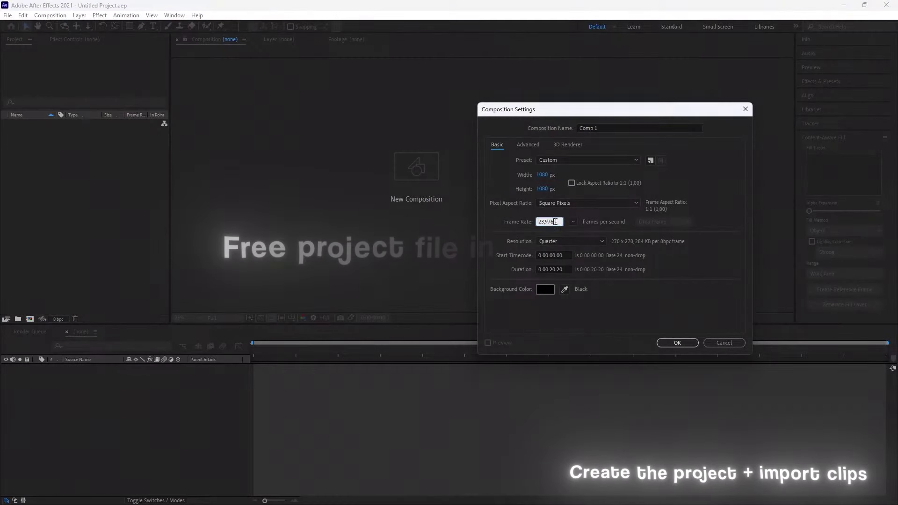
# Create the 1080×1080 Comp 1, then search the Import File dialog for '411' clips
pyautogui.click(677, 343)
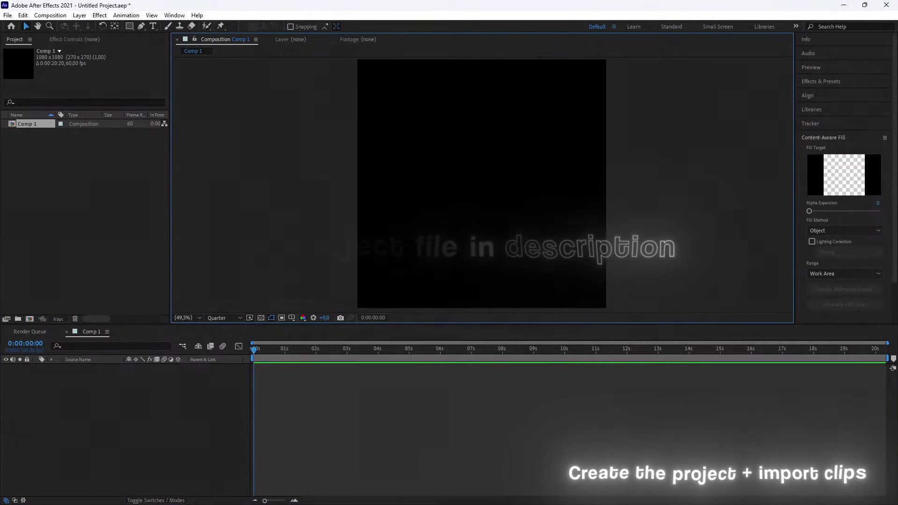
pyautogui.rightClick(50, 175)
pyautogui.moveTo(133, 226)
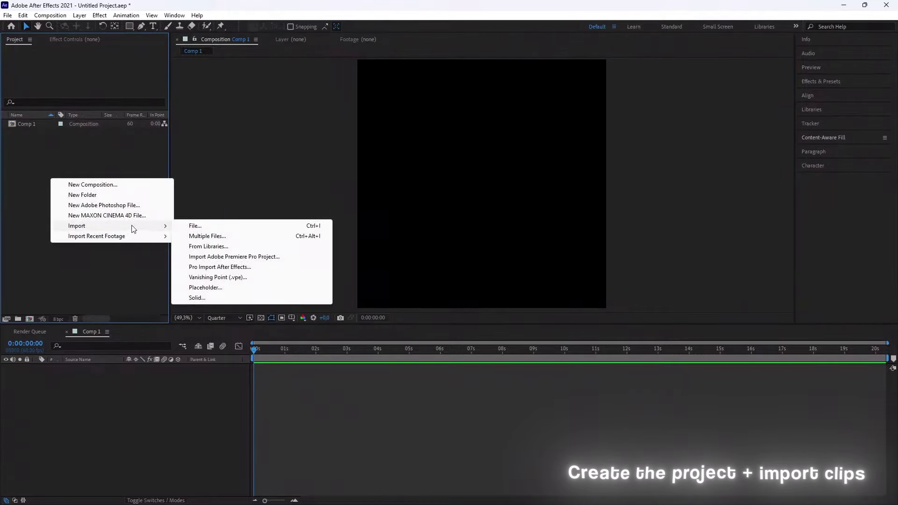
pyautogui.click(191, 227)
pyautogui.click(398, 46)
pyautogui.write('411')
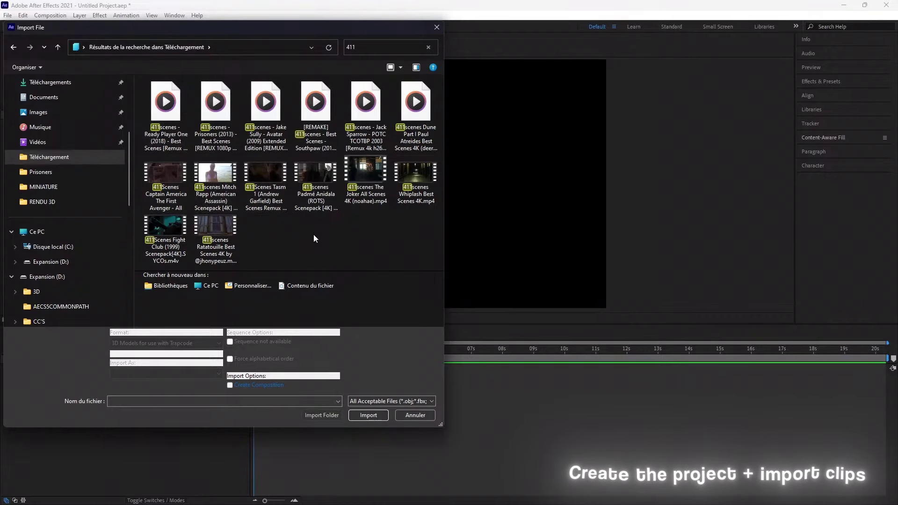
# Import the Joker all-scenes clip and set its in point at the TV scene
pyautogui.click(368, 415)
pyautogui.doubleClick(37, 124)
pyautogui.moveTo(201, 299); pyautogui.dragTo(340, 294)
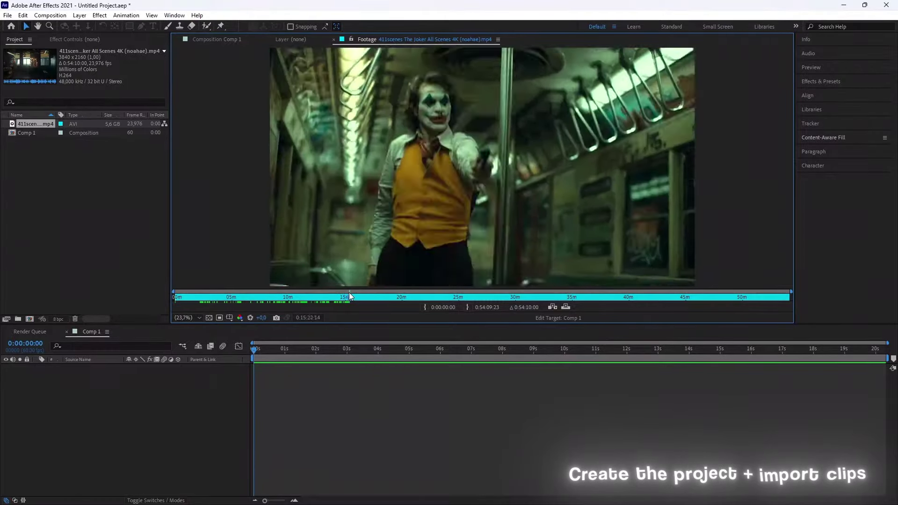
pyautogui.moveTo(340, 295); pyautogui.dragTo(487, 291)
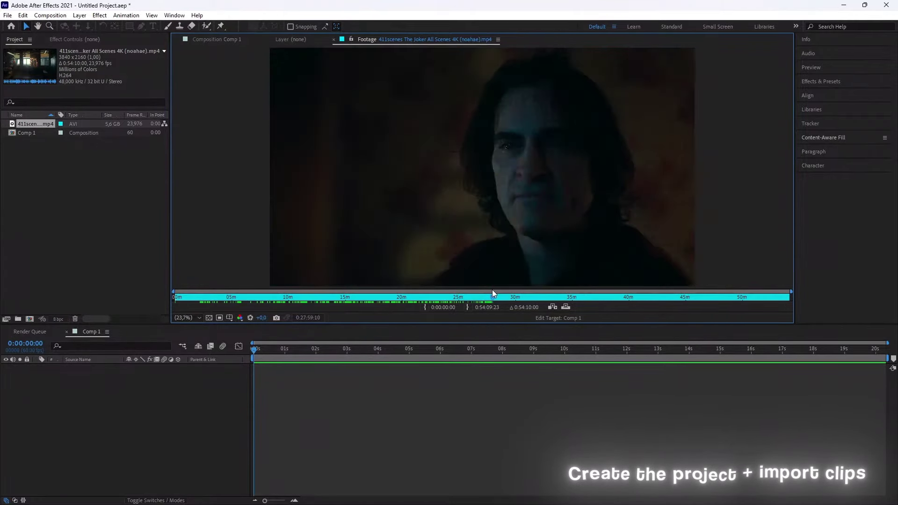
pyautogui.moveTo(487, 294)
pyautogui.mouseDown()
pyautogui.moveTo(101, 332)
pyautogui.moveTo(117, 369)
pyautogui.mouseUp()
pyautogui.hotkey('alt', '[')
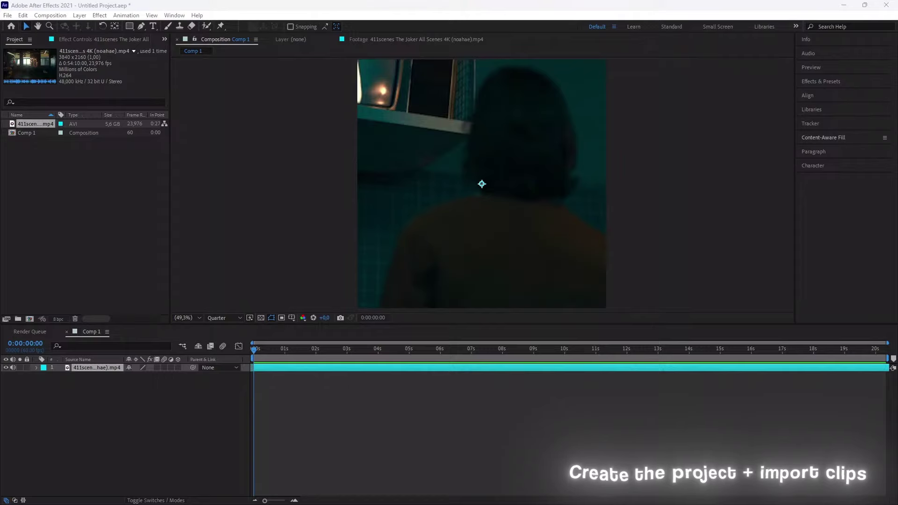
# Scale the Joker layer to comp height, shift it right to frame the TV, and preview at Full resolution
pyautogui.rightClick(274, 91)
pyautogui.moveTo(337, 139)
pyautogui.click(417, 142)
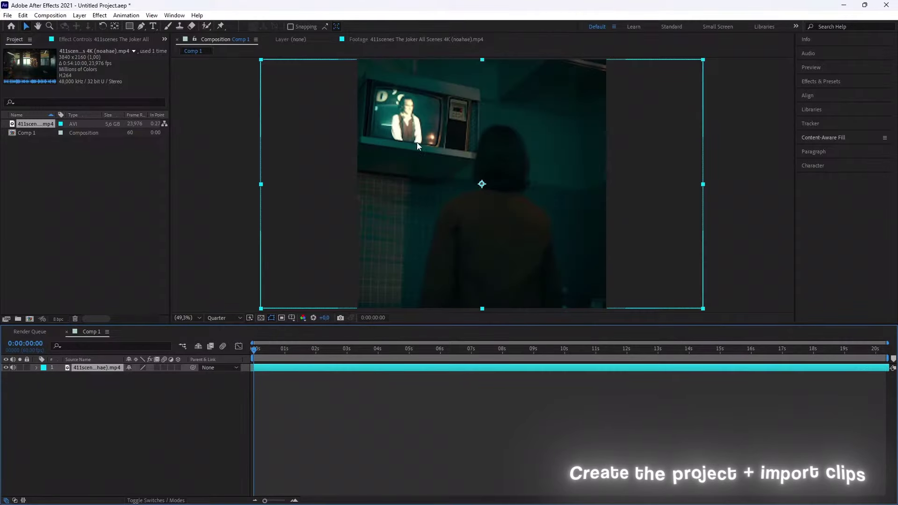
pyautogui.moveTo(133, 376); pyautogui.dragTo(166, 375)
pyautogui.click(223, 318)
pyautogui.click(219, 340)
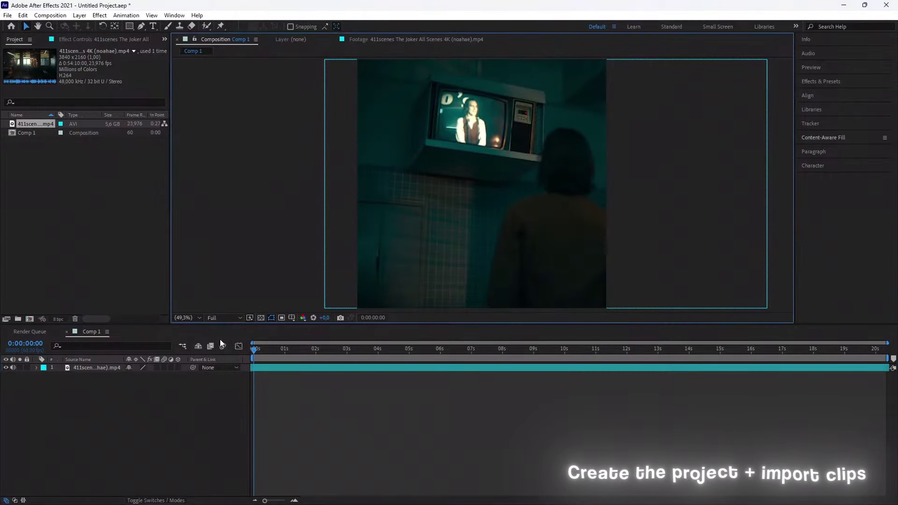
pyautogui.click(237, 318)
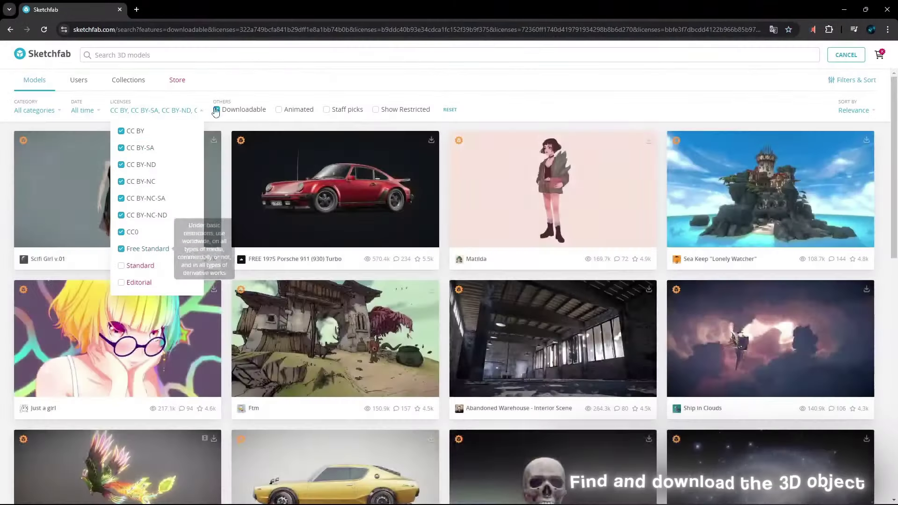
# Search Sketchfab for 'joker tv', then 'old hospital tv', and browse the results
pyautogui.click(157, 56)
pyautogui.write('joker tv')
pyautogui.press('Return')
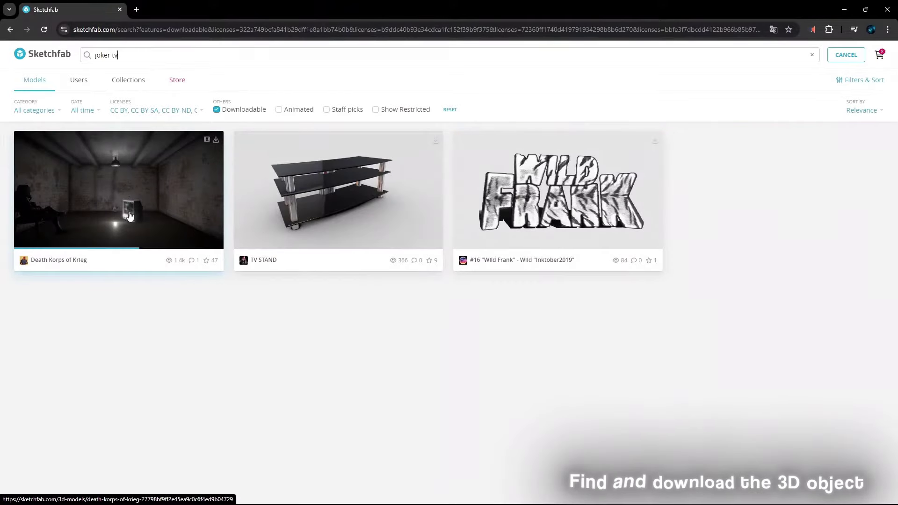
pyautogui.write('old hospital tv')
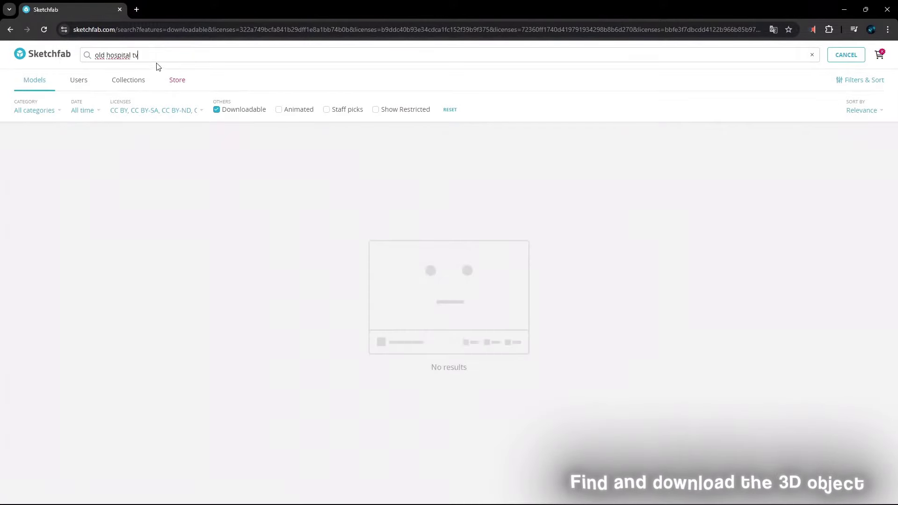
pyautogui.scroll(-6, 657, 226)
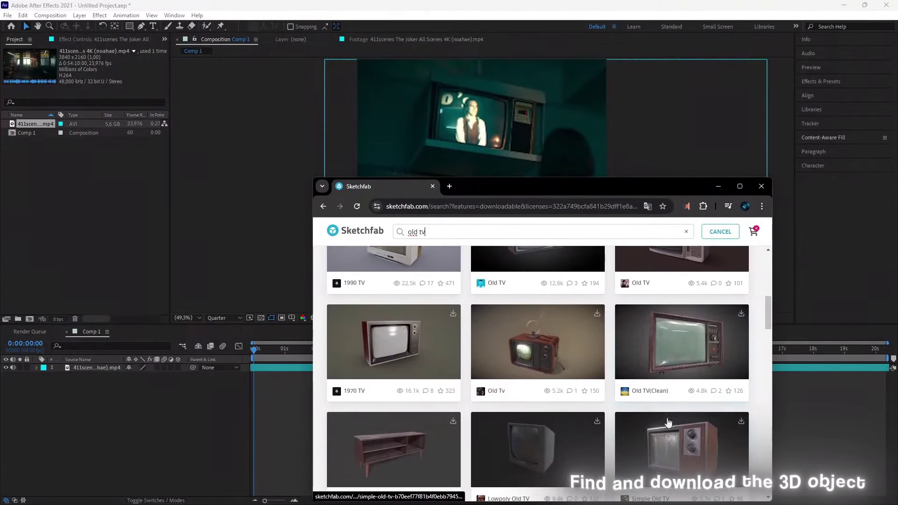
pyautogui.scroll(-5, 668, 423)
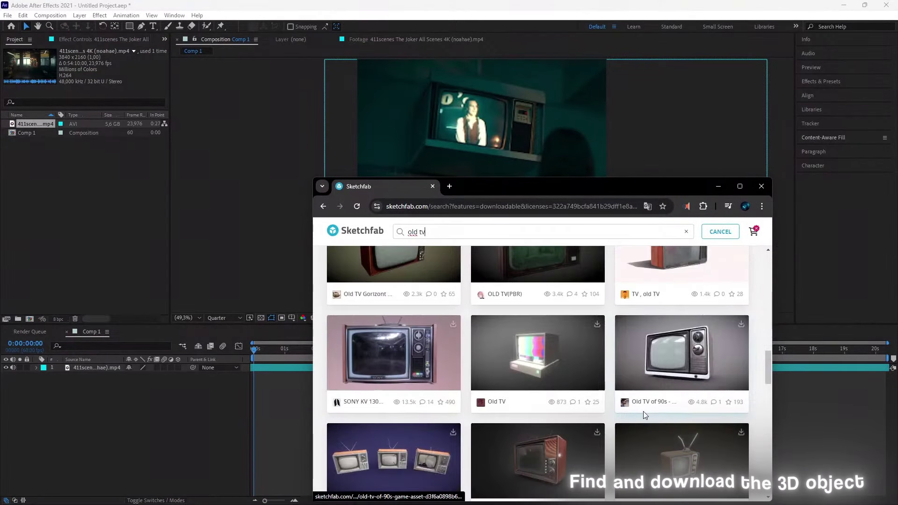
pyautogui.scroll(-3, 644, 411)
pyautogui.scroll(-3, 630, 420)
pyautogui.scroll(-3, 630, 420)
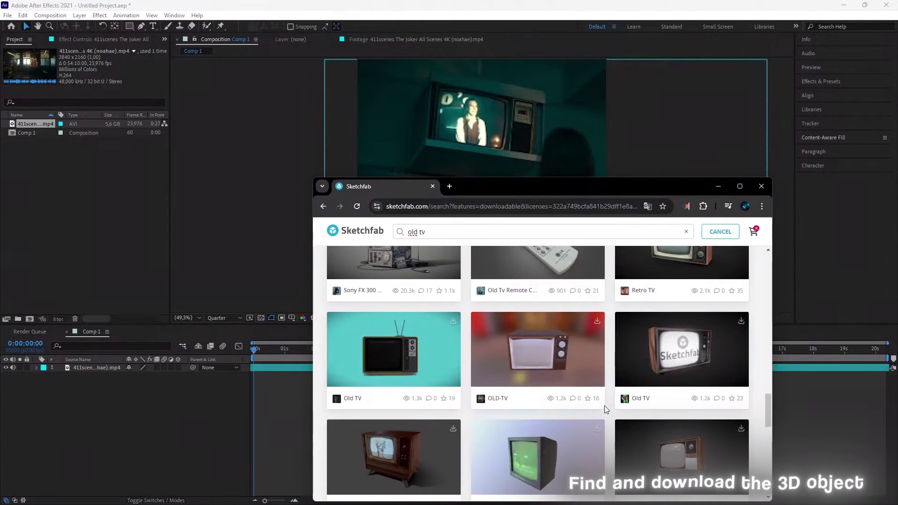
pyautogui.scroll(-3, 603, 412)
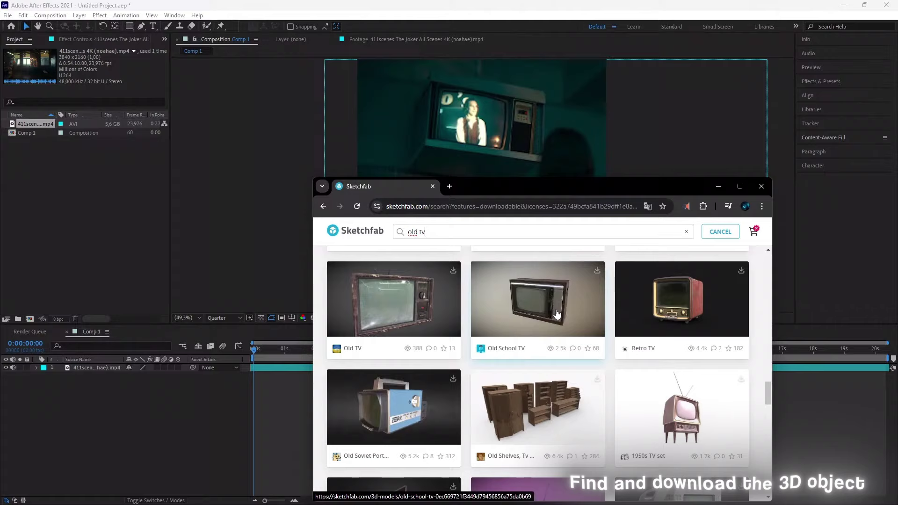
# Preview the Old School TV model in 3D, then keep browsing the results
pyautogui.click(569, 313)
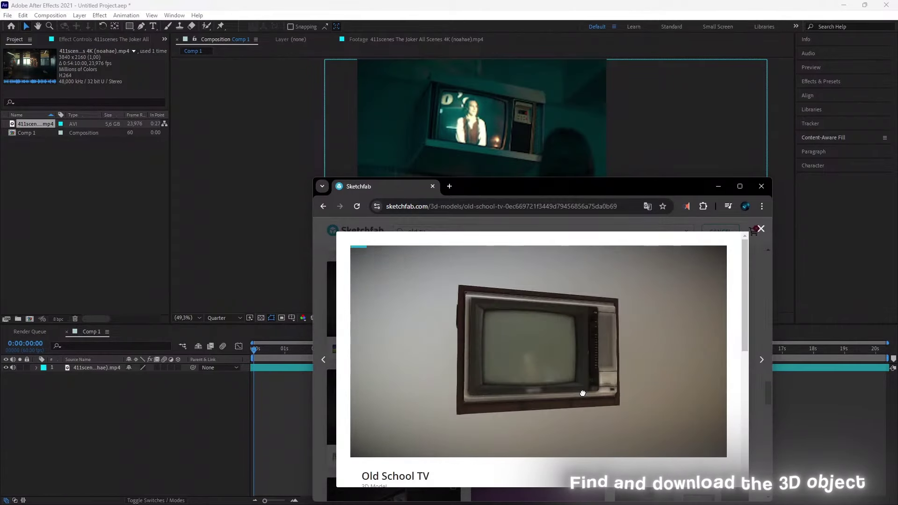
pyautogui.press('Escape')
pyautogui.scroll(-3, 558, 394)
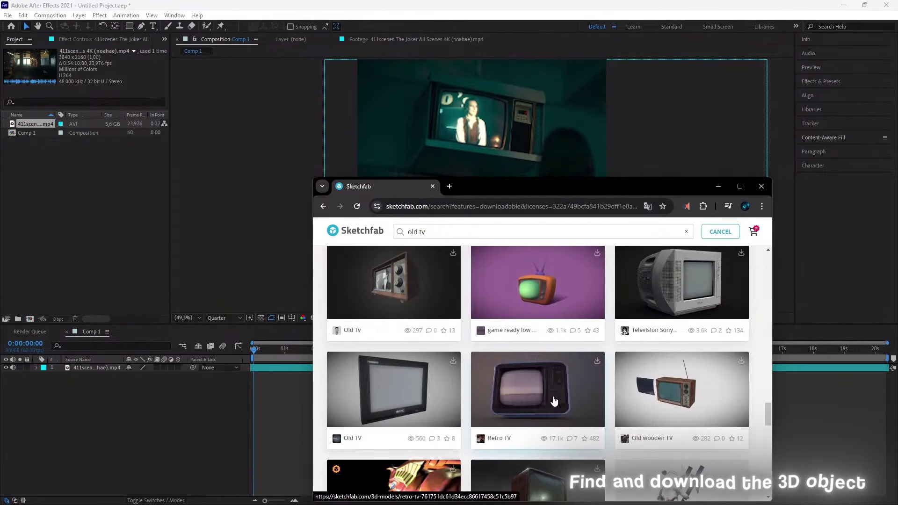
pyautogui.scroll(-4, 561, 394)
pyautogui.scroll(-5, 566, 394)
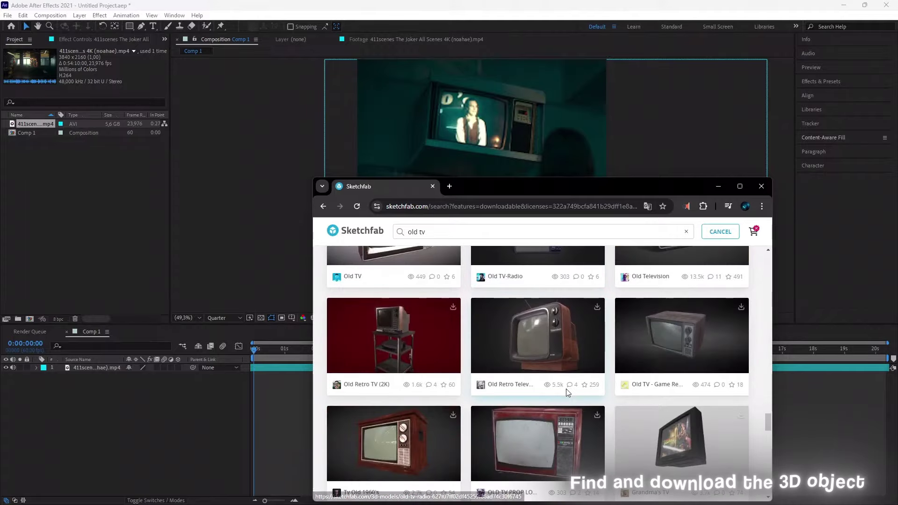
pyautogui.scroll(-5, 566, 390)
pyautogui.scroll(-5, 566, 388)
pyautogui.scroll(-5, 568, 387)
pyautogui.scroll(-5, 568, 387)
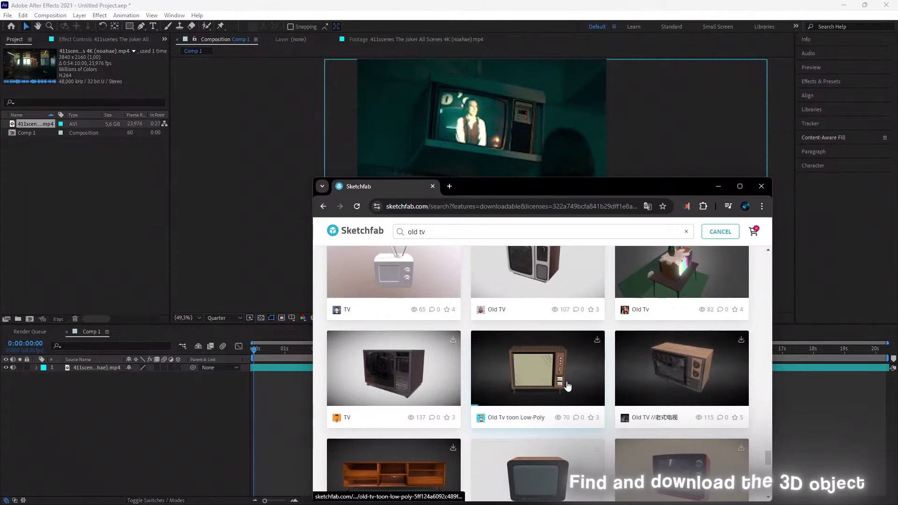
pyautogui.scroll(-5, 567, 386)
pyautogui.scroll(-5, 566, 381)
pyautogui.scroll(-5, 567, 385)
# Open the download options for the Old TV model, including the original fbx file
pyautogui.scroll(10, 567, 385)
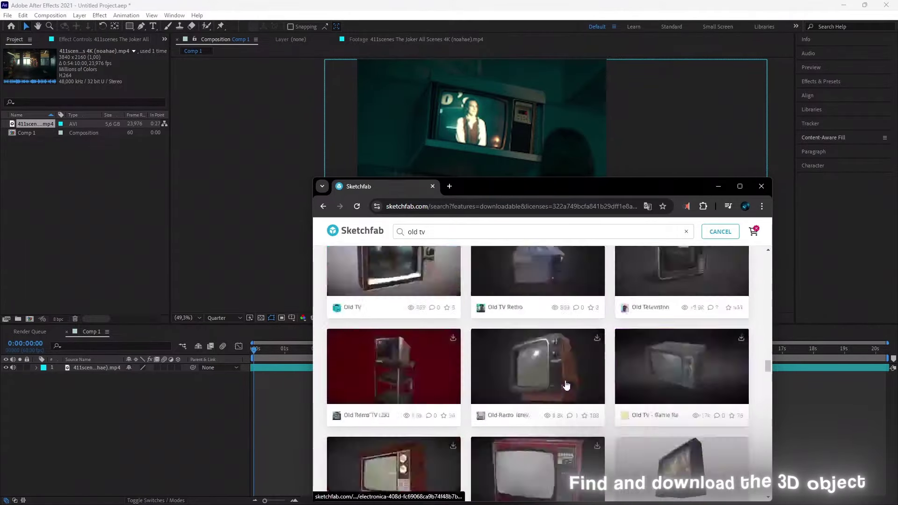
pyautogui.scroll(10, 679, 352)
pyautogui.scroll(-2, 716, 355)
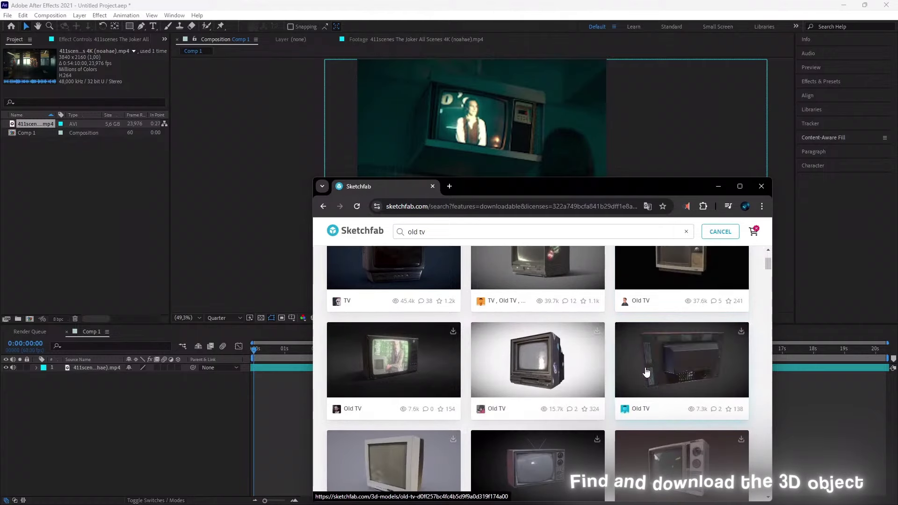
pyautogui.scroll(-2, 711, 374)
pyautogui.scroll(-2, 709, 384)
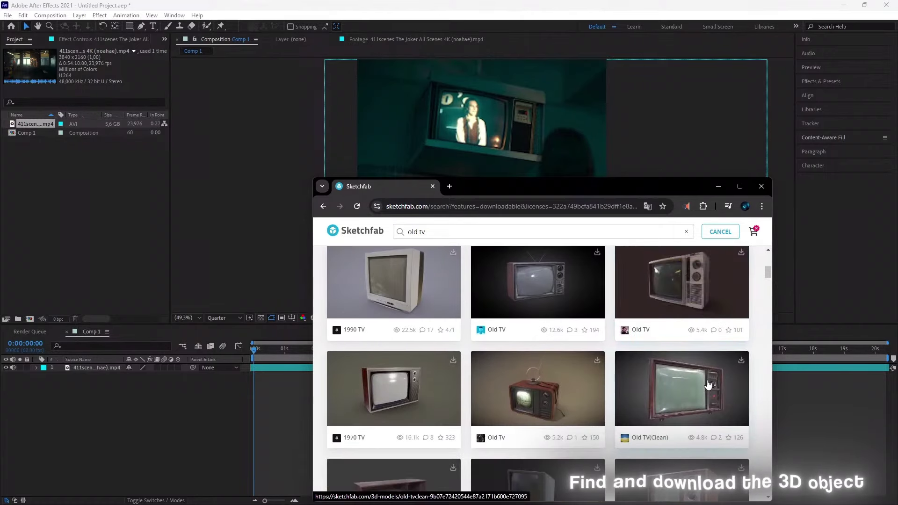
pyautogui.scroll(1, 715, 333)
pyautogui.click(741, 299)
pyautogui.scroll(-2, 612, 360)
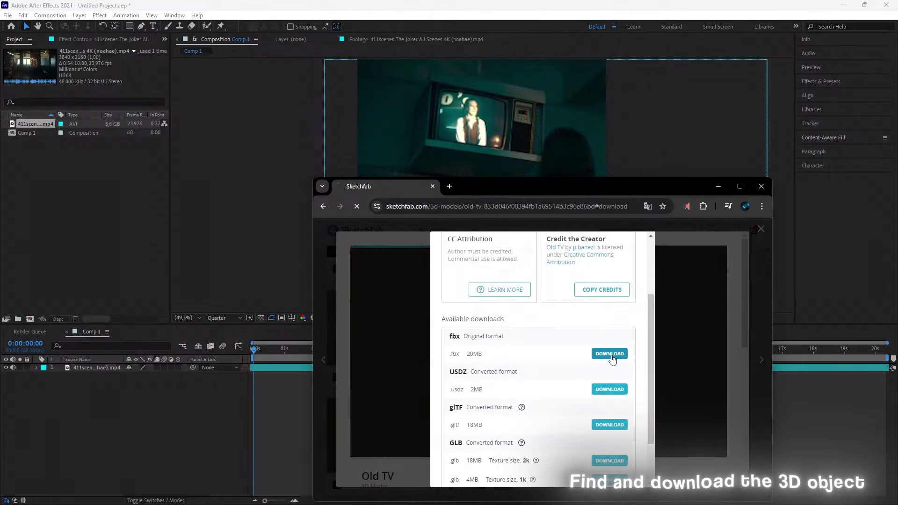
pyautogui.press('super')
# Make a new folder named '3D object' in D:\3D\assets
pyautogui.press('super+e')
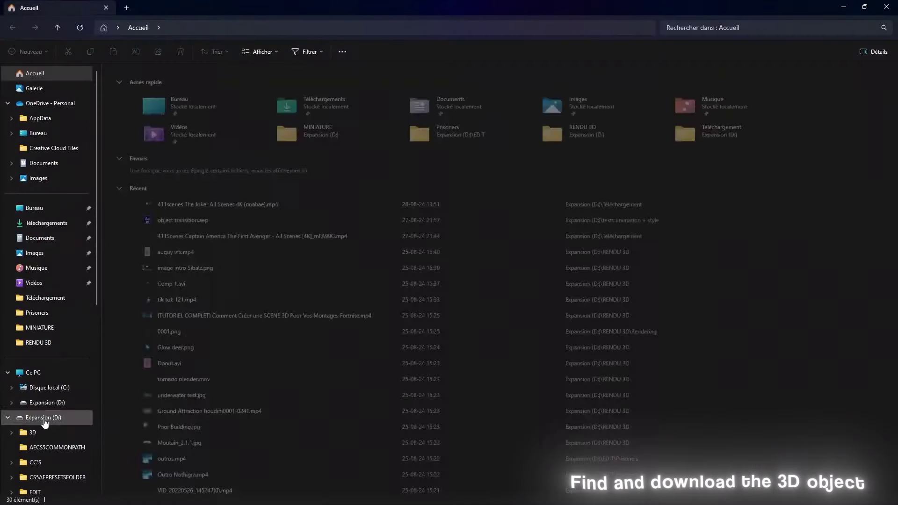
pyautogui.click(32, 280)
pyautogui.doubleClick(181, 83)
pyautogui.rightClick(155, 150)
pyautogui.click(361, 187)
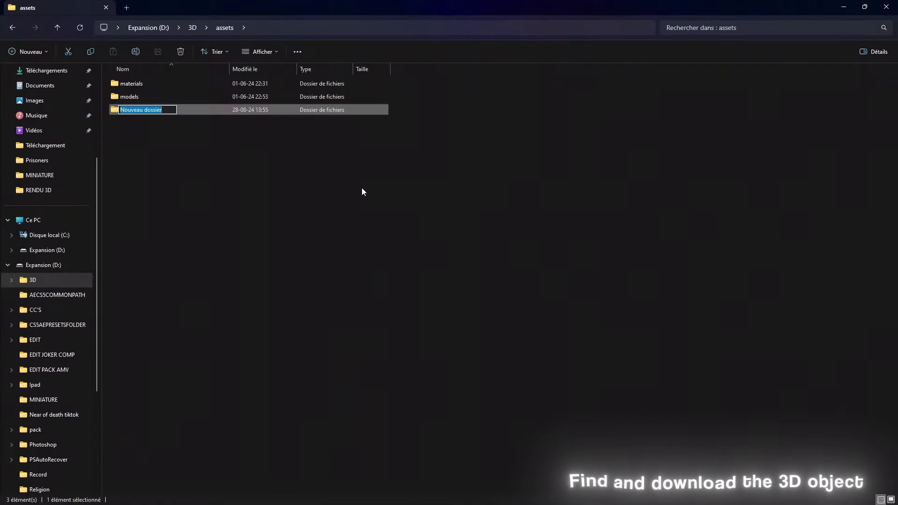
pyautogui.write('3D object')
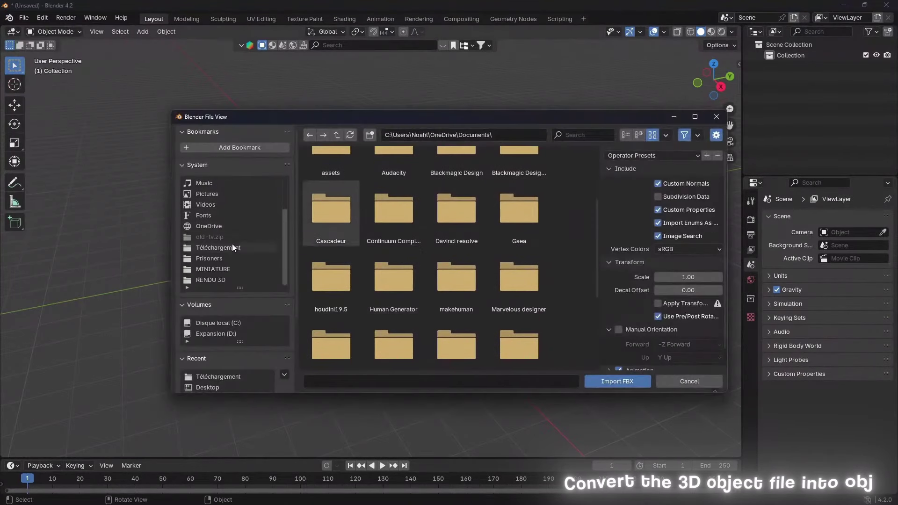
# Browse the Blender FBX import window to Expansion (D:) and into its 3D folder
pyautogui.scroll(-5, 230, 304)
pyautogui.click(237, 234)
pyautogui.doubleClick(344, 183)
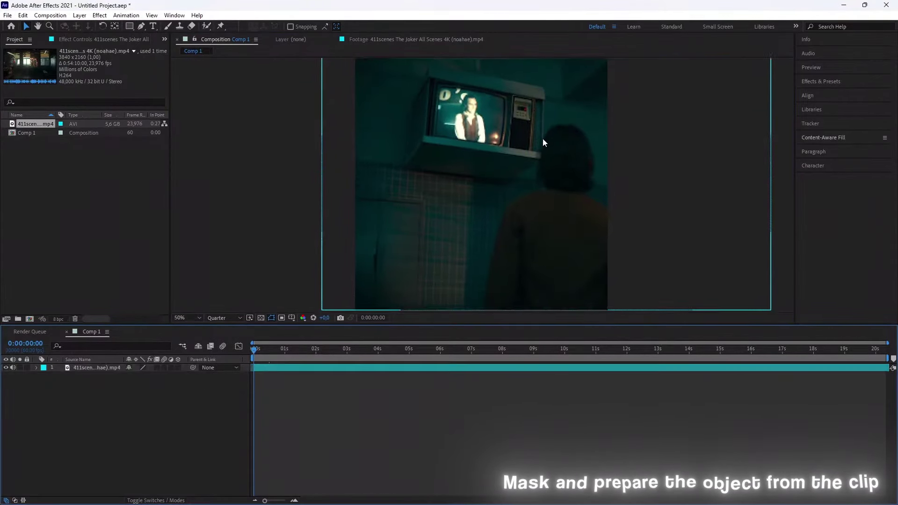
# Turn on motion blur for the Joker layer and the comp, then pre-compose the layer
pyautogui.click(165, 368)
pyautogui.click(223, 346)
pyautogui.press('.')
pyautogui.press('.')
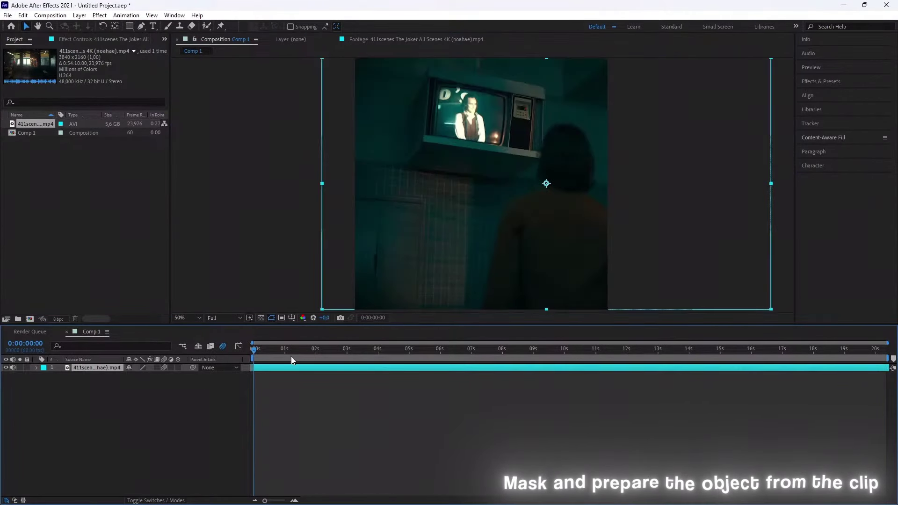
pyautogui.rightClick(265, 369)
pyautogui.click(344, 325)
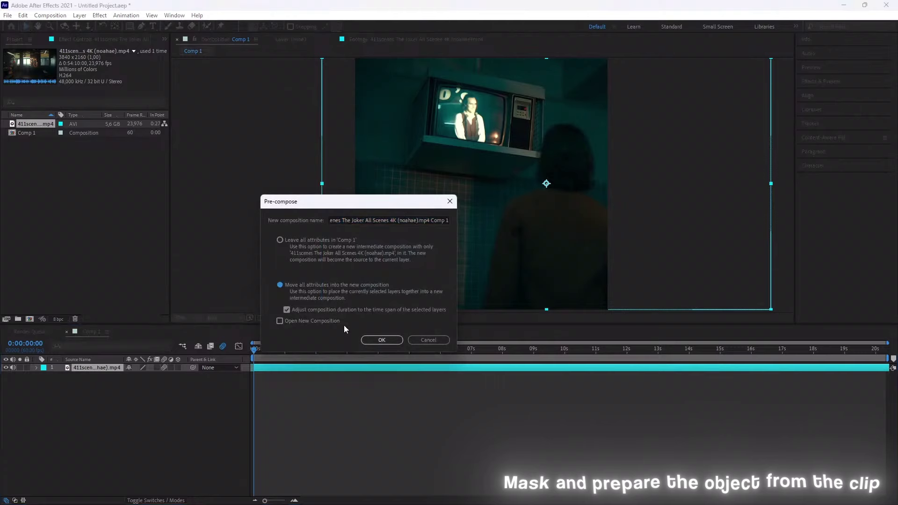
pyautogui.press('Return')
# Apply Twixtor with 23.976 input rate, sensitivity 100, Contrast/Edge Enhance and Motion Weighted Blend
pyautogui.hotkey('ctrl', 'space')
pyautogui.write('twixtor')
pyautogui.press('Return')
pyautogui.click(95, 130)
pyautogui.click(124, 162)
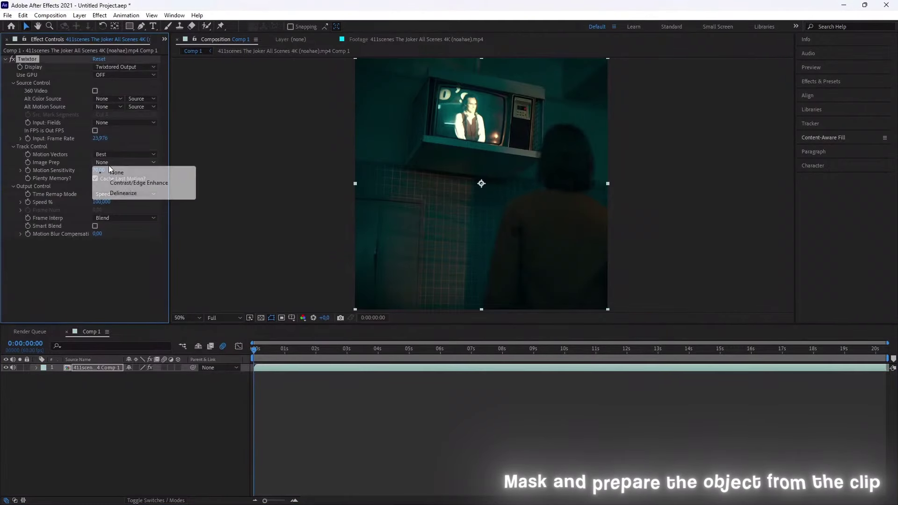
pyautogui.click(121, 179)
pyautogui.moveTo(99, 170); pyautogui.dragTo(113, 170)
pyautogui.click(123, 218)
pyautogui.click(124, 248)
pyautogui.click(274, 390)
# Save the project as '3D obejct transition.aep' and duplicate the clip layer
pyautogui.hotkey('ctrl', 's')
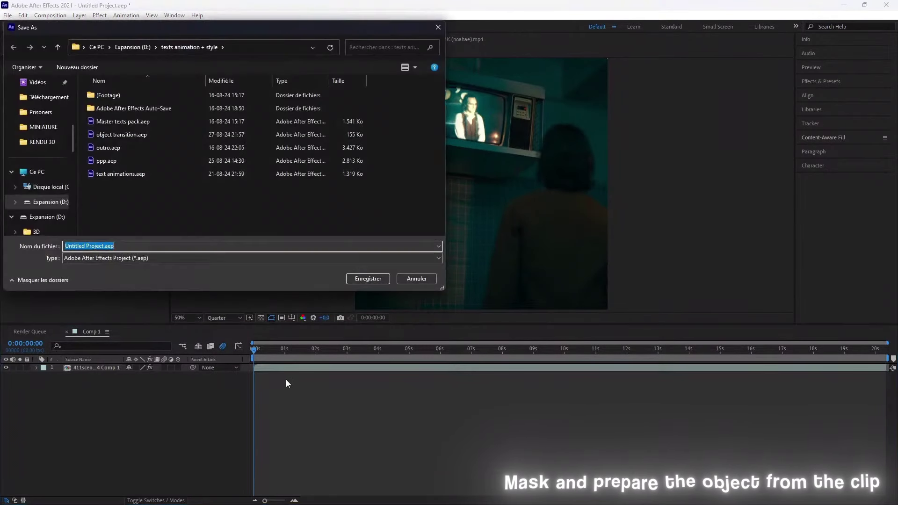
pyautogui.press('Return')
pyautogui.click(315, 368)
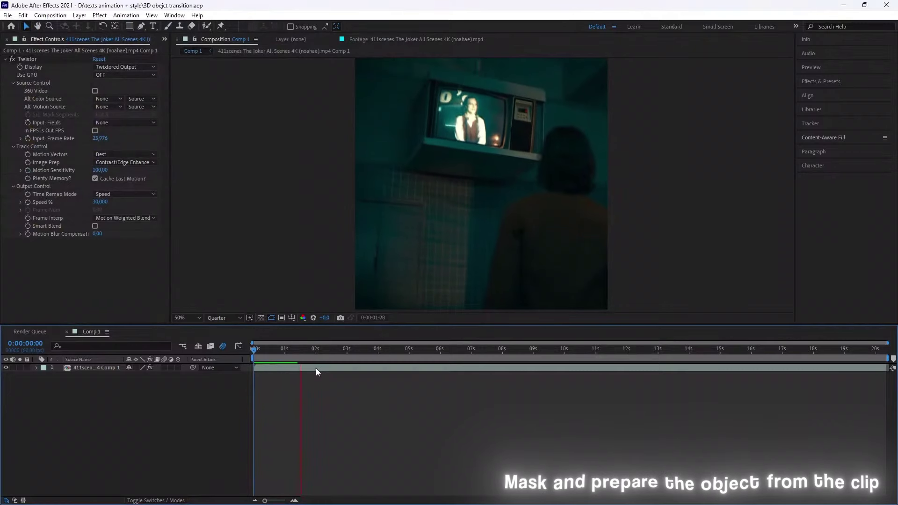
pyautogui.hotkey('ctrl', 'd')
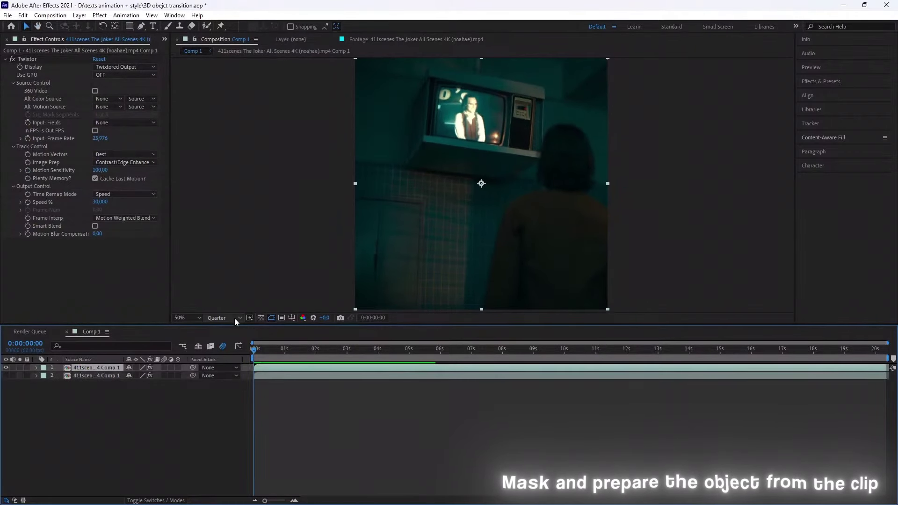
# Set preview resolution to Full and play back the slowed 30% clip
pyautogui.click(235, 318)
pyautogui.click(225, 299)
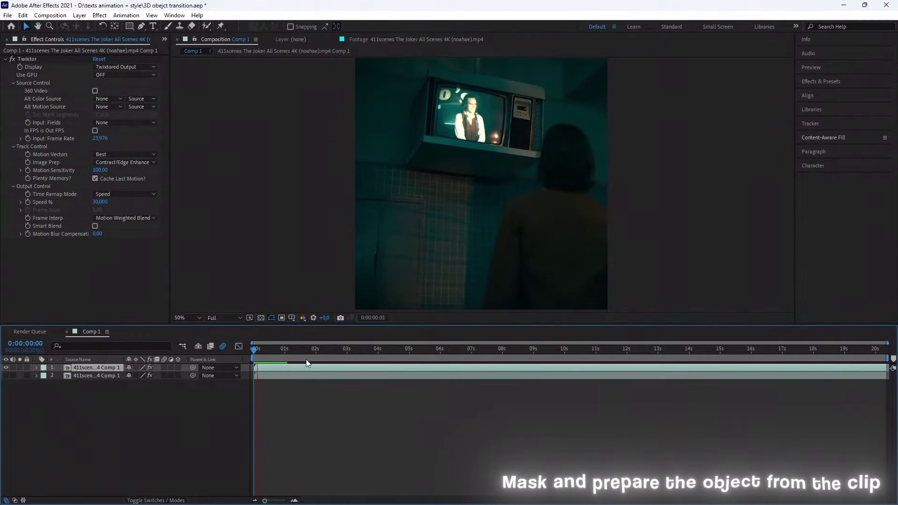
pyautogui.press('space')
pyautogui.press('space')
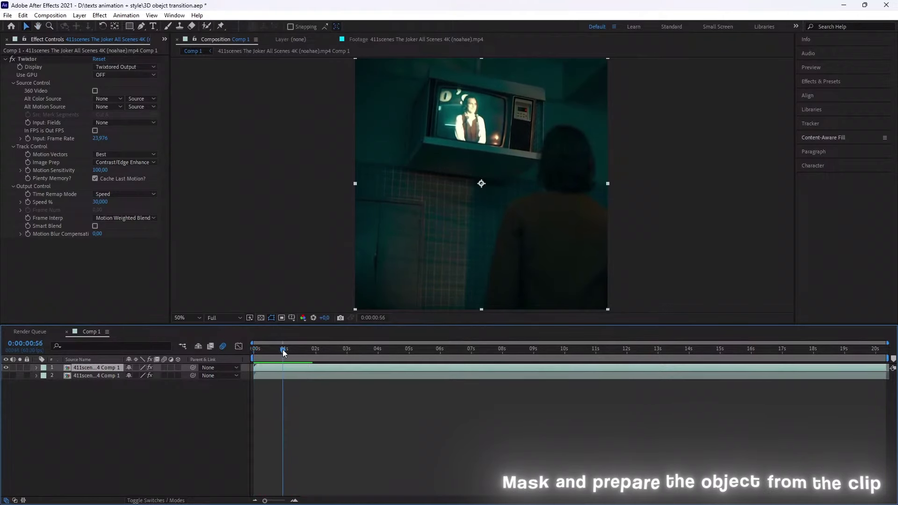
pyautogui.press('space')
pyautogui.click(419, 131)
pyautogui.press('/')
pyautogui.press('g')
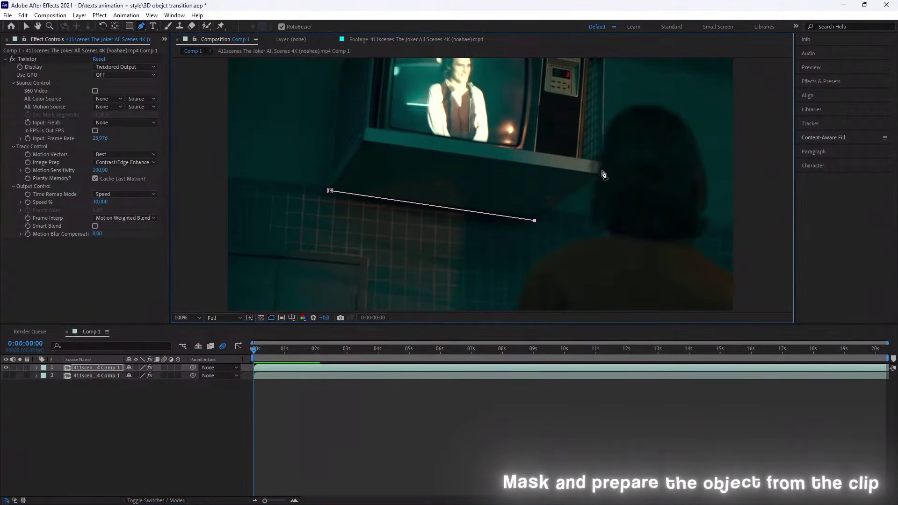
# Outline the TV with the mask, widening its right corner to enclose the set
pyautogui.moveTo(603, 174); pyautogui.dragTo(540, 306)
pyautogui.moveTo(313, 173); pyautogui.dragTo(492, 48)
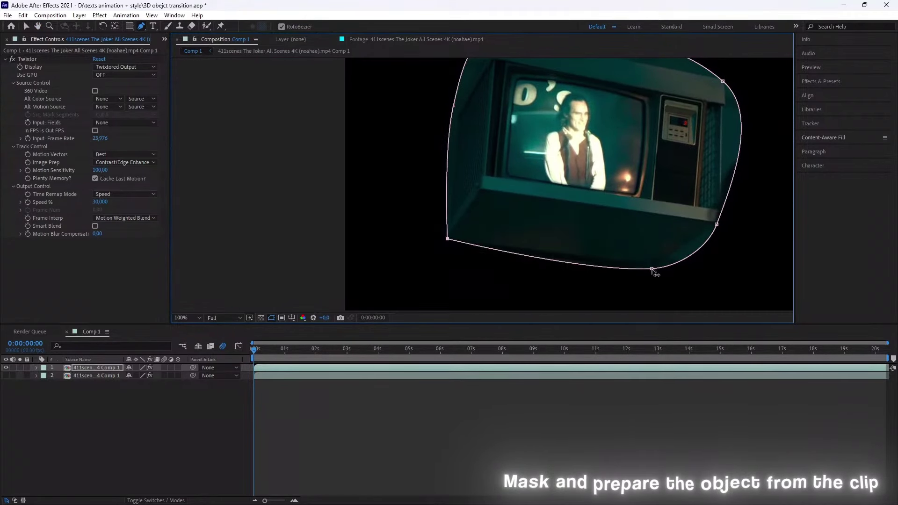
pyautogui.moveTo(463, 64); pyautogui.dragTo(428, 144)
pyautogui.moveTo(414, 185); pyautogui.dragTo(427, 88)
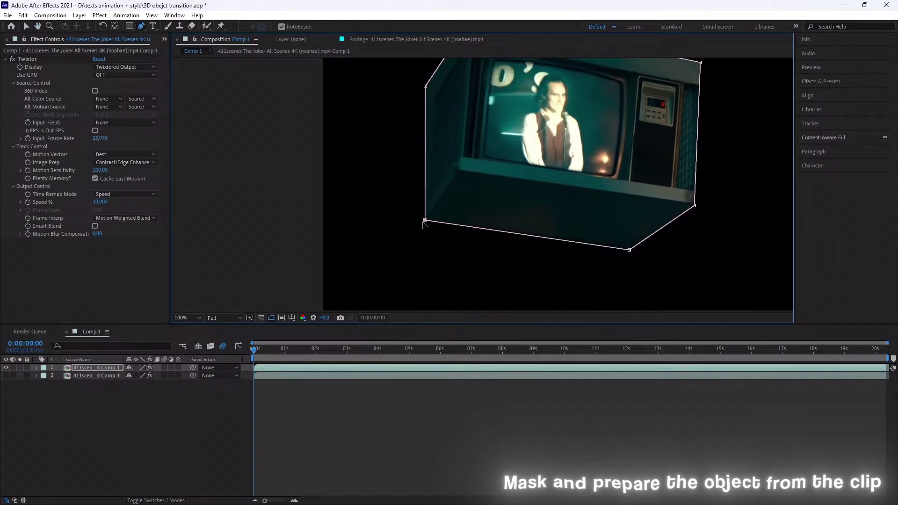
pyautogui.moveTo(694, 207); pyautogui.dragTo(701, 207)
pyautogui.moveTo(701, 63); pyautogui.dragTo(689, 126)
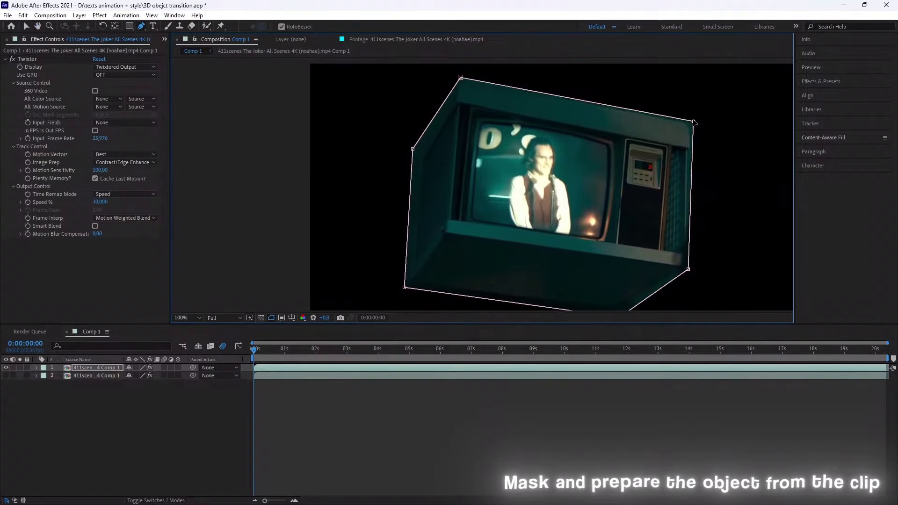
# Keyframe the Mask Path to follow the TV through the first second, then preview it
pyautogui.press('space')
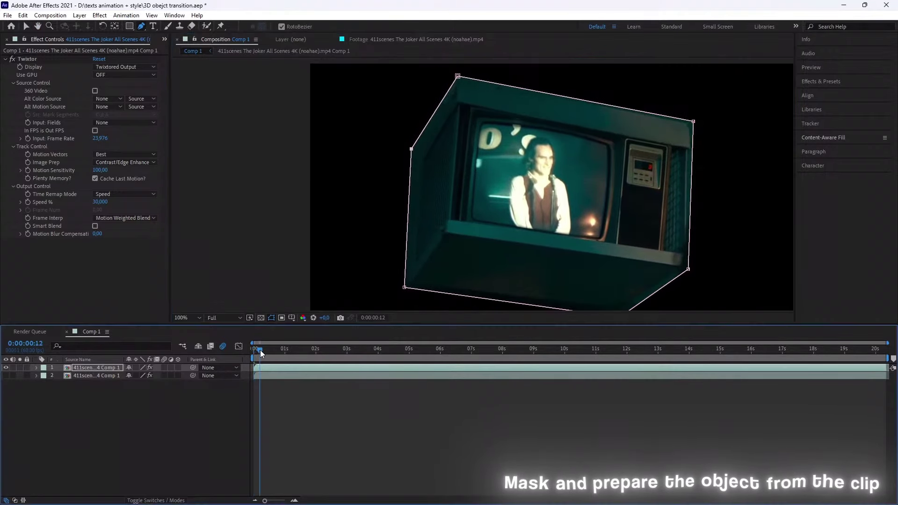
pyautogui.click(37, 368)
pyautogui.hotkey('alt', 'm')
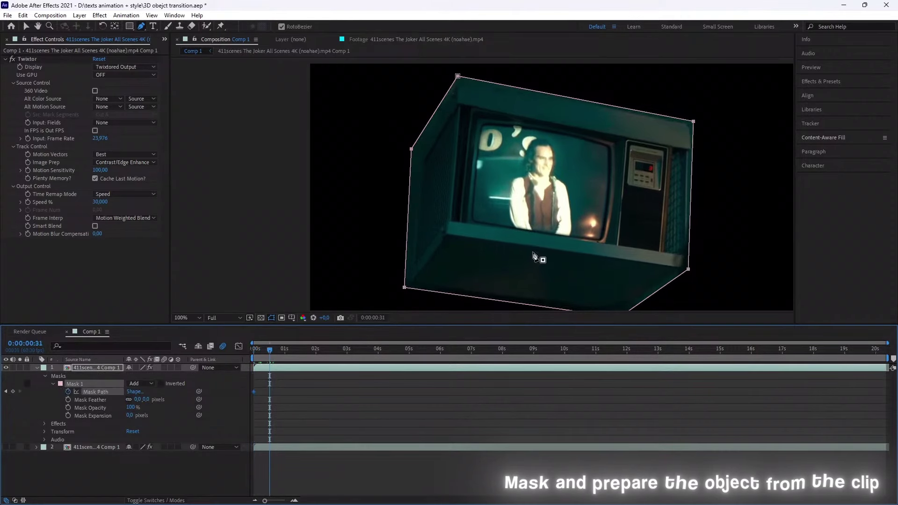
pyautogui.moveTo(515, 234); pyautogui.dragTo(481, 162)
pyautogui.click(284, 353)
pyautogui.moveTo(284, 353); pyautogui.dragTo(287, 354)
pyautogui.moveTo(514, 187); pyautogui.dragTo(495, 236)
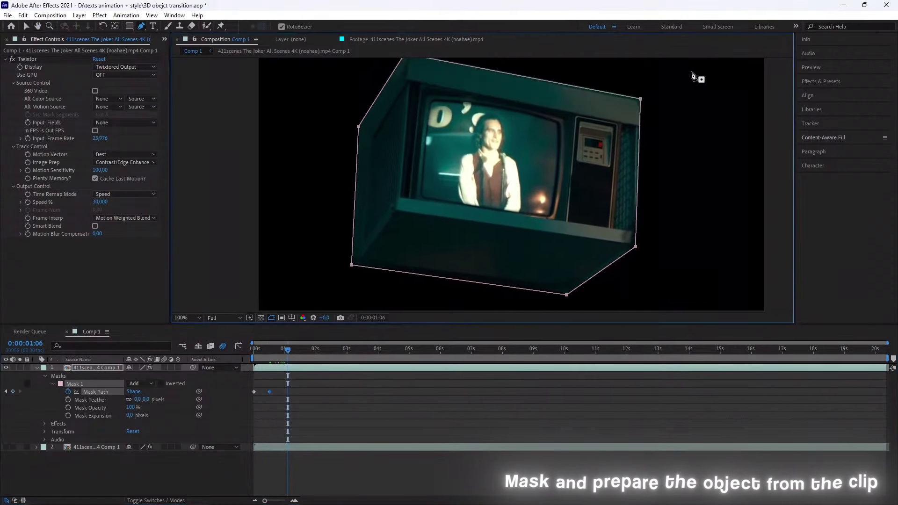
pyautogui.click(254, 350)
pyautogui.press('space')
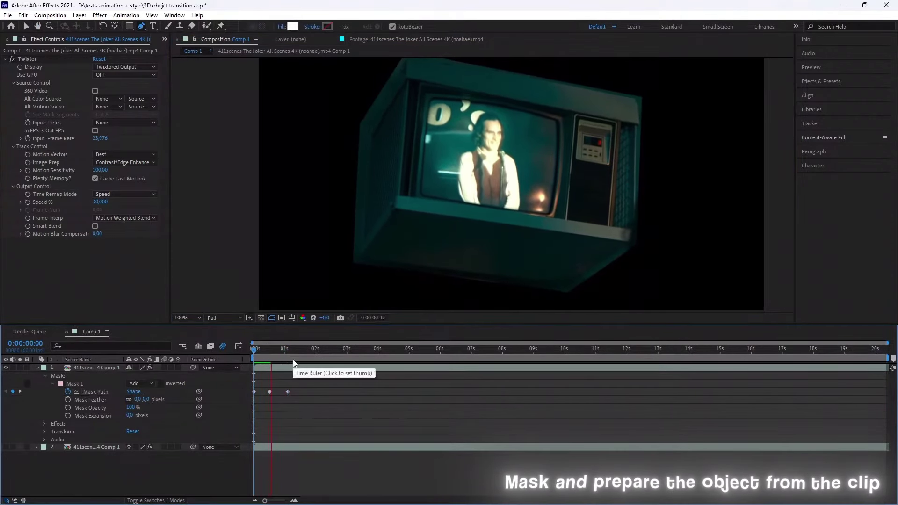
pyautogui.click(37, 368)
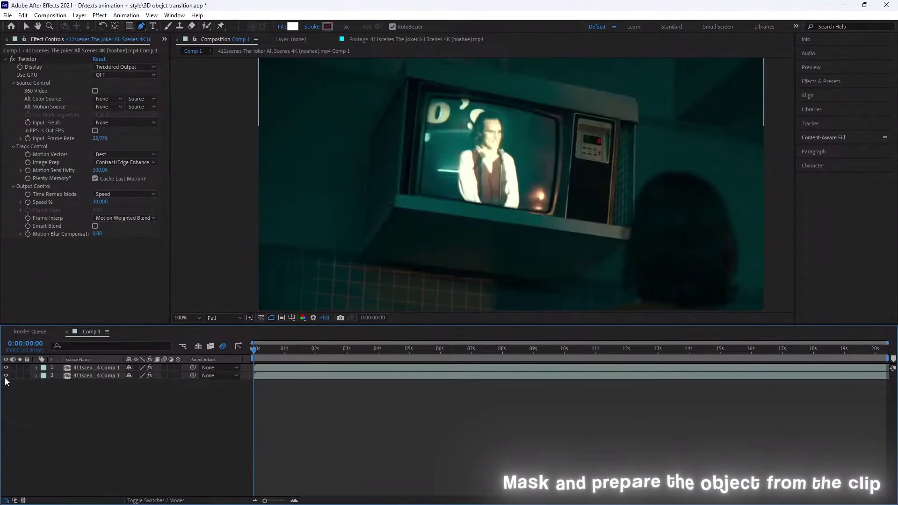
pyautogui.click(288, 351)
# End the work area at the current frame and generate a Content-Aware Fill layer for the TV
pyautogui.press('n')
pyautogui.press('Home')
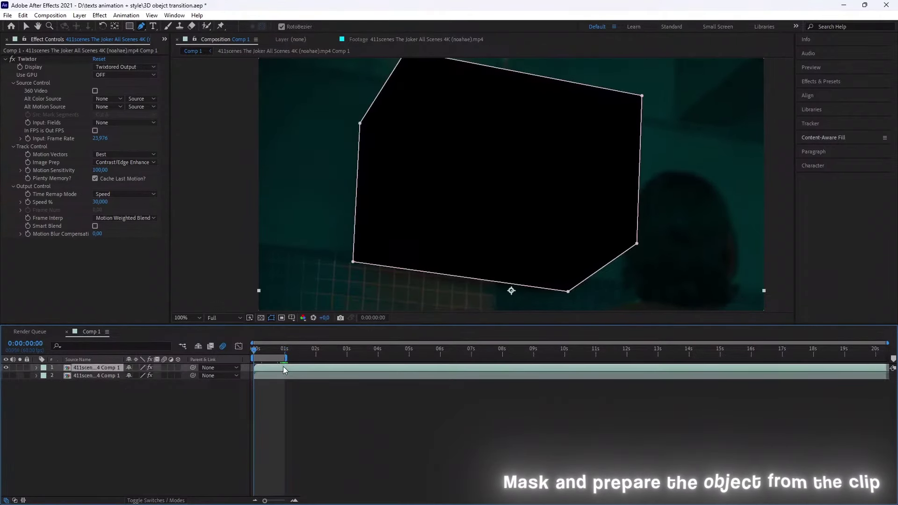
pyautogui.click(823, 137)
pyautogui.press(',')
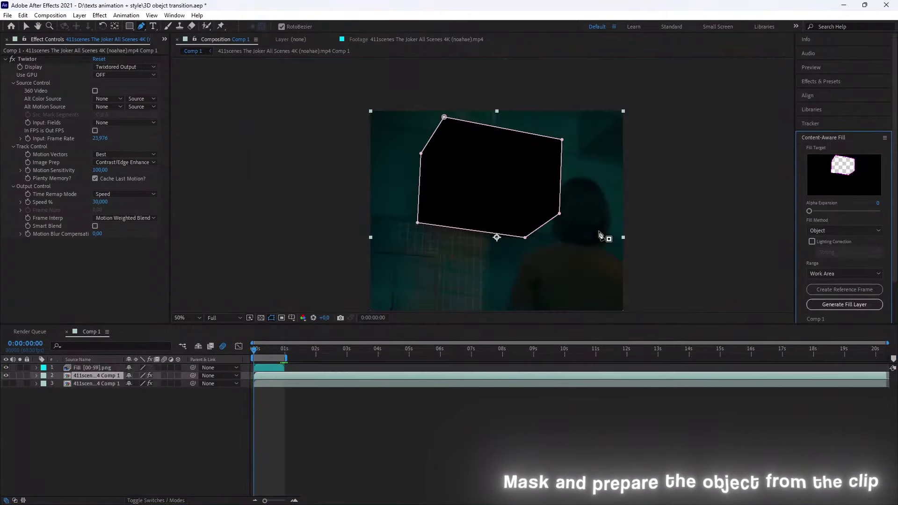
pyautogui.click(857, 304)
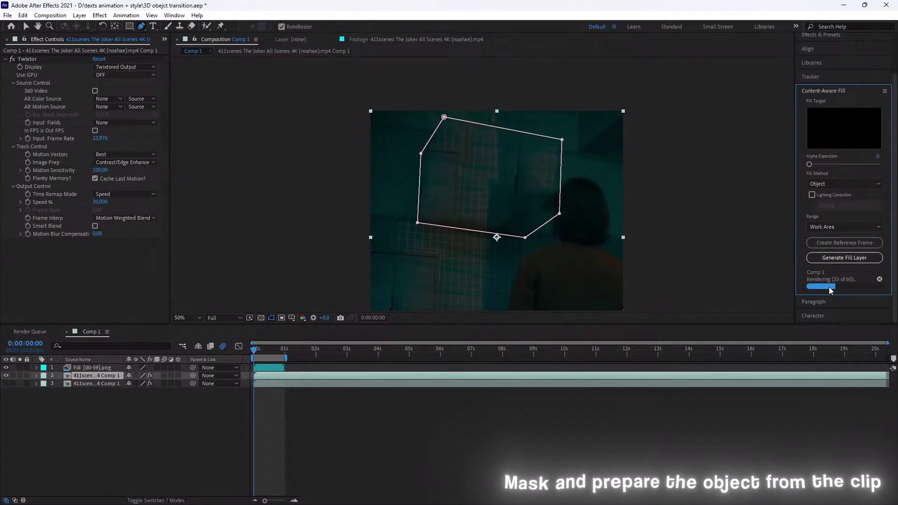
# Turn on the background layer, move the masked TV clip to the top, and fit the view
pyautogui.click(6, 384)
pyautogui.hotkey('ctrl', 'shift', ']')
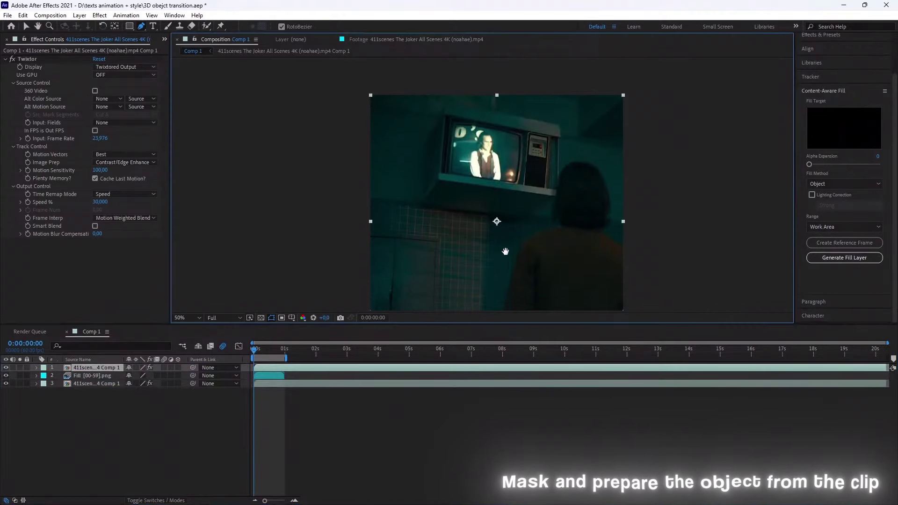
pyautogui.hotkey('shift', '/')
pyautogui.click(284, 417)
pyautogui.press('v')
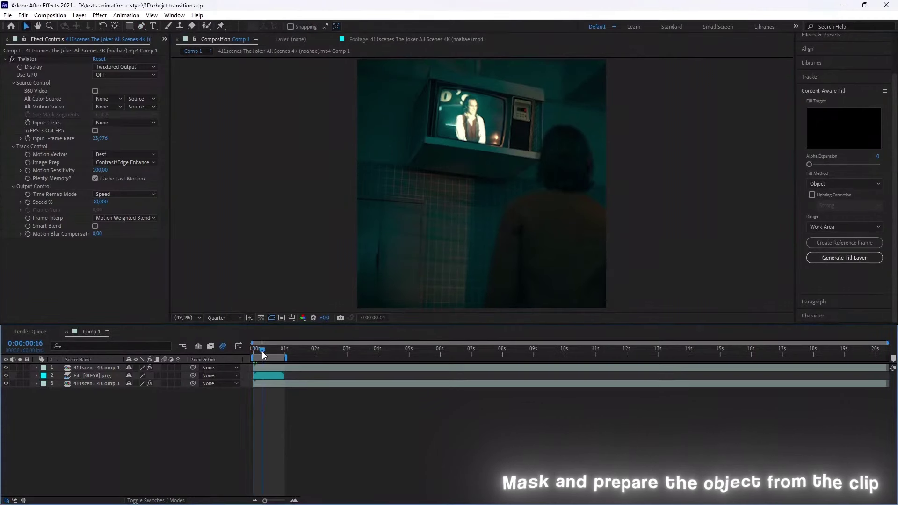
# Select the Joker clip layer and duplicate it with Ctrl+D
pyautogui.click(268, 368)
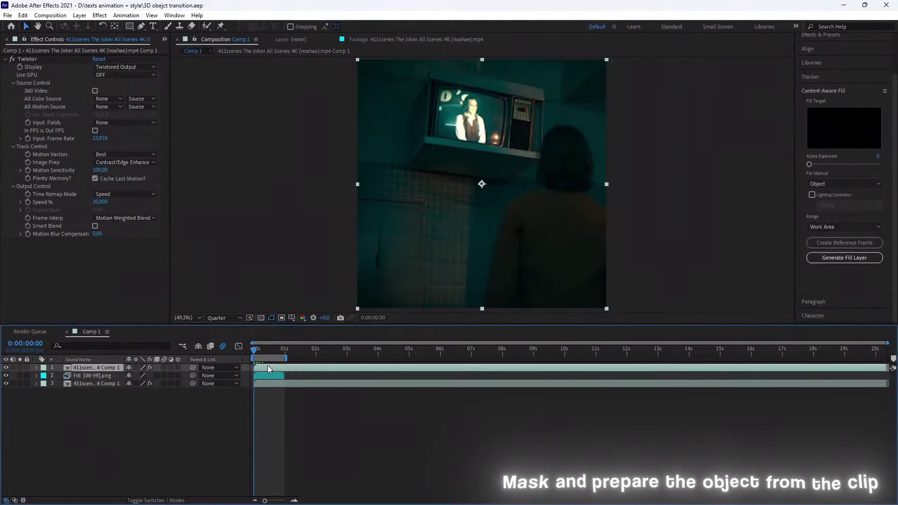
pyautogui.click(271, 383)
pyautogui.click(274, 403)
pyautogui.click(29, 384)
pyautogui.click(91, 368)
pyautogui.hotkey('ctrl', 'd')
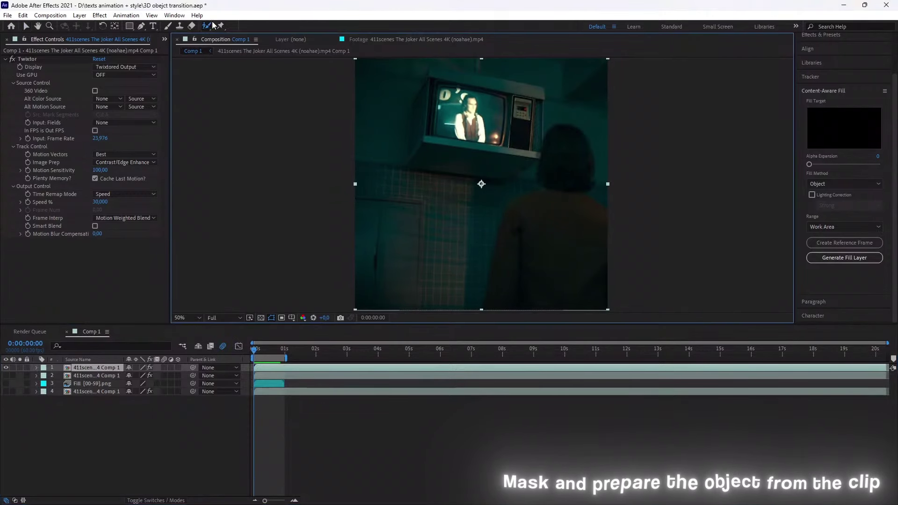
# In the top clip's layer view, paint a Roto Brush selection of the figure, excluding the TV edge
pyautogui.doubleClick(552, 165)
pyautogui.moveTo(517, 232); pyautogui.dragTo(471, 151)
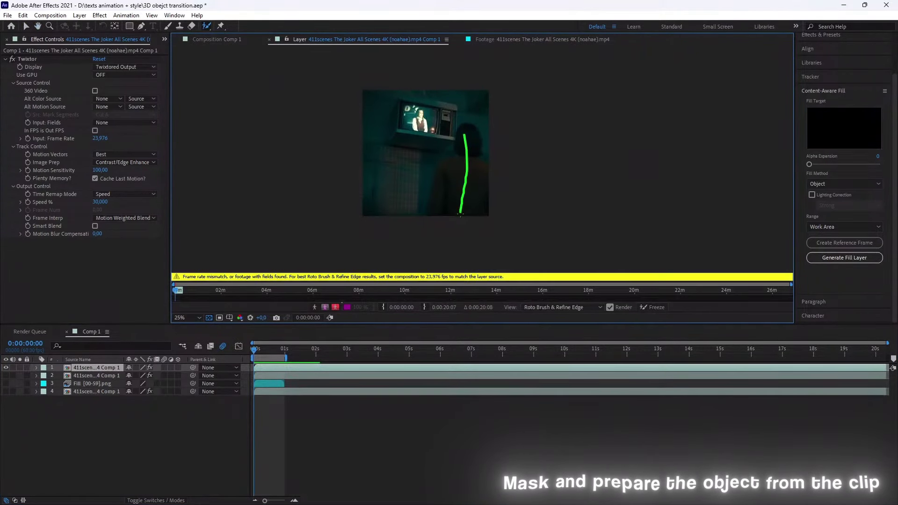
pyautogui.press('.')
pyautogui.moveTo(426, 84); pyautogui.dragTo(397, 148)
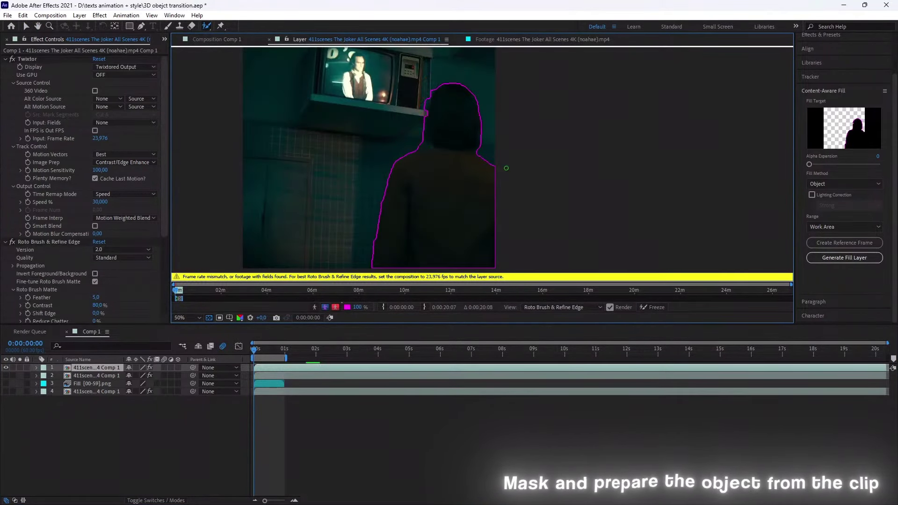
pyautogui.press('.')
pyautogui.press('.')
pyautogui.moveTo(477, 198); pyautogui.dragTo(427, 162)
# Set the composition frame rate to 23,976 fps
pyautogui.hotkey('ctrl', 'k')
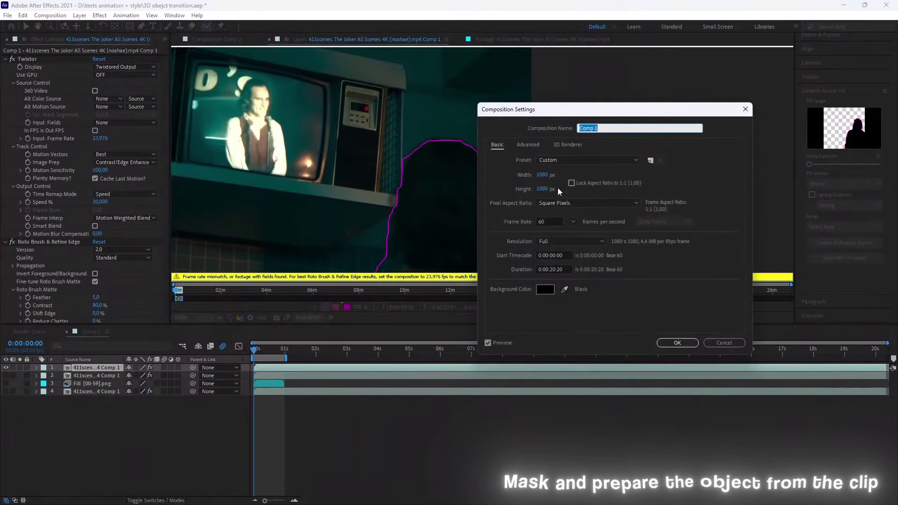
pyautogui.write('23,976')
pyautogui.press('Return')
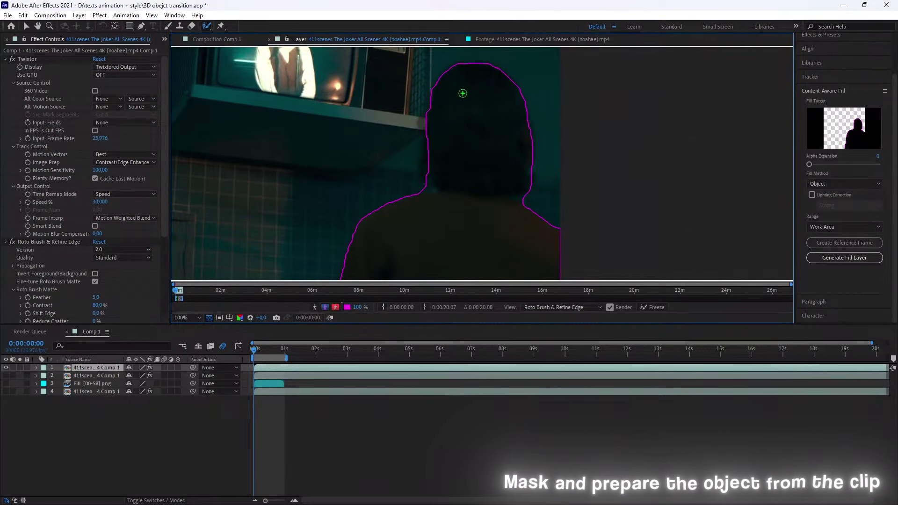
# Propagate the roto matte to one second and freeze it
pyautogui.press('\\')
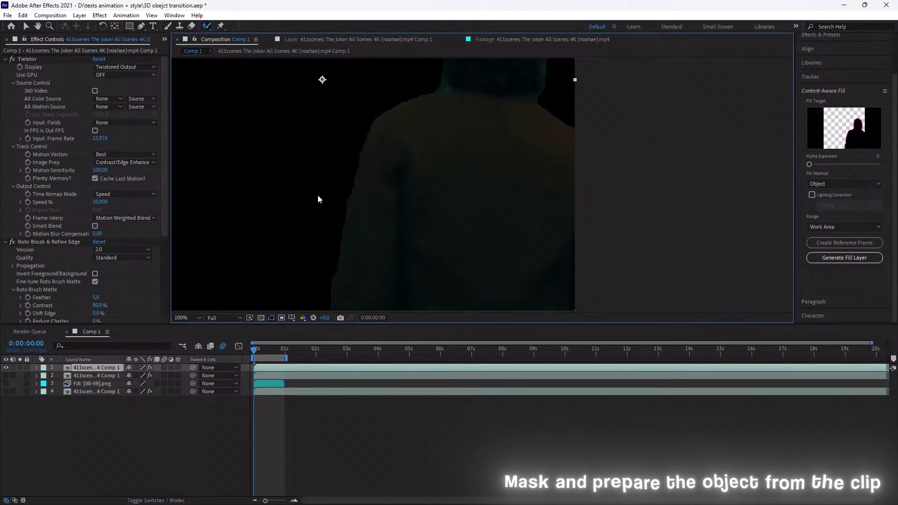
pyautogui.press('\\')
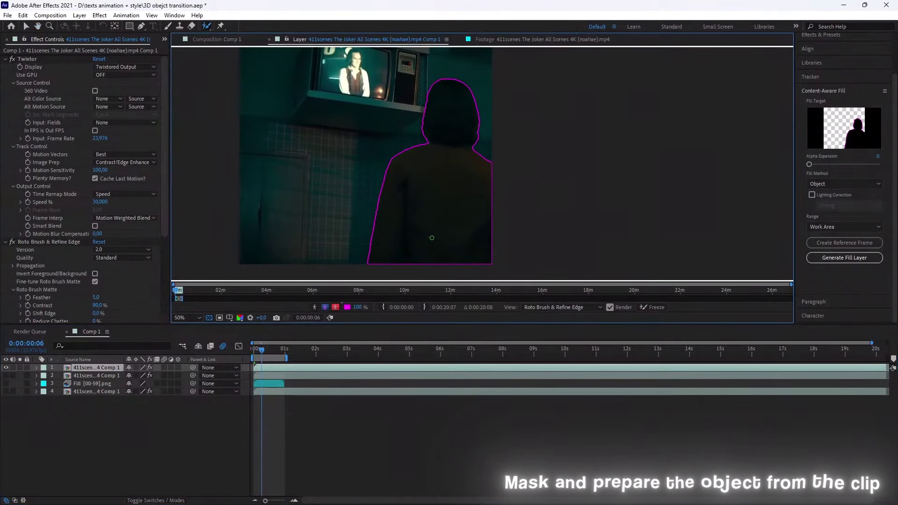
pyautogui.click(285, 350)
pyautogui.click(650, 307)
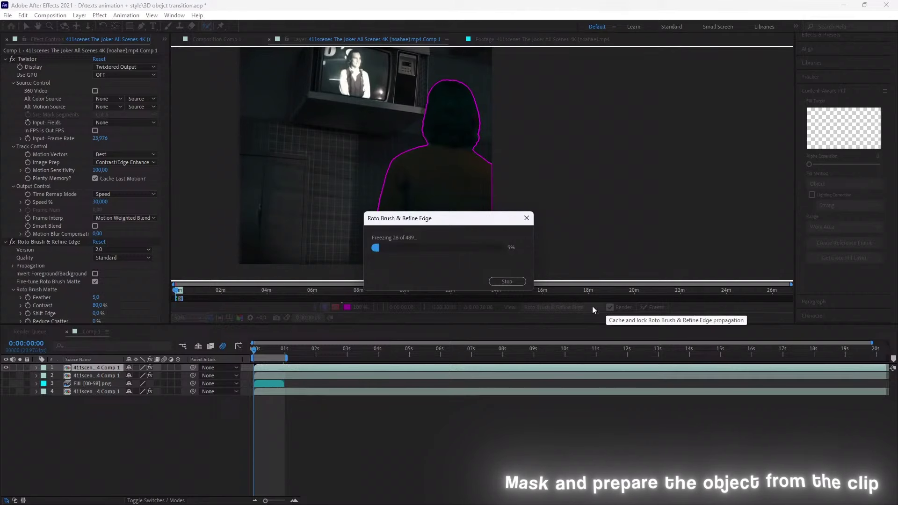
pyautogui.click(509, 281)
# Show the full comp, compare with Fill [00-59].png hidden, return to frame one and save
pyautogui.click(220, 39)
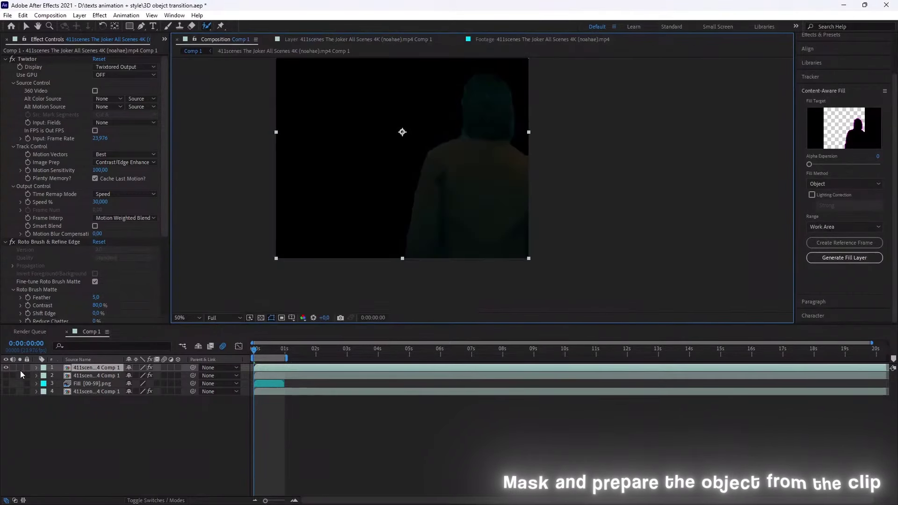
pyautogui.moveTo(6, 376); pyautogui.dragTo(7, 392)
pyautogui.click(262, 408)
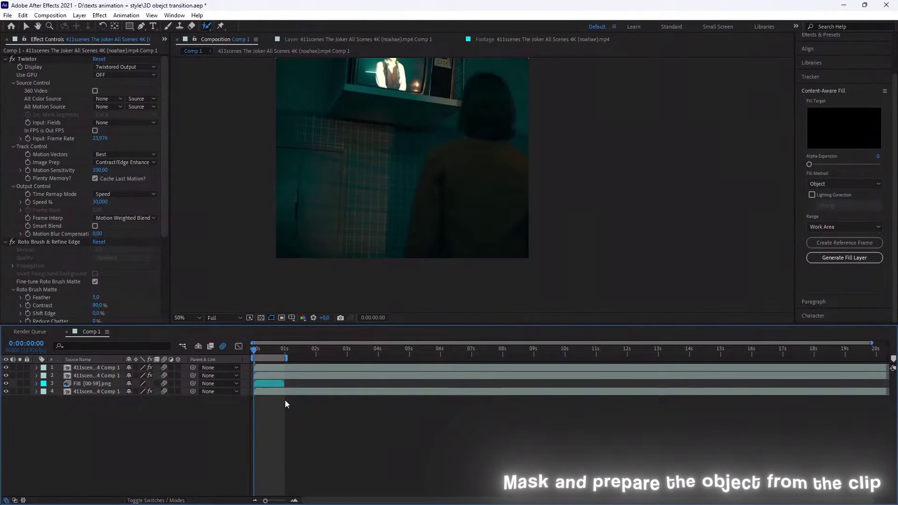
pyautogui.hotkey('shift', '/')
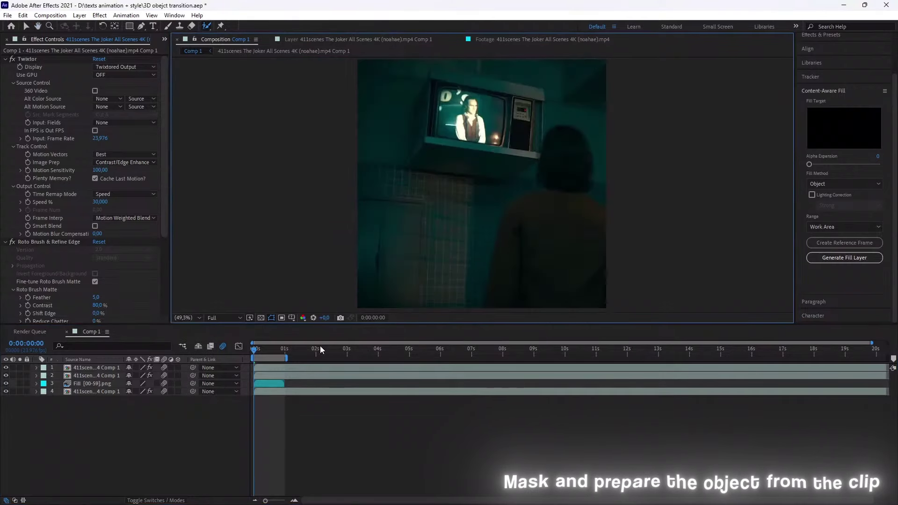
pyautogui.click(270, 350)
pyautogui.click(6, 384)
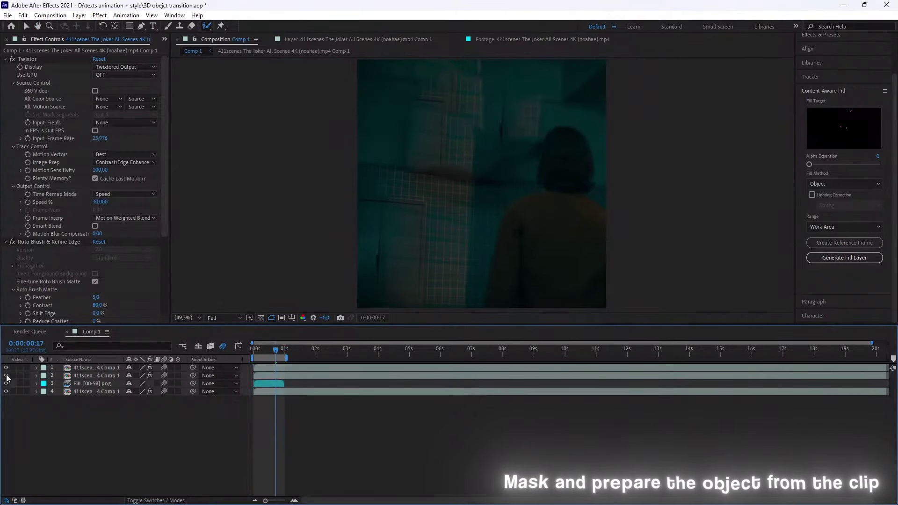
pyautogui.press('Home')
pyautogui.hotkey('ctrl', 's')
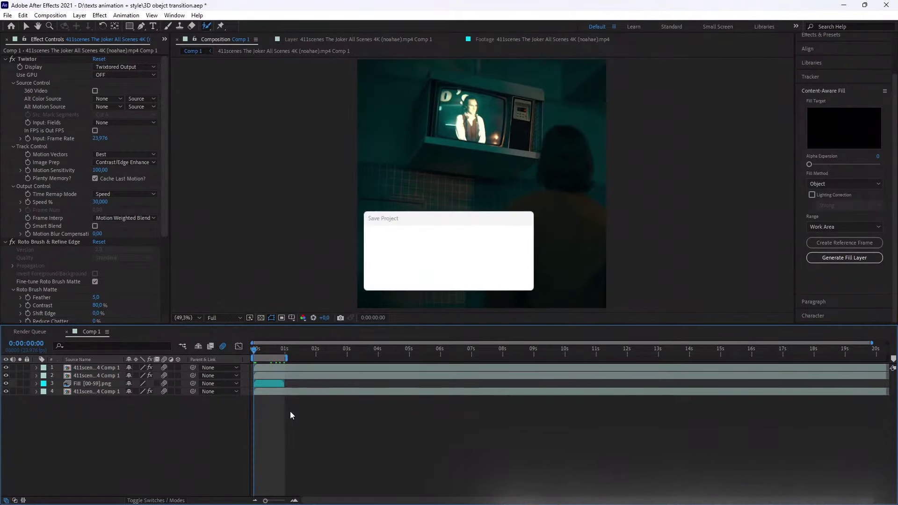
# Create a black (000000) solid layer named '3D object'
pyautogui.rightClick(269, 410)
pyautogui.moveTo(299, 305)
pyautogui.click(412, 329)
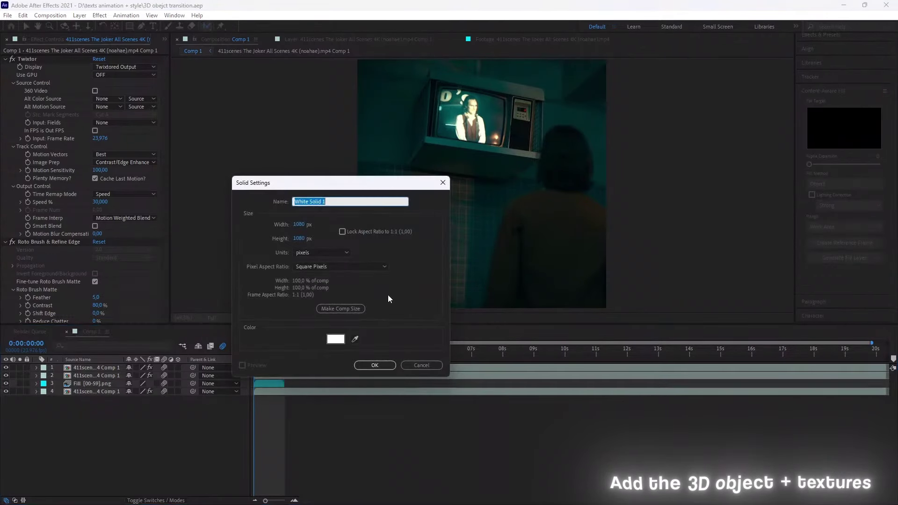
pyautogui.write('3D object')
pyautogui.click(333, 338)
pyautogui.write('000000')
pyautogui.click(307, 226)
pyautogui.press('Return')
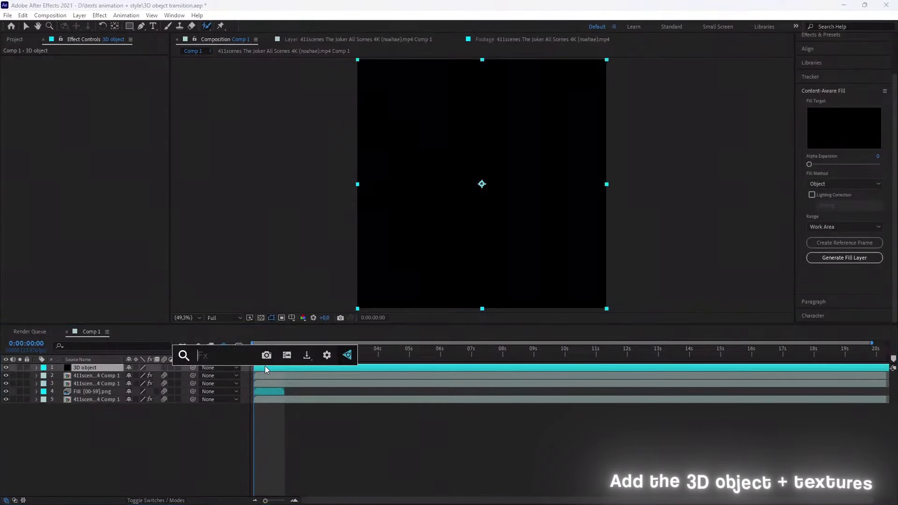
# Apply the Element effect to the 3D object layer and open its Scene Setup
pyautogui.hotkey('ctrl', 'alt', 'shift', 'e')
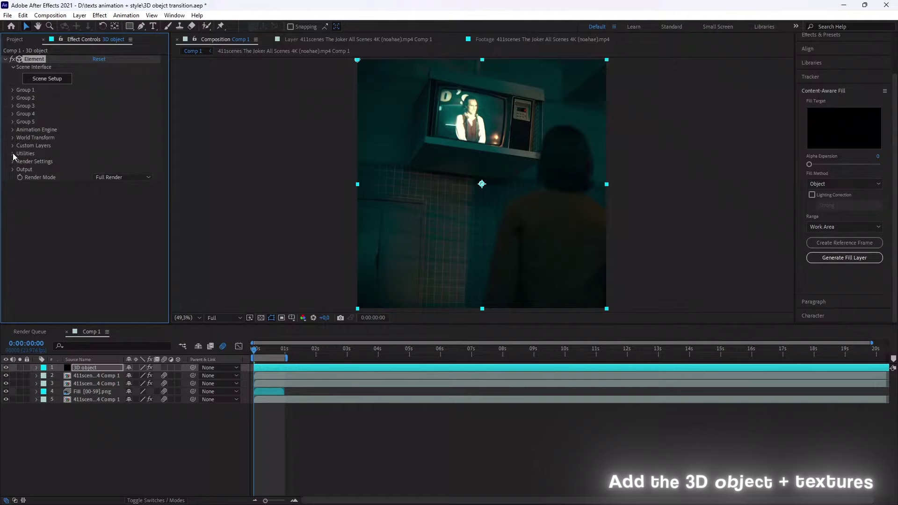
pyautogui.click(13, 162)
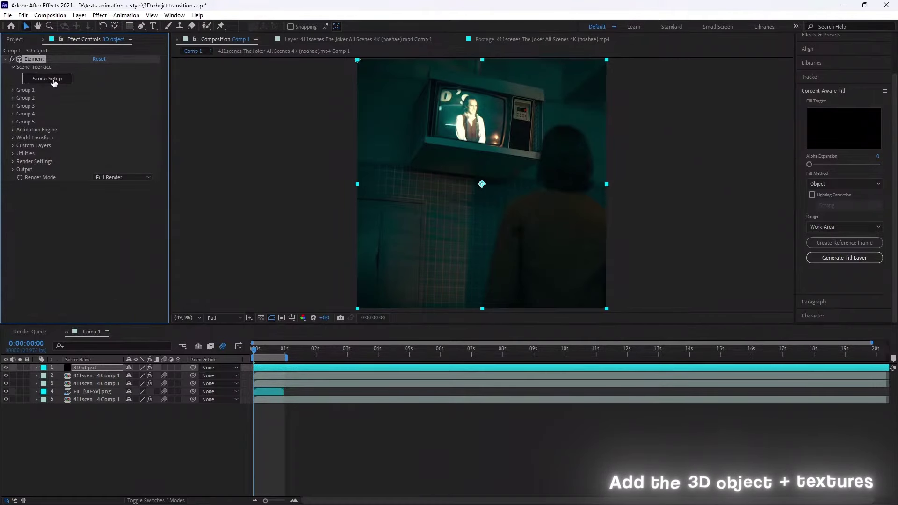
pyautogui.click(53, 79)
# In the Import 3D Object dialog, browse into the D:/3D/assets folder
pyautogui.click(41, 35)
pyautogui.scroll(-5, 88, 164)
pyautogui.scroll(-3, 88, 165)
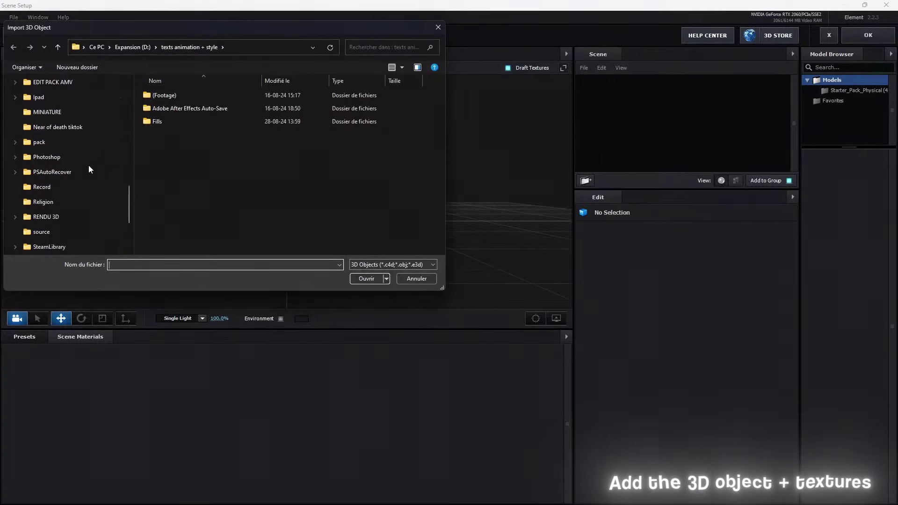
pyautogui.scroll(-2, 89, 165)
pyautogui.scroll(1, 73, 198)
pyautogui.scroll(2, 82, 212)
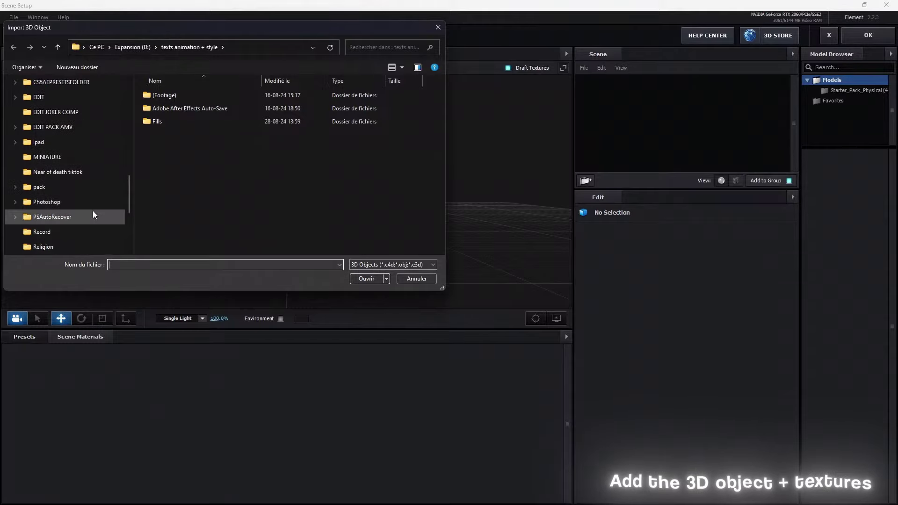
pyautogui.scroll(3, 82, 208)
pyautogui.scroll(3, 75, 198)
pyautogui.doubleClick(171, 85)
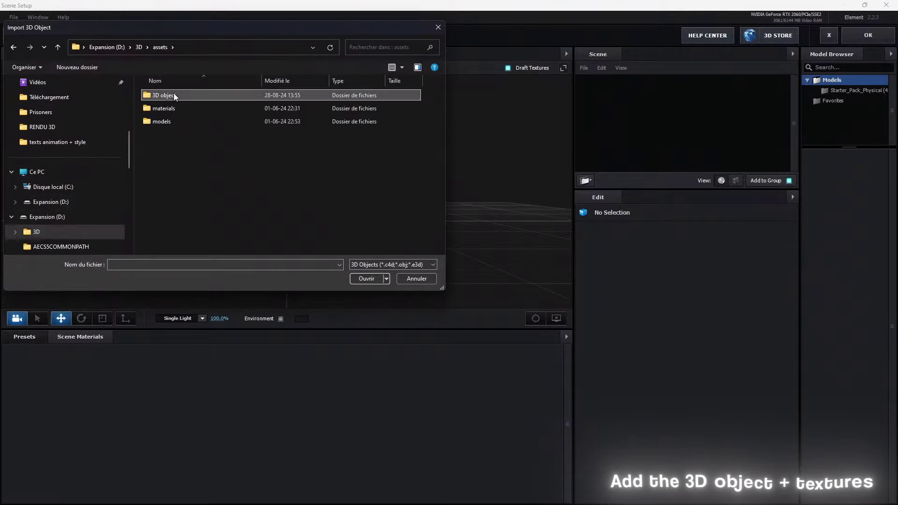
pyautogui.press('Return')
pyautogui.press('BackSpace')
pyautogui.press('BackSpace')
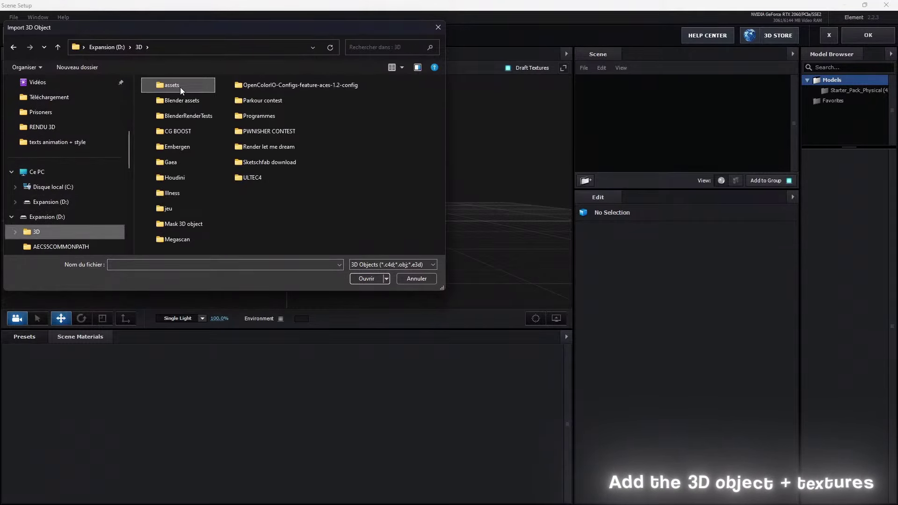
pyautogui.doubleClick(180, 87)
# Export the TV model as tv.obj from another application, then return to the assets folder
pyautogui.press('super')
pyautogui.press('super')
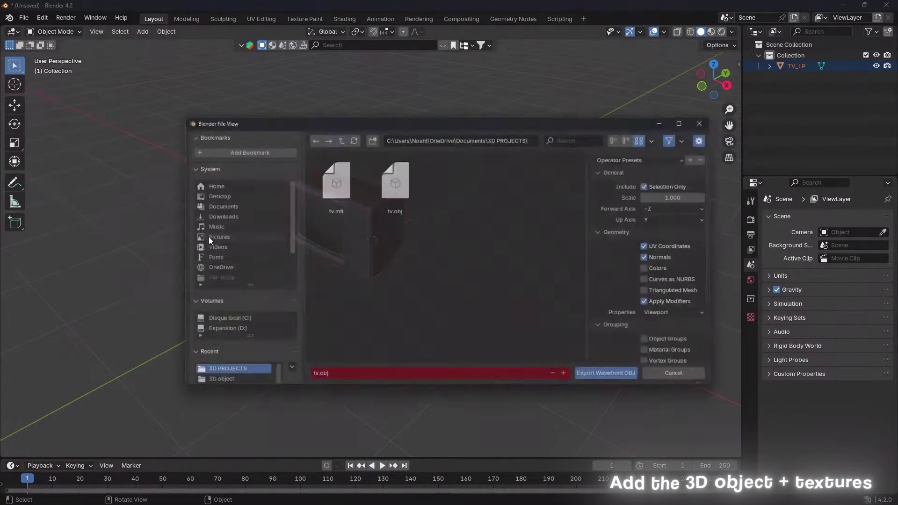
pyautogui.click(618, 381)
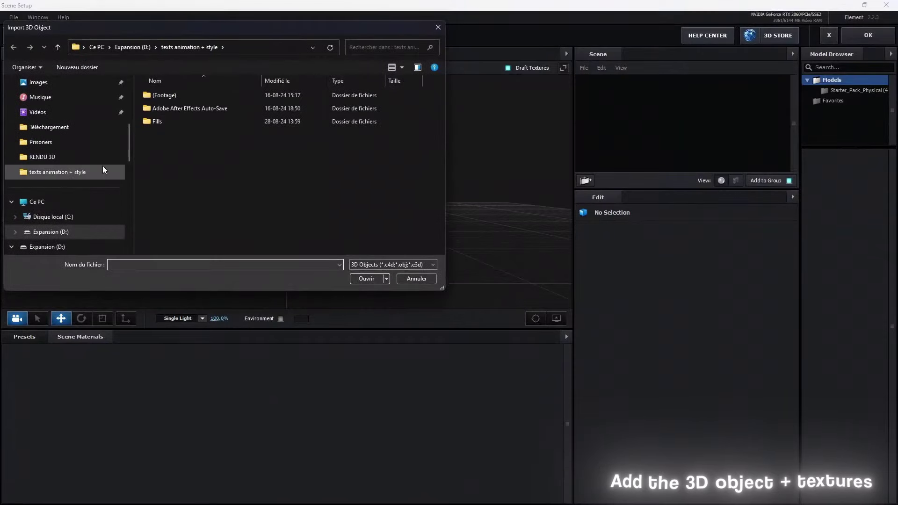
pyautogui.click(68, 212)
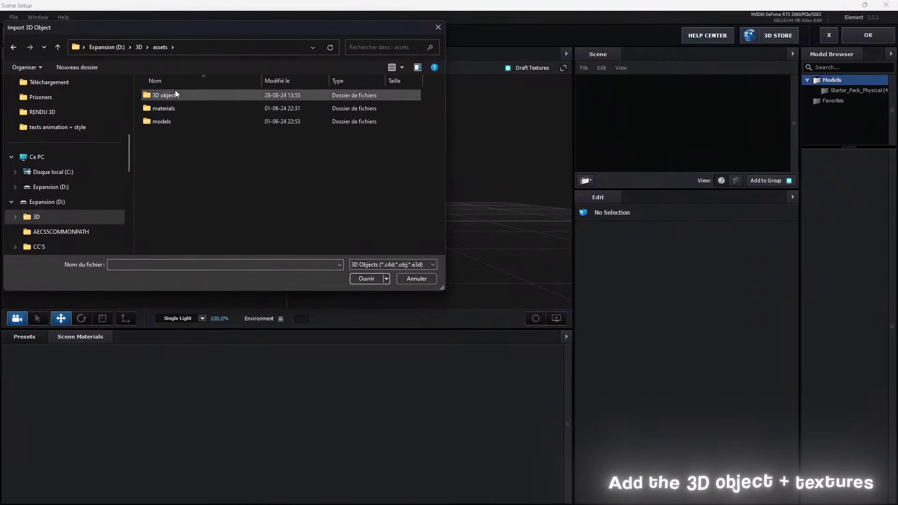
# Load tv.obj, accept the import preferences and enable Normalize Size
pyautogui.doubleClick(175, 90)
pyautogui.click(514, 345)
pyautogui.click(654, 277)
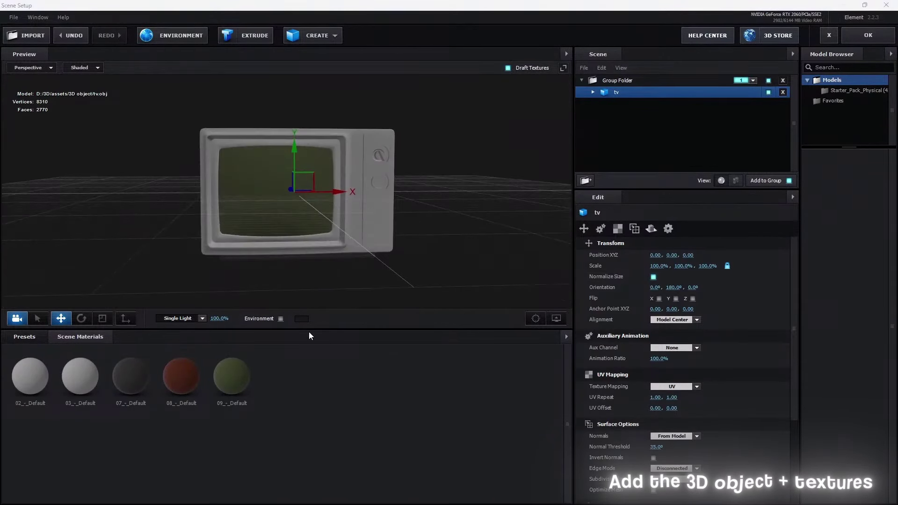
# Expand the tv model to list its five materials and orbit the preview to a front view
pyautogui.click(593, 92)
pyautogui.click(627, 104)
pyautogui.moveTo(383, 200); pyautogui.dragTo(420, 200)
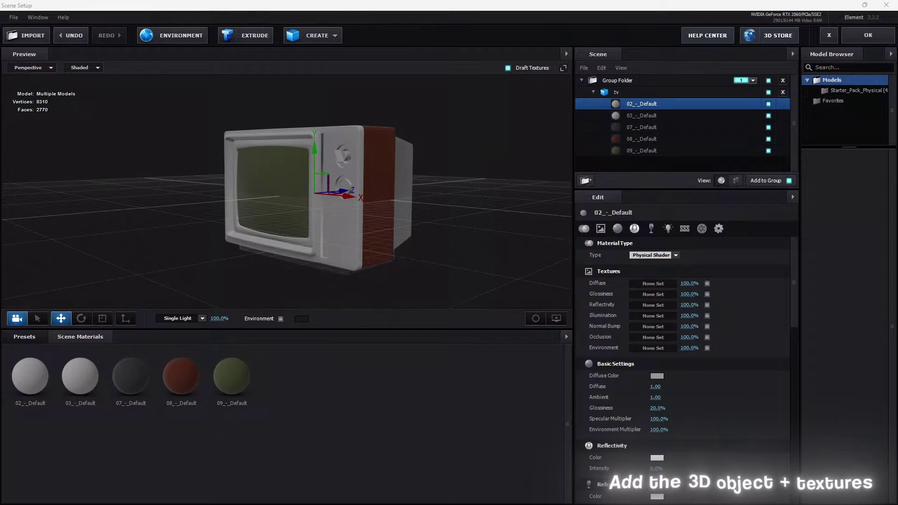
pyautogui.moveTo(449, 234); pyautogui.dragTo(414, 236)
pyautogui.scroll(3, 384, 239)
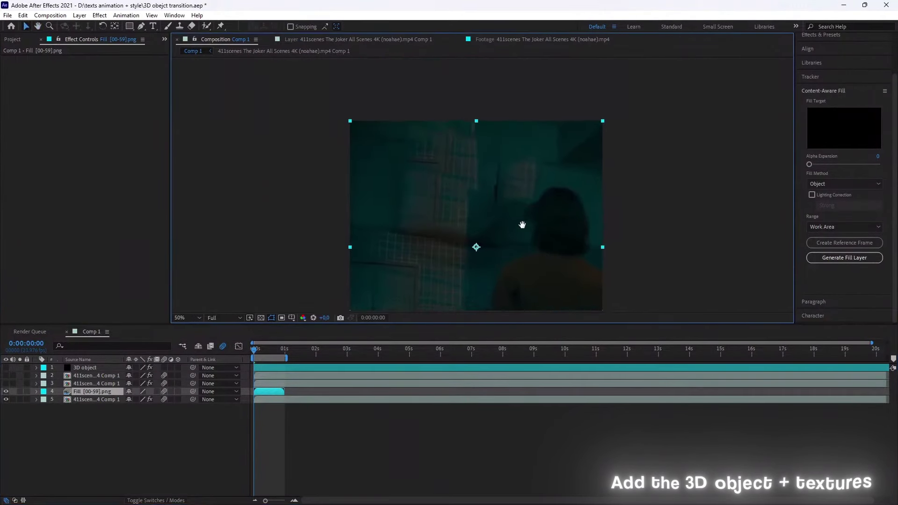
# Turn layer 3's visibility back on and select the top clip layer above 3D object
pyautogui.click(94, 384)
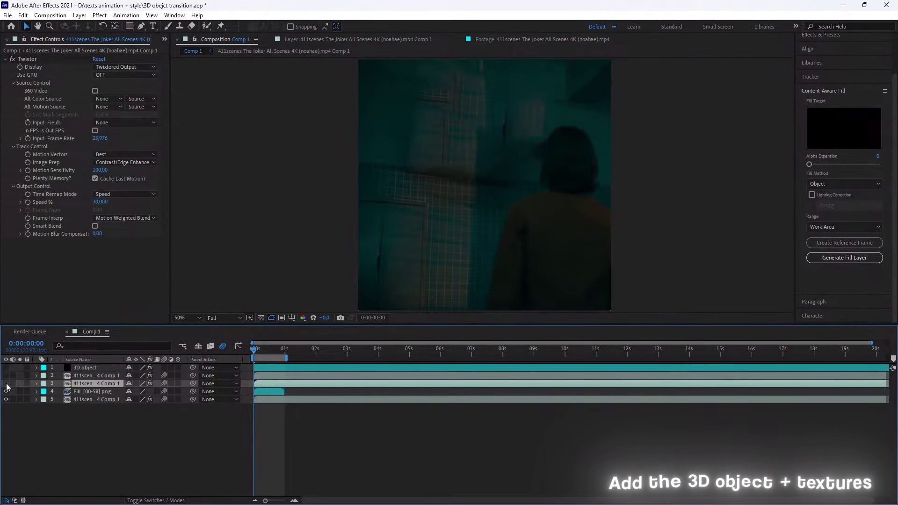
pyautogui.click(6, 383)
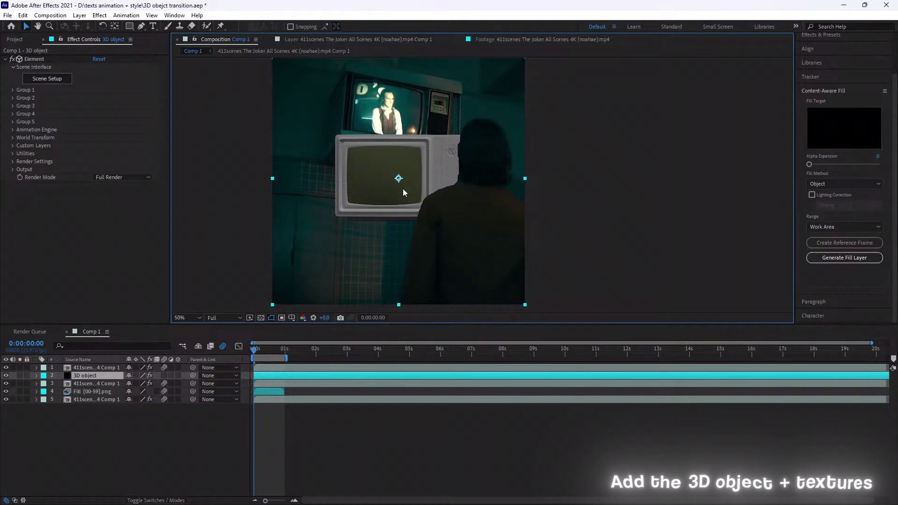
pyautogui.click(77, 375)
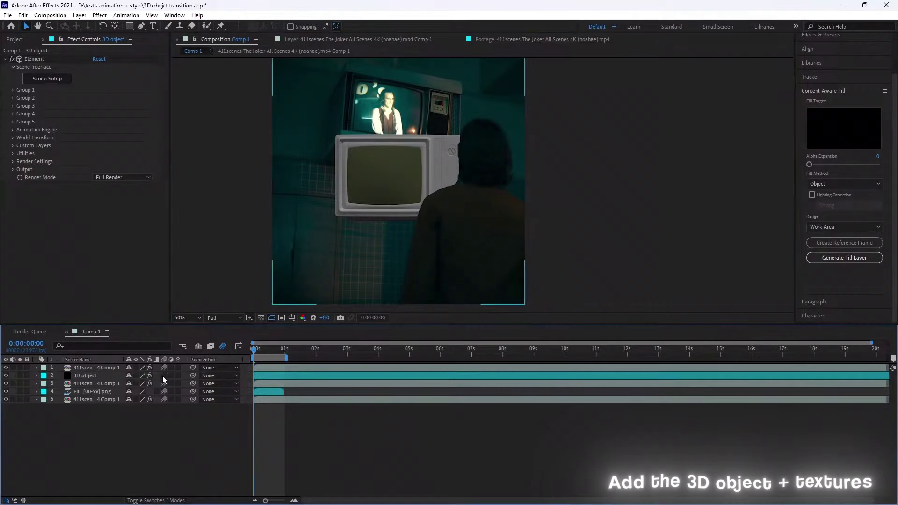
pyautogui.click(93, 368)
# Show the texture files as large thumbnails and move their window beside Scene Setup
pyautogui.click(37, 368)
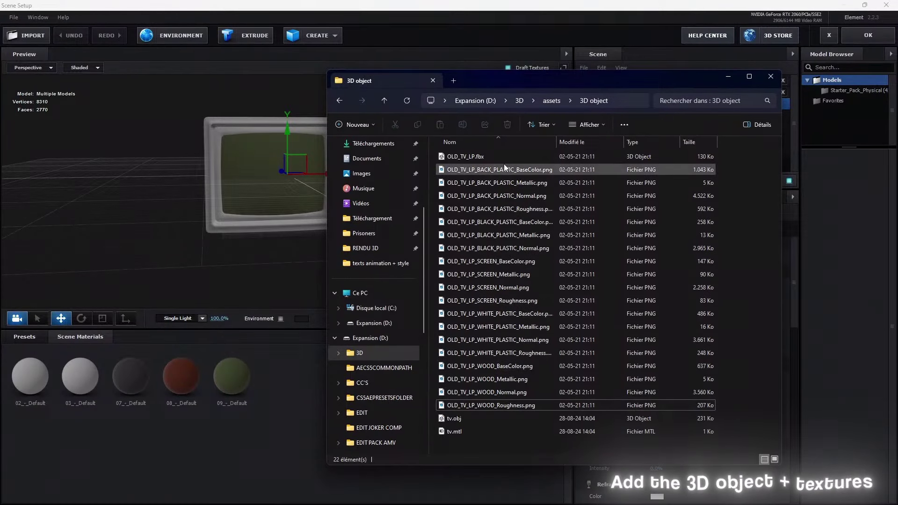
pyautogui.click(589, 124)
pyautogui.click(602, 177)
pyautogui.click(588, 124)
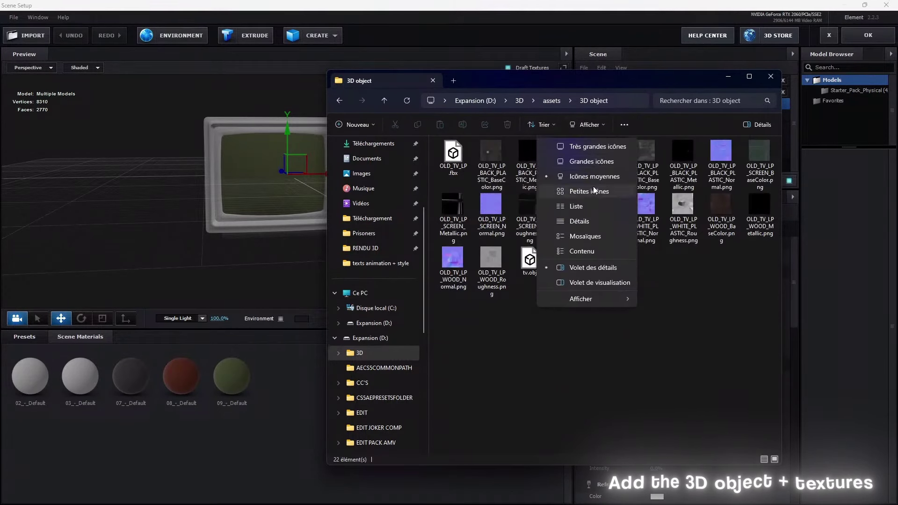
pyautogui.click(604, 160)
pyautogui.moveTo(603, 81)
pyautogui.mouseDown()
pyautogui.moveTo(553, 209)
pyautogui.moveTo(391, 93)
pyautogui.moveTo(324, 277)
pyautogui.mouseUp()
# Try the SCREEN_BaseColor texture on the 09_-_Default material's slots
pyautogui.click(690, 150)
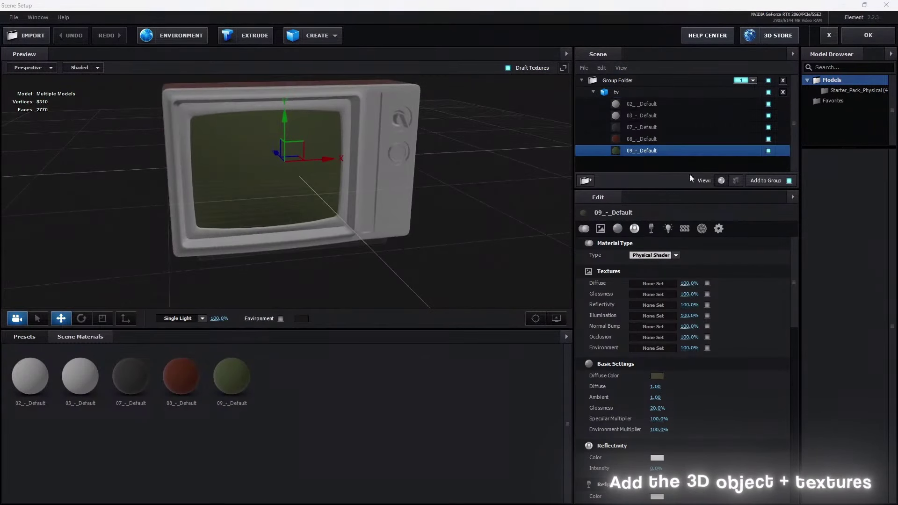
pyautogui.click(386, 495)
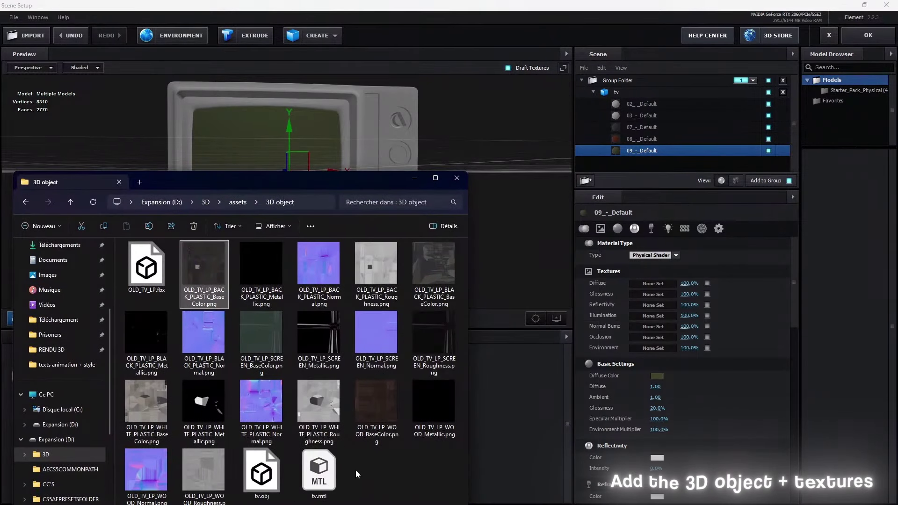
pyautogui.click(267, 344)
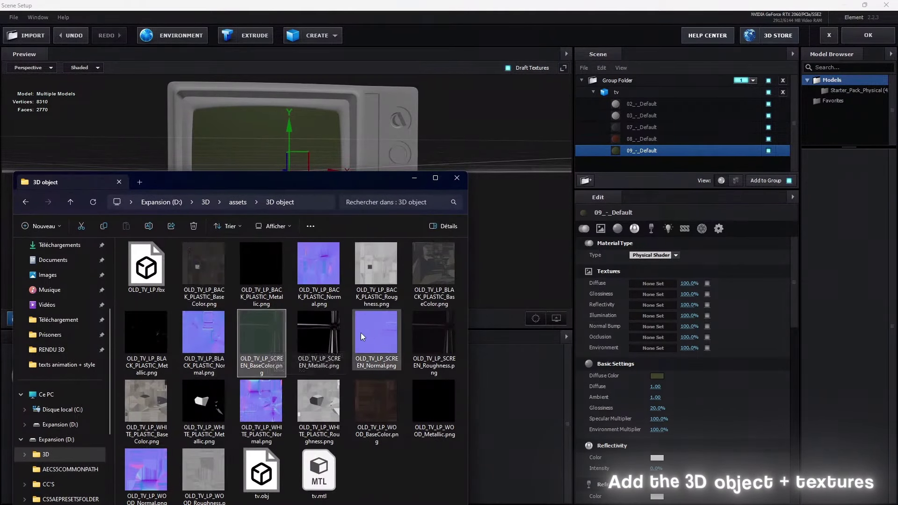
pyautogui.moveTo(662, 286); pyautogui.dragTo(661, 284)
pyautogui.moveTo(319, 337); pyautogui.dragTo(604, 329)
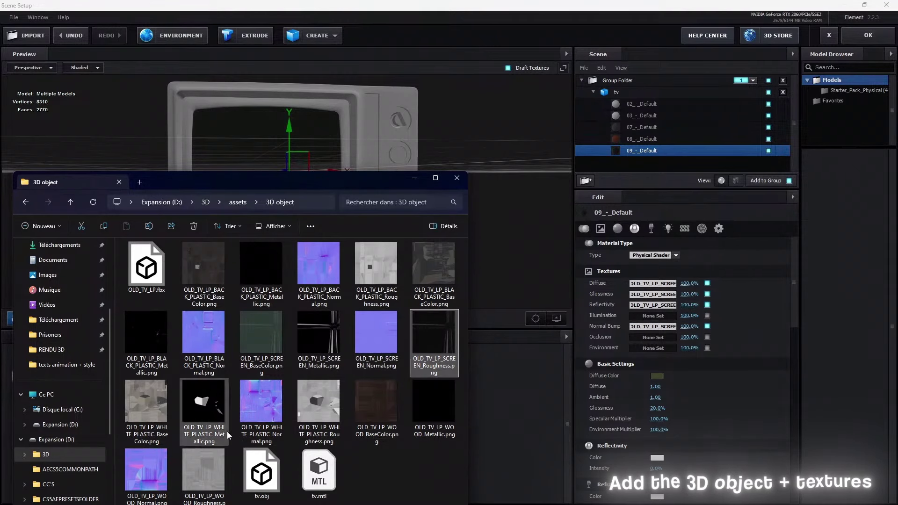
pyautogui.click(140, 426)
pyautogui.click(212, 323)
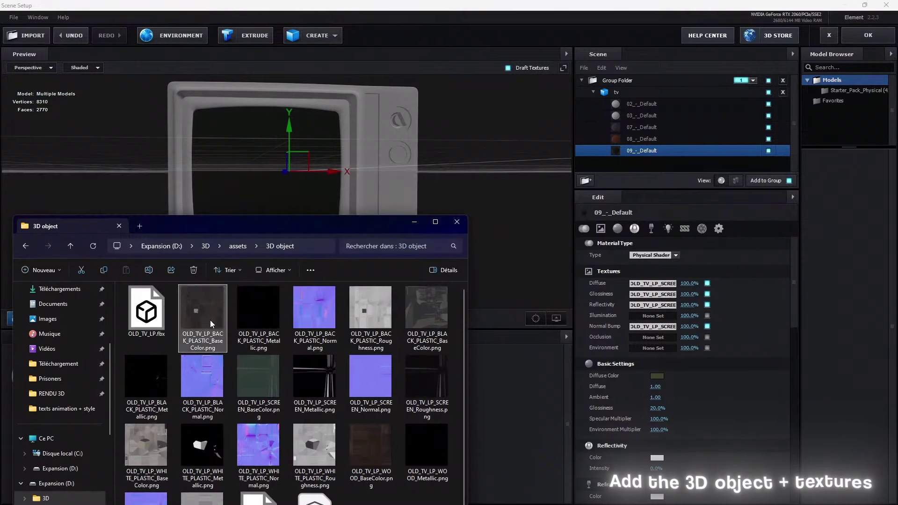
# Apply the BACK_PLASTIC maps to 07_-_Default's Diffuse, Reflectivity, Normal Bump and Glossiness slots
pyautogui.moveTo(374, 208); pyautogui.dragTo(310, 204)
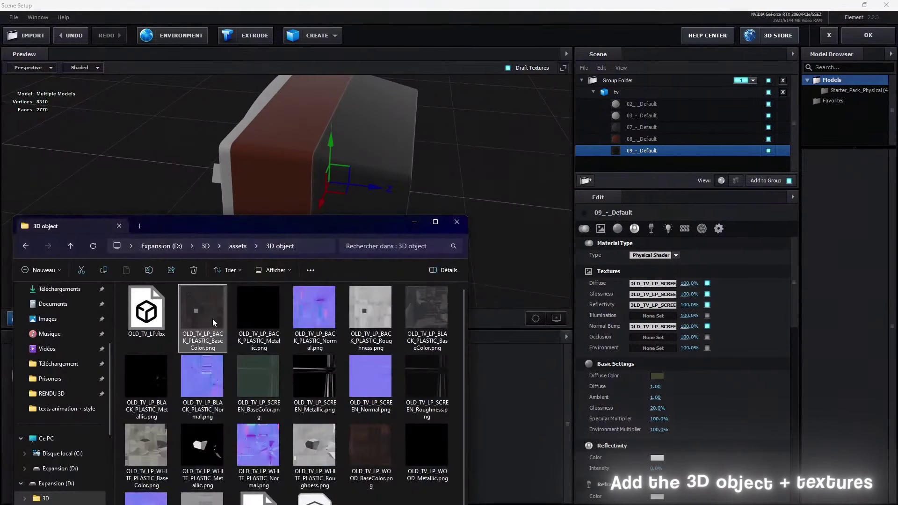
pyautogui.click(774, 126)
pyautogui.press('super')
pyautogui.moveTo(202, 307); pyautogui.dragTo(653, 283)
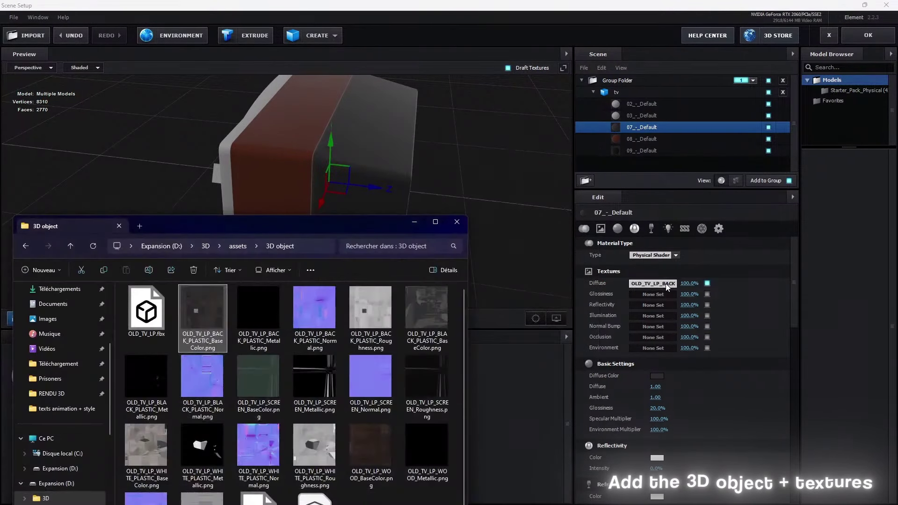
pyautogui.moveTo(259, 307); pyautogui.dragTo(653, 305)
pyautogui.moveTo(315, 307); pyautogui.dragTo(338, 305)
pyautogui.moveTo(392, 320); pyautogui.dragTo(653, 302)
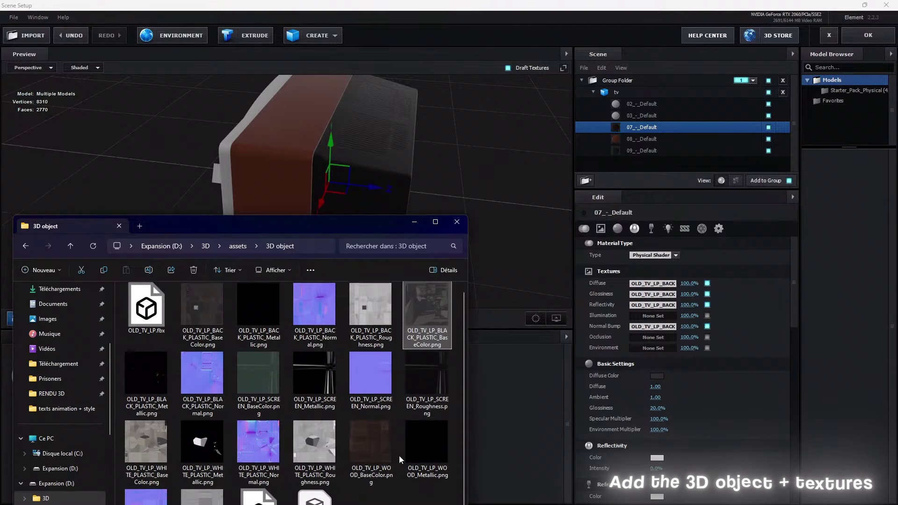
# Orbit around the TV and review the 08, 07 and 03 materials
pyautogui.moveTo(421, 159); pyautogui.dragTo(349, 155)
pyautogui.press('super')
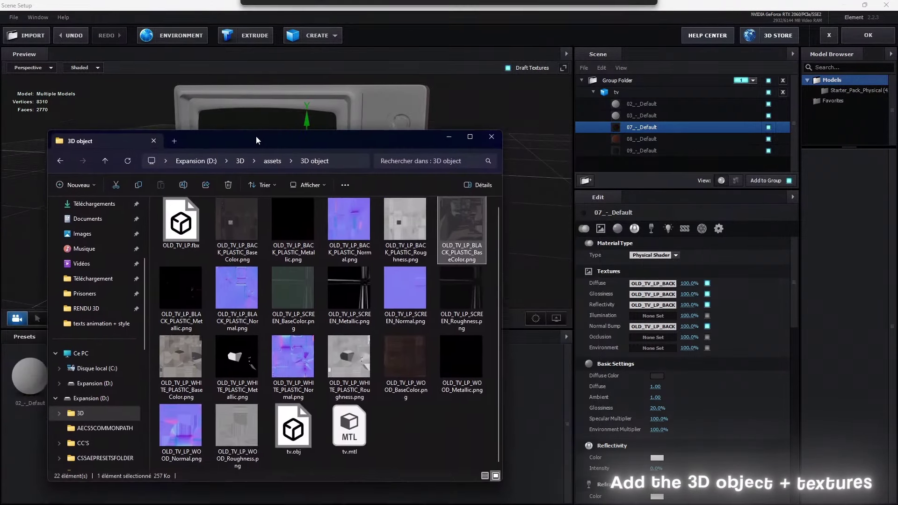
pyautogui.moveTo(333, 238); pyautogui.dragTo(475, 206)
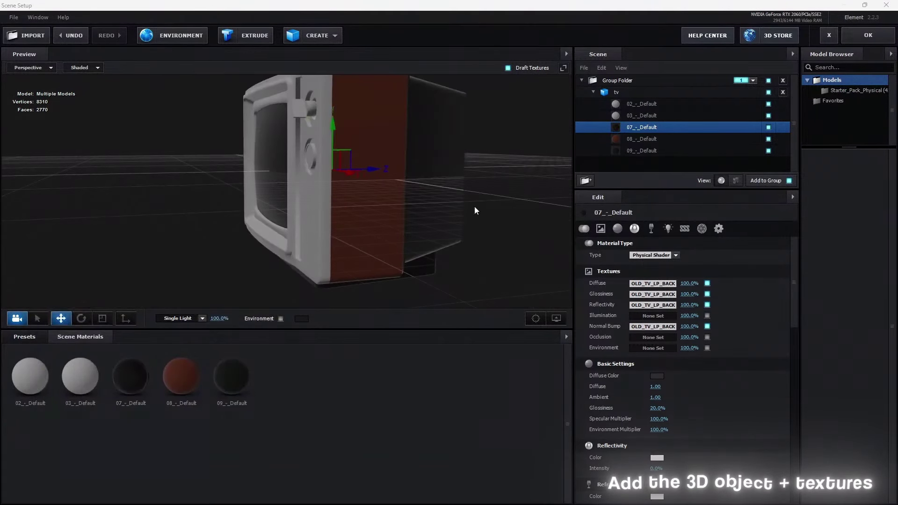
pyautogui.click(645, 139)
pyautogui.click(687, 128)
pyautogui.click(729, 115)
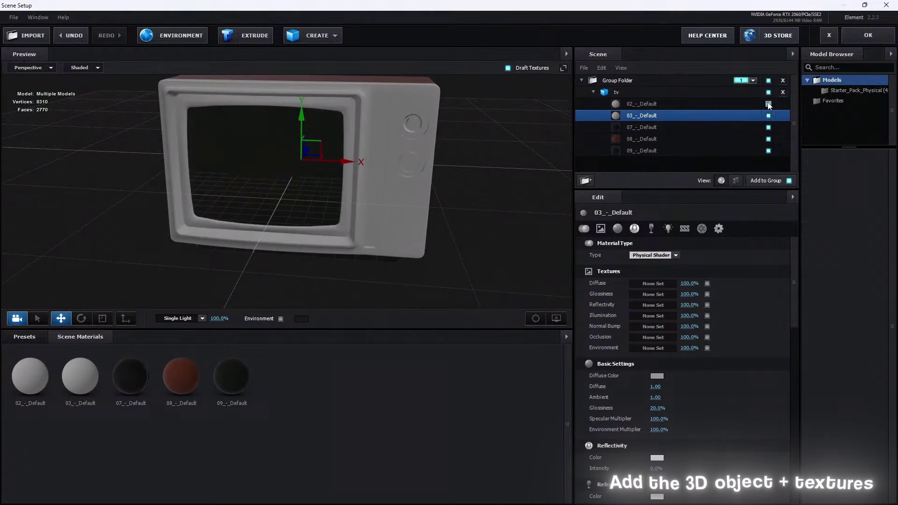
# Move the texture window aside and confirm Scene Setup with OK
pyautogui.press('super')
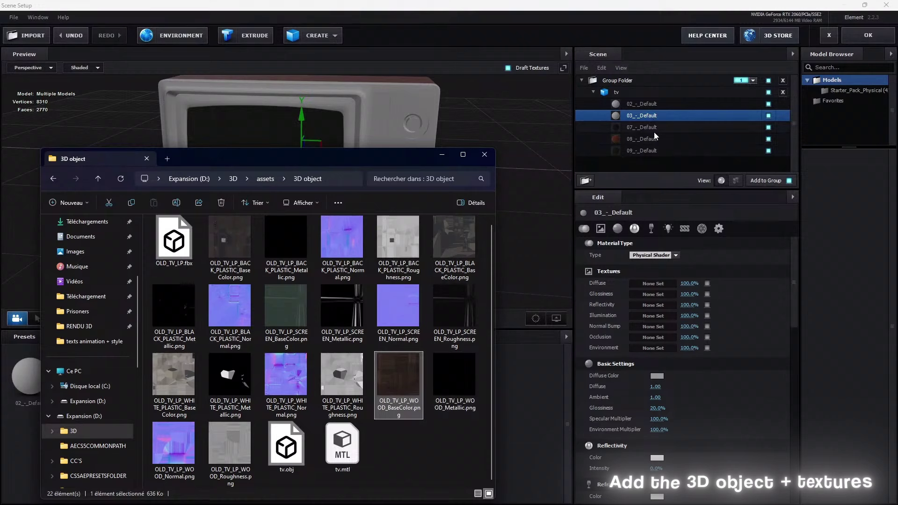
pyautogui.moveTo(410, 164); pyautogui.dragTo(417, 314)
pyautogui.scroll(3, 404, 220)
pyautogui.scroll(2, 403, 220)
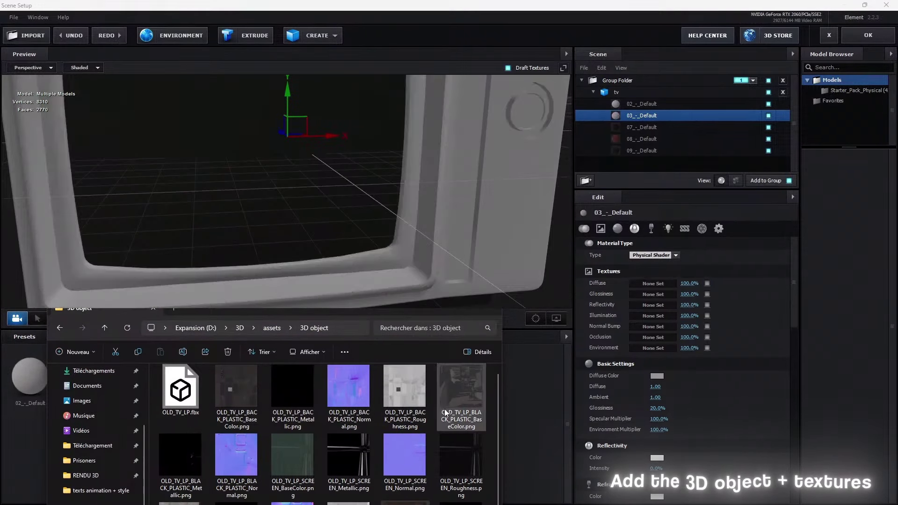
pyautogui.click(375, 225)
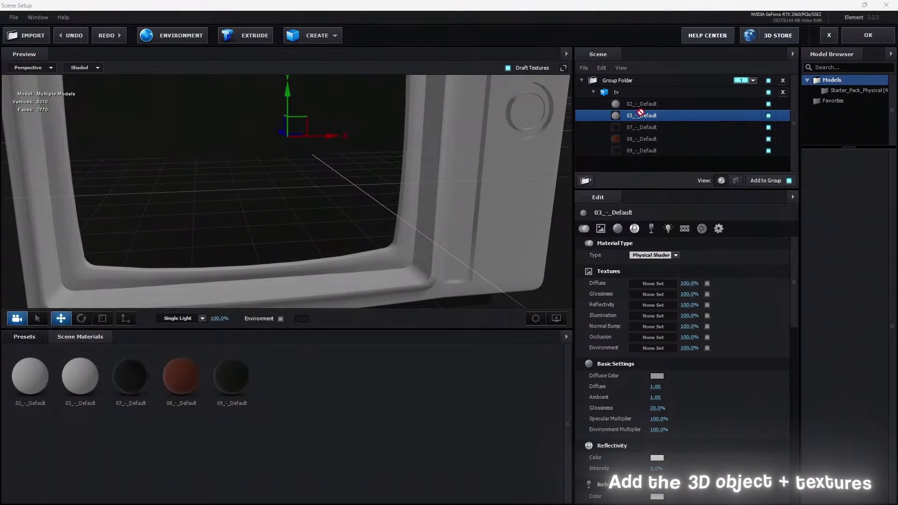
pyautogui.scroll(-5, 358, 226)
pyautogui.scroll(-3, 358, 227)
pyautogui.click(868, 35)
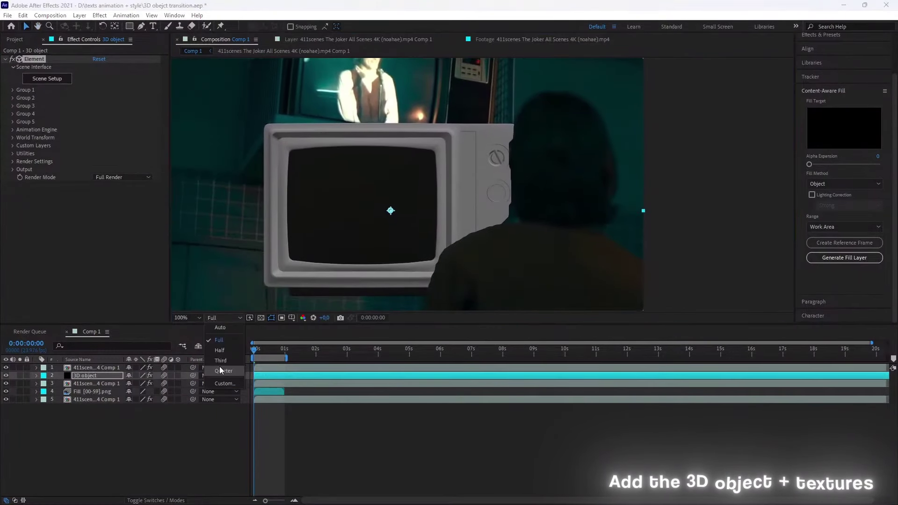
# Reopen Scene Setup and bring up the 3D object texture folder beside the materials
pyautogui.click(47, 79)
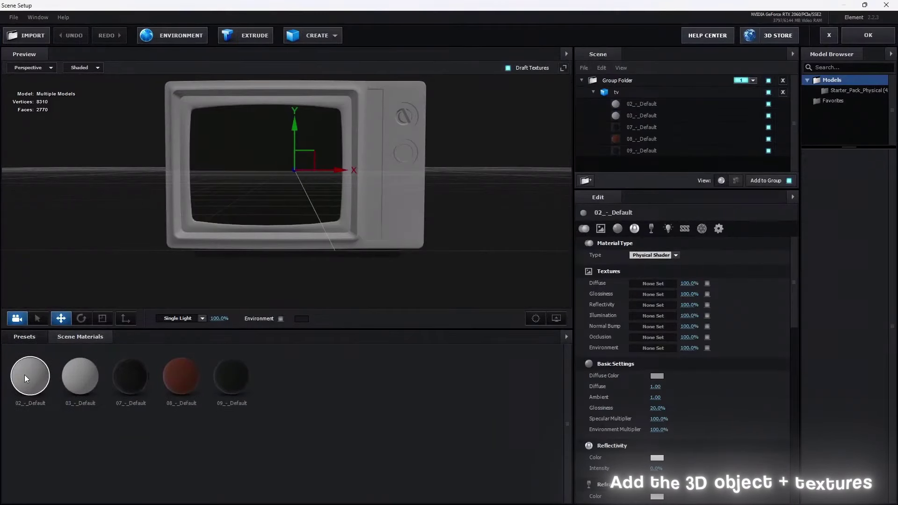
pyautogui.click(645, 139)
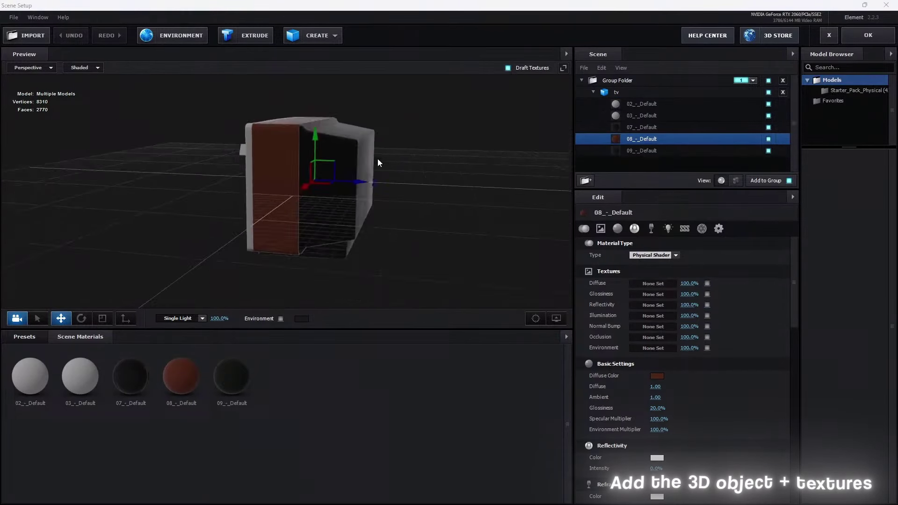
pyautogui.press('super')
pyautogui.click(337, 367)
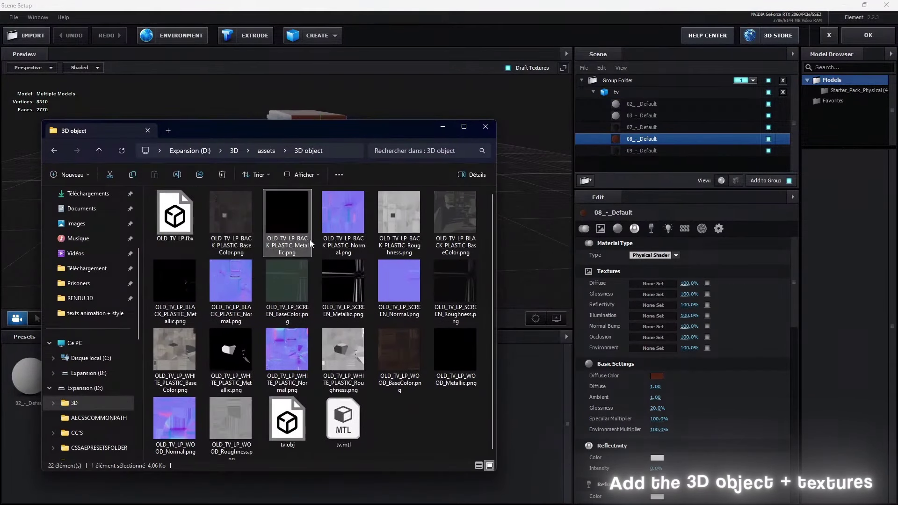
pyautogui.click(462, 234)
pyautogui.click(645, 104)
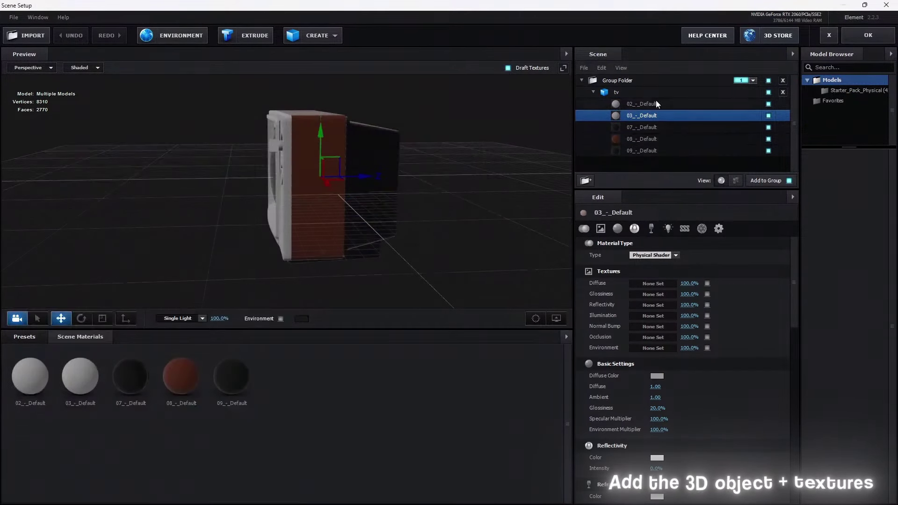
pyautogui.hotkey('alt', 'Tab')
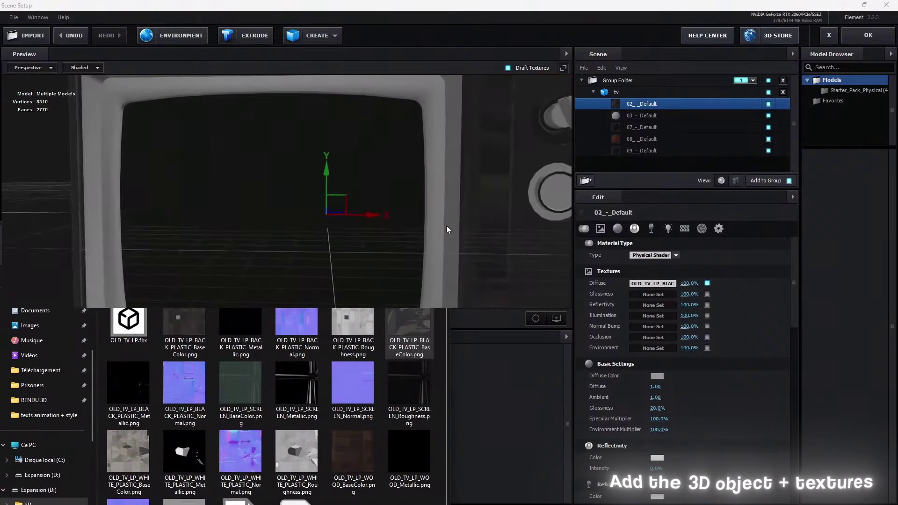
# Give 03_-_Default BLACK_PLASTIC_BaseColor as Diffuse and BLACK_PLASTIC_Metallic as Illumination
pyautogui.click(663, 120)
pyautogui.hotkey('alt', 'Tab')
pyautogui.moveTo(404, 312); pyautogui.dragTo(655, 283)
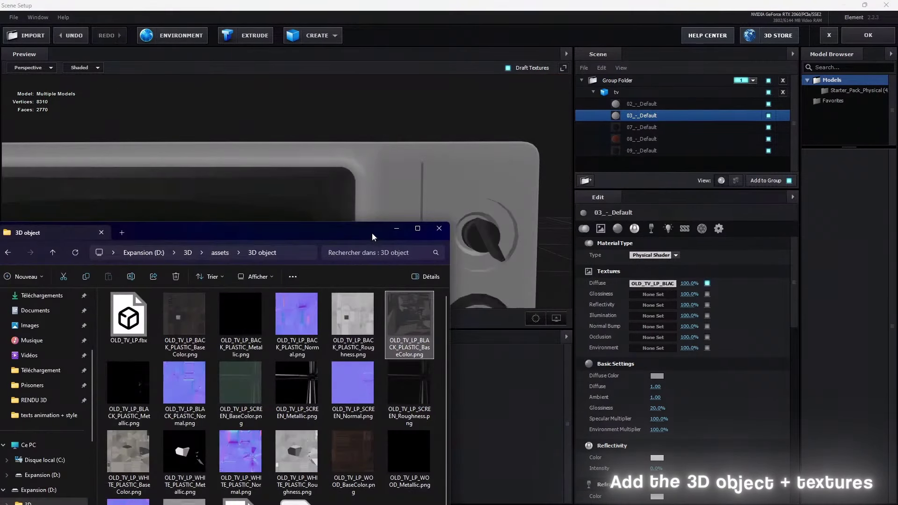
pyautogui.moveTo(372, 233)
pyautogui.mouseDown()
pyautogui.moveTo(327, 363)
pyautogui.moveTo(355, 203)
pyautogui.mouseUp()
pyautogui.click(126, 377)
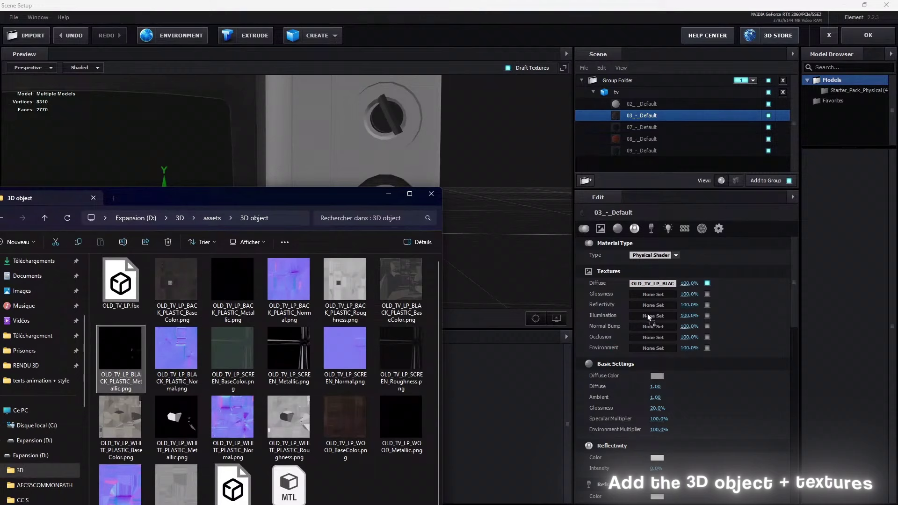
pyautogui.moveTo(176, 358); pyautogui.dragTo(661, 361)
# Give 02_-_Default WHITE_PLASTIC_BaseColor as Diffuse and WHITE_PLASTIC_Metallic as Reflectivity
pyautogui.click(124, 432)
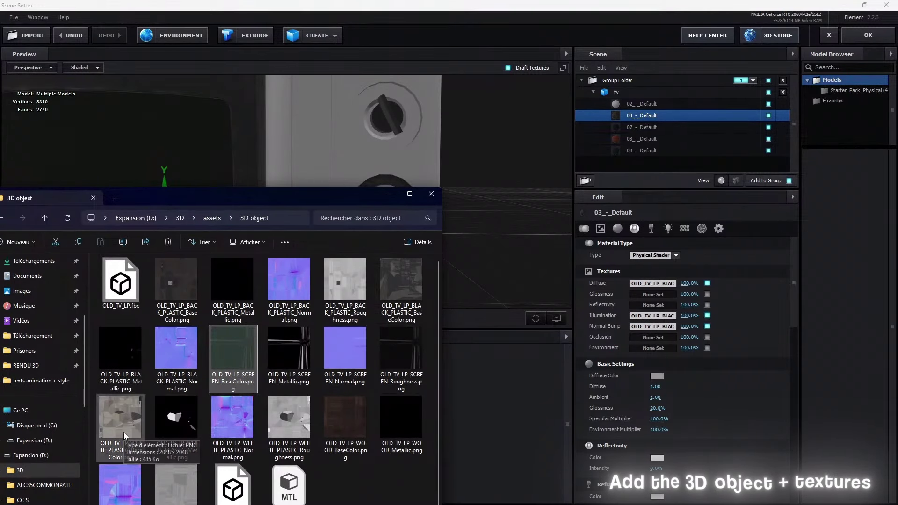
pyautogui.click(674, 104)
pyautogui.hotkey('alt', 'Tab')
pyautogui.moveTo(133, 432); pyautogui.dragTo(653, 284)
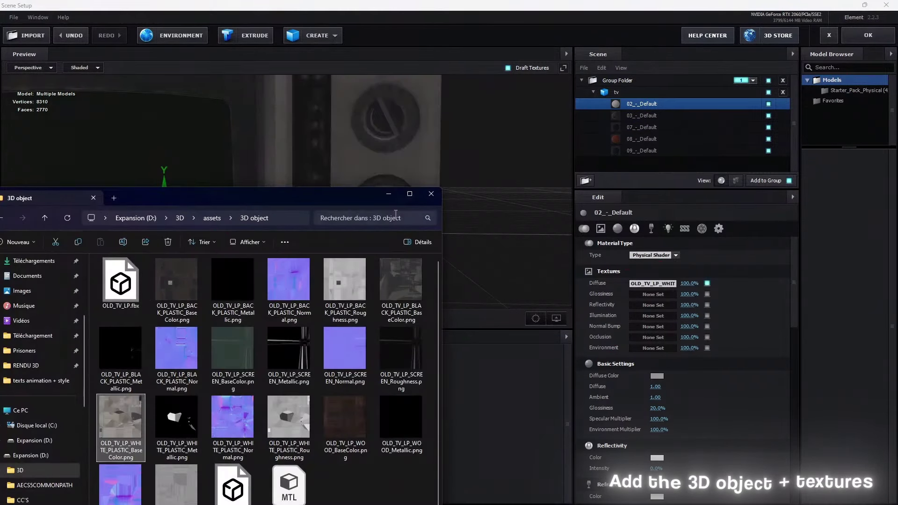
pyautogui.scroll(-3, 359, 203)
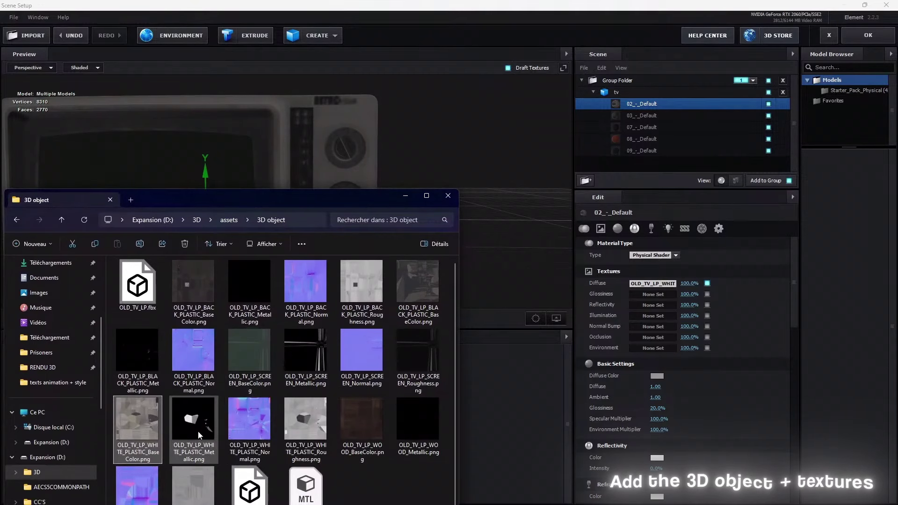
pyautogui.moveTo(199, 436); pyautogui.dragTo(651, 307)
# On 03_-_Default, swap the Illumination texture and load BLACK_PLASTIC_Metallic into Reflectivity
pyautogui.click(668, 116)
pyautogui.click(653, 315)
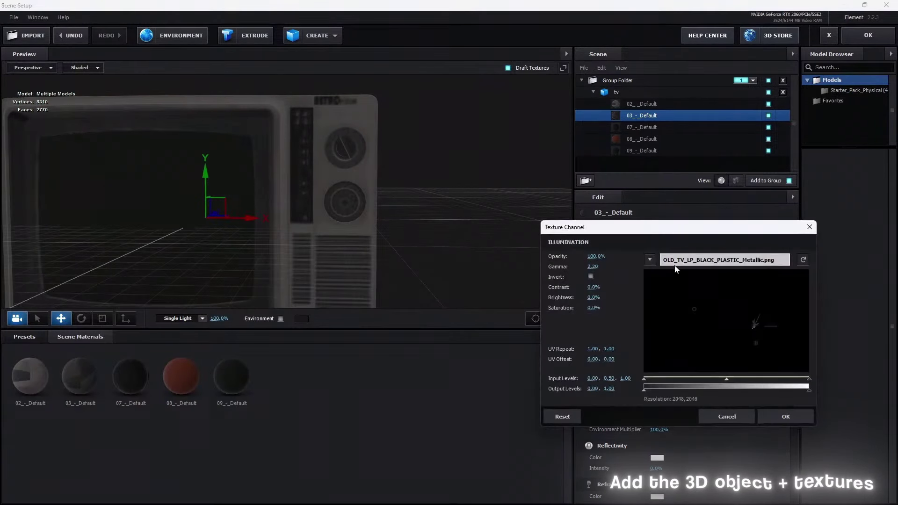
pyautogui.click(727, 265)
pyautogui.click(817, 476)
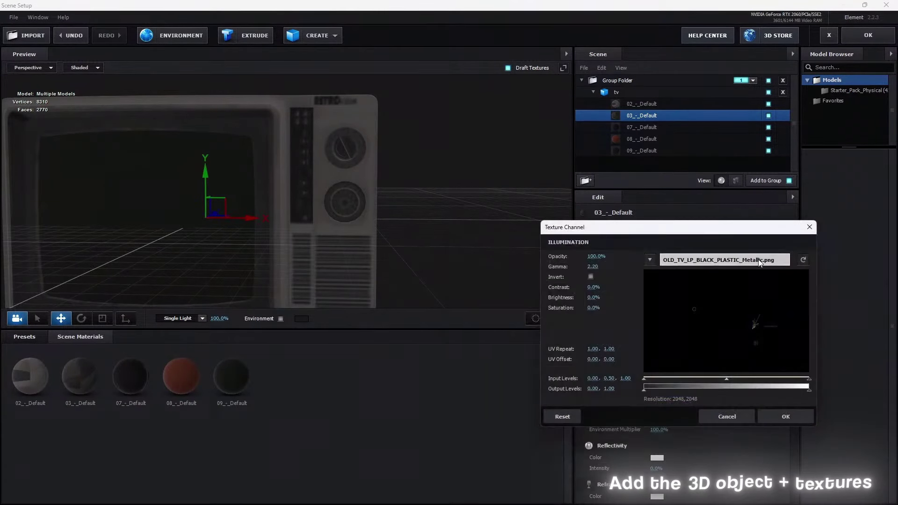
pyautogui.click(788, 415)
pyautogui.hotkey('alt', 'Tab')
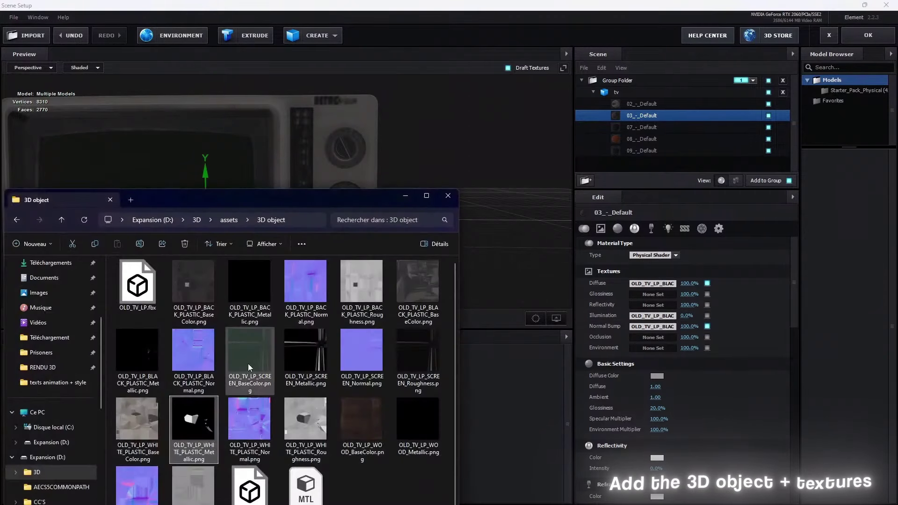
pyautogui.moveTo(138, 355); pyautogui.dragTo(252, 319)
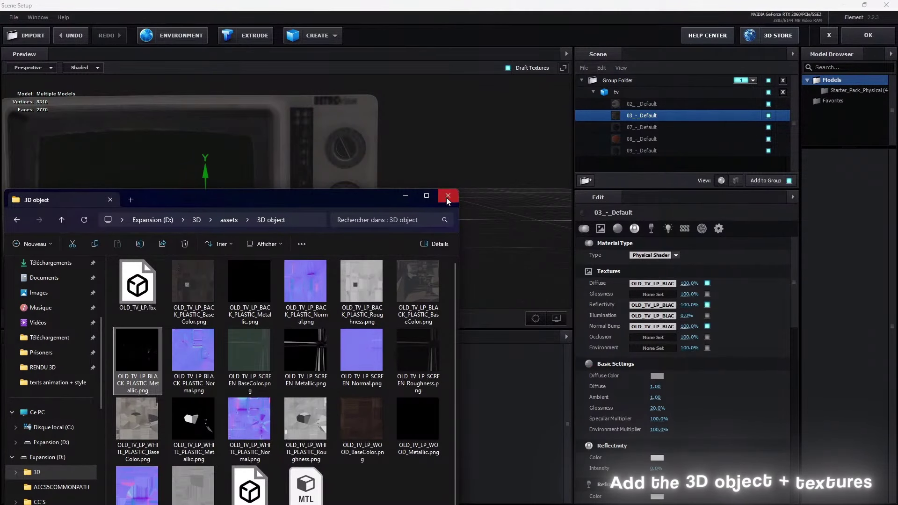
# Give 08_-_Default the wood Diffuse, Reflectivity, Normal Bump and Glossiness maps
pyautogui.click(626, 104)
pyautogui.click(269, 439)
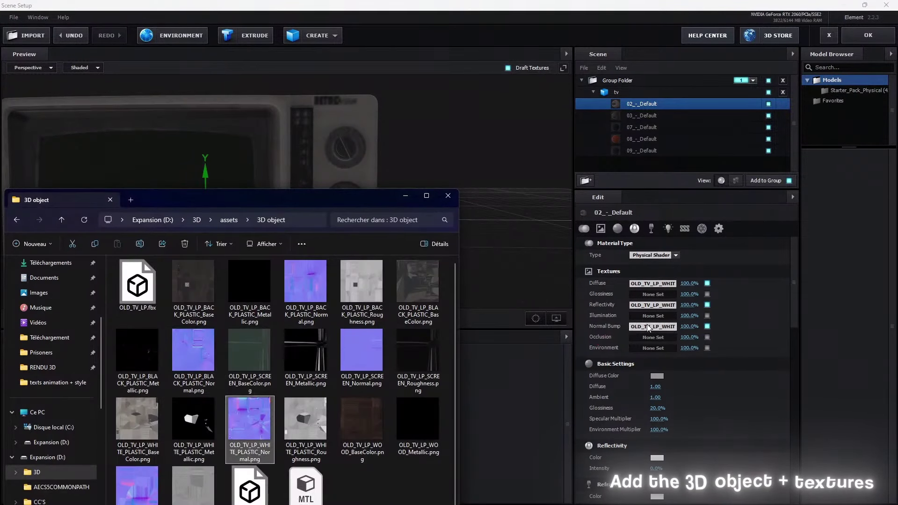
pyautogui.hotkey('alt', 'Tab')
pyautogui.click(267, 234)
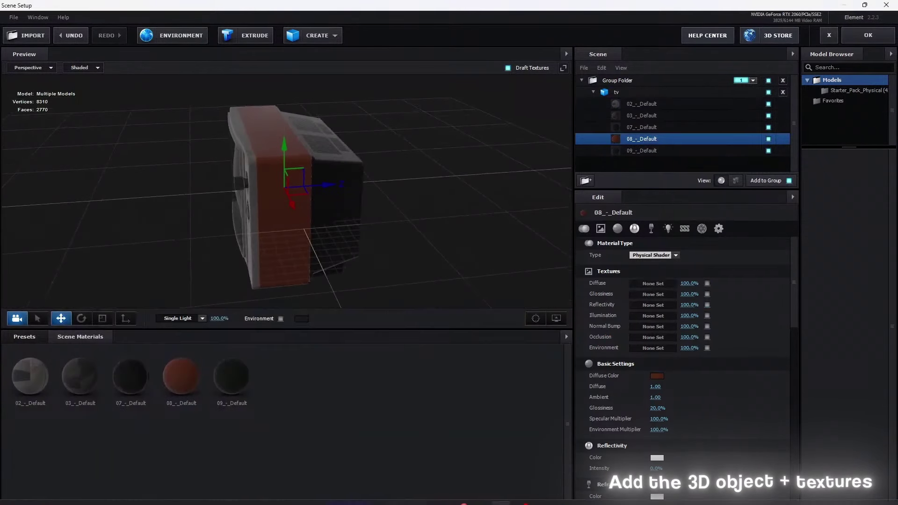
pyautogui.hotkey('alt', 'Tab')
pyautogui.moveTo(373, 330); pyautogui.dragTo(653, 283)
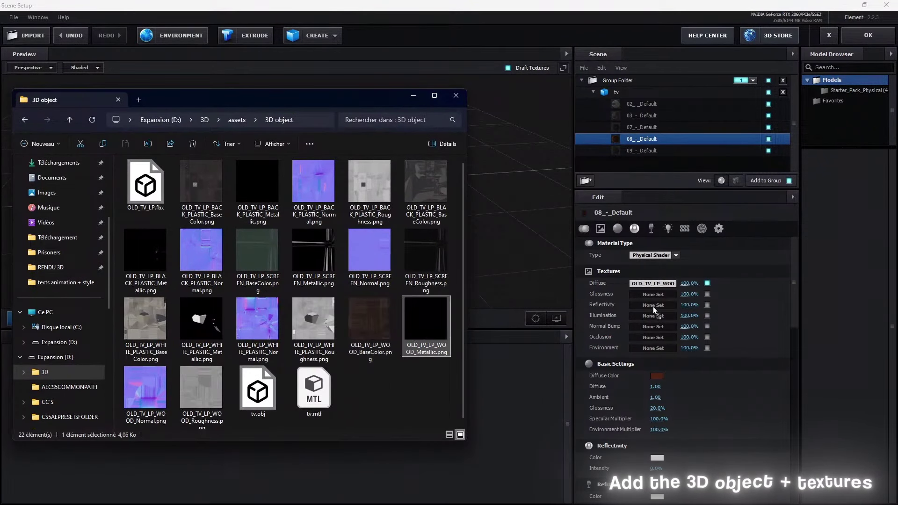
pyautogui.moveTo(426, 323); pyautogui.dragTo(653, 305)
pyautogui.moveTo(145, 388); pyautogui.dragTo(653, 327)
pyautogui.moveTo(201, 388); pyautogui.dragTo(600, 354)
# Close the texture folder and check the Diffuse slot
pyautogui.click(455, 96)
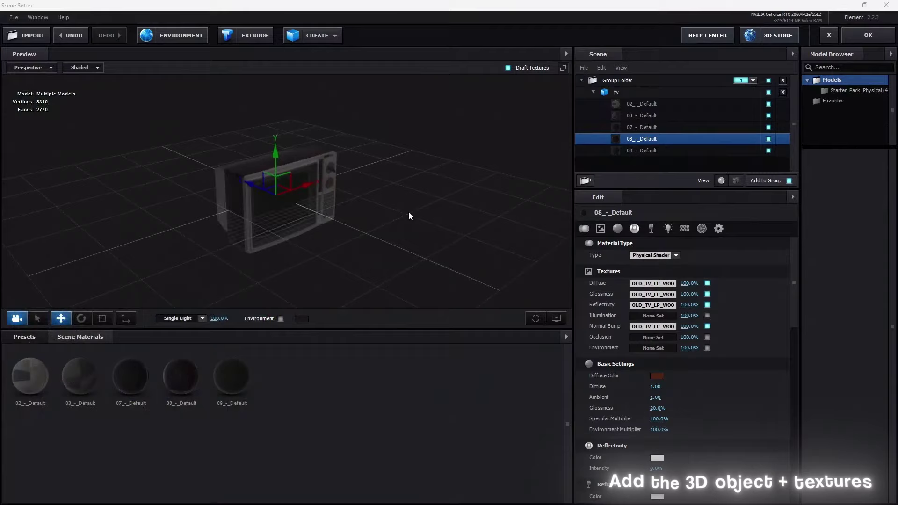
pyautogui.scroll(3, 409, 212)
pyautogui.scroll(-1, 394, 222)
pyautogui.click(653, 283)
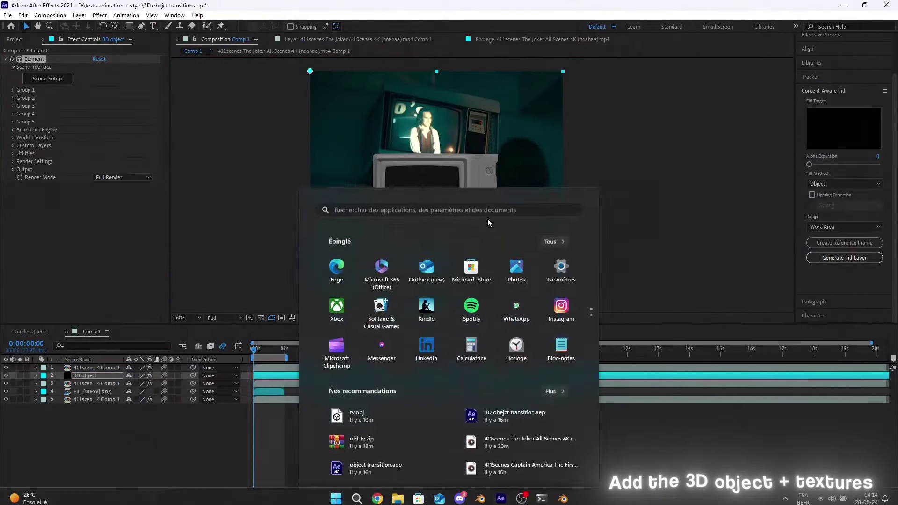
# Hide the top two layers, move the third clip up and right, and rename it 'background'
pyautogui.click(88, 384)
pyautogui.moveTo(6, 368); pyautogui.dragTo(6, 376)
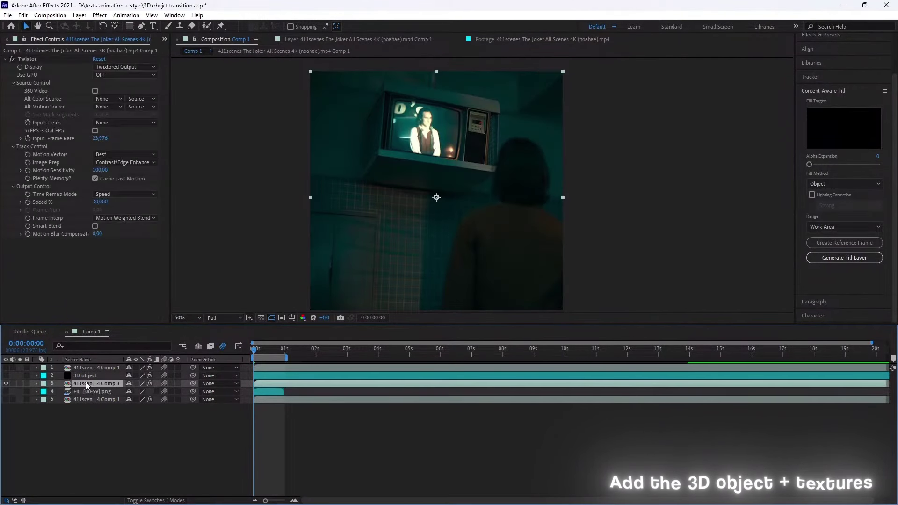
pyautogui.moveTo(381, 285); pyautogui.dragTo(392, 255)
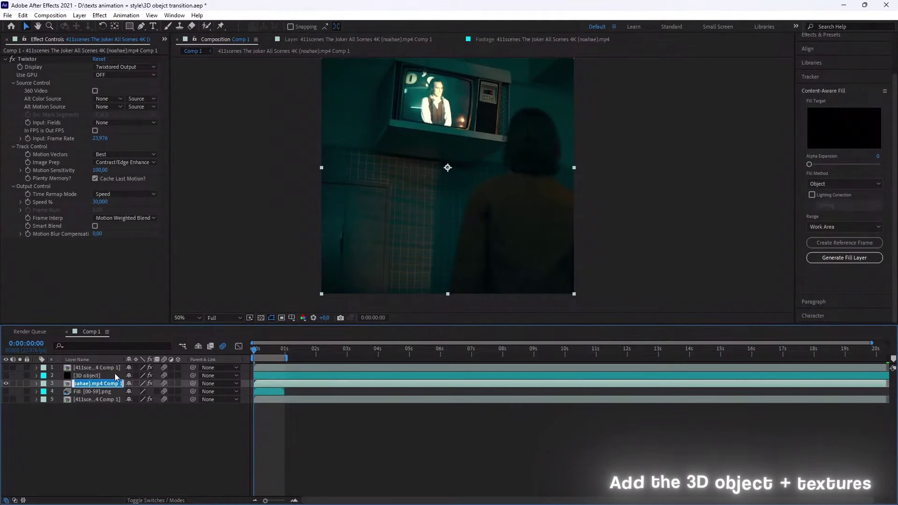
pyautogui.click(86, 385)
pyautogui.write('background')
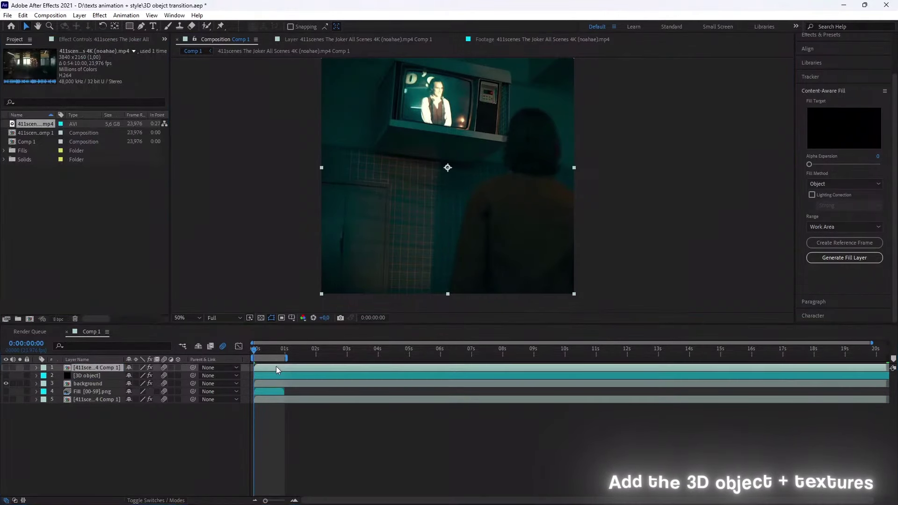
# With the [3D object] layer selected, collapse Custom Texture Maps and launch Element's Scene Setup
pyautogui.click(87, 375)
pyautogui.click(85, 40)
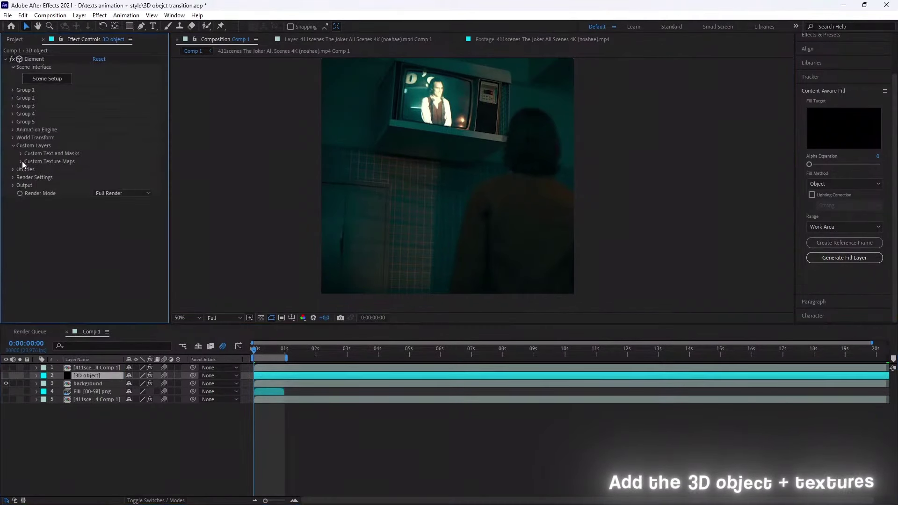
pyautogui.click(21, 152)
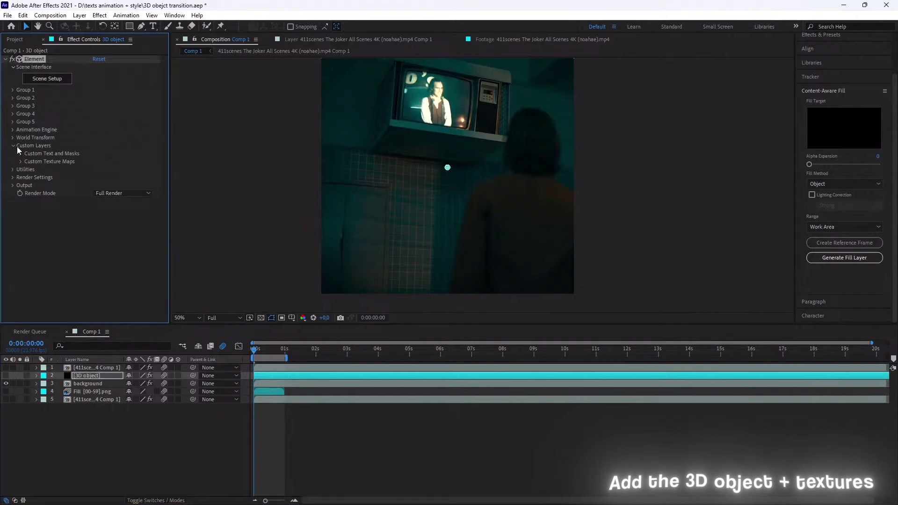
pyautogui.click(39, 80)
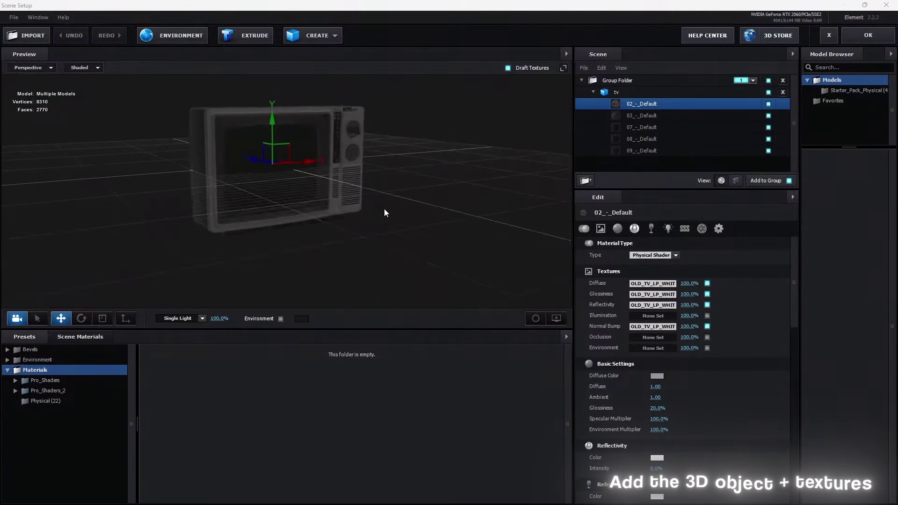
# Set the 03_-_Default material's Environment texture to Custom Layer 1
pyautogui.click(653, 348)
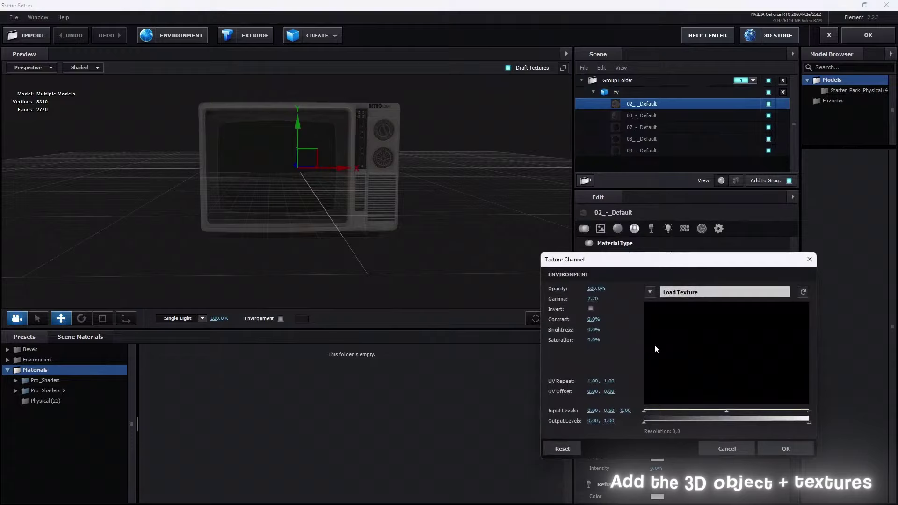
pyautogui.scroll(5, 407, 241)
pyautogui.click(640, 116)
pyautogui.click(675, 289)
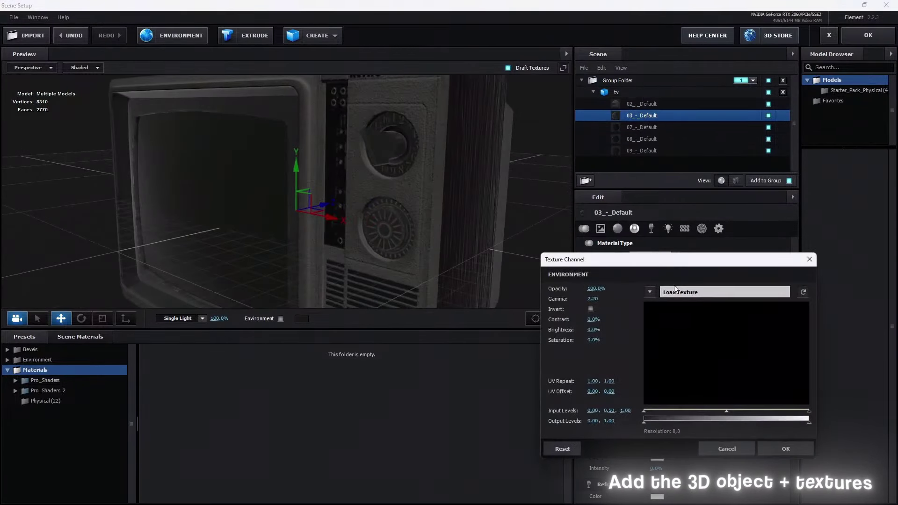
pyautogui.click(675, 289)
pyautogui.click(663, 129)
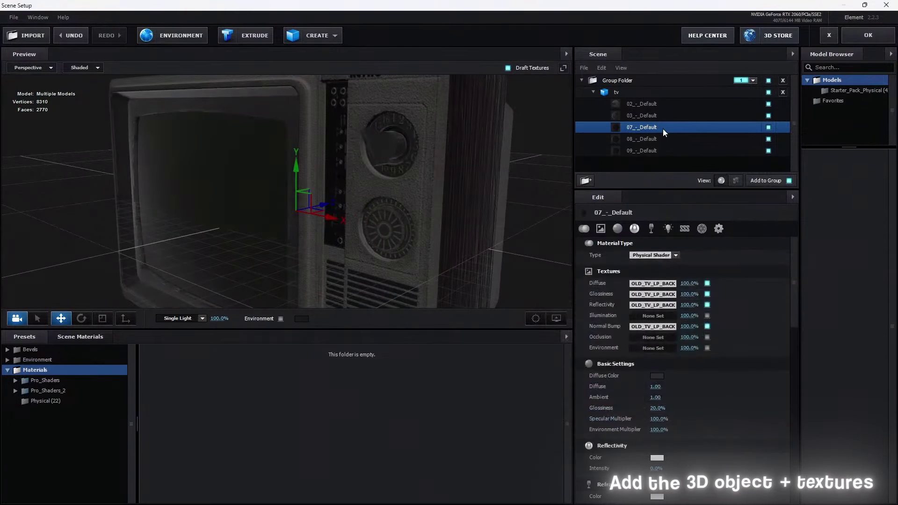
pyautogui.click(653, 348)
pyautogui.click(675, 289)
pyautogui.click(639, 116)
pyautogui.click(653, 348)
pyautogui.click(675, 289)
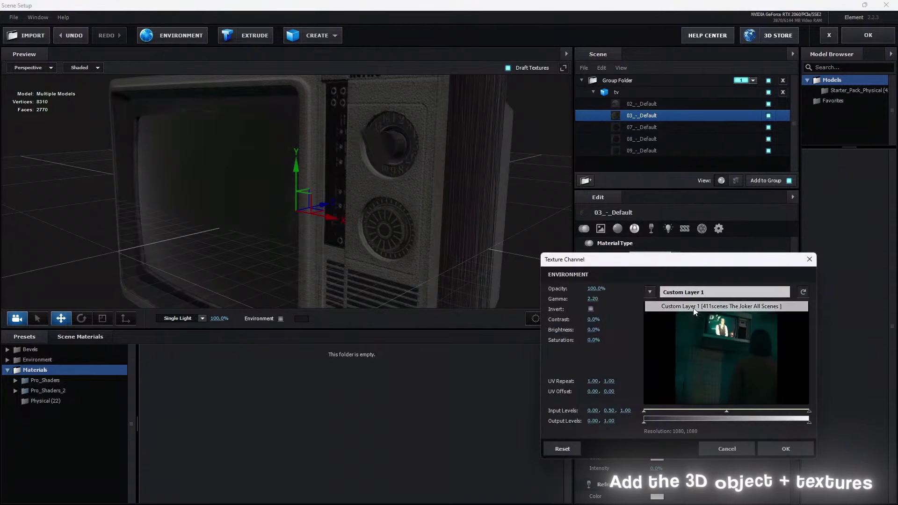
# Give the 02, 07, 08 and 09_-_Default materials the Custom Layer 1 environment texture
pyautogui.click(661, 104)
pyautogui.click(650, 128)
pyautogui.click(653, 348)
pyautogui.click(646, 139)
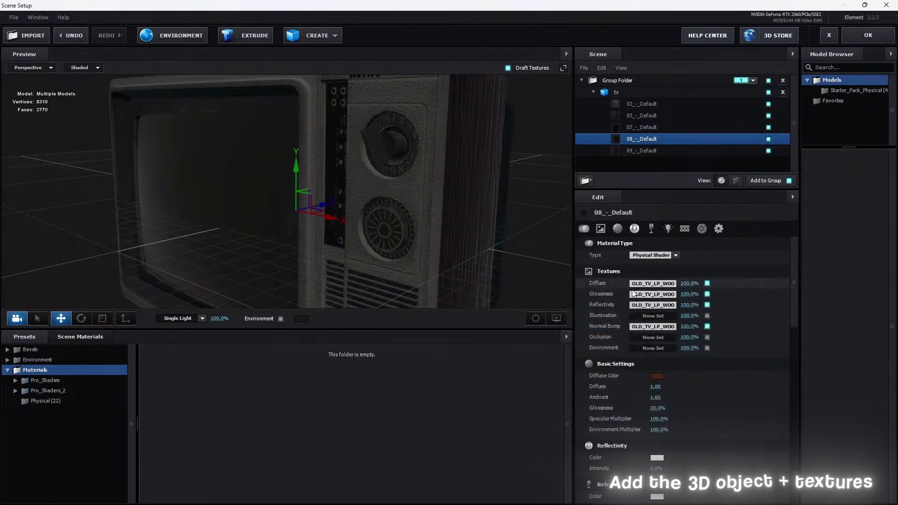
pyautogui.click(653, 348)
pyautogui.click(681, 306)
pyautogui.click(786, 449)
pyautogui.click(646, 151)
pyautogui.click(653, 348)
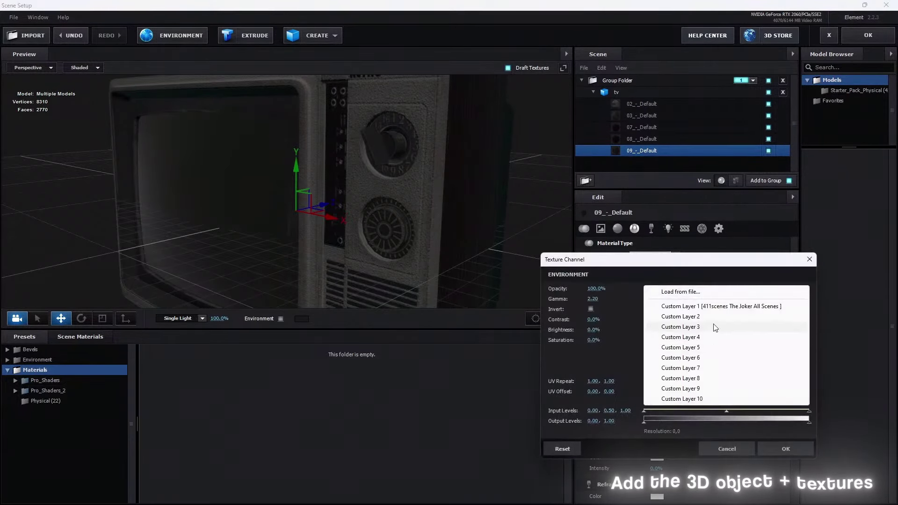
pyautogui.click(681, 306)
pyautogui.click(785, 448)
# Orbit the preview to check the textured TV's materials, then return to the composition
pyautogui.moveTo(524, 300); pyautogui.dragTo(419, 197)
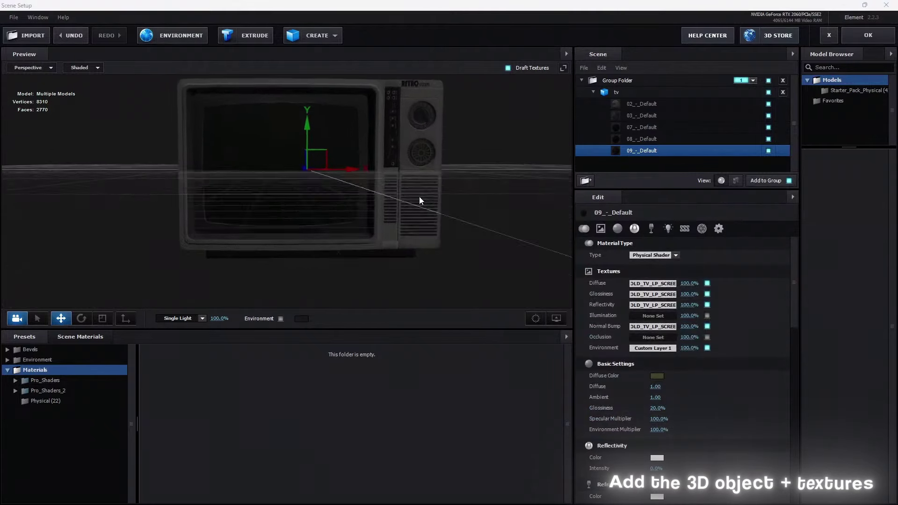
pyautogui.click(195, 43)
pyautogui.click(561, 465)
pyautogui.moveTo(515, 234); pyautogui.dragTo(428, 238)
pyautogui.click(91, 349)
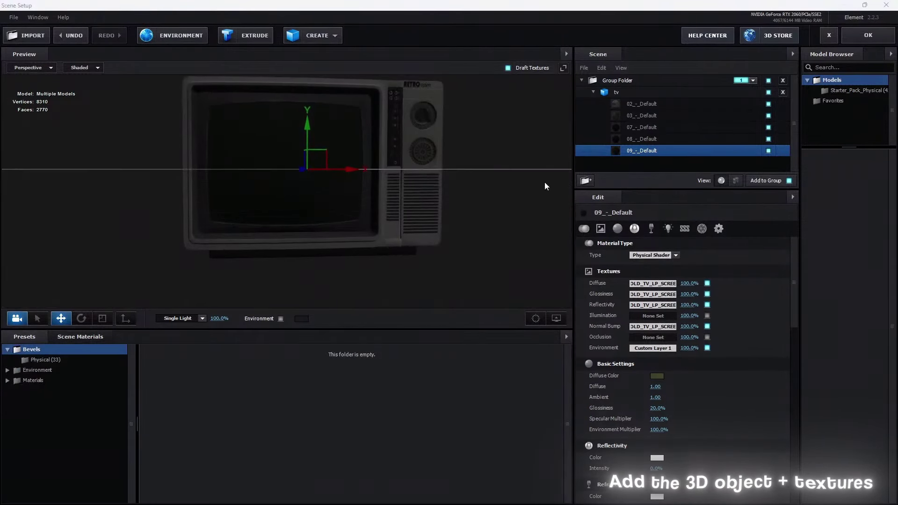
pyautogui.click(678, 116)
pyautogui.click(664, 104)
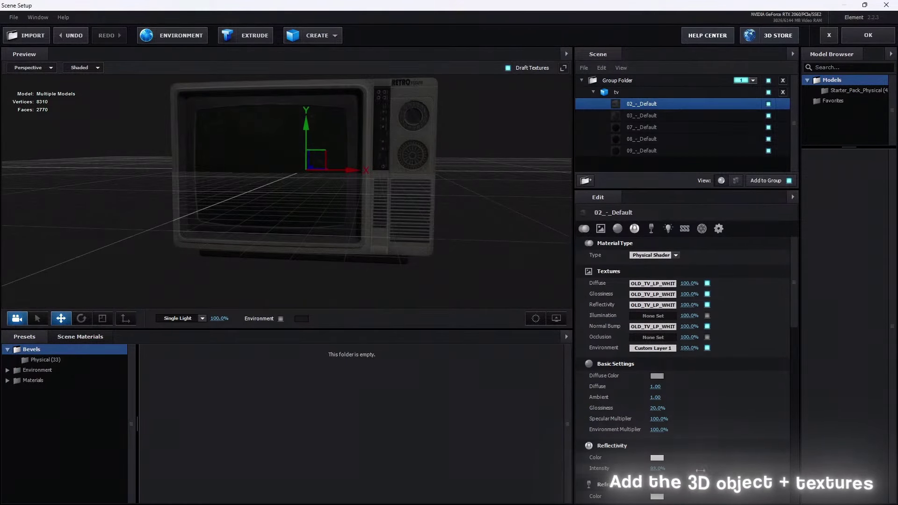
pyautogui.click(648, 116)
pyautogui.click(648, 127)
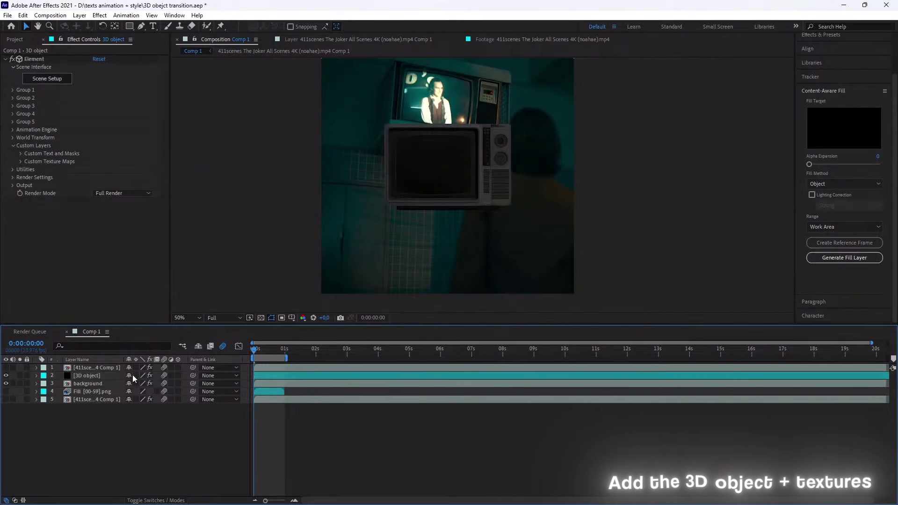
# Create a Group 1 null via Group Utilities > Create Group Null
pyautogui.click(12, 89)
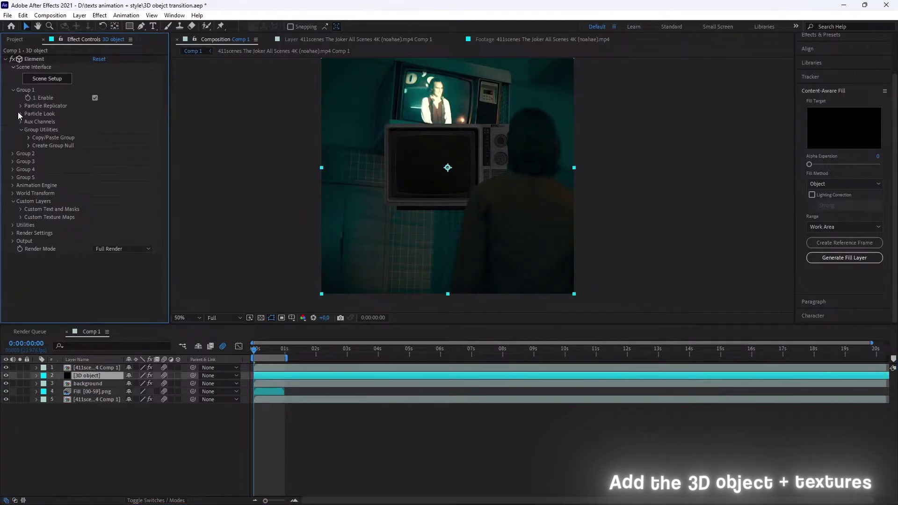
pyautogui.click(29, 146)
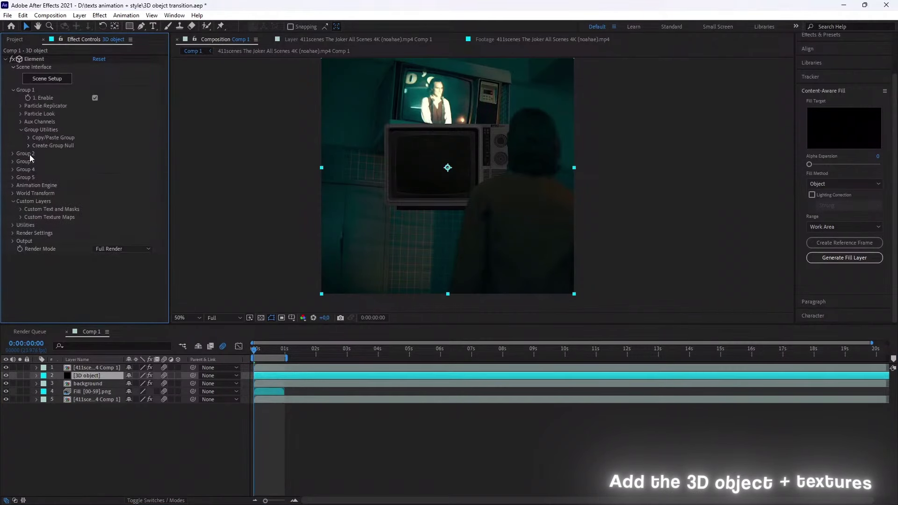
pyautogui.click(56, 157)
# Rename the footage layers to 'character', 'wall' and 'fill wall'
pyautogui.click(94, 376)
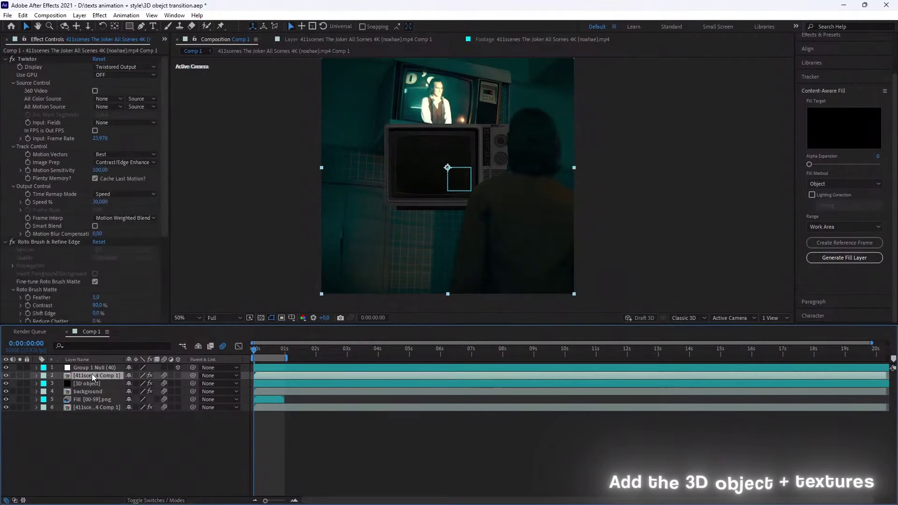
pyautogui.write('character')
pyautogui.press('Return')
pyautogui.click(93, 408)
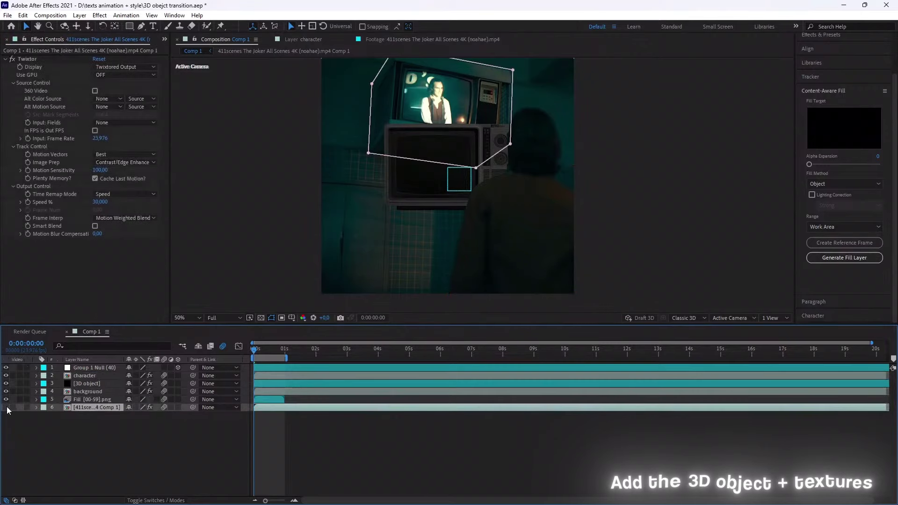
pyautogui.moveTo(7, 399)
pyautogui.mouseDown()
pyautogui.moveTo(7, 371)
pyautogui.moveTo(7, 399)
pyautogui.mouseUp()
pyautogui.press('Return')
pyautogui.write('wall')
pyautogui.press('Return')
pyautogui.click(94, 400)
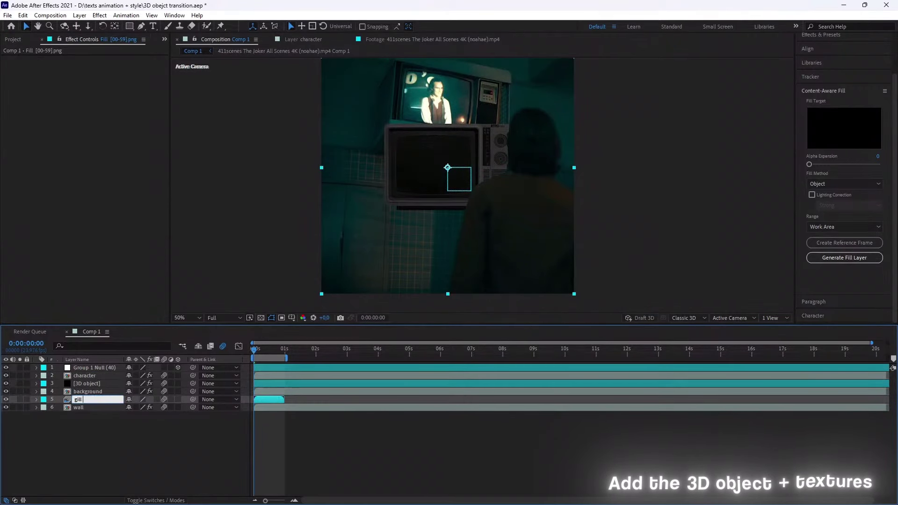
pyautogui.write('fill wall')
pyautogui.press('Return')
# Rotate the Group 1 Null to X -6°, Y -24°, Z +1°, scale it to 123%, raise it, and save
pyautogui.click(94, 368)
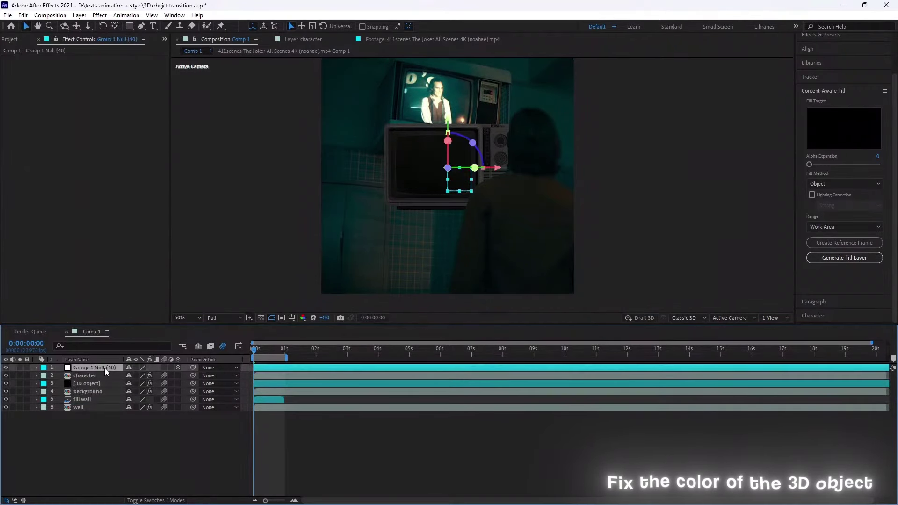
pyautogui.press('p')
pyautogui.press('r')
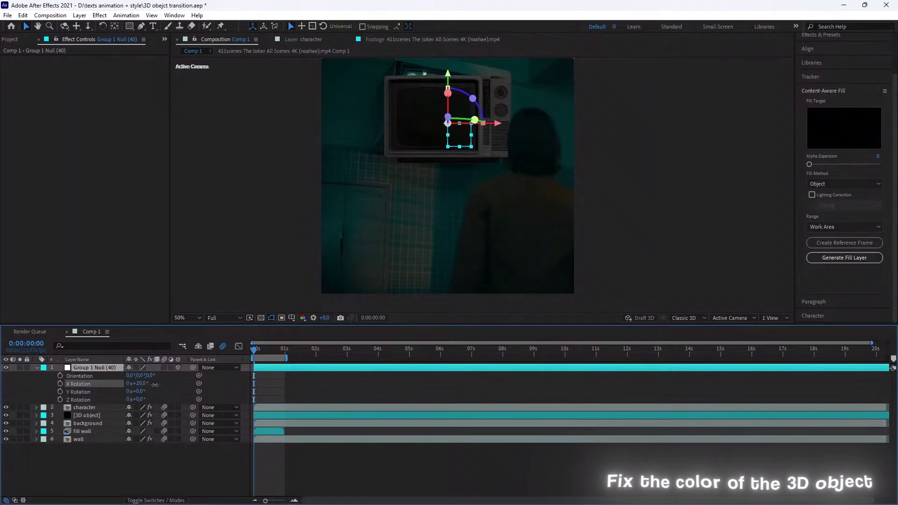
pyautogui.moveTo(140, 384)
pyautogui.mouseDown()
pyautogui.moveTo(131, 392)
pyautogui.moveTo(143, 375)
pyautogui.mouseUp()
pyautogui.press('s')
pyautogui.moveTo(448, 82); pyautogui.dragTo(448, 68)
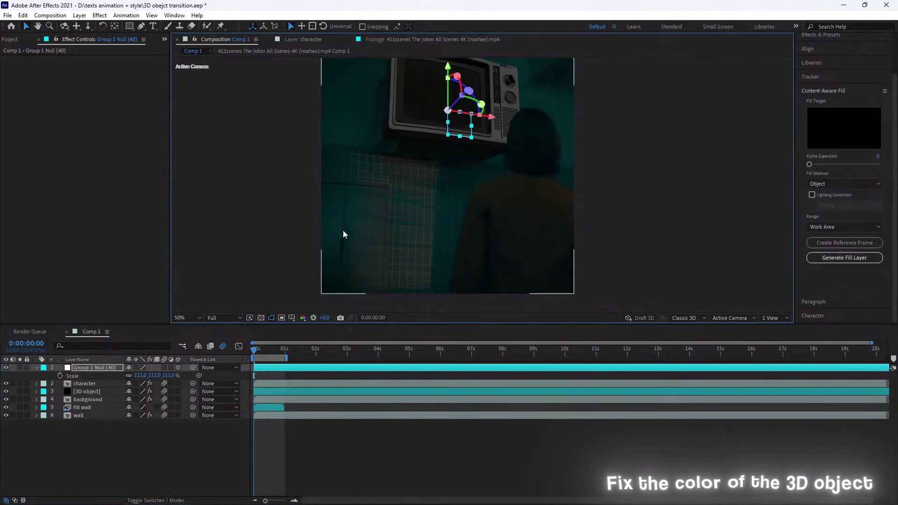
pyautogui.press('r')
pyautogui.moveTo(136, 392)
pyautogui.mouseDown()
pyautogui.moveTo(140, 376)
pyautogui.moveTo(145, 383)
pyautogui.mouseUp()
pyautogui.press('s')
pyautogui.press('r')
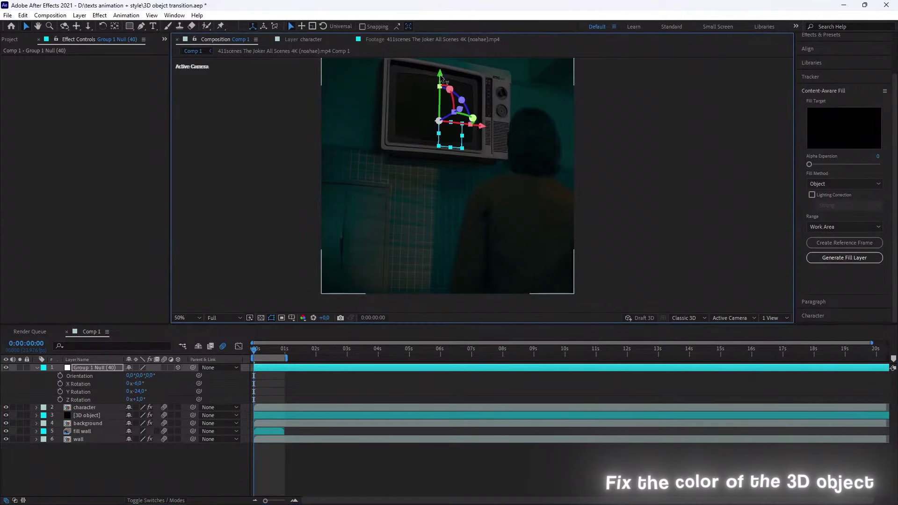
pyautogui.click(356, 434)
pyautogui.hotkey('ctrl', 's')
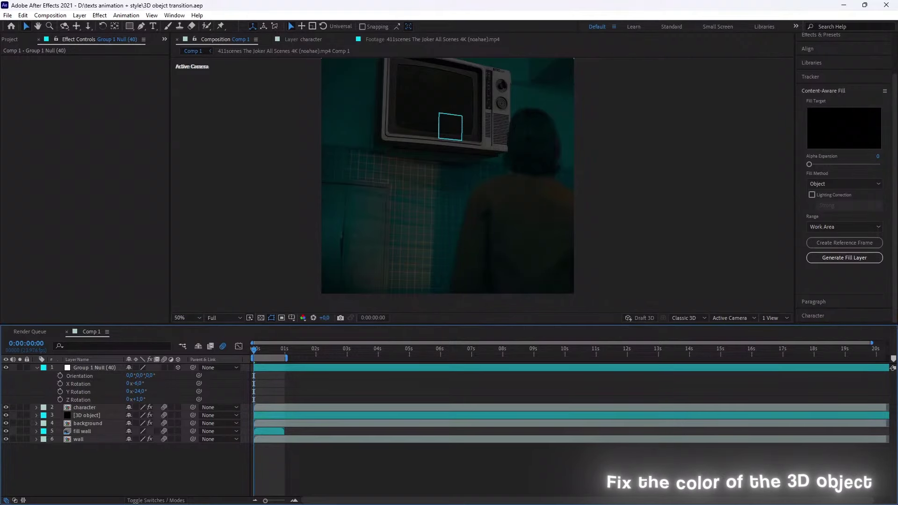
# Add Levels to the [3D object] layer with Input White 206 and Input Black 6
pyautogui.click(262, 384)
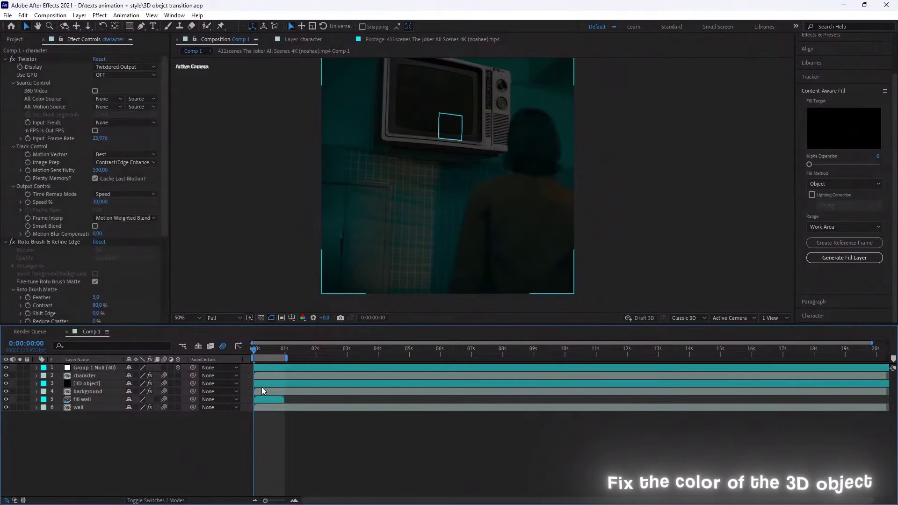
pyautogui.hotkey('ctrl', 'space')
pyautogui.write('levels')
pyautogui.press('Return')
pyautogui.moveTo(147, 251); pyautogui.dragTo(128, 259)
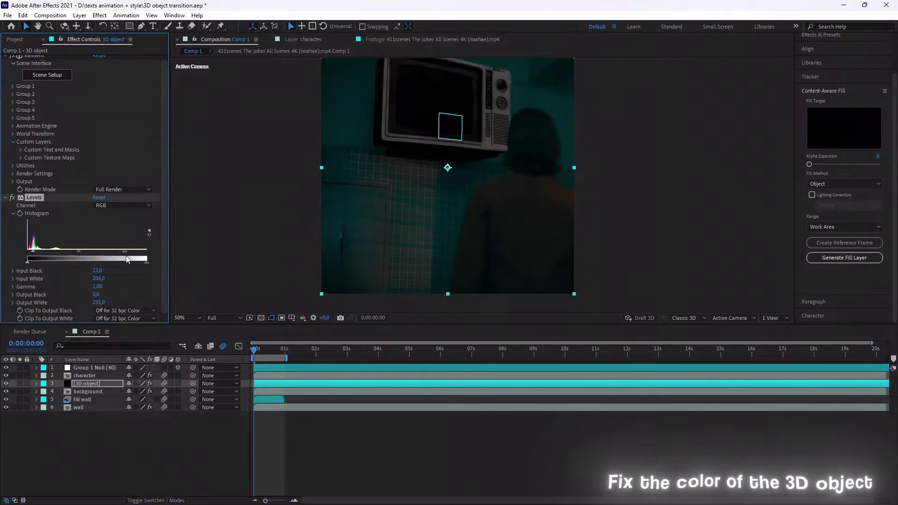
pyautogui.moveTo(29, 255); pyautogui.dragTo(30, 256)
# Add Curves to the [3D object] layer and pull the Red channel down to reduce red
pyautogui.click(266, 385)
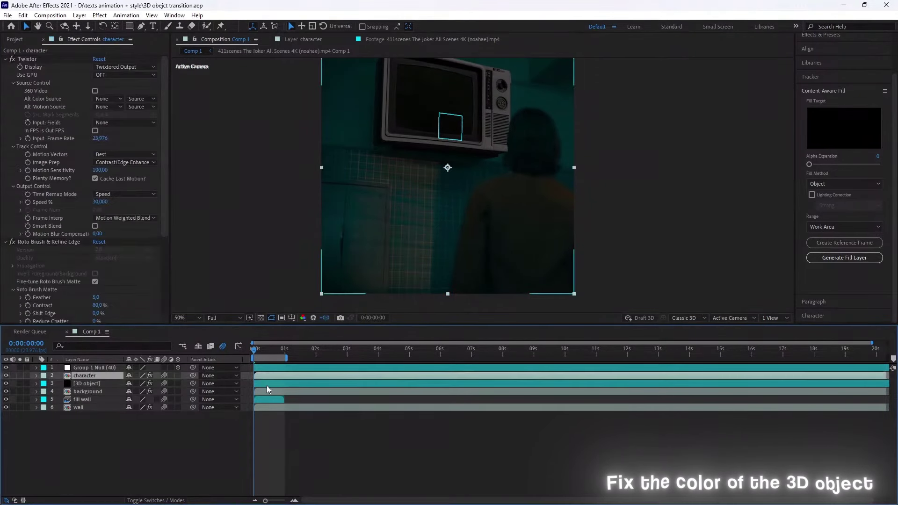
pyautogui.hotkey('ctrl', 'space')
pyautogui.write('curv')
pyautogui.press('Return')
pyautogui.click(123, 145)
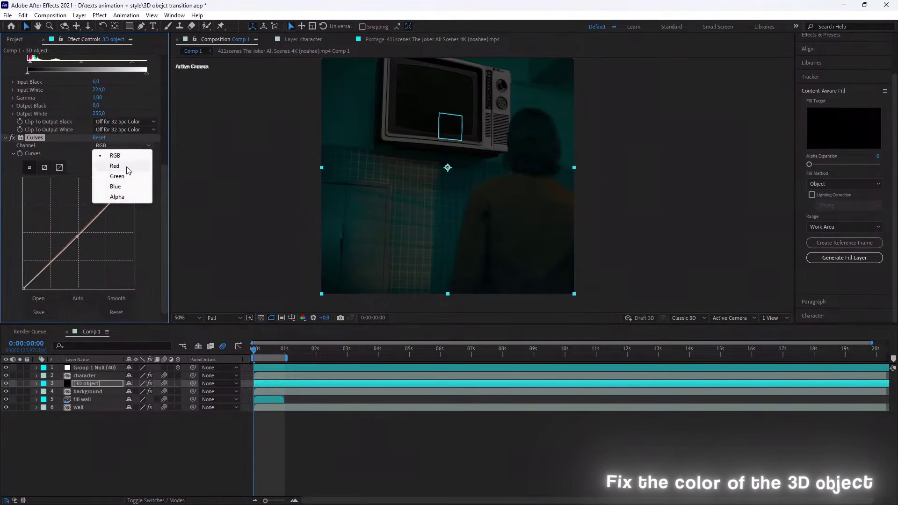
pyautogui.click(109, 167)
pyautogui.click(122, 145)
pyautogui.click(88, 186)
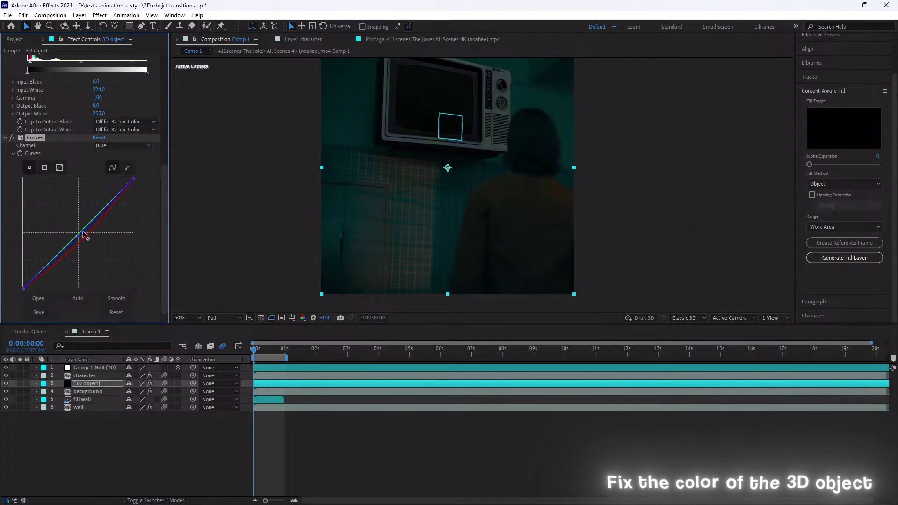
pyautogui.click(122, 145)
pyautogui.click(112, 168)
pyautogui.moveTo(89, 230); pyautogui.dragTo(89, 243)
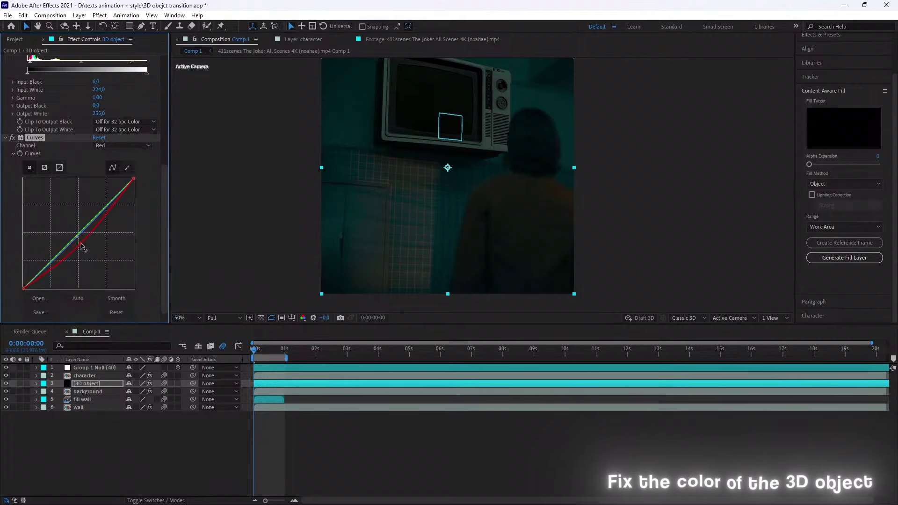
pyautogui.click(6, 138)
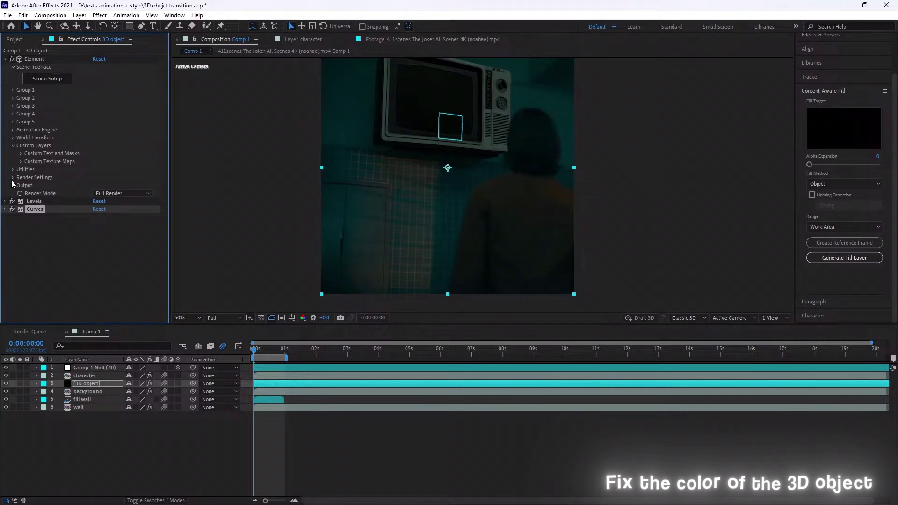
# Lower Physical Environment Exposure to about 0.92 and enable Ambient Occlusion with SSAO Intensity 10, Samples 16
pyautogui.click(12, 185)
pyautogui.click(13, 178)
pyautogui.click(21, 185)
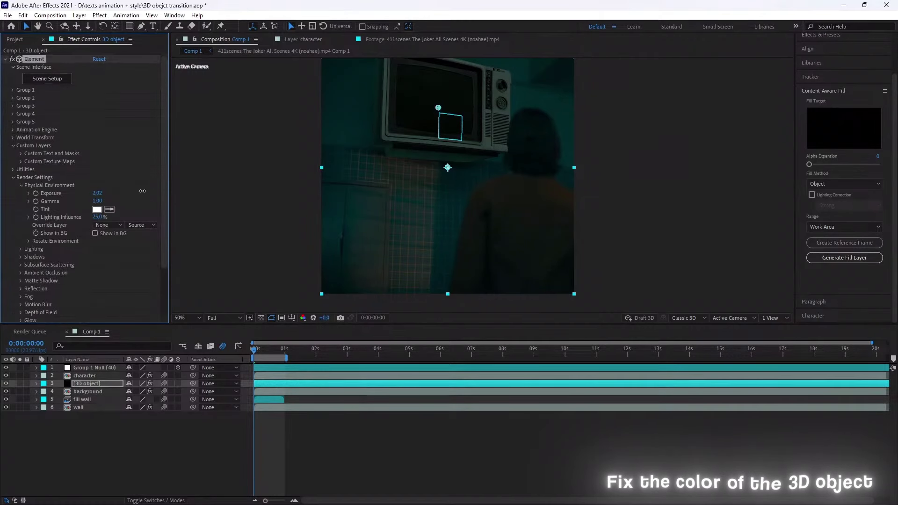
pyautogui.moveTo(142, 191); pyautogui.dragTo(104, 200)
pyautogui.click(21, 185)
pyautogui.click(21, 217)
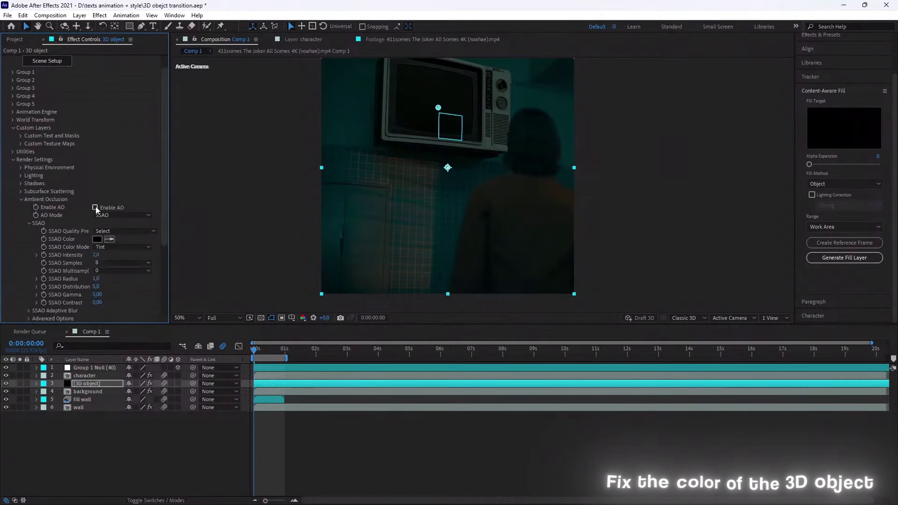
pyautogui.click(95, 208)
pyautogui.click(123, 263)
pyautogui.click(122, 262)
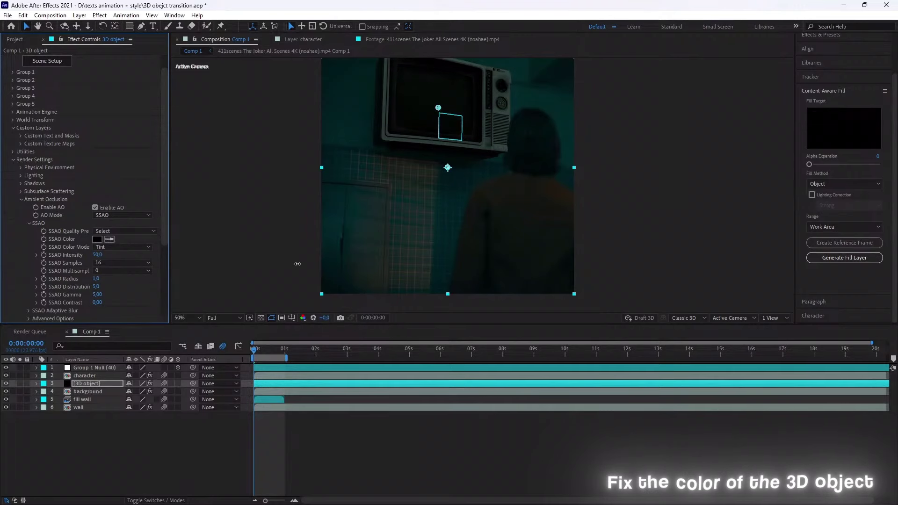
pyautogui.click(13, 159)
pyautogui.click(292, 430)
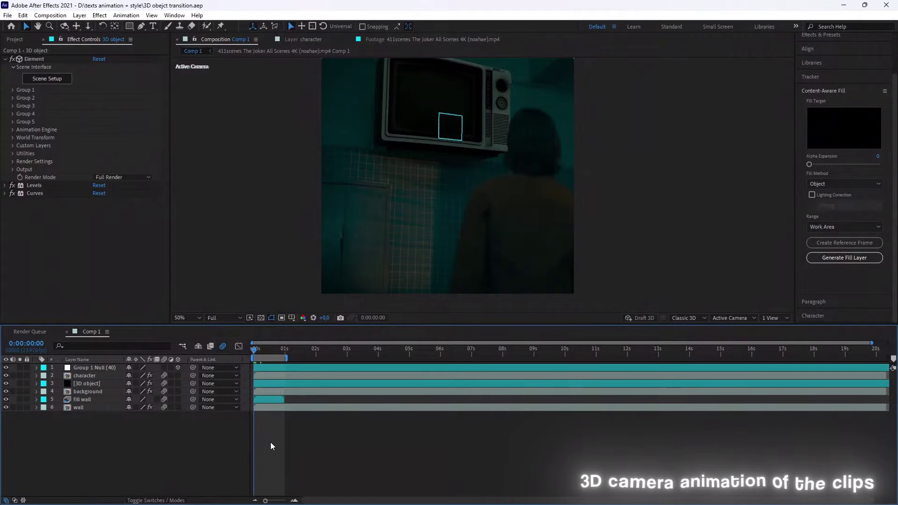
# Shift all Comp 1 layers about one second later and extend the work area to 3 seconds
pyautogui.hotkey('ctrl', 'a')
pyautogui.moveTo(265, 406); pyautogui.dragTo(296, 406)
pyautogui.moveTo(286, 357); pyautogui.dragTo(346, 357)
# Add the Joker footage's alley scene near two minutes to Comp 1, then scrub to the hospital ward scene
pyautogui.click(14, 39)
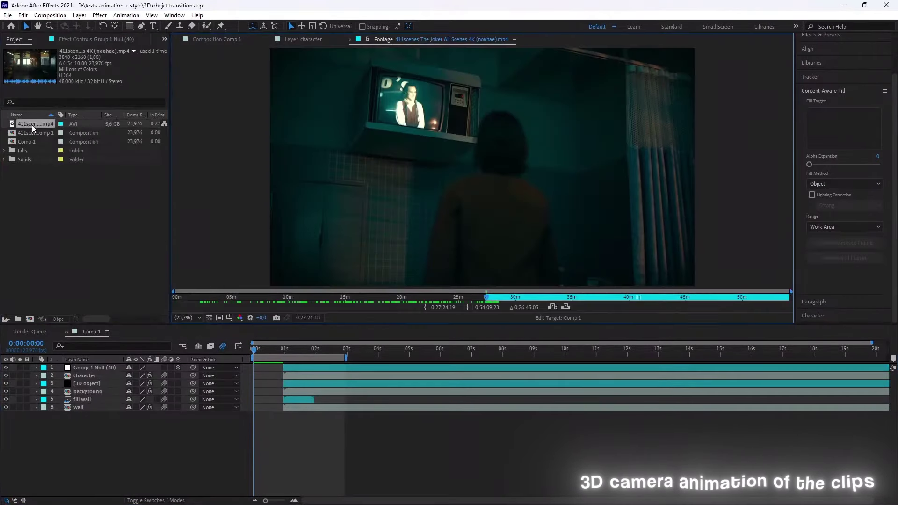
pyautogui.press('super')
pyautogui.press('super')
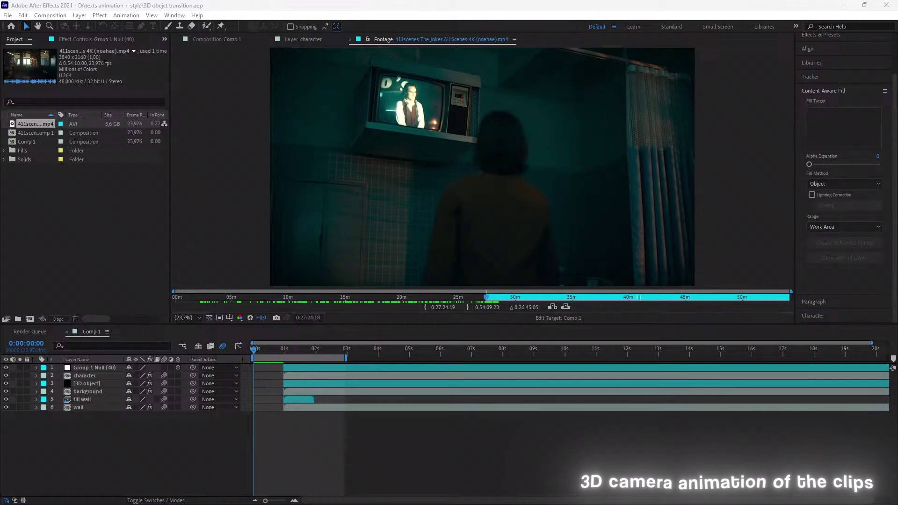
pyautogui.click(220, 39)
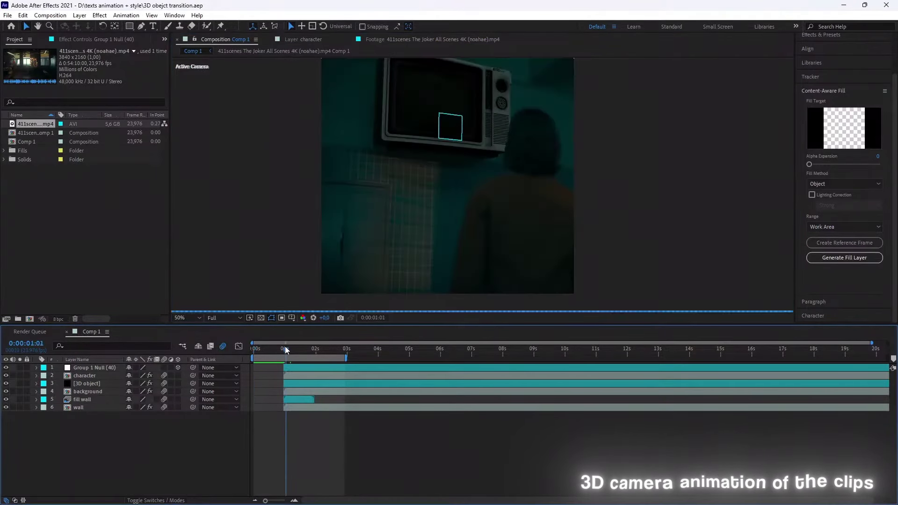
pyautogui.press('super')
pyautogui.doubleClick(35, 124)
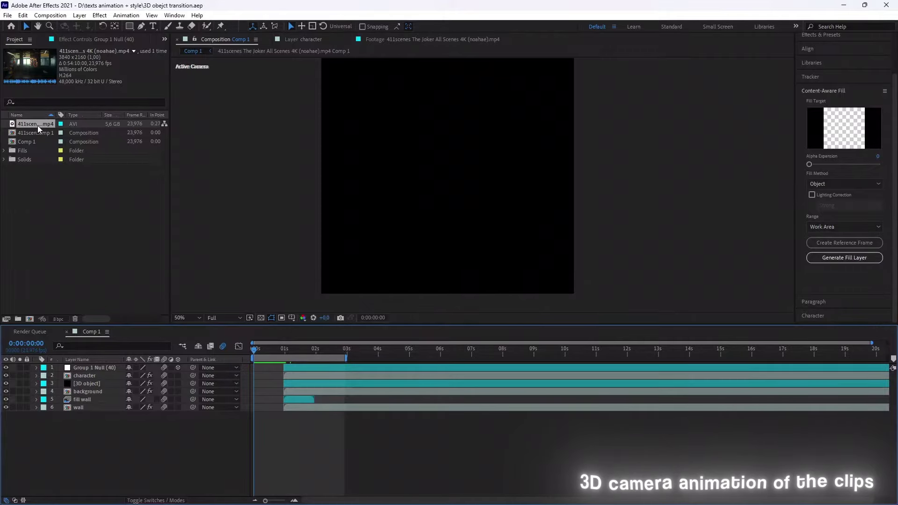
pyautogui.click(425, 297)
pyautogui.moveTo(425, 297)
pyautogui.mouseDown()
pyautogui.moveTo(193, 302)
pyautogui.moveTo(202, 302)
pyautogui.mouseUp()
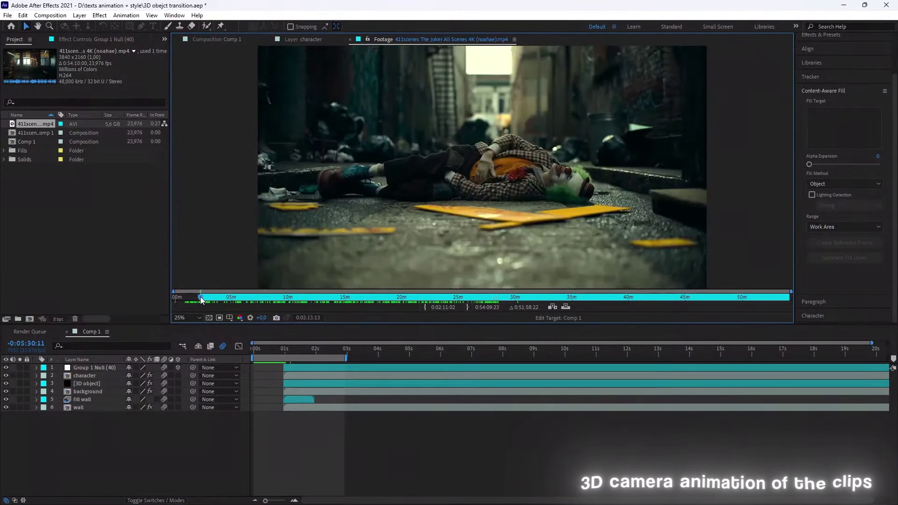
pyautogui.moveTo(42, 126); pyautogui.dragTo(94, 411)
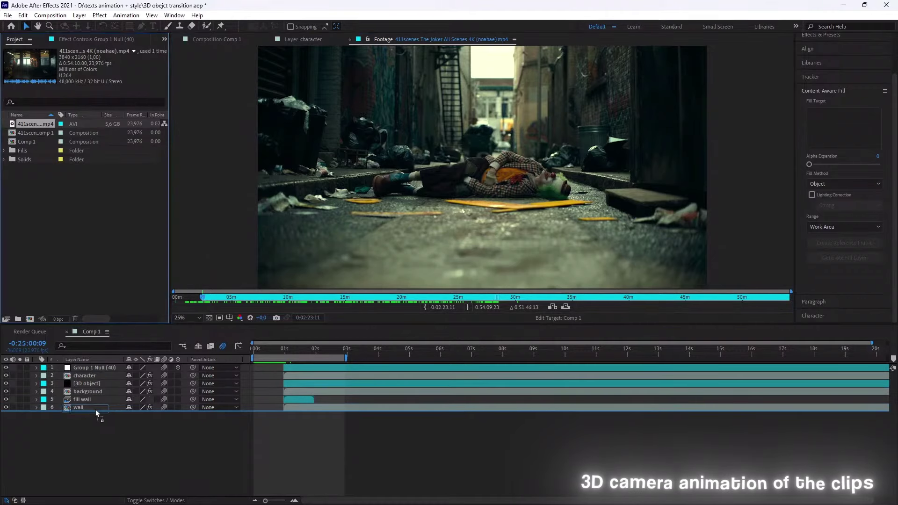
pyautogui.moveTo(269, 304)
pyautogui.mouseDown()
pyautogui.moveTo(453, 286)
pyautogui.moveTo(327, 308)
pyautogui.moveTo(189, 419)
pyautogui.mouseUp()
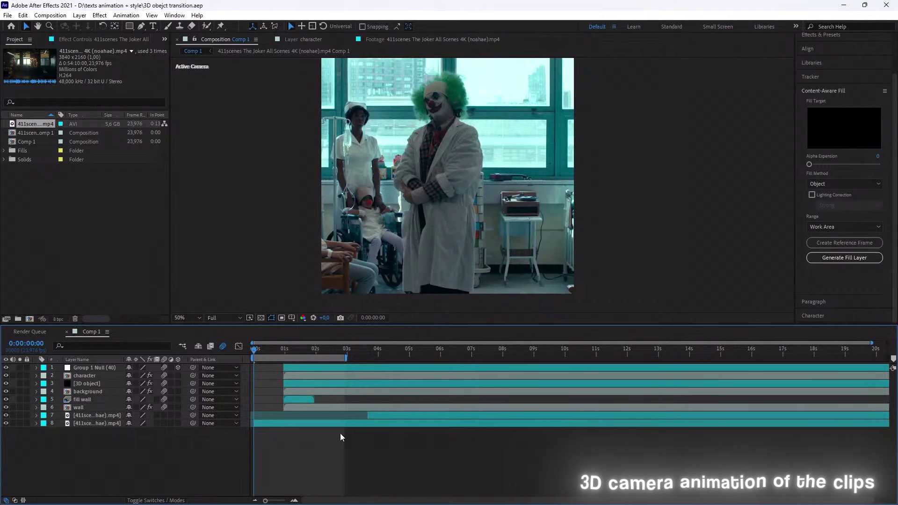
# Fit the hospital clip to the comp height and pre-compose it
pyautogui.rightClick(281, 423)
pyautogui.click(427, 339)
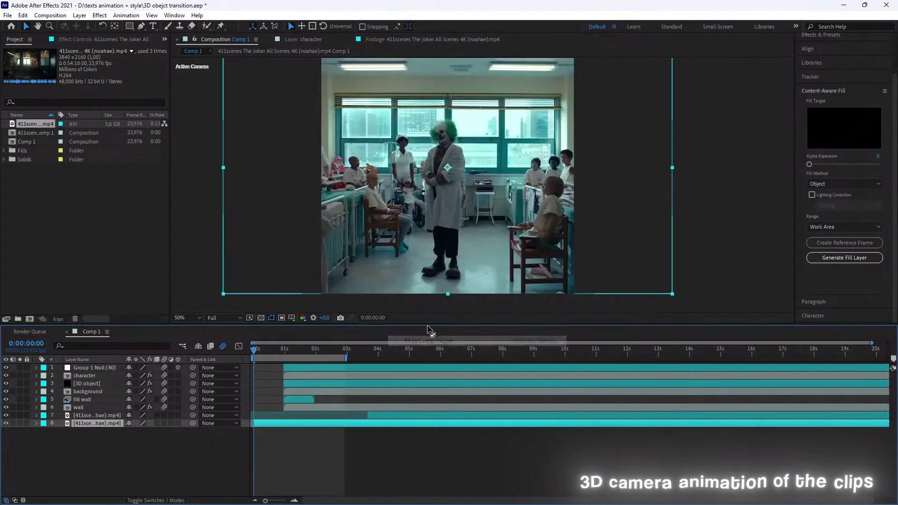
pyautogui.hotkey('ctrl', 'k')
pyautogui.press('Return')
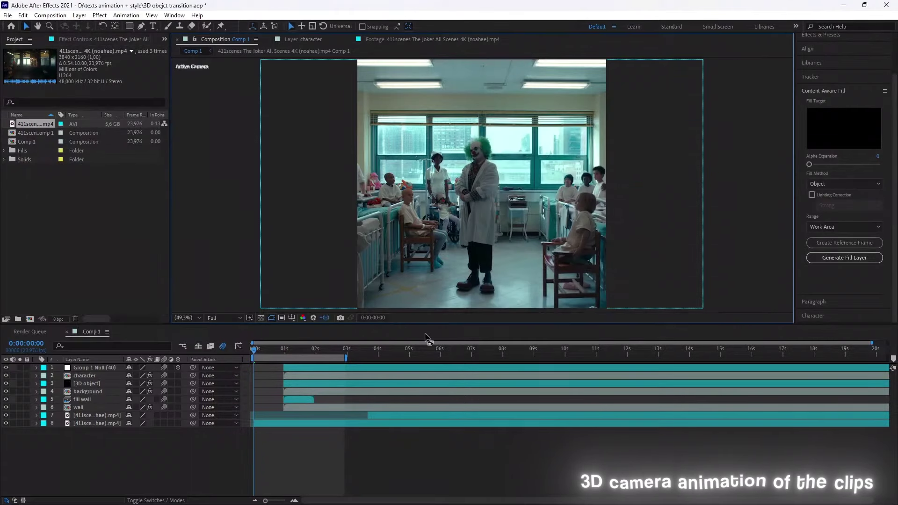
pyautogui.click(287, 423)
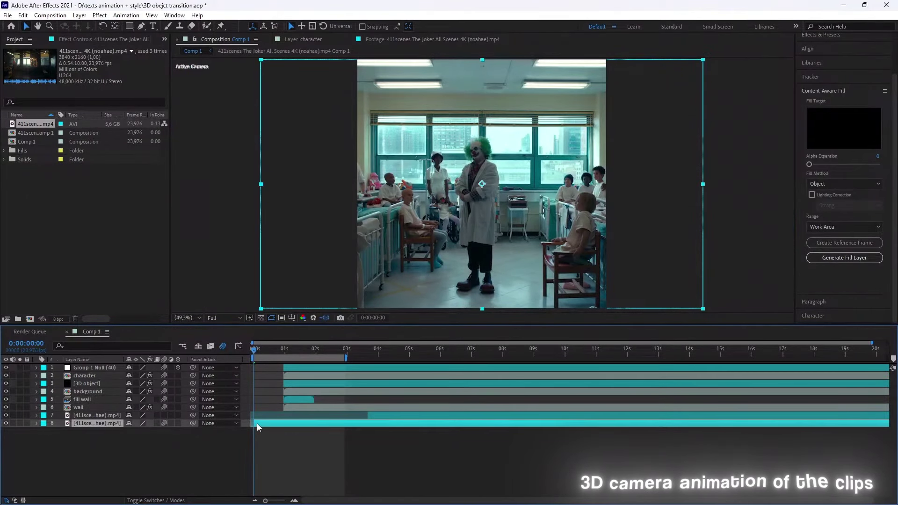
pyautogui.hotkey('ctrl', 'shift', 'c')
pyautogui.click(383, 338)
# Set the hospital pre-comp's width to 1920 pixels
pyautogui.hotkey('ctrl', 'k')
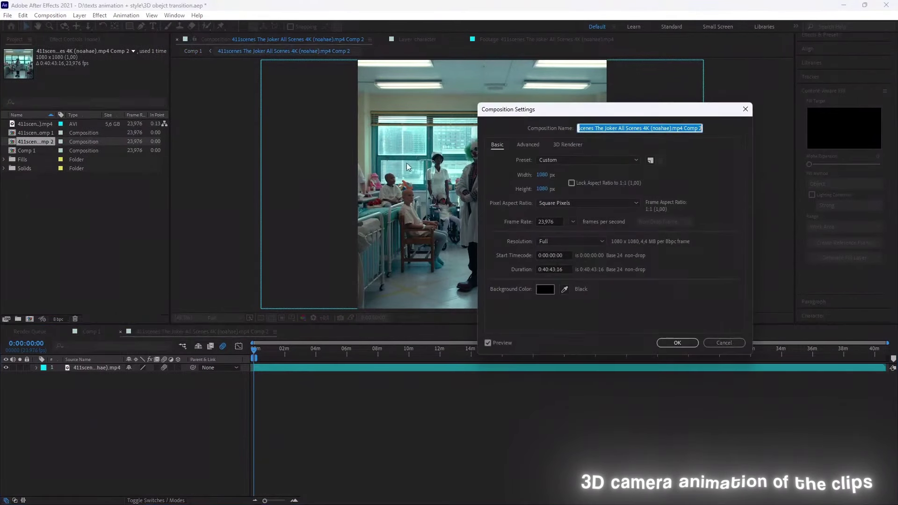
pyautogui.press('Tab')
pyautogui.write('1920')
pyautogui.press('Return')
pyautogui.hotkey('ctrl', 'k')
pyautogui.press('Return')
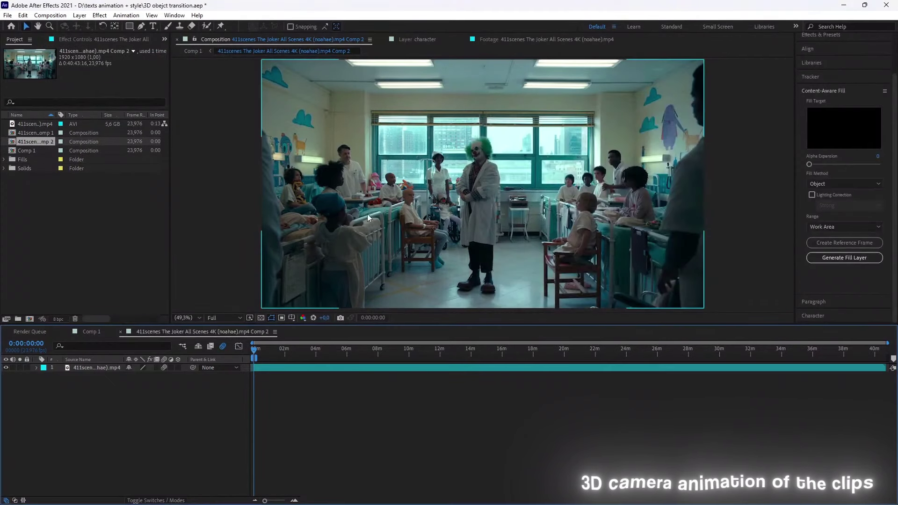
# Pre-compose the clip again, apply Twixtor with Motion Weighted Blend, and set 60 fps
pyautogui.hotkey('ctrl', 'a')
pyautogui.hotkey('ctrl', 'shift', 'c')
pyautogui.press('Return')
pyautogui.hotkey('ctrl', 'space')
pyautogui.write('twi')
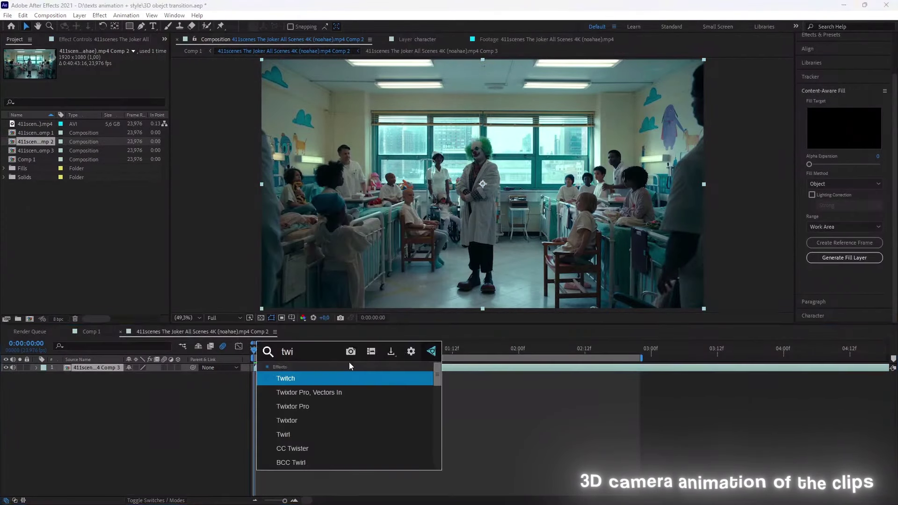
pyautogui.press('Down')
pyautogui.press('Down')
pyautogui.press('Down')
pyautogui.press('Return')
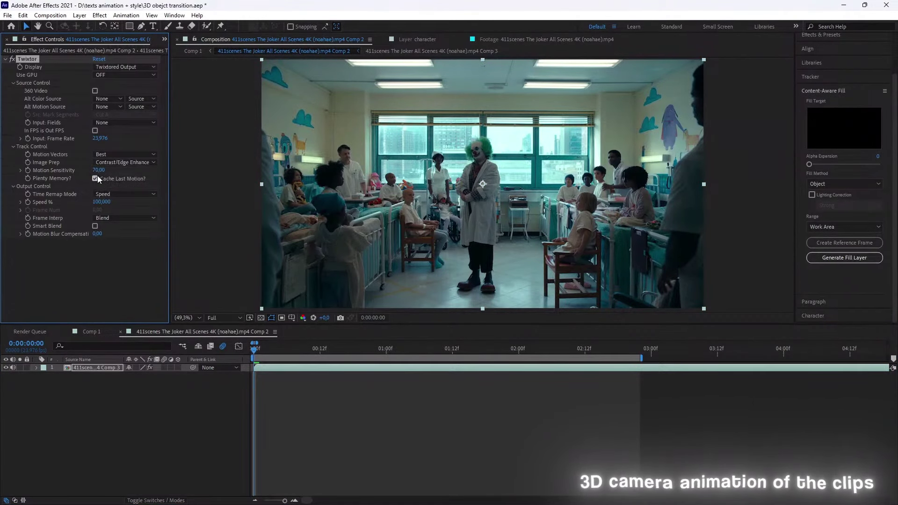
pyautogui.click(124, 218)
pyautogui.click(119, 225)
pyautogui.hotkey('ctrl', 'k')
pyautogui.write('60')
pyautogui.press('Return')
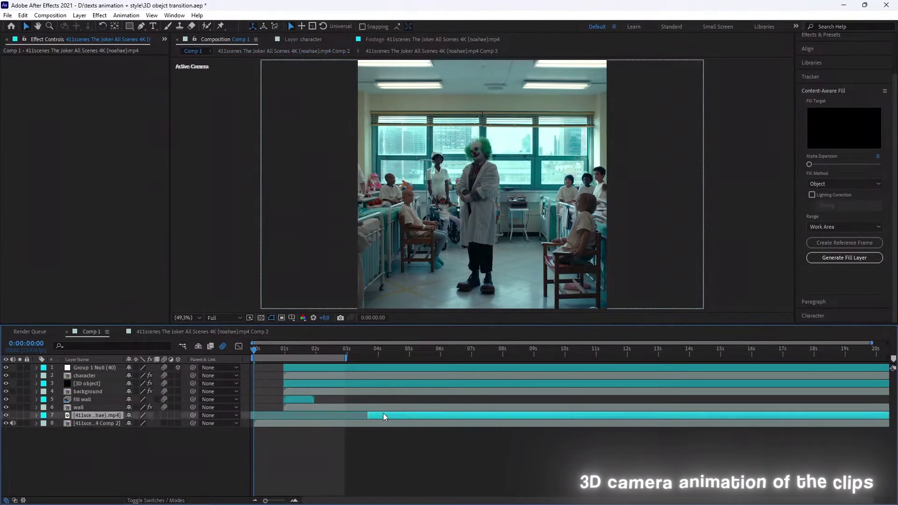
# Move the alley clip earlier, pre-compose it, and set it to 1920 wide at 60 fps
pyautogui.moveTo(383, 414); pyautogui.dragTo(319, 417)
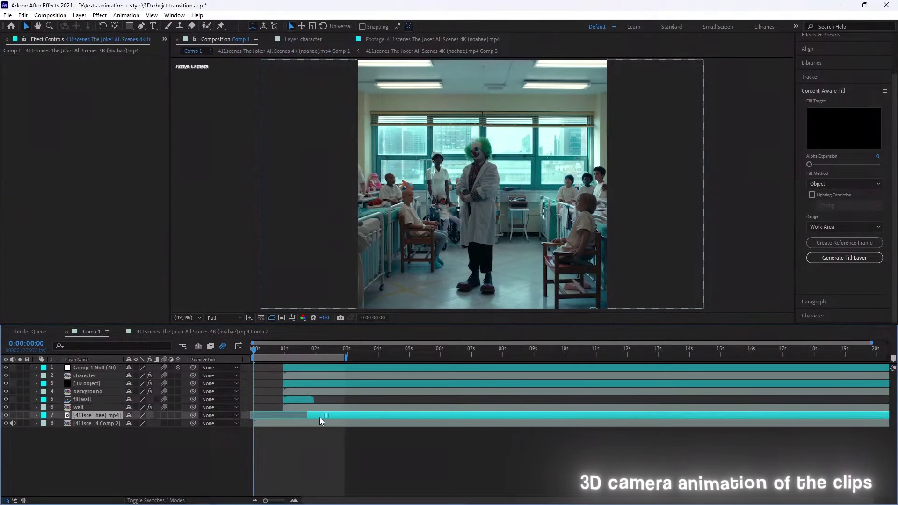
pyautogui.hotkey('ctrl', 'shift', 'c')
pyautogui.press('Return')
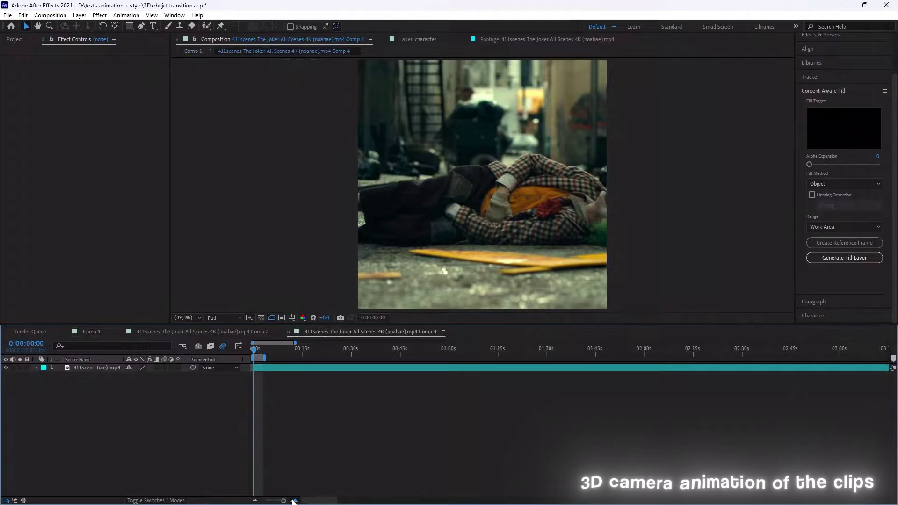
pyautogui.click(64, 19)
pyautogui.click(70, 41)
pyautogui.write('1920')
pyautogui.doubleClick(547, 220)
pyautogui.write('60')
pyautogui.press('Return')
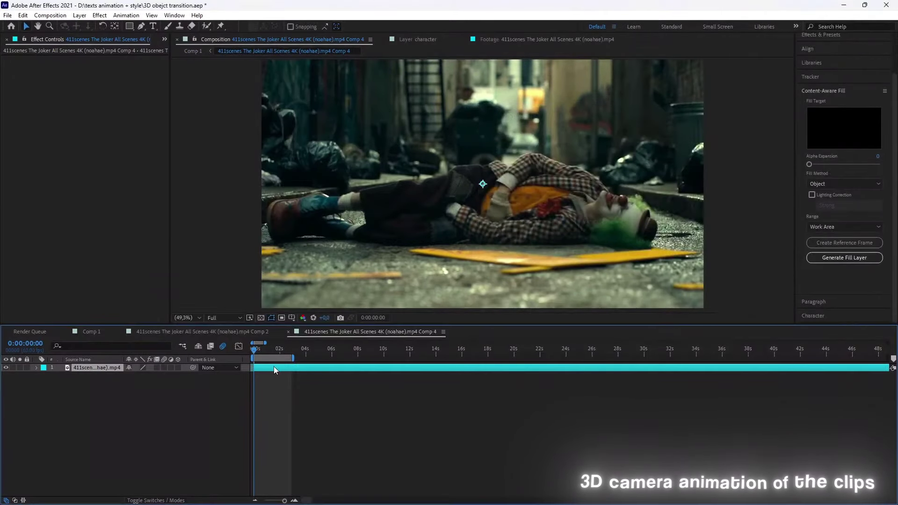
# Fit and pre-compose the alley clip, apply Twixtor with Motion Weighted Blend, and save
pyautogui.rightClick(274, 89)
pyautogui.click(411, 265)
pyautogui.rightClick(261, 87)
pyautogui.click(281, 314)
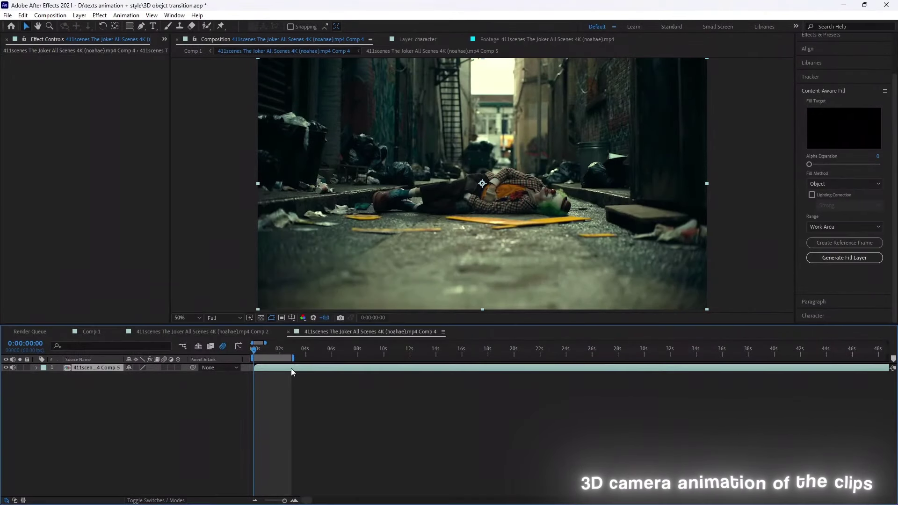
pyautogui.press('Return')
pyautogui.hotkey('ctrl', 'space')
pyautogui.write('twix')
pyautogui.press('Return')
pyautogui.click(126, 218)
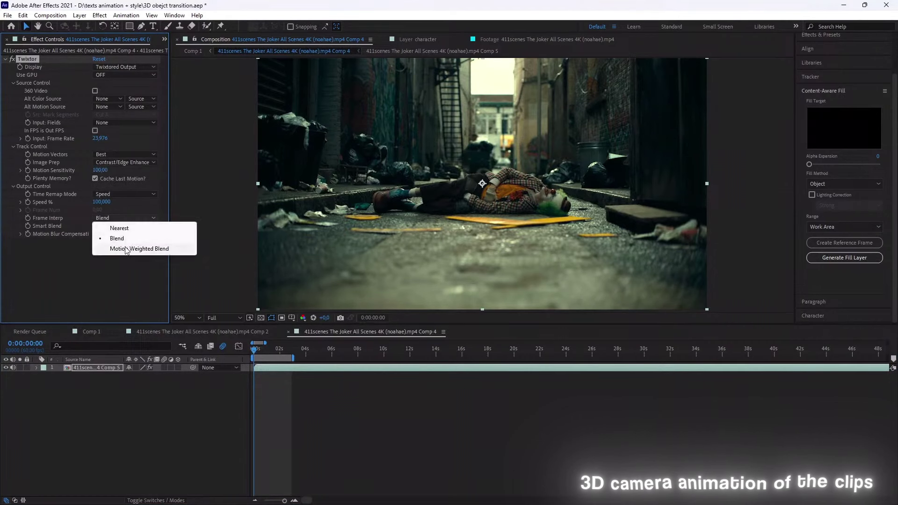
pyautogui.click(140, 248)
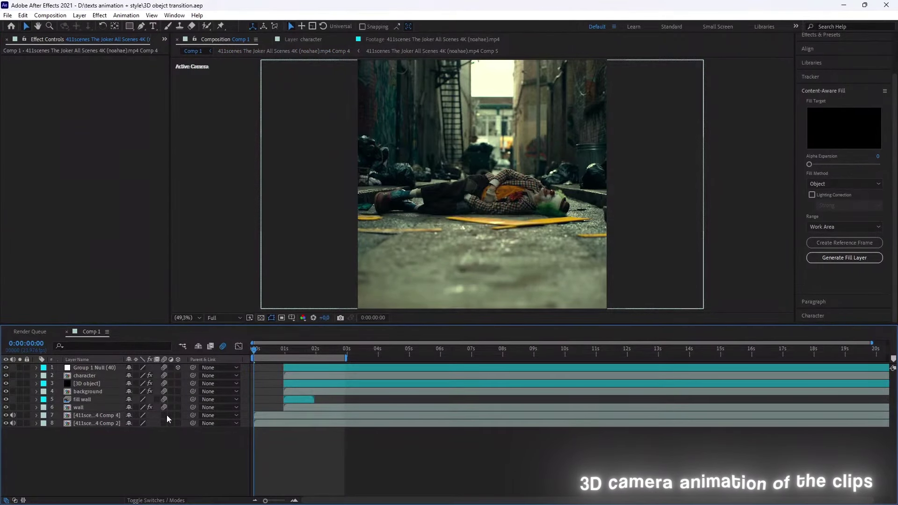
pyautogui.hotkey('ctrl', 's')
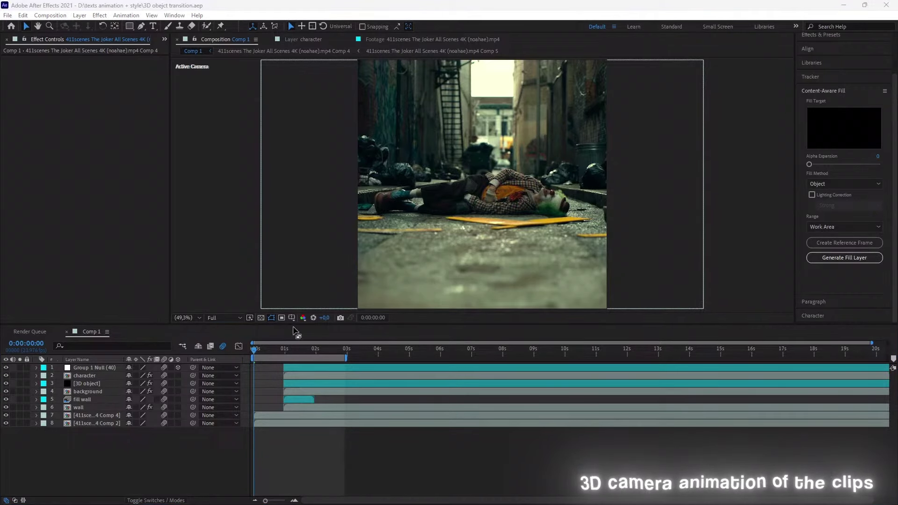
# Rename the alley layer 'outro' and hospital layer 'intro', and start outro near 3 seconds
pyautogui.click(82, 416)
pyautogui.press('Return')
pyautogui.write('outro')
pyautogui.click(82, 423)
pyautogui.press('Return')
pyautogui.write('intro')
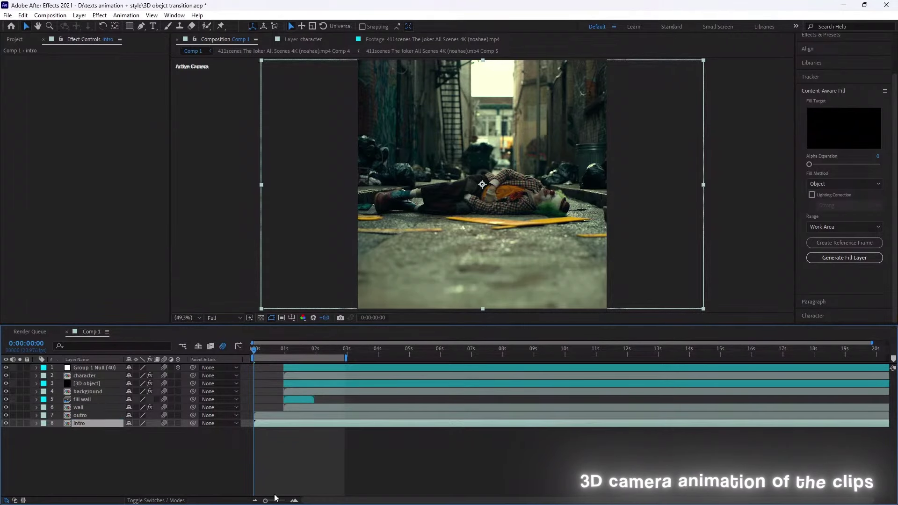
pyautogui.moveTo(256, 415); pyautogui.dragTo(347, 415)
# Add a new camera and a null, then parent the camera and group null to it
pyautogui.hotkey('ctrl', 'alt', 'shift', 'c')
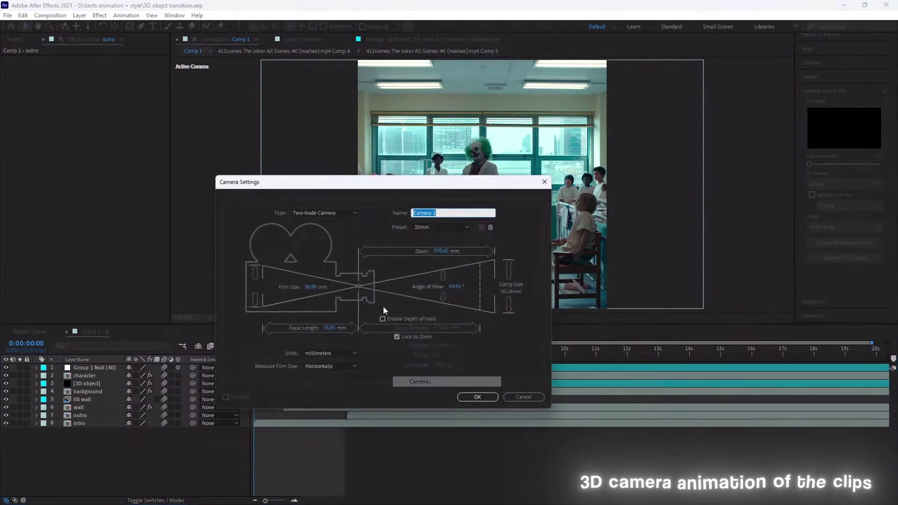
pyautogui.press('Return')
pyautogui.hotkey('ctrl', 'alt', 'shift', 'y')
pyautogui.moveTo(192, 384); pyautogui.dragTo(106, 367)
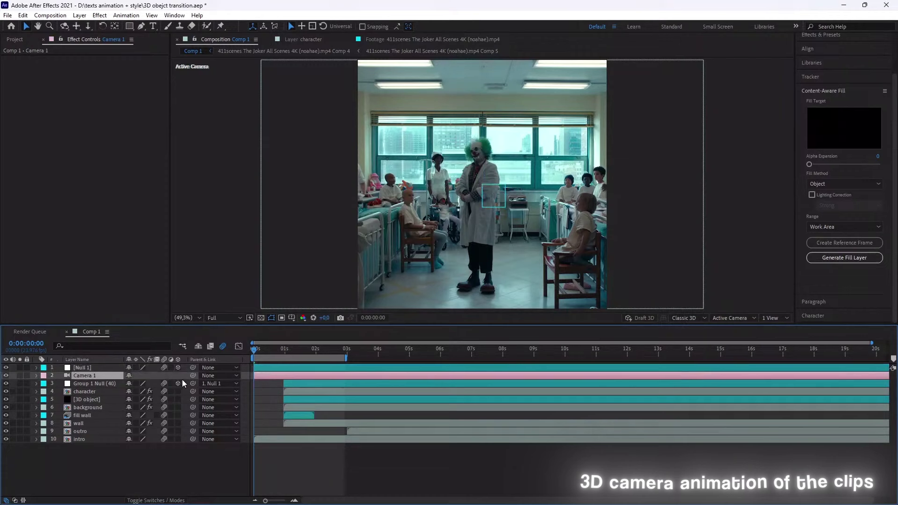
pyautogui.click(271, 456)
pyautogui.click(316, 440)
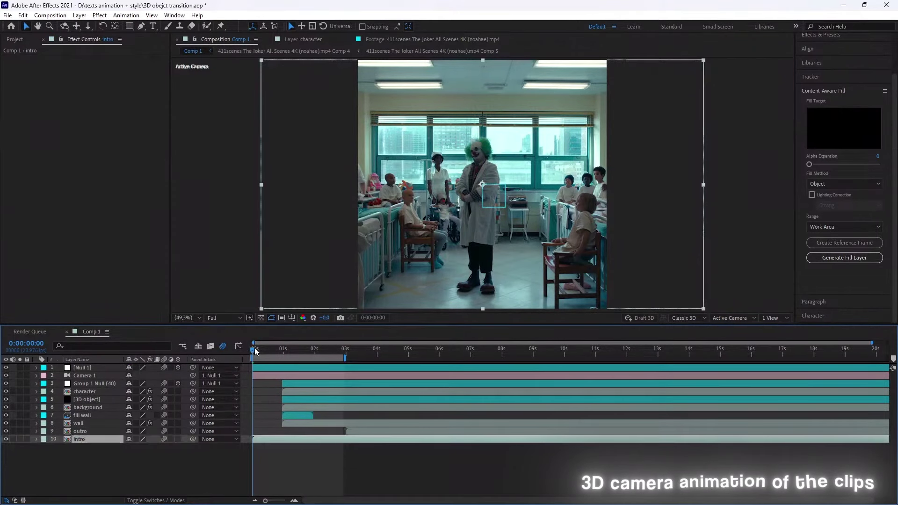
pyautogui.click(78, 423)
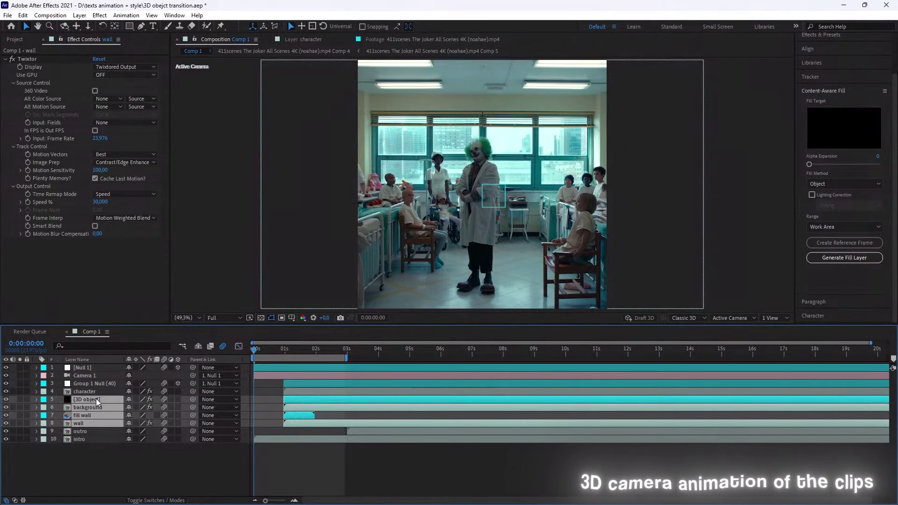
# Pre-compose background, fill wall and wall into 'clip 2', dismissing the warning
pyautogui.keyDown('shift'); pyautogui.click(91, 414); pyautogui.keyUp('shift')
pyautogui.keyDown('shift'); pyautogui.click(94, 406); pyautogui.keyUp('shift')
pyautogui.hotkey('ctrl', 'shift', 'c')
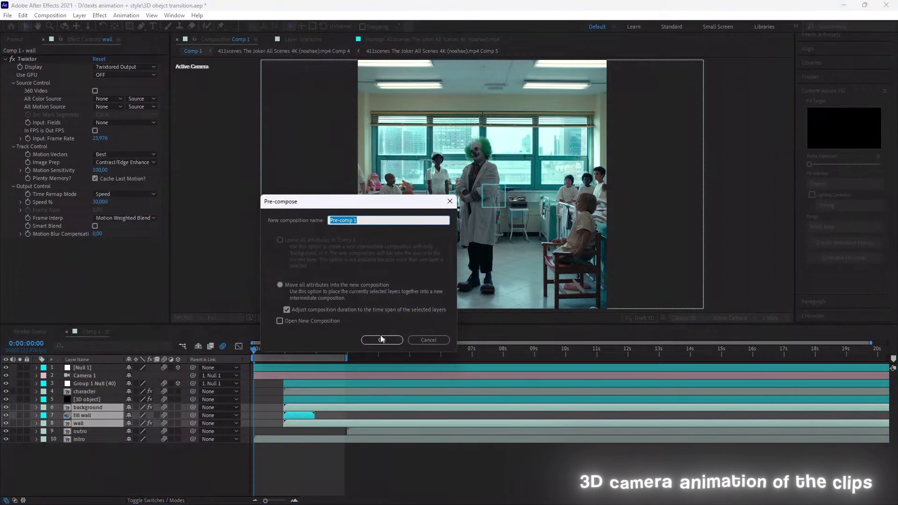
pyautogui.write('clip 2')
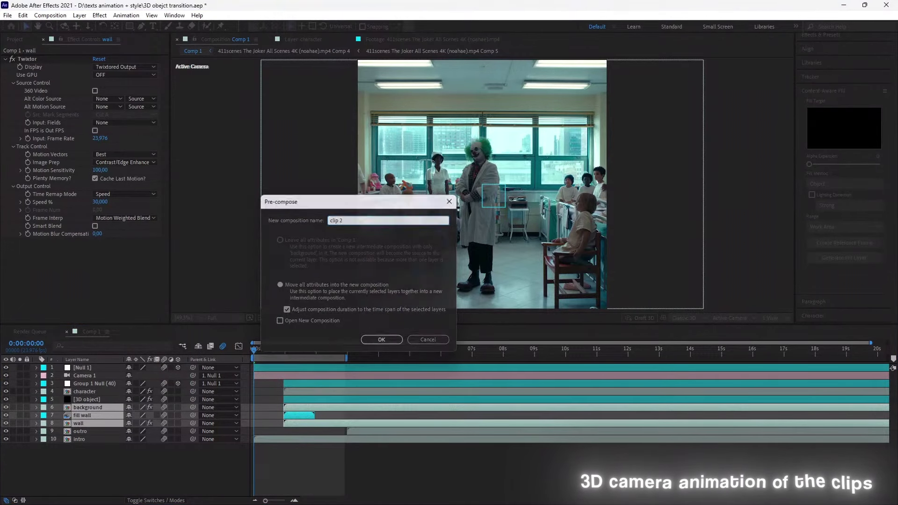
pyautogui.click(381, 340)
pyautogui.click(84, 391)
pyautogui.press('Return')
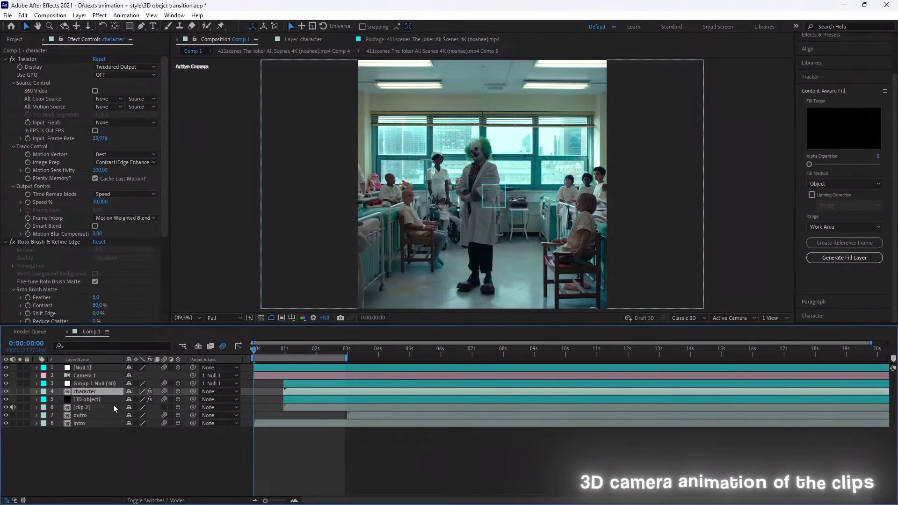
pyautogui.click(269, 392)
# At frame 23, switch to a top and camera 2-view layout and parent clip 2 to character
pyautogui.click(282, 368)
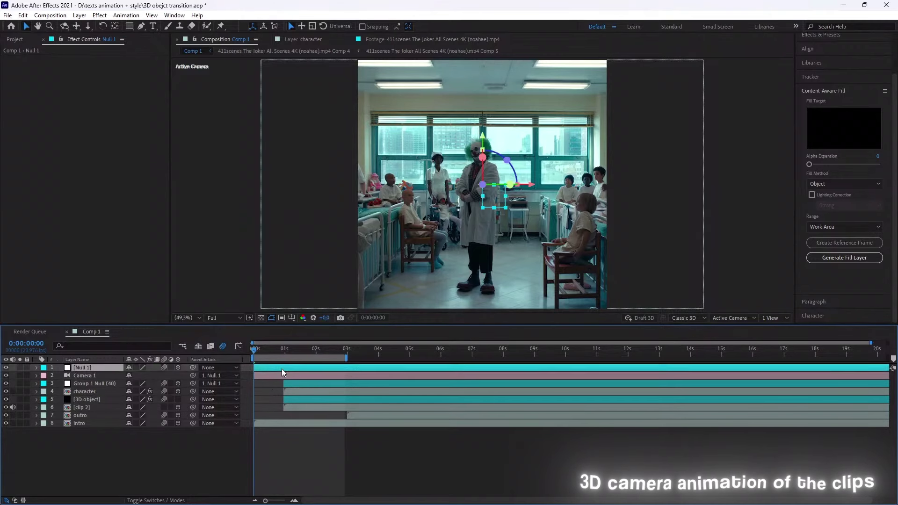
pyautogui.press('p')
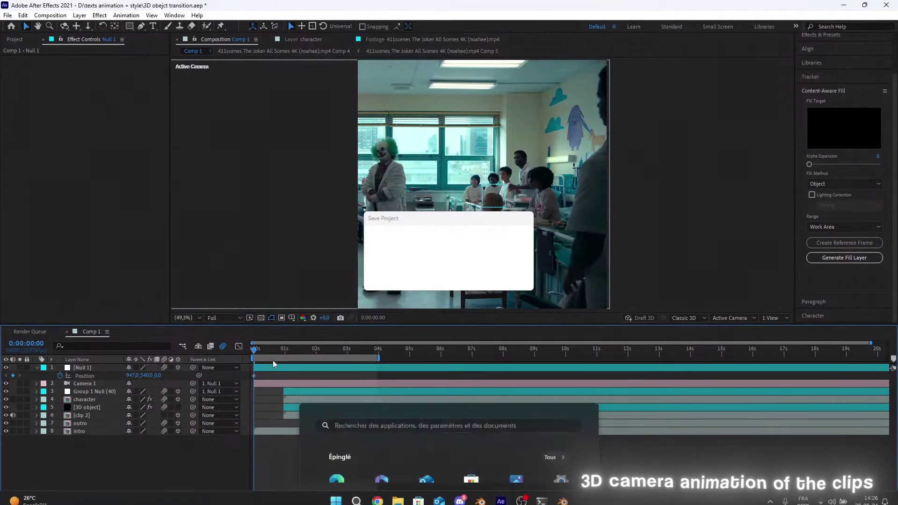
pyautogui.click(284, 349)
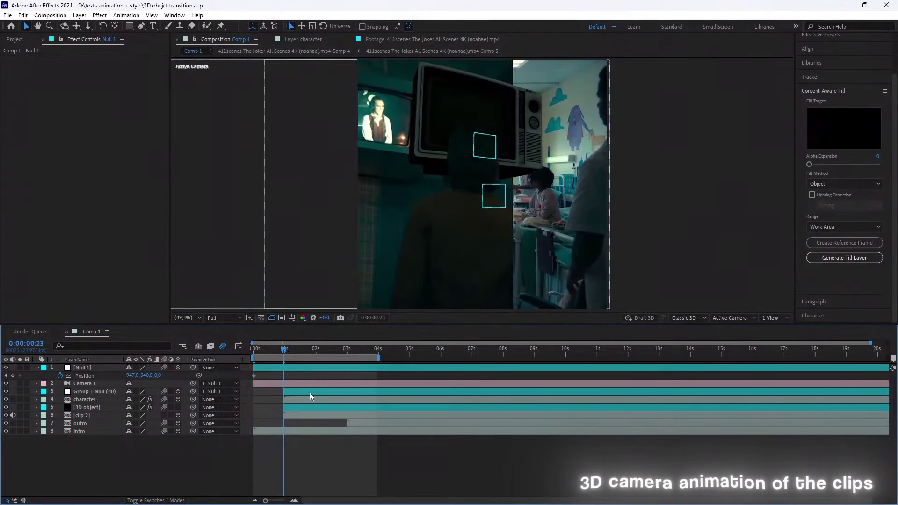
pyautogui.click(765, 319)
pyautogui.click(777, 329)
pyautogui.click(28, 399)
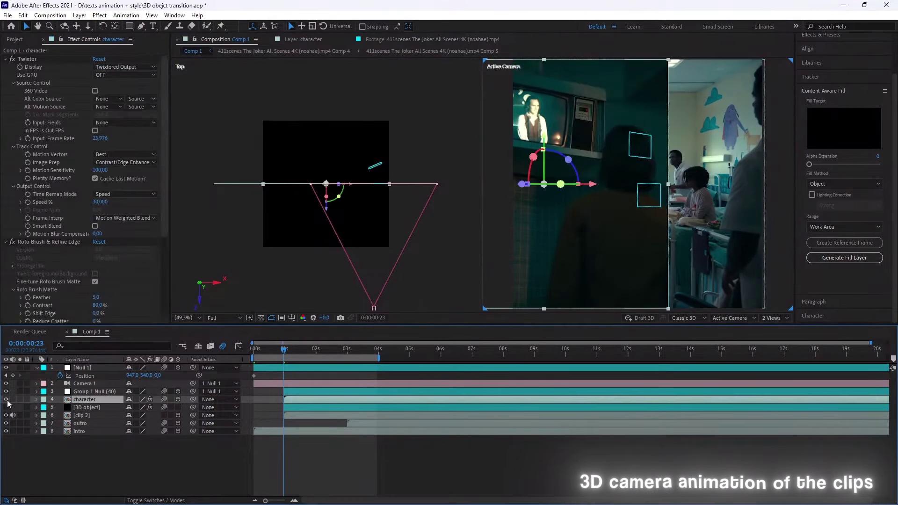
pyautogui.click(89, 415)
pyautogui.moveTo(192, 416); pyautogui.dragTo(99, 402)
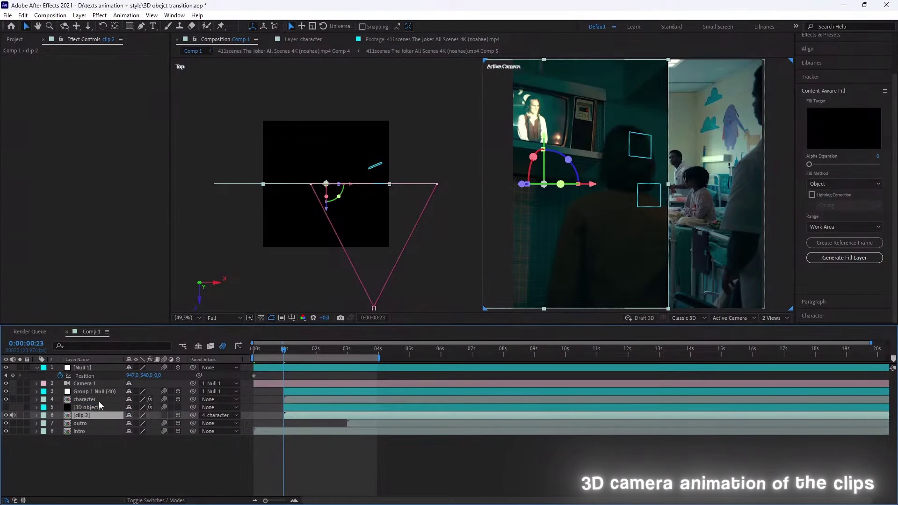
# Slide the character clip left to -686, 540, 1 and keyframe Null 1's X moving left
pyautogui.click(99, 400)
pyautogui.click(88, 416)
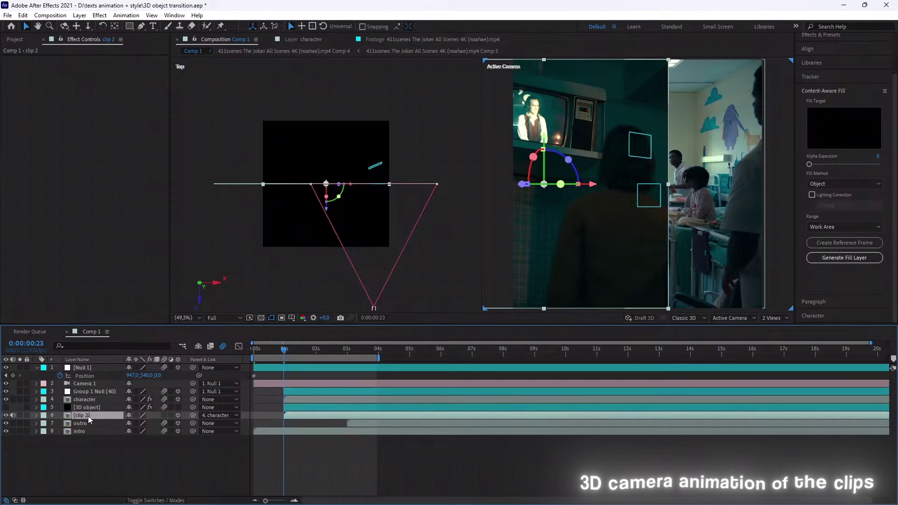
pyautogui.click(88, 400)
pyautogui.moveTo(586, 187); pyautogui.dragTo(561, 191)
pyautogui.moveTo(250, 187); pyautogui.dragTo(135, 201)
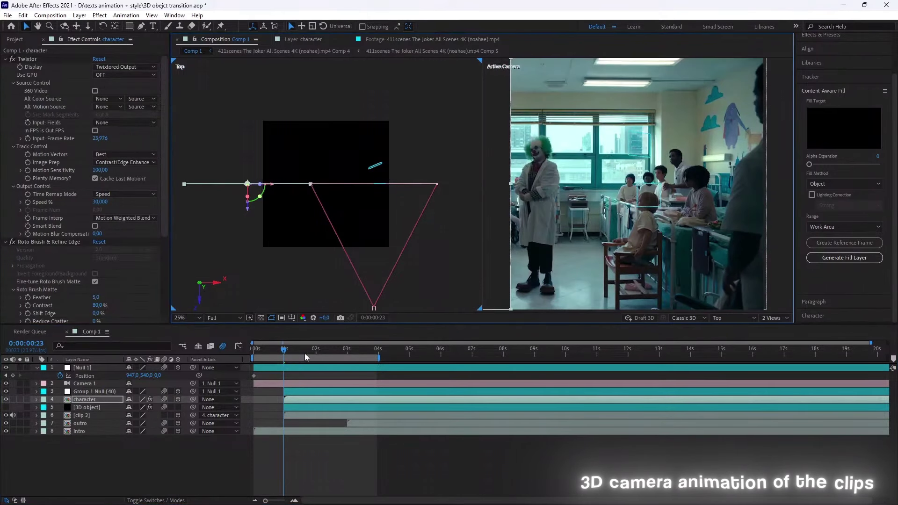
pyautogui.moveTo(131, 376); pyautogui.dragTo(28, 375)
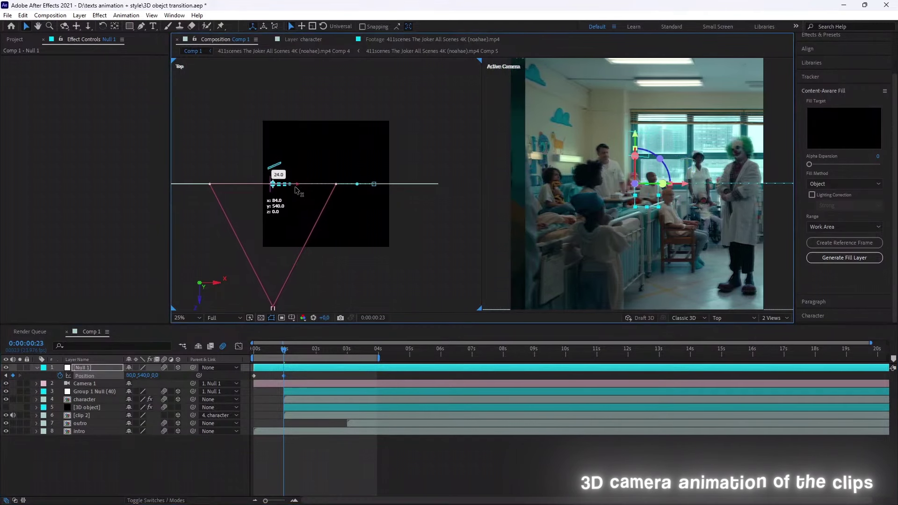
pyautogui.click(280, 225)
pyautogui.scroll(-1, 281, 226)
pyautogui.moveTo(269, 184); pyautogui.dragTo(255, 184)
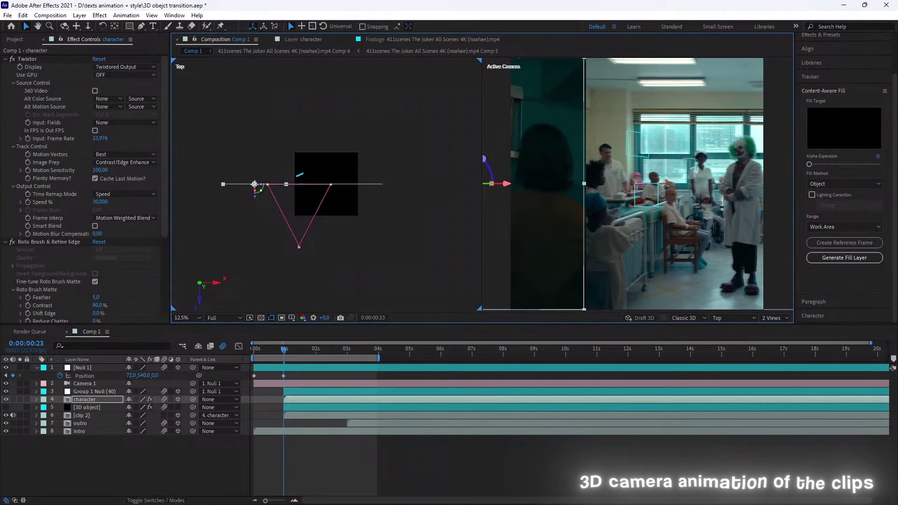
pyautogui.click(511, 197)
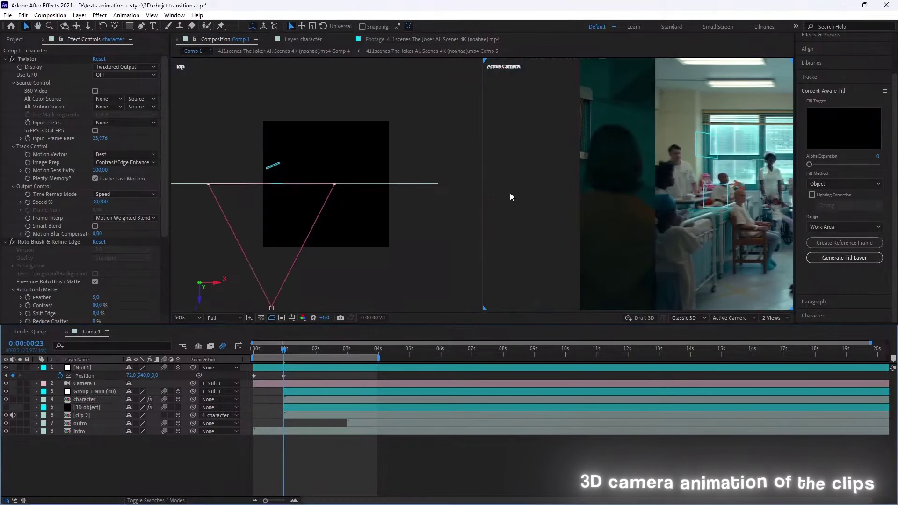
pyautogui.click(105, 399)
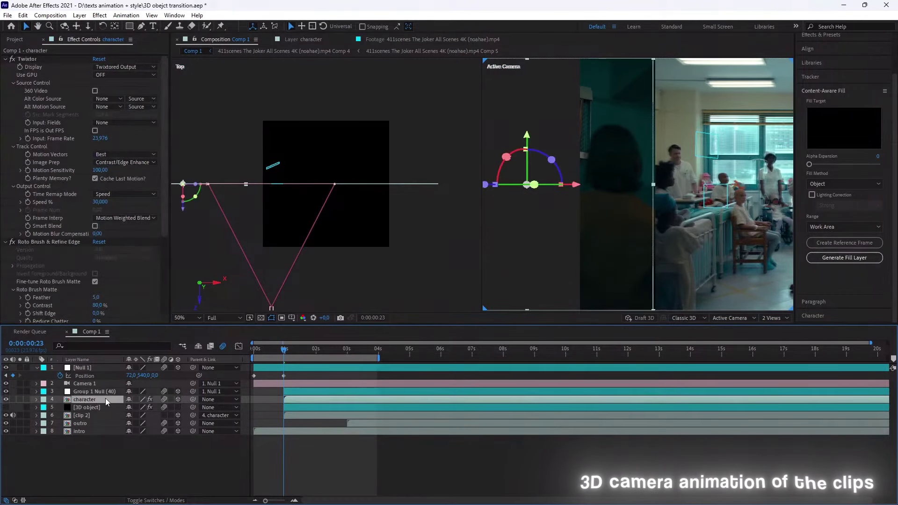
pyautogui.press('p')
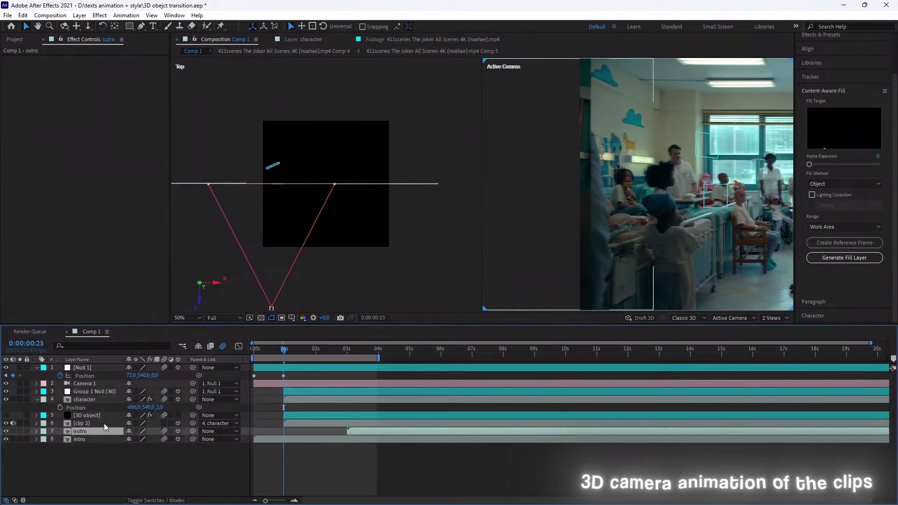
# Move intro above outro, mask its edge with a 137-pixel feather, and save
pyautogui.moveTo(84, 440); pyautogui.dragTo(97, 430)
pyautogui.press('g')
pyautogui.scroll(-2, 602, 241)
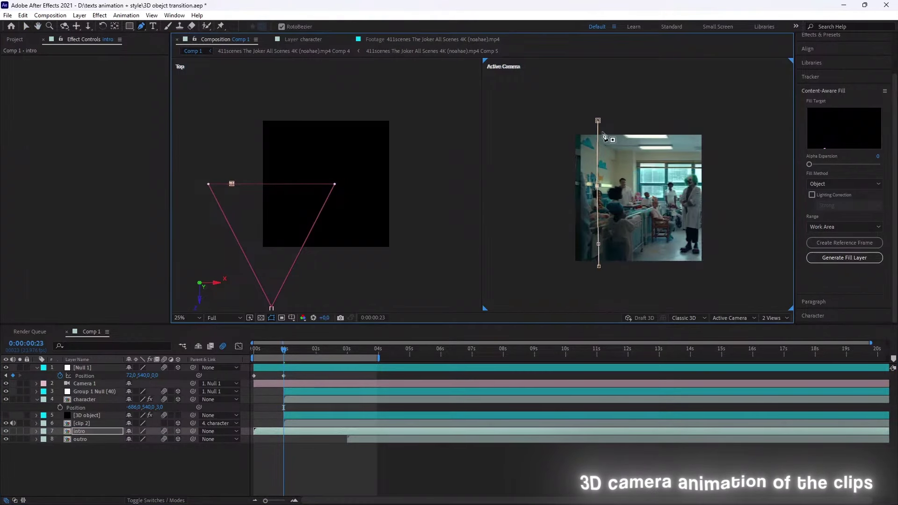
pyautogui.scroll(2, 601, 241)
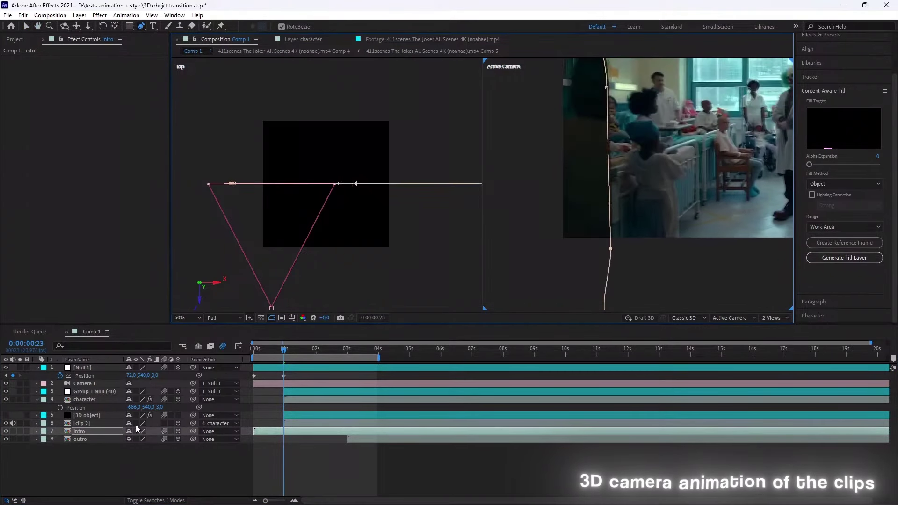
pyautogui.click(36, 431)
pyautogui.click(54, 447)
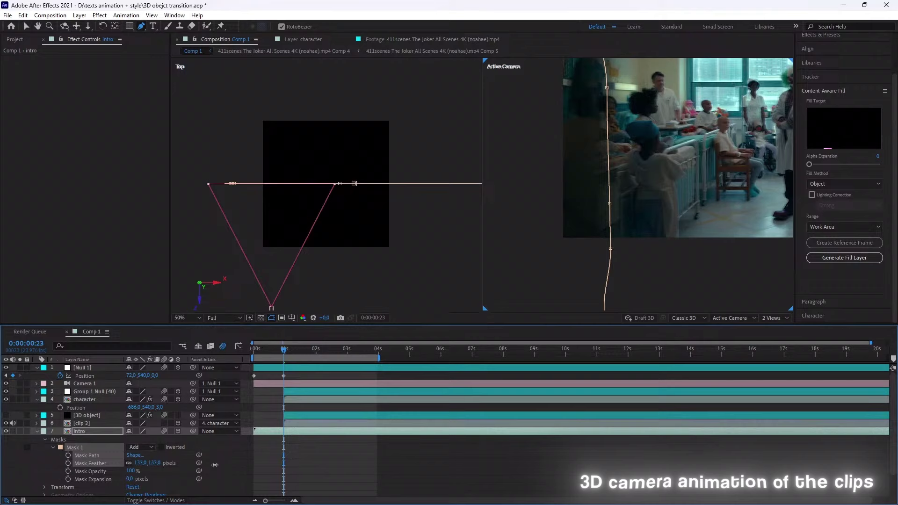
pyautogui.hotkey('ctrl', 's')
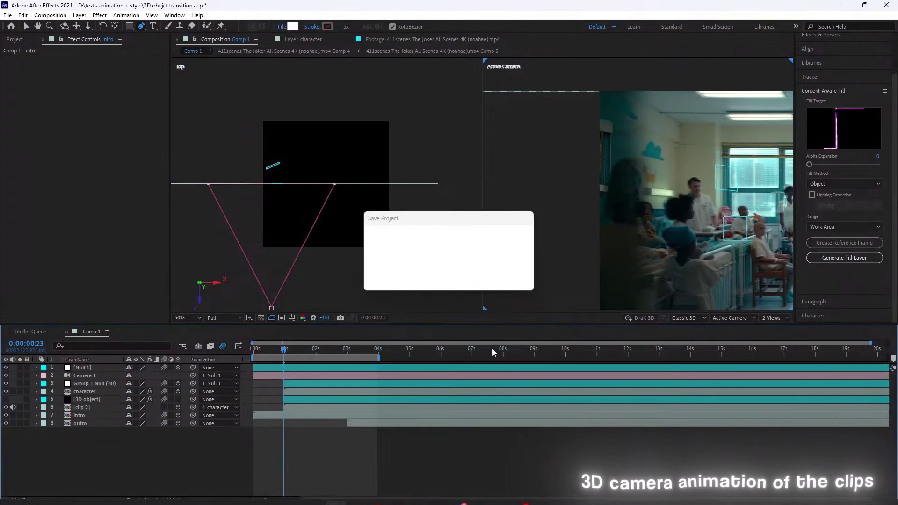
# Return to a single view, shift Null 1's X to about -683, and open clip 2
pyautogui.click(82, 368)
pyautogui.press('p')
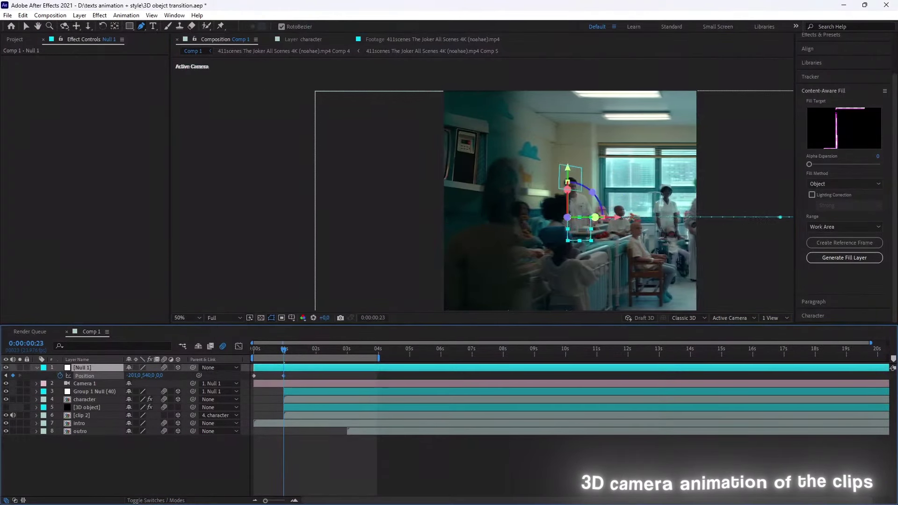
pyautogui.moveTo(132, 375); pyautogui.dragTo(140, 376)
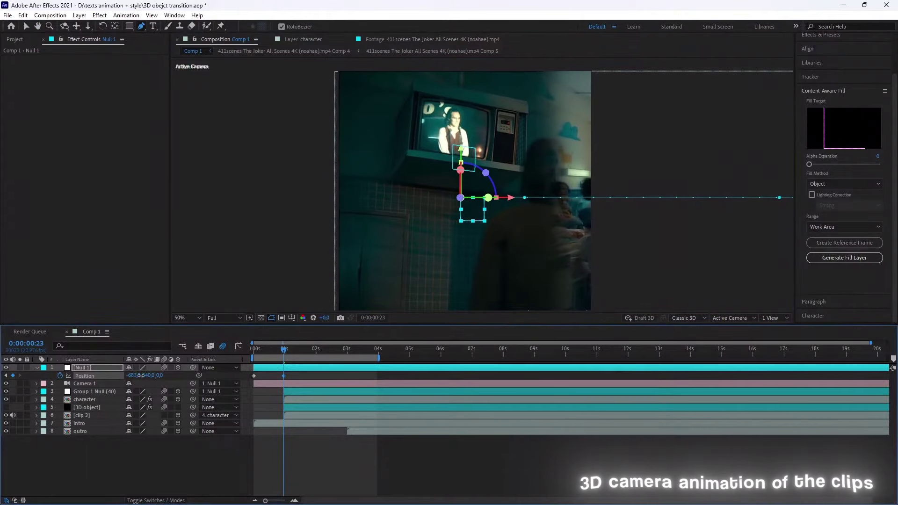
pyautogui.doubleClick(93, 414)
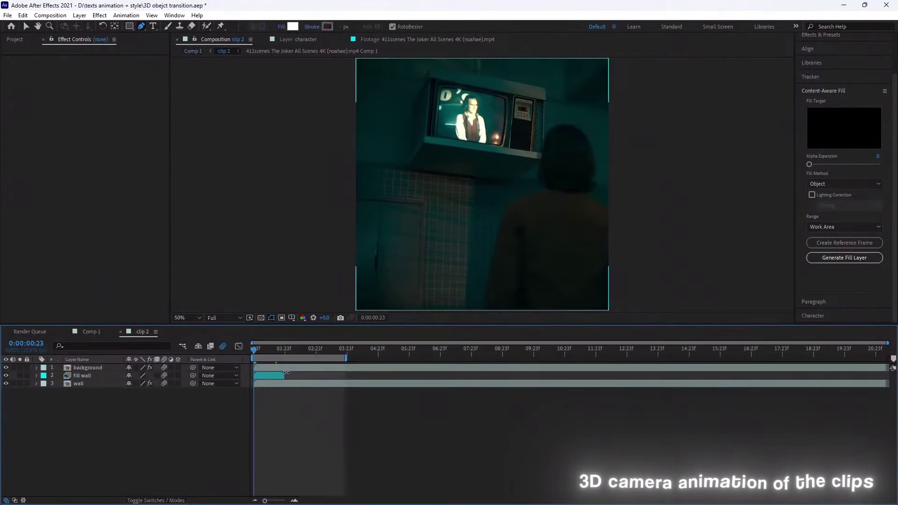
# Set the clip 2 composition's width to 1920 pixels
pyautogui.hotkey('ctrl', 'k')
pyautogui.press('Return')
pyautogui.hotkey('ctrl', 'z')
pyautogui.click(283, 383)
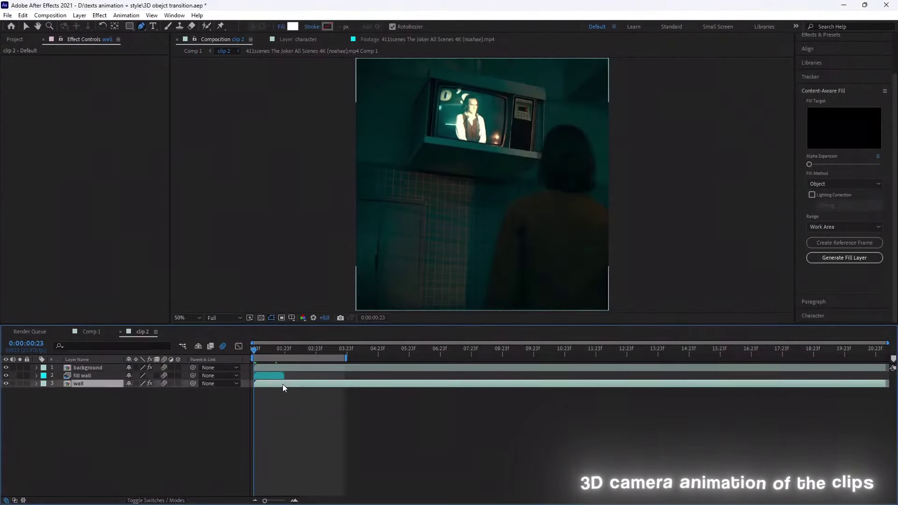
pyautogui.doubleClick(282, 384)
pyautogui.click(143, 333)
pyautogui.hotkey('ctrl', 'k')
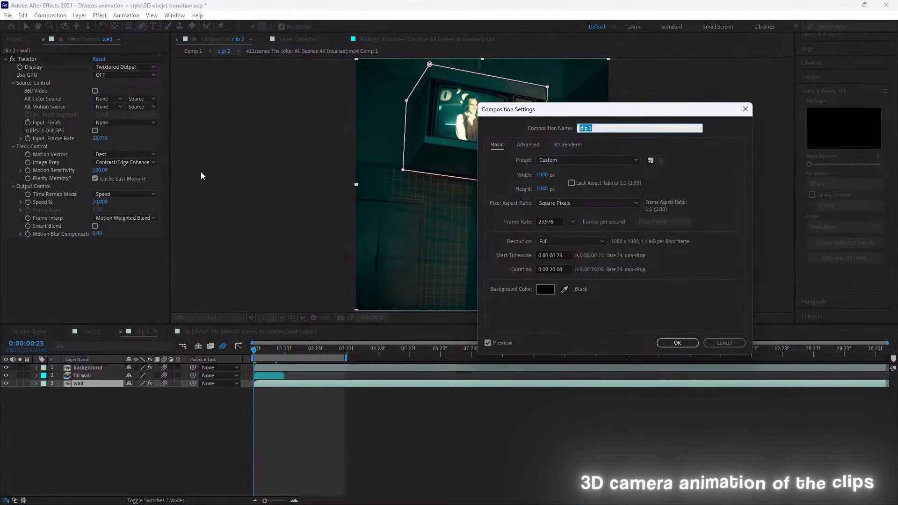
pyautogui.write('1920')
pyautogui.press('Return')
# Set the Joker footage comp's width to 1920 pixels and return to Comp 1
pyautogui.doubleClick(91, 384)
pyautogui.click(50, 15)
pyautogui.click(61, 38)
pyautogui.write('19')
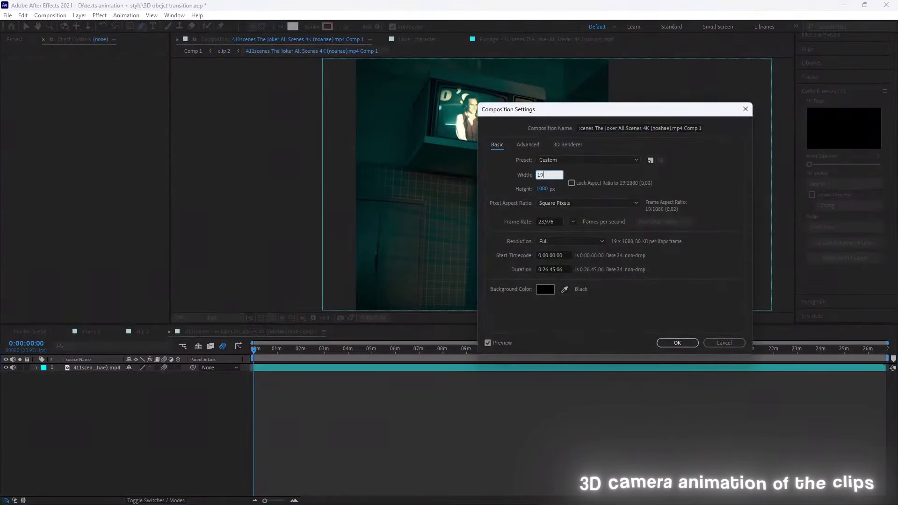
pyautogui.write('20')
pyautogui.press('Return')
pyautogui.click(143, 332)
pyautogui.hotkey('ctrl', 'k')
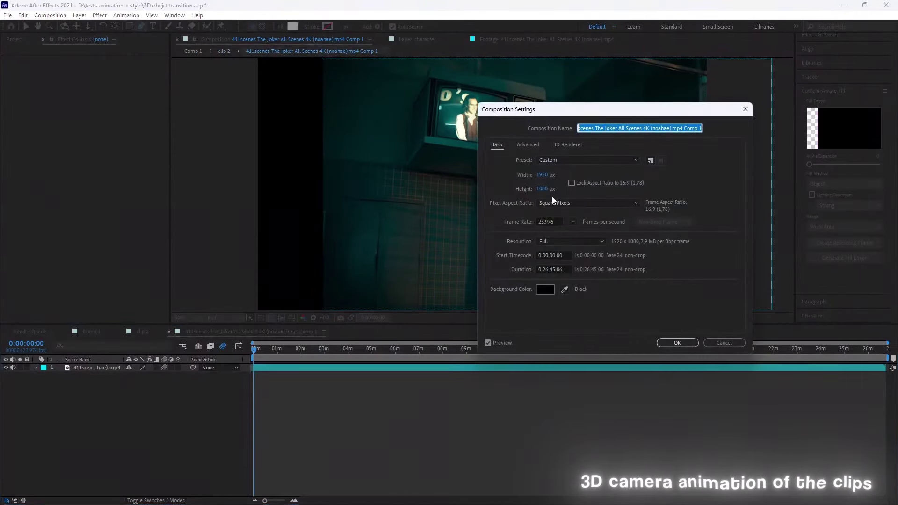
pyautogui.press('Return')
pyautogui.click(99, 333)
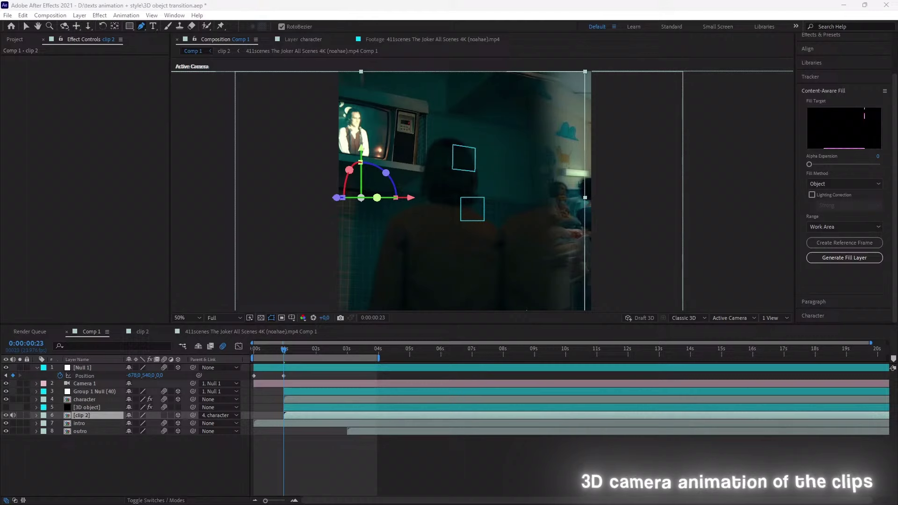
# Nudge clip 2 left and slide Null 1 to X -1071 so the view reaches the TV
pyautogui.click(32, 27)
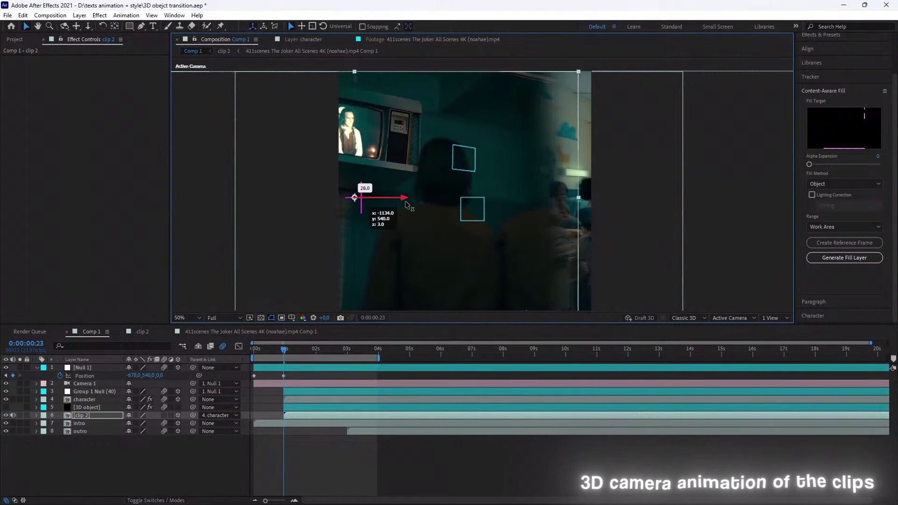
pyautogui.click(7, 401)
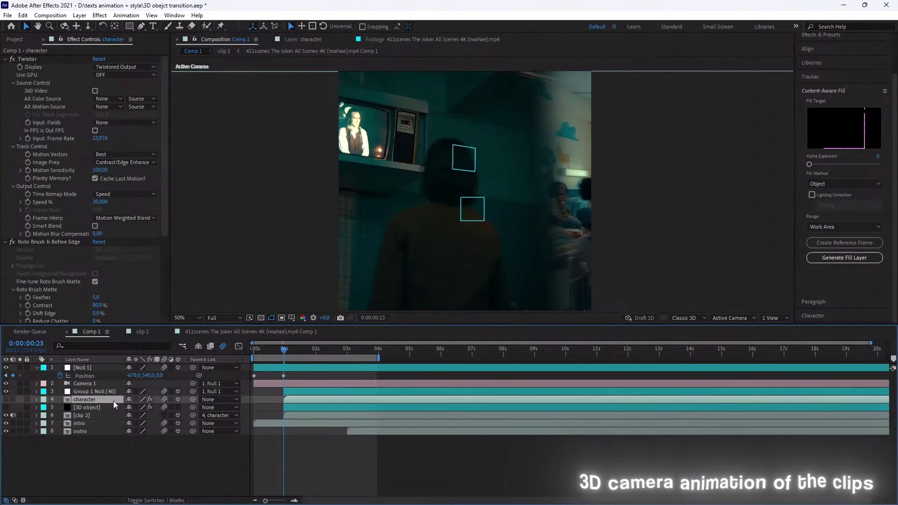
pyautogui.click(105, 415)
pyautogui.moveTo(418, 208); pyautogui.dragTo(400, 208)
pyautogui.click(472, 208)
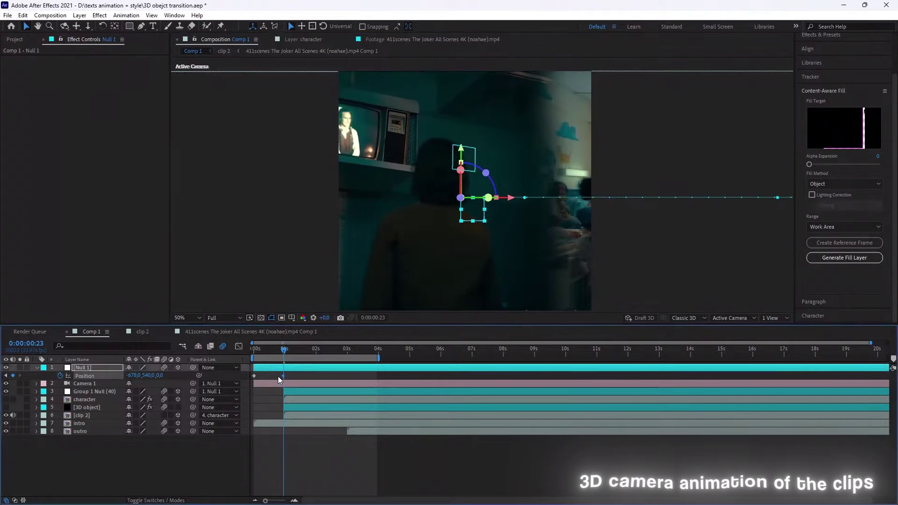
pyautogui.moveTo(495, 200); pyautogui.dragTo(402, 201)
# Separate Null 1's Position into X, Y and Z dimensions
pyautogui.press('super')
pyautogui.press('super')
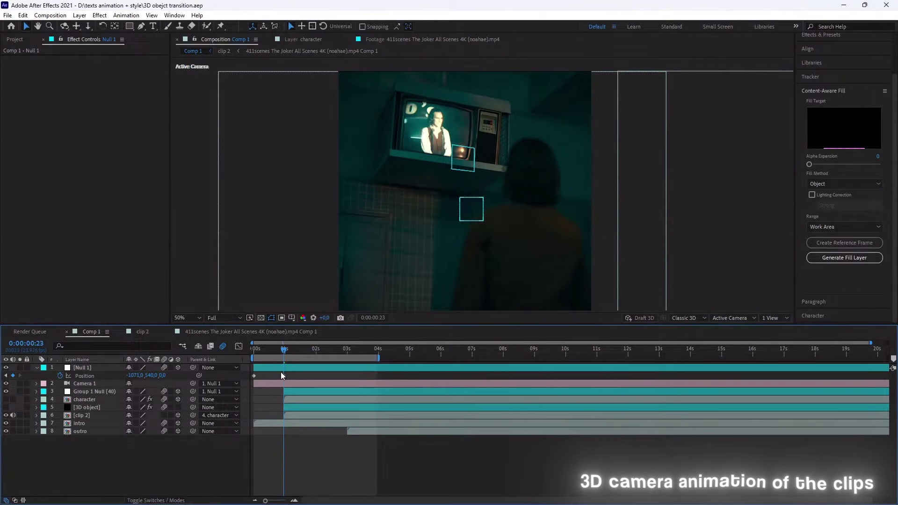
pyautogui.click(238, 346)
pyautogui.rightClick(94, 375)
pyautogui.click(117, 242)
# Apply Easy Ease to Null 1's X Position and pull the speed curve into a steep ease
pyautogui.click(77, 360)
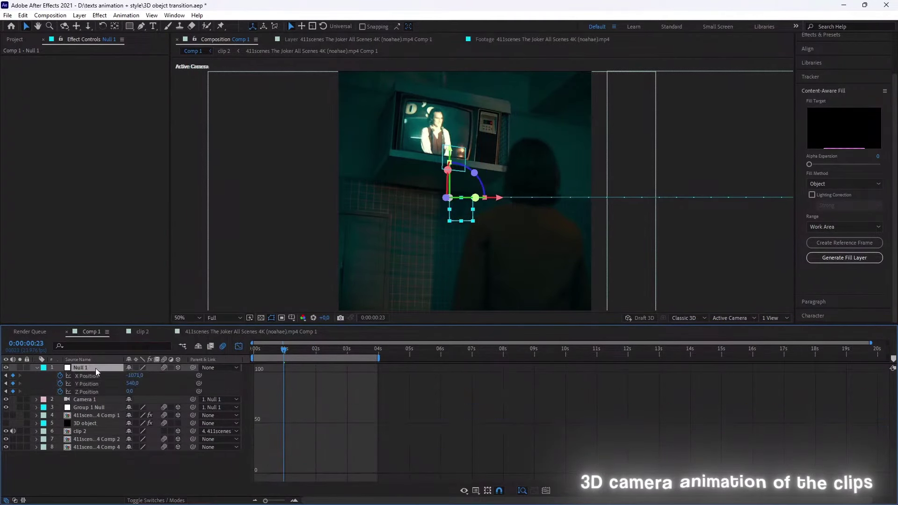
pyautogui.click(92, 377)
pyautogui.rightClick(94, 378)
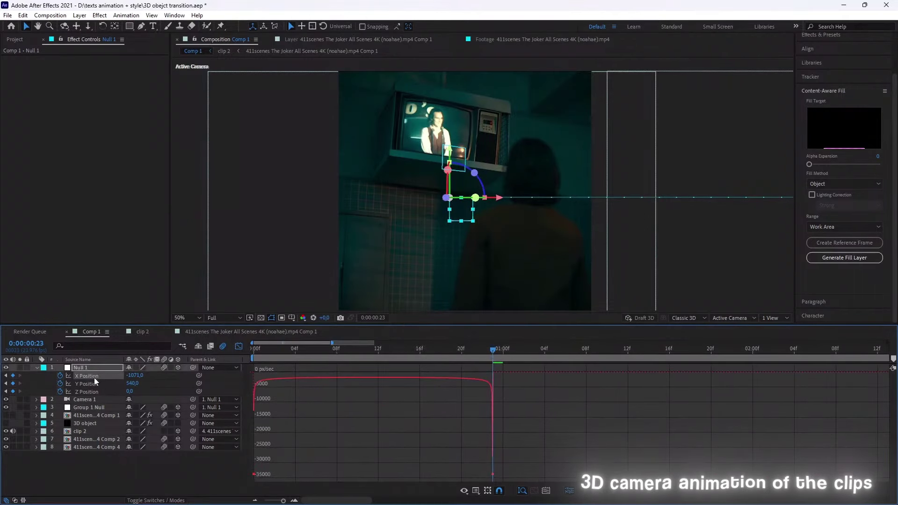
pyautogui.moveTo(280, 474); pyautogui.dragTo(316, 473)
# Preview the eased camera transition from the start of the comp
pyautogui.hotkey('shift', 'F3')
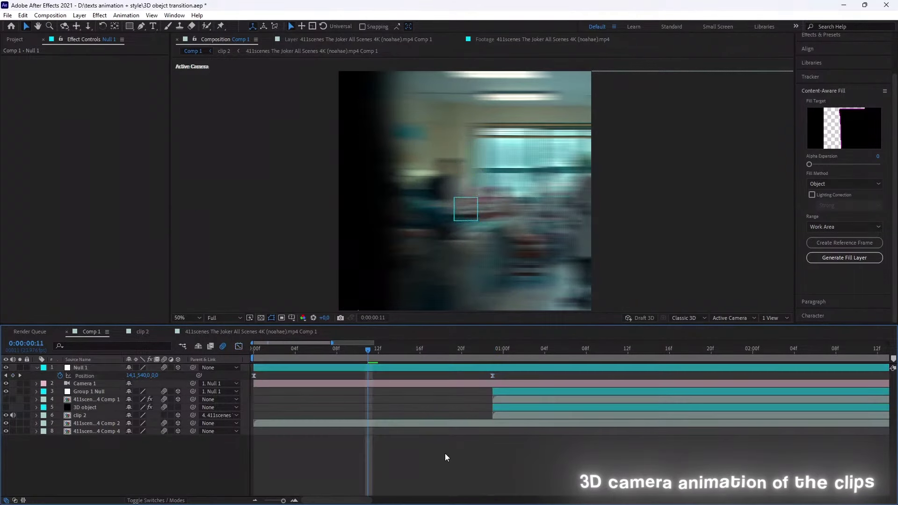
pyautogui.press('Home')
pyautogui.press('space')
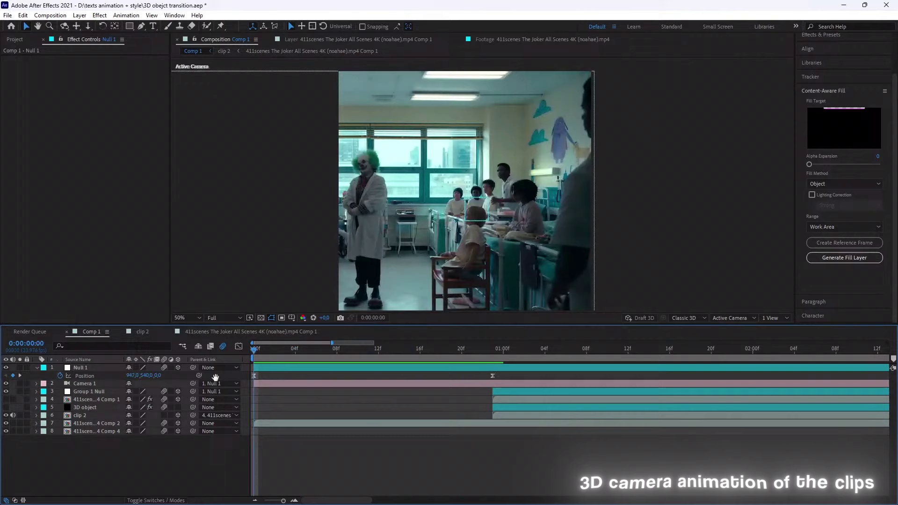
pyautogui.press('space')
pyautogui.scroll(-5, 298, 375)
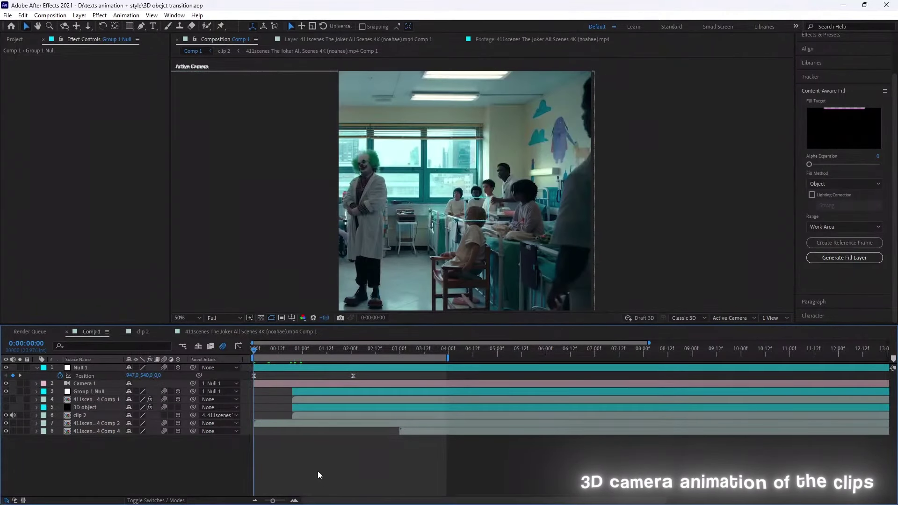
pyautogui.press('space')
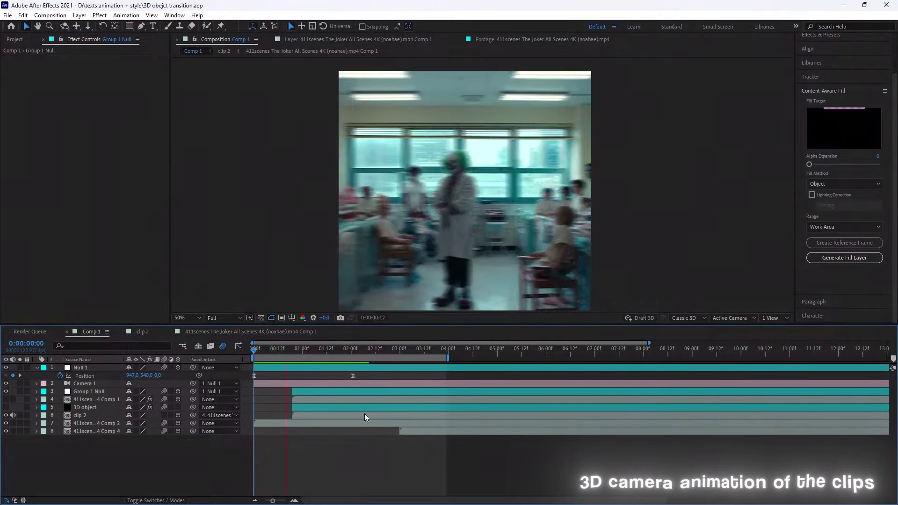
# Set Comp 1's frame rate to 60 fps in Composition Settings (Ctrl+K)
pyautogui.click(85, 407)
pyautogui.hotkey('ctrl', 'k')
pyautogui.doubleClick(554, 220)
pyautogui.write('60')
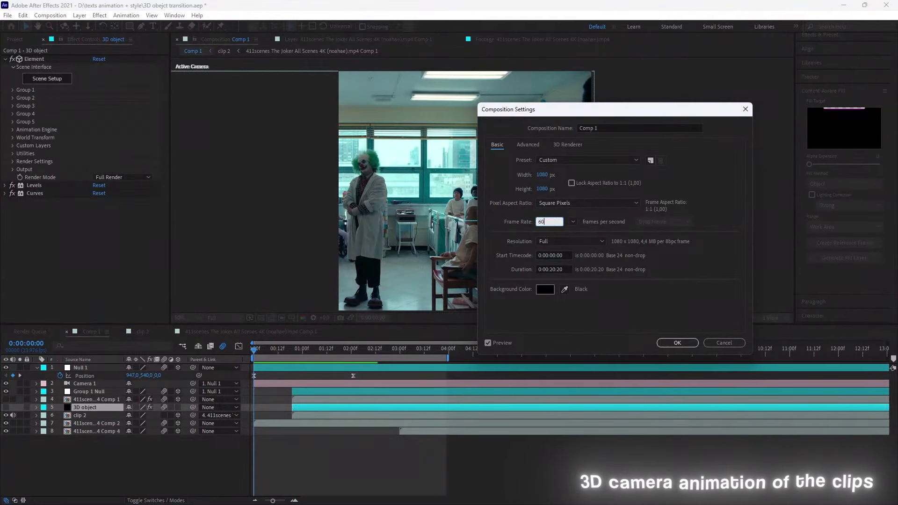
pyautogui.press('Return')
pyautogui.press('super')
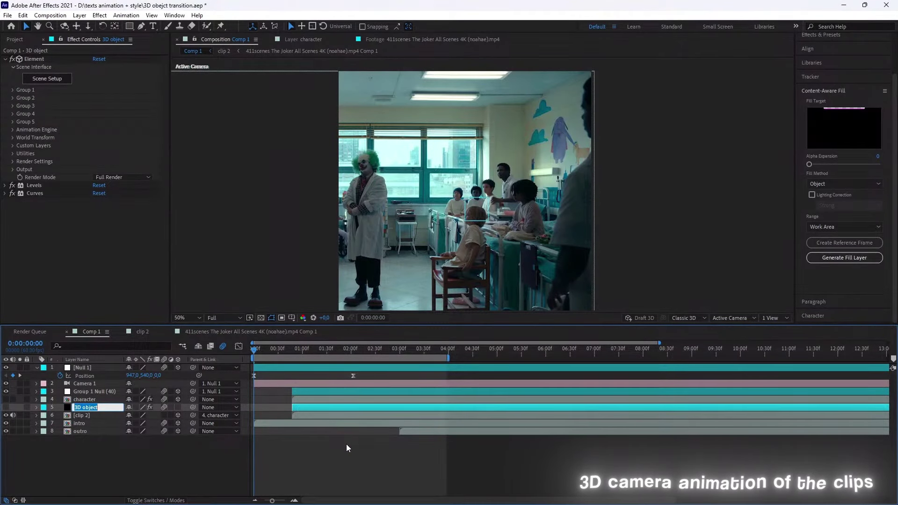
pyautogui.click(346, 445)
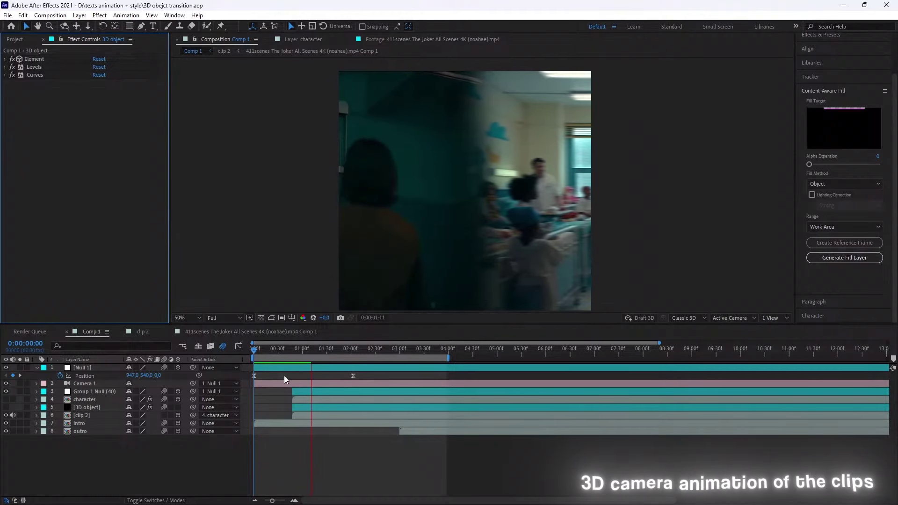
# Lower the preview resolution to Quarter for smoother playback
pyautogui.click(224, 317)
pyautogui.click(212, 332)
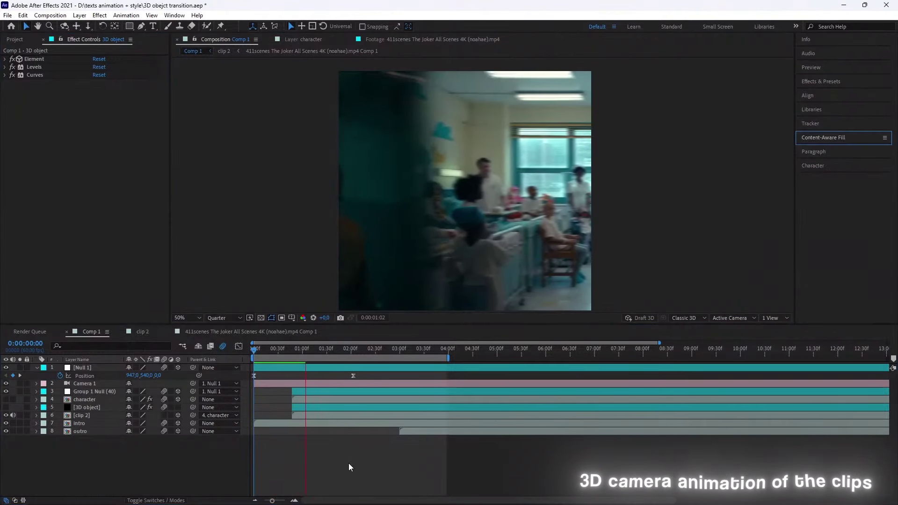
pyautogui.hotkey('ctrl', 's')
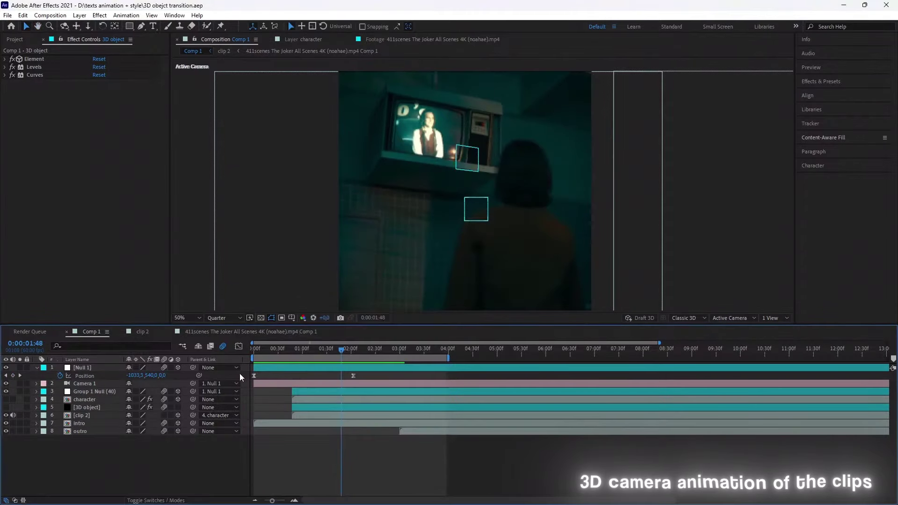
# Drag Null 1's second Position keyframe earlier to about 1:40 and review the classroom-to-TV timing
pyautogui.moveTo(353, 376); pyautogui.dragTo(333, 376)
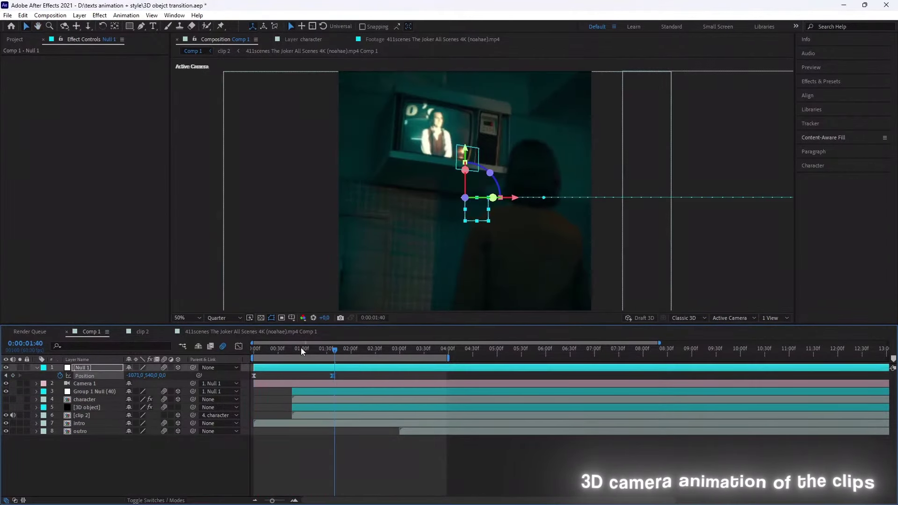
pyautogui.moveTo(301, 347); pyautogui.dragTo(279, 349)
pyautogui.press('super')
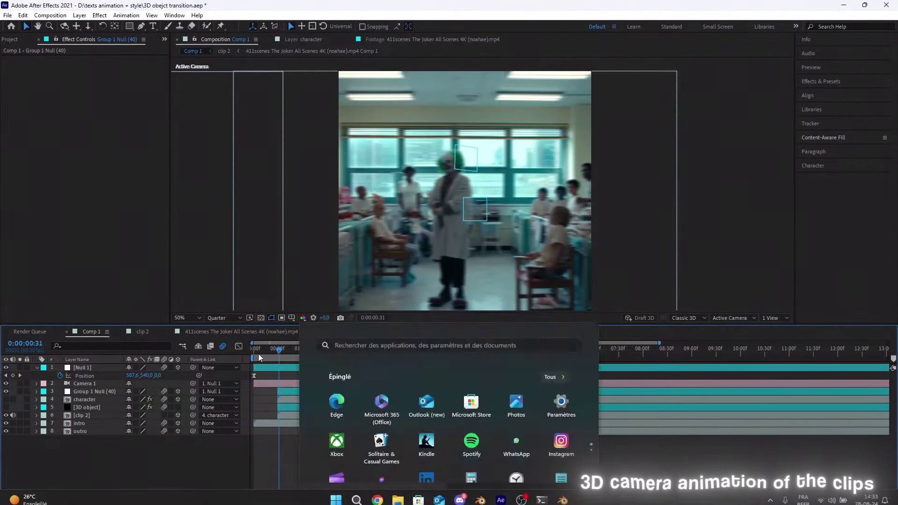
pyautogui.press('super')
pyautogui.click(333, 349)
pyautogui.hotkey('ctrl', 's')
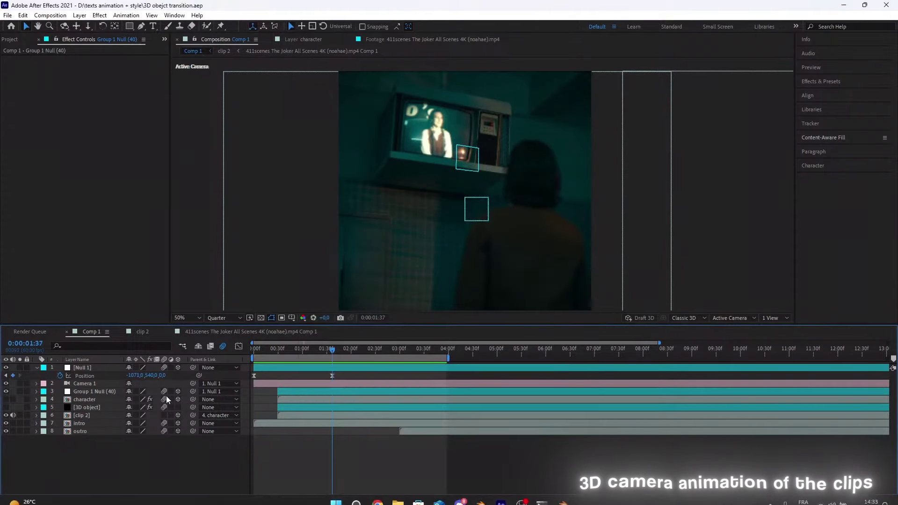
# Inspect the TV group null, the character layer and the clip 2 pre-comp
pyautogui.click(6, 407)
pyautogui.click(94, 391)
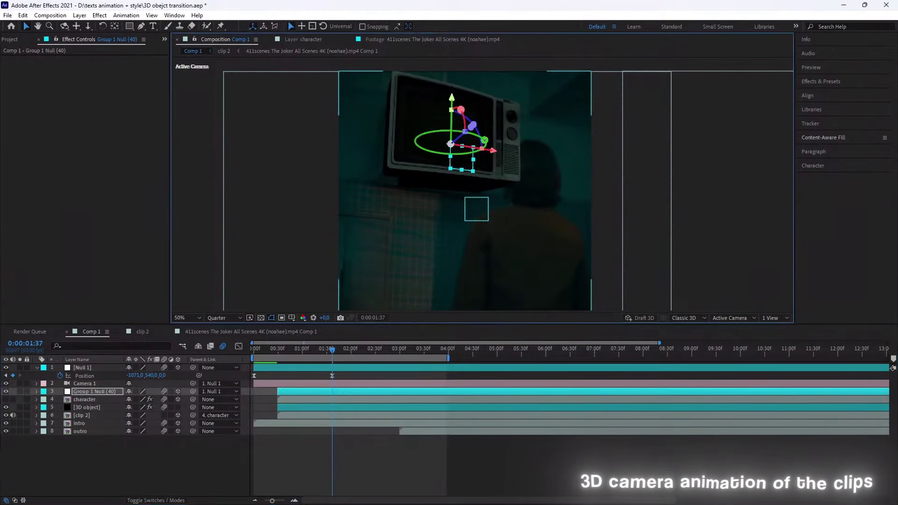
pyautogui.click(84, 399)
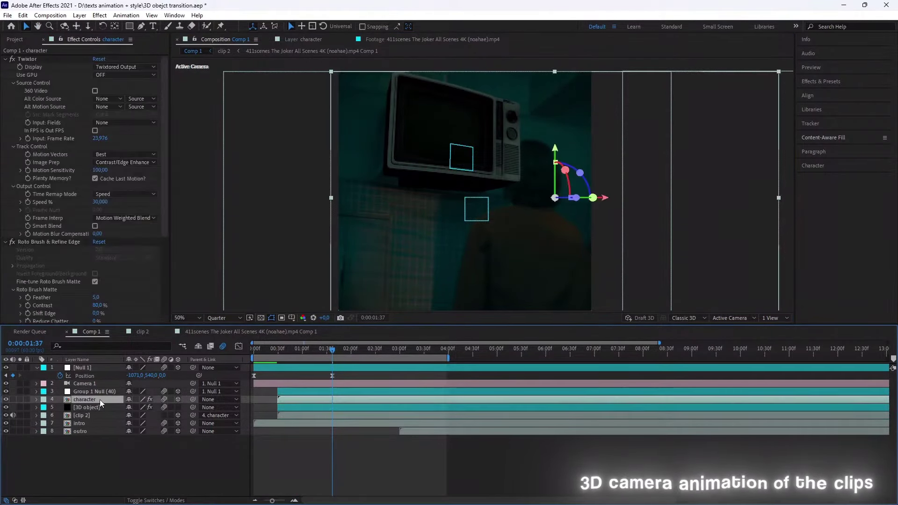
pyautogui.doubleClick(82, 415)
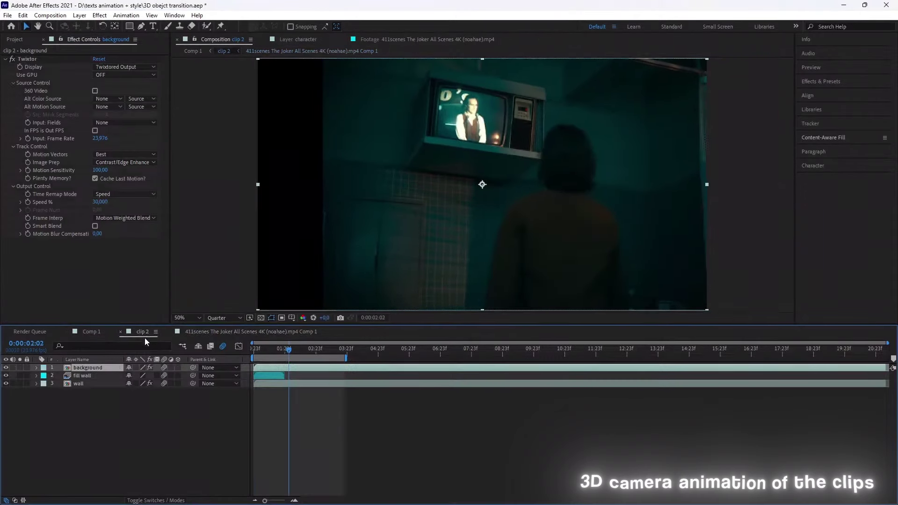
pyautogui.click(92, 332)
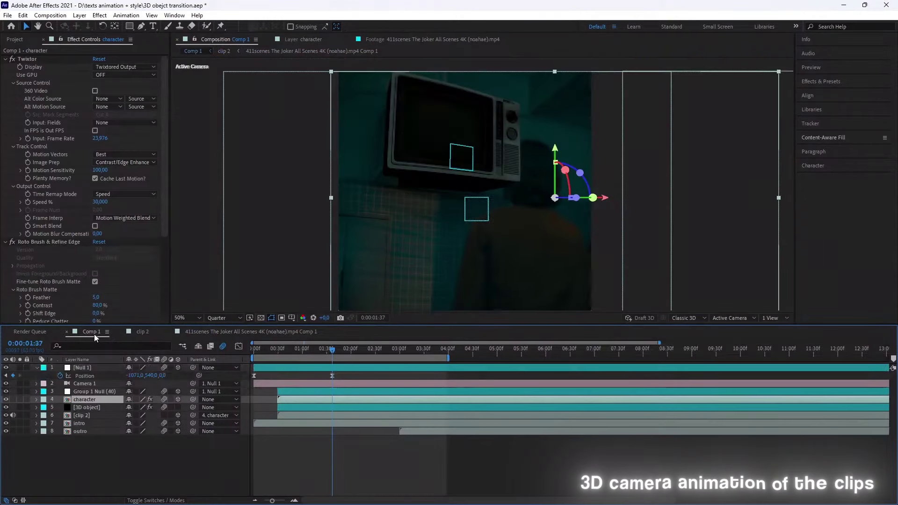
# Unparent clip 2 from the character layer by setting its Parent to None
pyautogui.click(93, 414)
pyautogui.press('p')
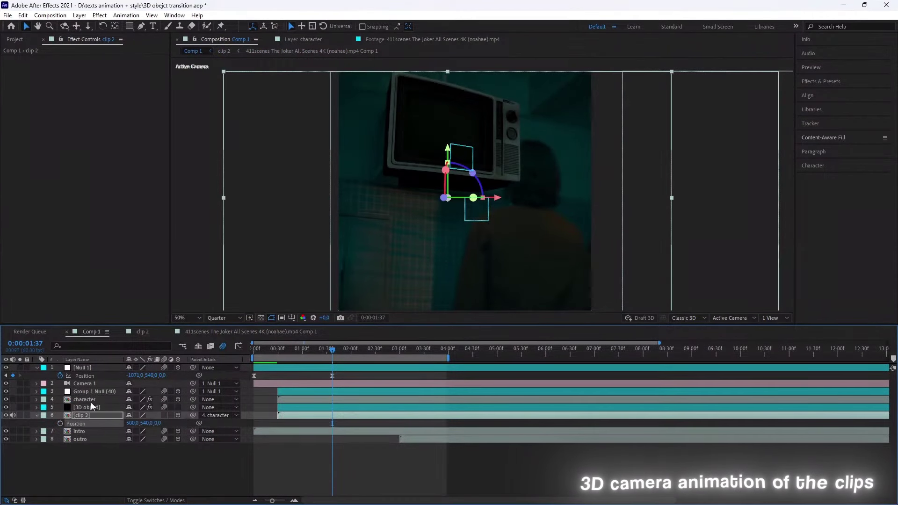
pyautogui.keyDown('ctrl'); pyautogui.click(91, 401); pyautogui.keyUp('ctrl')
pyautogui.press('p')
pyautogui.click(235, 425)
pyautogui.click(222, 327)
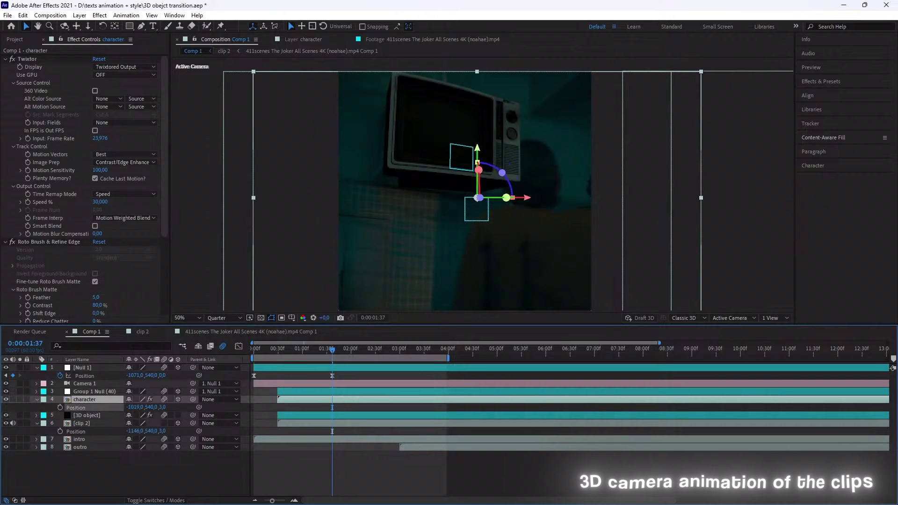
pyautogui.moveTo(136, 407); pyautogui.dragTo(116, 407)
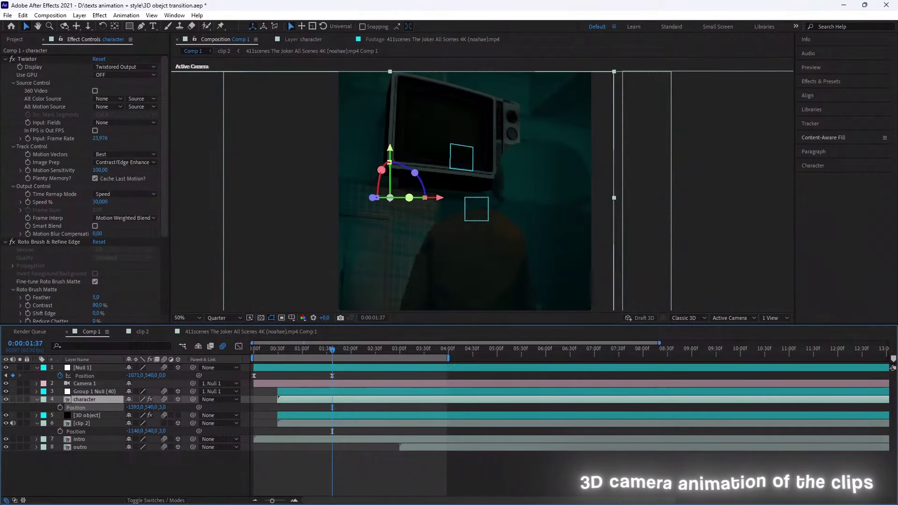
# Return preview resolution to Full, delete the character layer, and save the project
pyautogui.click(224, 318)
pyautogui.click(218, 327)
pyautogui.click(97, 400)
pyautogui.press('Delete')
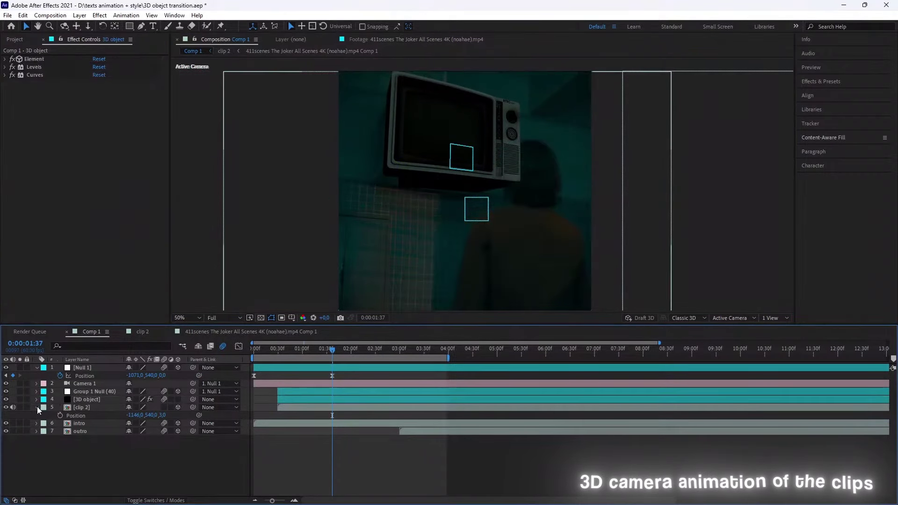
pyautogui.click(36, 407)
pyautogui.hotkey('ctrl', 's')
# Enlarge the 3D TV through Group 1 Null to 128% scale
pyautogui.click(37, 368)
pyautogui.click(95, 383)
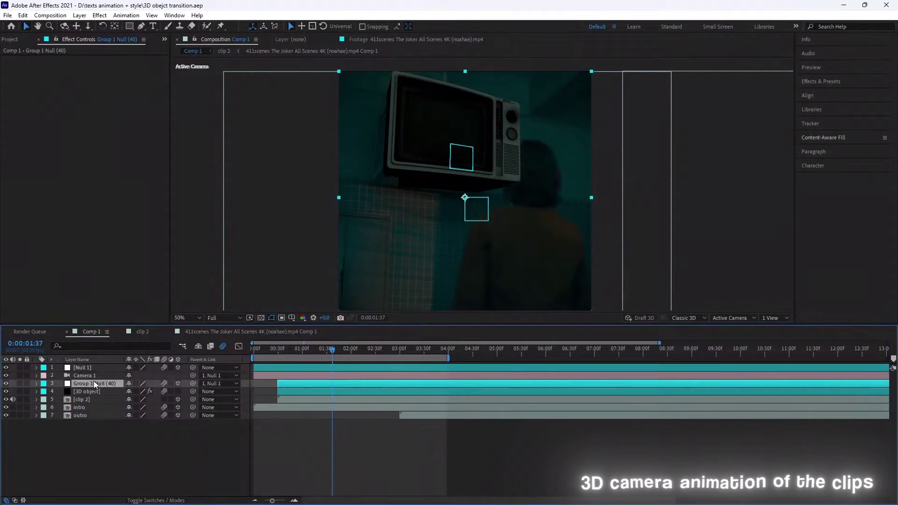
pyautogui.moveTo(489, 152); pyautogui.dragTo(494, 159)
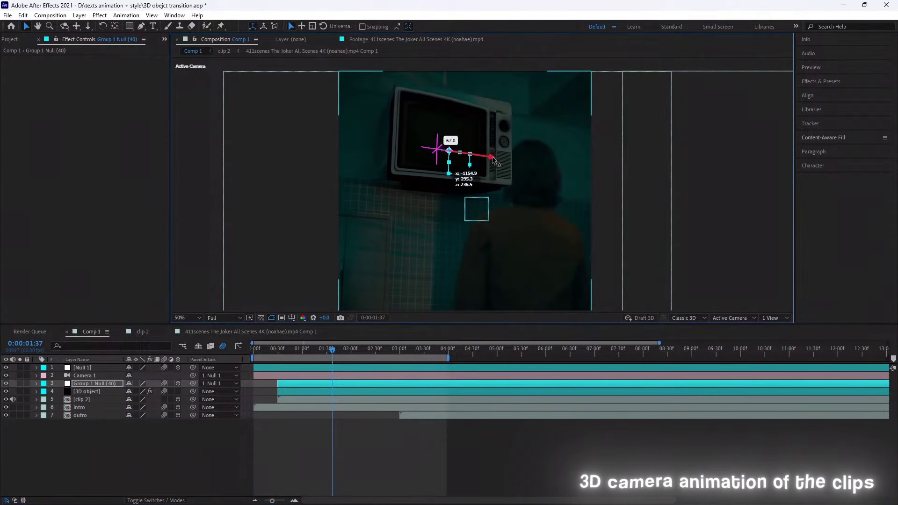
# Add a new Spot Light layer to Comp 1
pyautogui.press('s')
pyautogui.rightClick(298, 455)
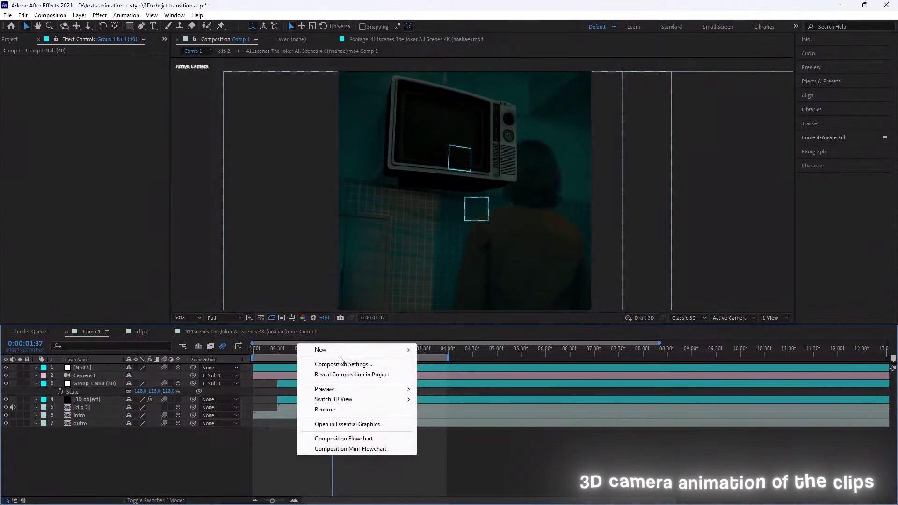
pyautogui.click(435, 370)
pyautogui.press('Return')
pyautogui.click(775, 318)
pyautogui.click(786, 343)
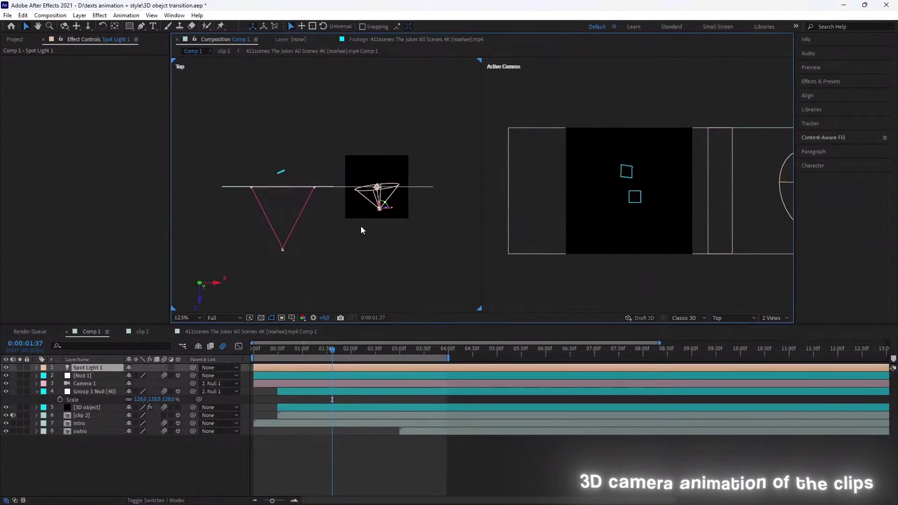
# Move the spotlight lower-left in the top view, then return to a single camera view
pyautogui.press('.')
pyautogui.moveTo(430, 201); pyautogui.dragTo(241, 271)
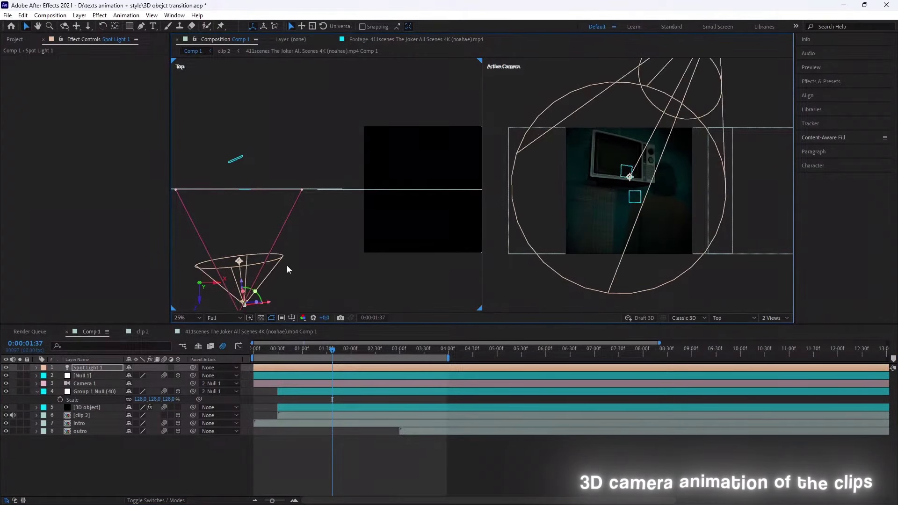
pyautogui.click(773, 318)
pyautogui.click(776, 327)
pyautogui.press('p')
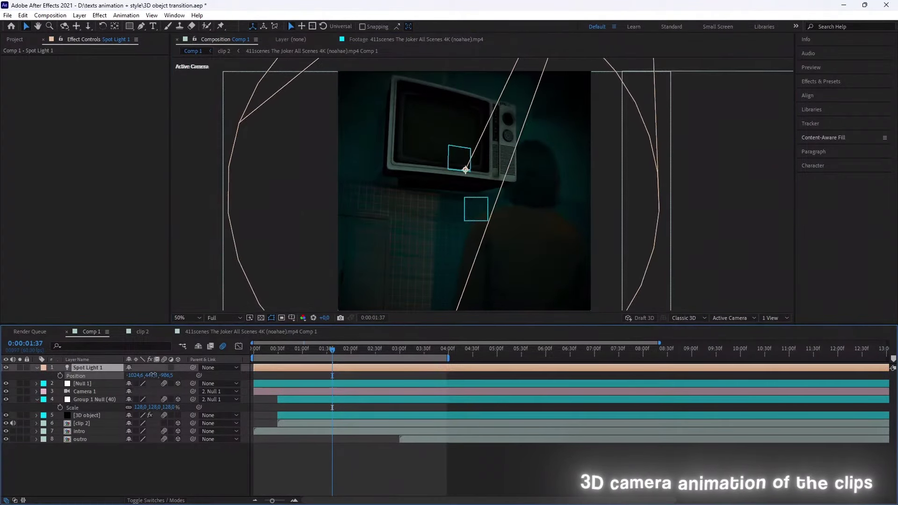
pyautogui.moveTo(333, 350); pyautogui.dragTo(287, 354)
pyautogui.press('p')
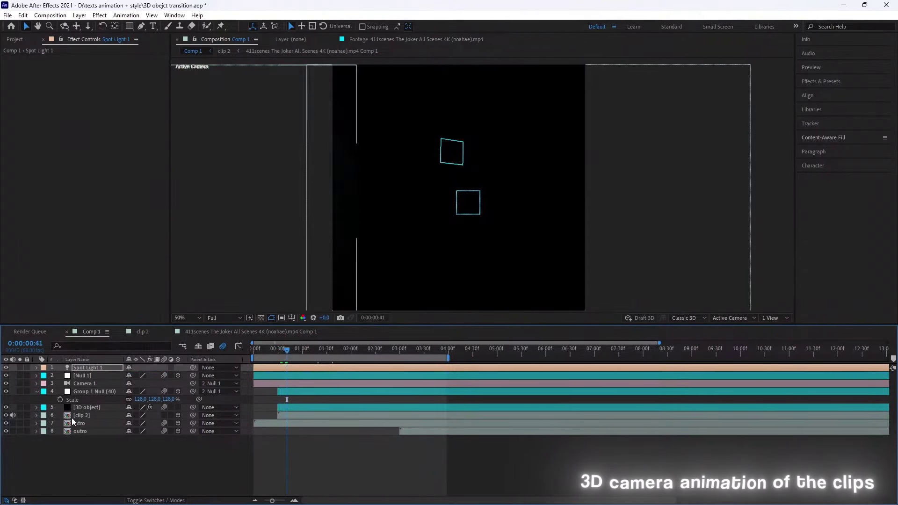
# Set the intro layer's Material Options to Accepts Shadows Off and Accepts Lights On
pyautogui.click(79, 423)
pyautogui.click(36, 423)
pyautogui.scroll(-2, 86, 451)
pyautogui.click(131, 453)
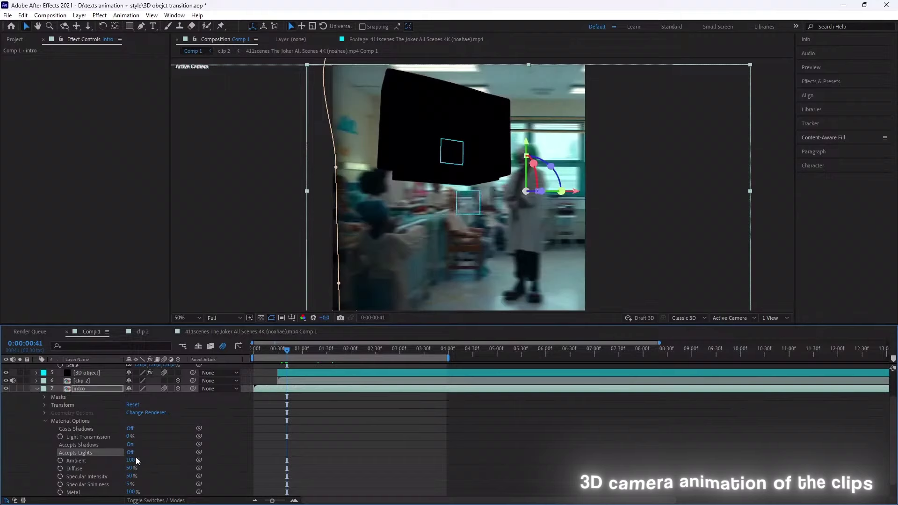
pyautogui.click(131, 453)
pyautogui.click(130, 445)
pyautogui.click(132, 428)
pyautogui.click(132, 429)
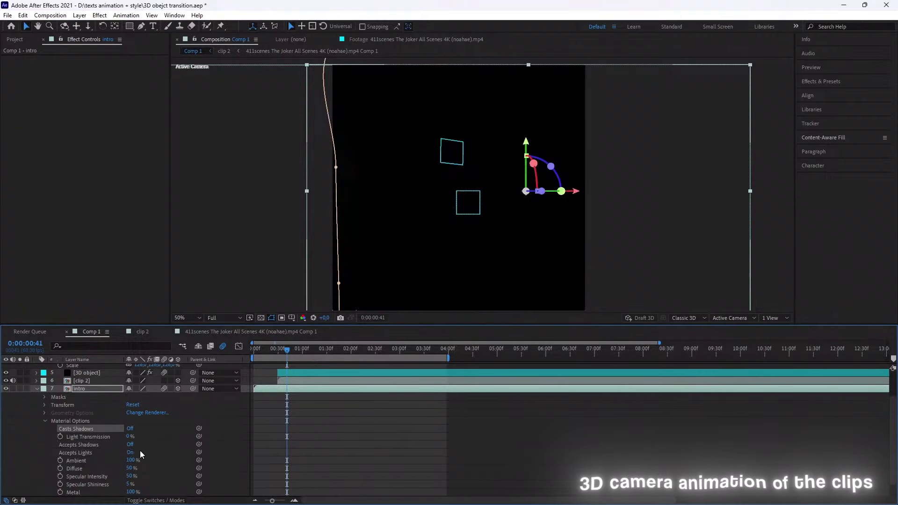
# Check the shot around 1:11 and set preview resolution to Quarter
pyautogui.press('u')
pyautogui.moveTo(287, 350); pyautogui.dragTo(336, 352)
pyautogui.click(36, 423)
pyautogui.press('u')
pyautogui.click(344, 468)
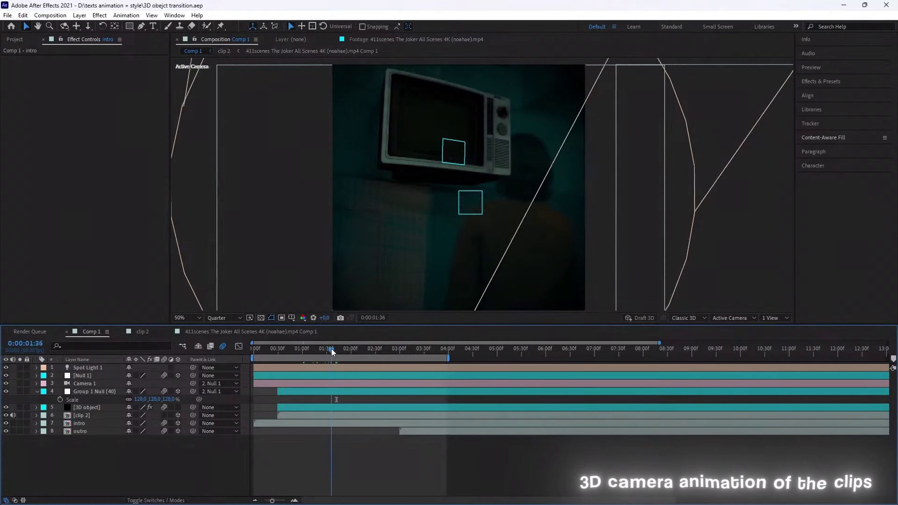
# Trim the 3D object layer's in-point to 1:41 with Alt+[
pyautogui.moveTo(331, 349); pyautogui.dragTo(338, 350)
pyautogui.click(108, 392)
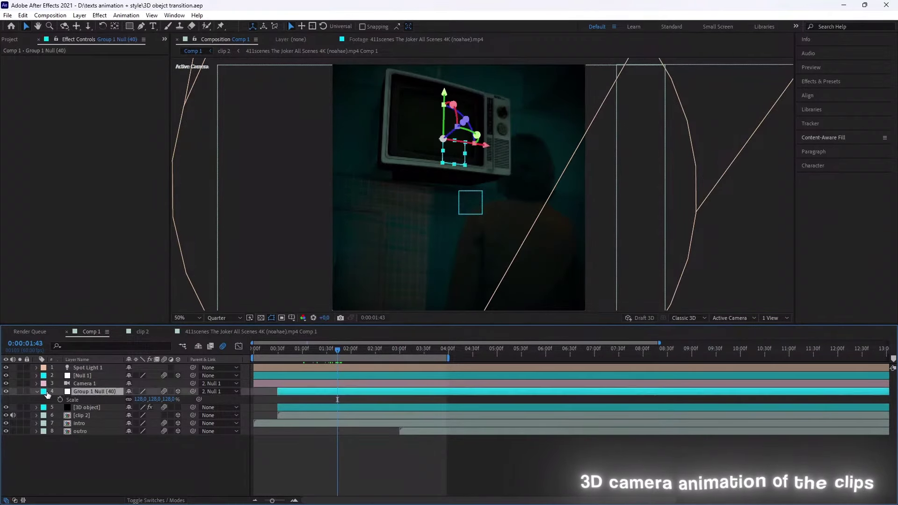
pyautogui.press('u')
pyautogui.moveTo(334, 351); pyautogui.dragTo(335, 349)
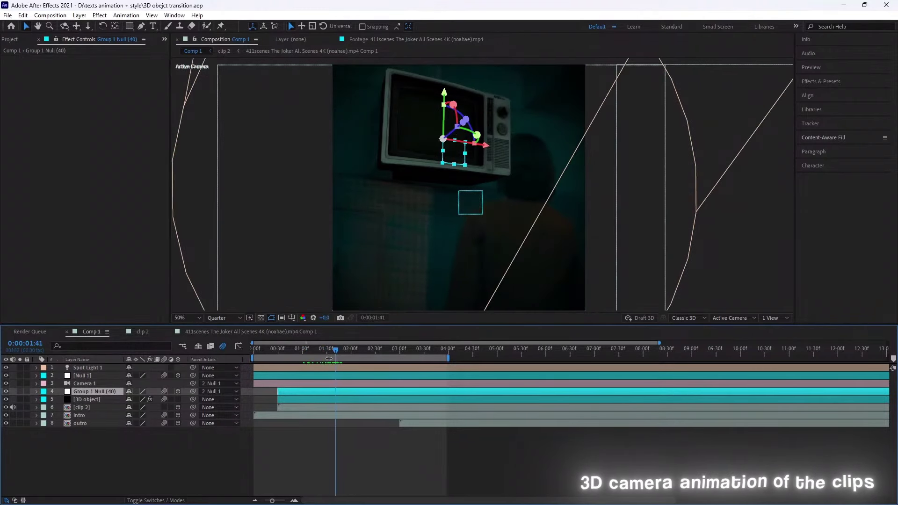
pyautogui.click(355, 399)
pyautogui.hotkey('alt', '[')
# In clip 2, start the fill wall layer at the playhead and move it to the top
pyautogui.click(91, 410)
pyautogui.click(99, 391)
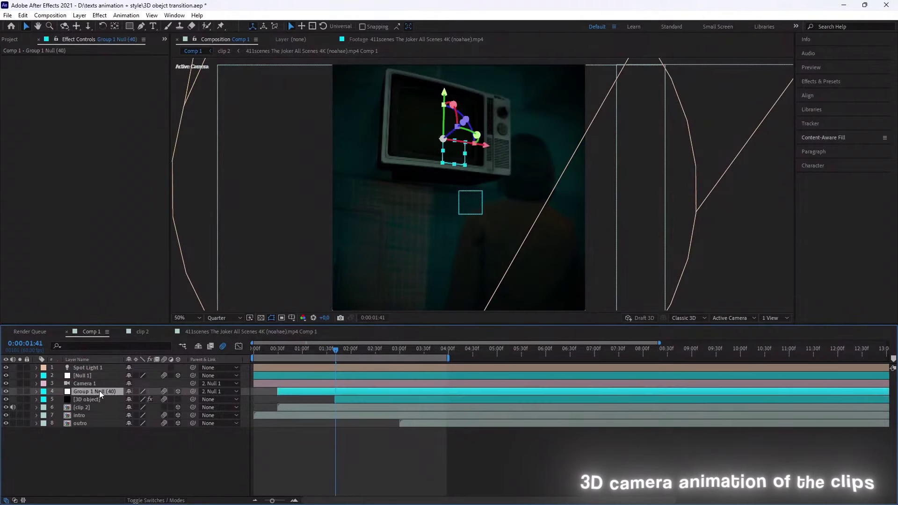
pyautogui.doubleClick(339, 408)
pyautogui.moveTo(264, 376)
pyautogui.mouseDown()
pyautogui.moveTo(302, 377)
pyautogui.moveTo(291, 351)
pyautogui.mouseUp()
pyautogui.moveTo(83, 376); pyautogui.dragTo(86, 370)
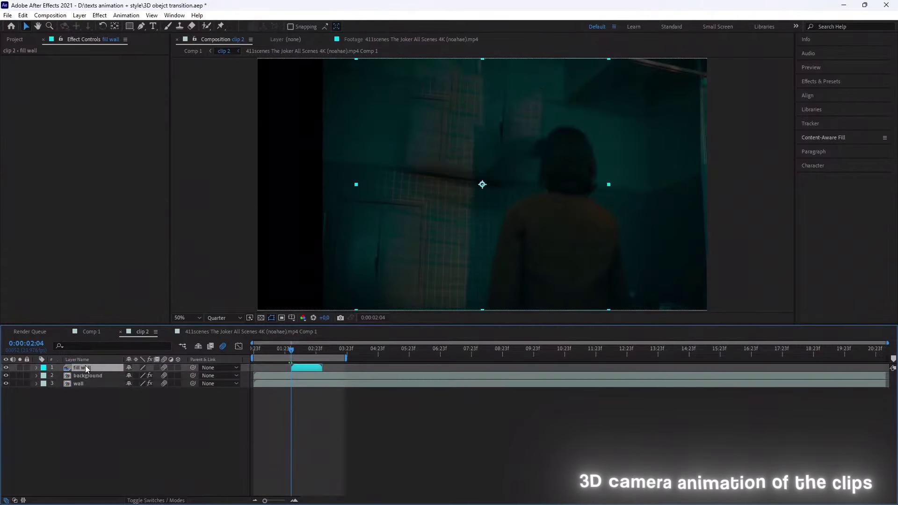
# Back in Comp 1, preview the transition from around 1:07 to 1:41
pyautogui.click(91, 331)
pyautogui.moveTo(339, 349); pyautogui.dragTo(306, 352)
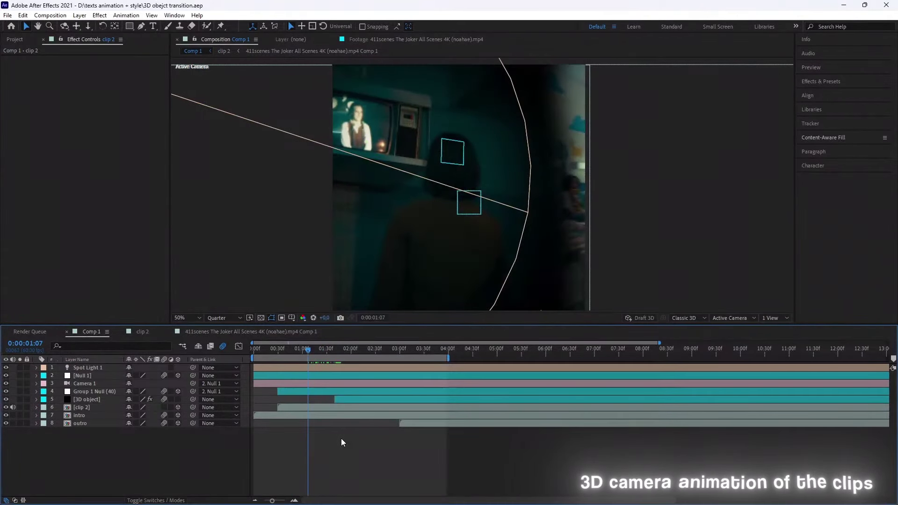
pyautogui.press('space')
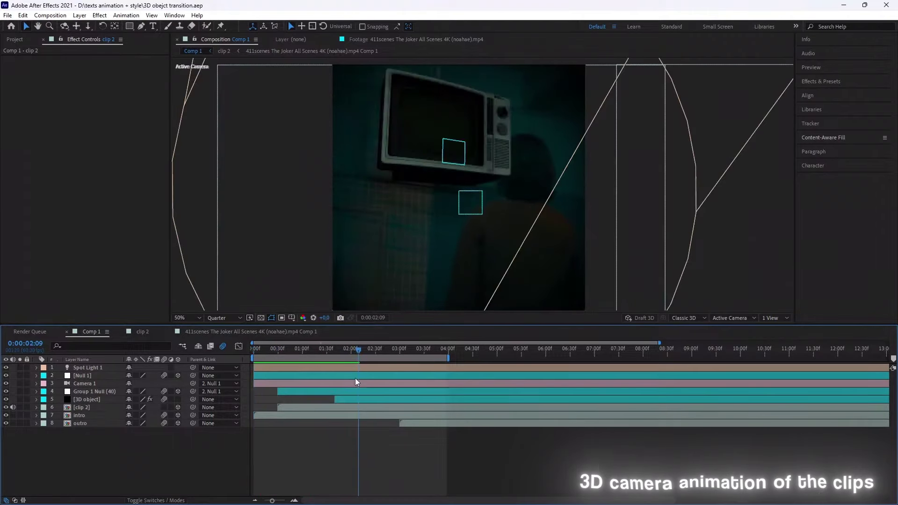
pyautogui.moveTo(340, 350); pyautogui.dragTo(338, 349)
# Apply a Tint effect to the 3D object mapping white to cyan at 40%, then save
pyautogui.click(358, 401)
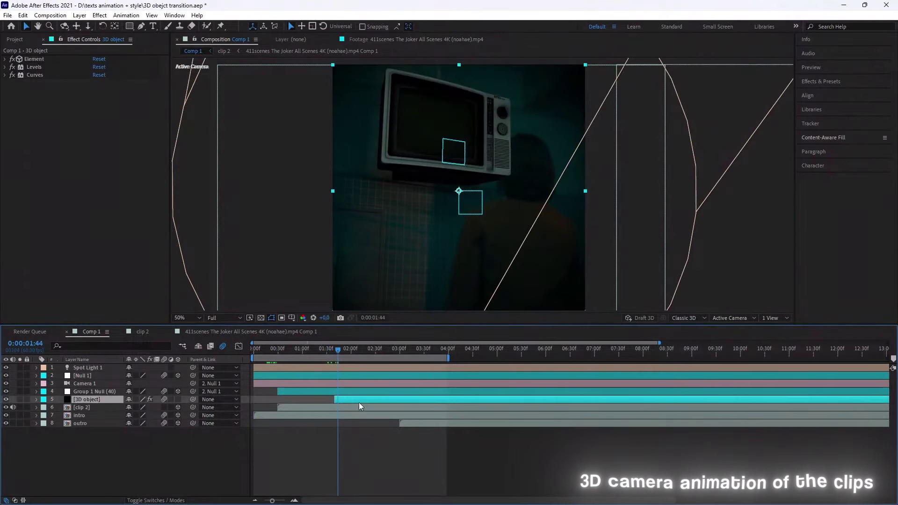
pyautogui.hotkey('ctrl', 'space')
pyautogui.write('tint')
pyautogui.press('Return')
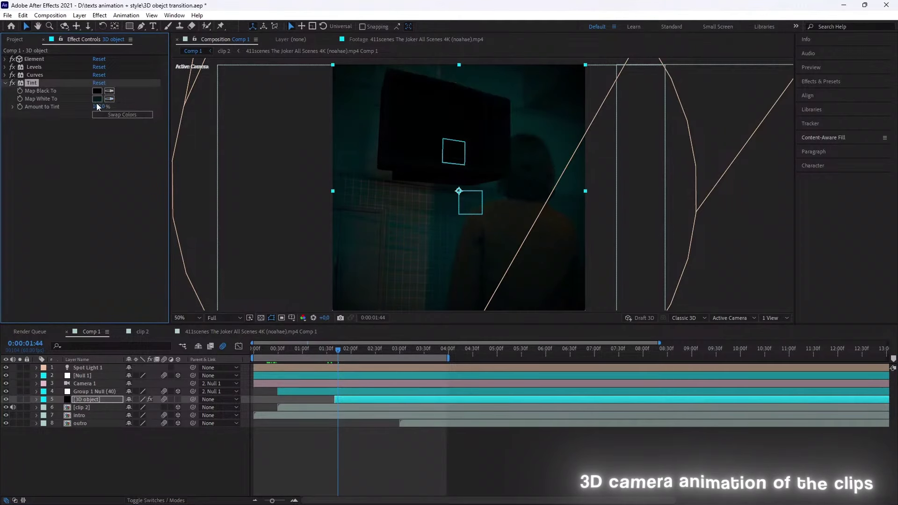
pyautogui.click(97, 99)
pyautogui.press('Return')
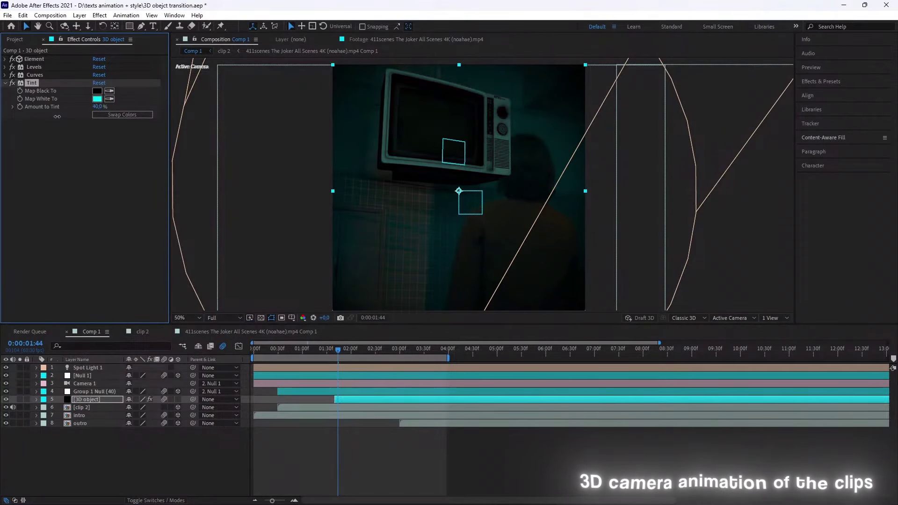
pyautogui.click(337, 459)
pyautogui.hotkey('ctrl', 's')
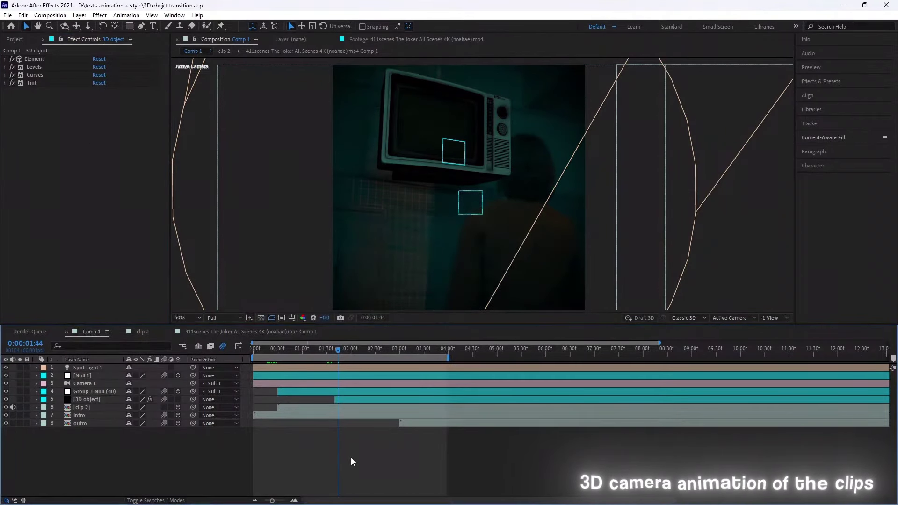
# Slide the outro clip so it starts at 1:40
pyautogui.moveTo(328, 349); pyautogui.dragTo(335, 343)
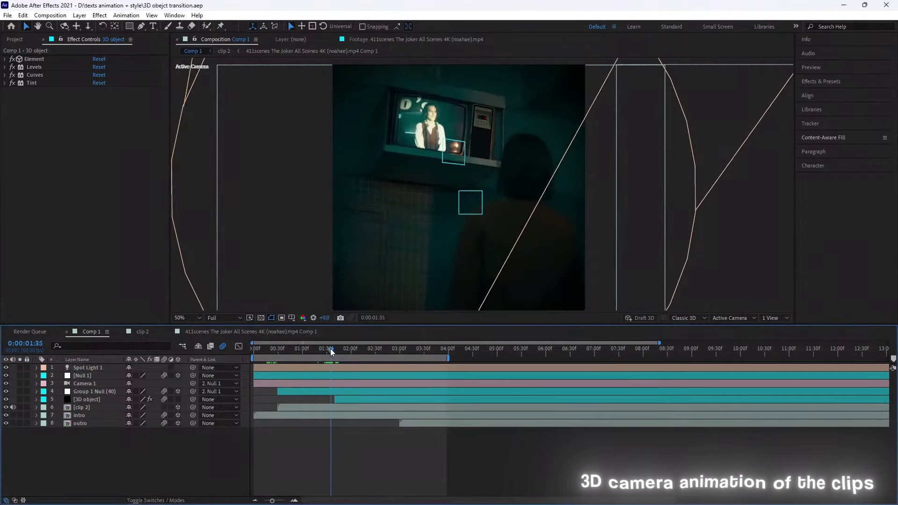
pyautogui.click(333, 350)
pyautogui.moveTo(431, 423); pyautogui.dragTo(366, 428)
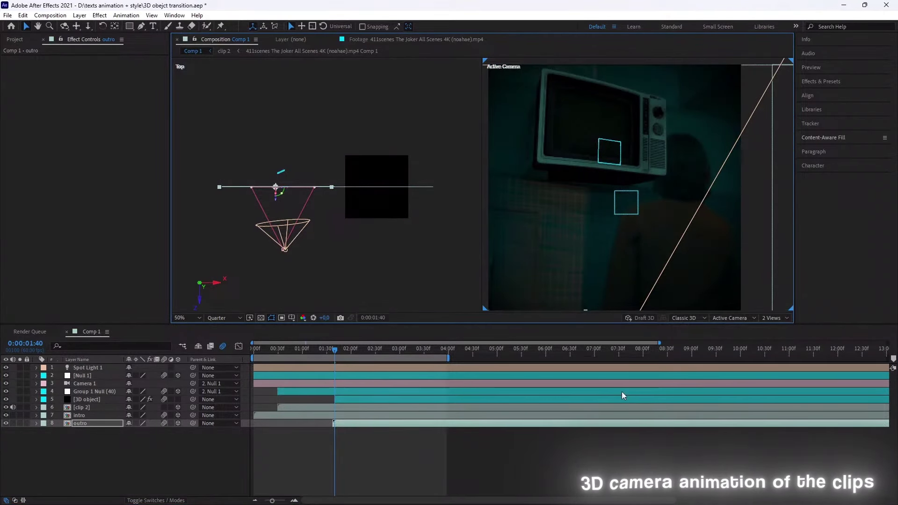
# Create Null 2, parent Null 1 to it, and keyframe Null 2 sliding down to the outro at 2:20
pyautogui.click(355, 437)
pyautogui.hotkey('ctrl', 'alt', 'shift', 'y')
pyautogui.moveTo(193, 384); pyautogui.dragTo(89, 368)
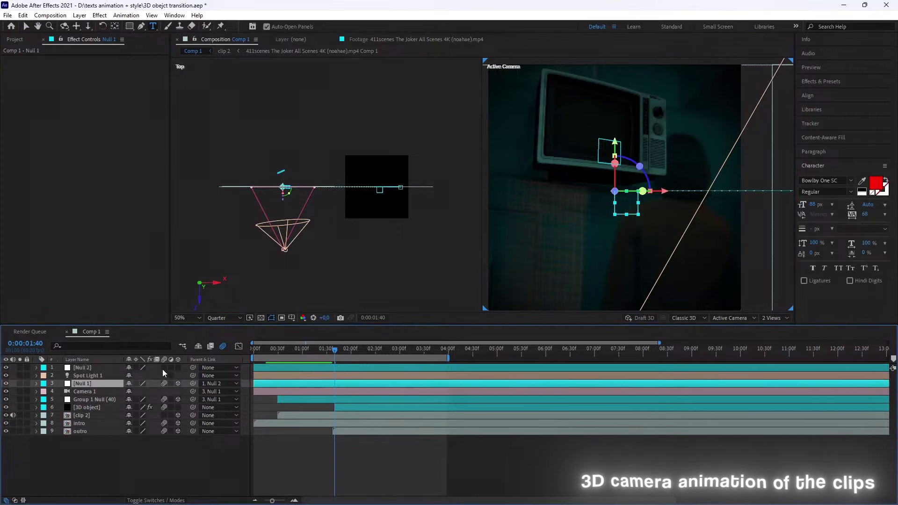
pyautogui.click(336, 391)
pyautogui.click(306, 348)
pyautogui.click(273, 369)
pyautogui.press('u')
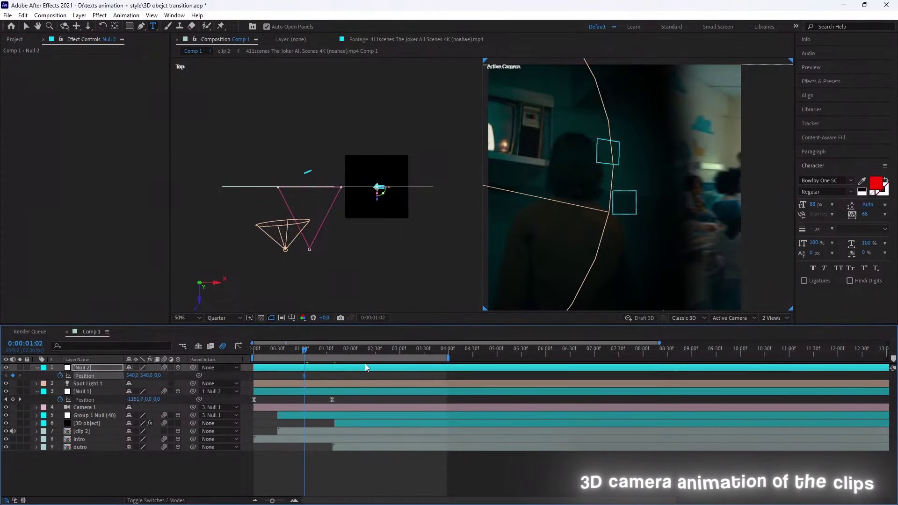
pyautogui.click(368, 350)
pyautogui.moveTo(146, 376); pyautogui.dragTo(711, 314)
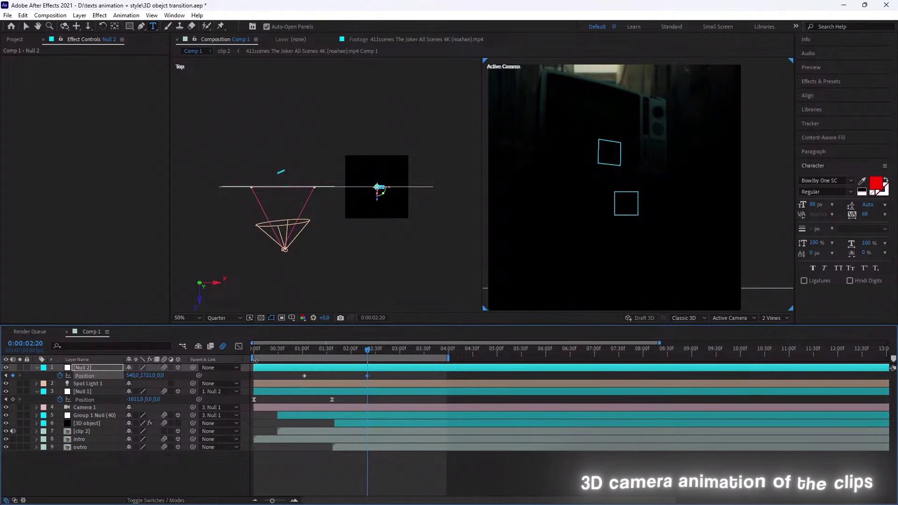
# Turn off Accepts Lights on the outro layer and delete Spot Light 1
pyautogui.click(32, 447)
pyautogui.click(36, 448)
pyautogui.click(130, 445)
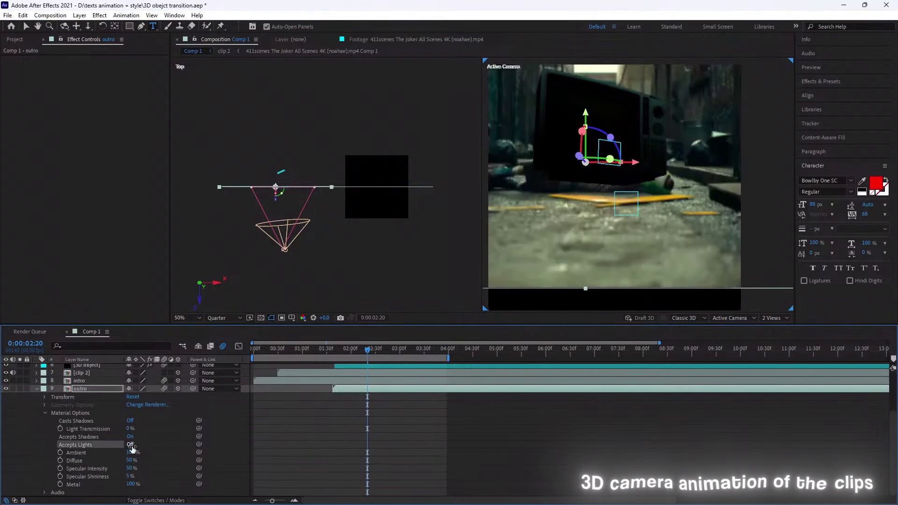
pyautogui.press('u')
pyautogui.click(6, 385)
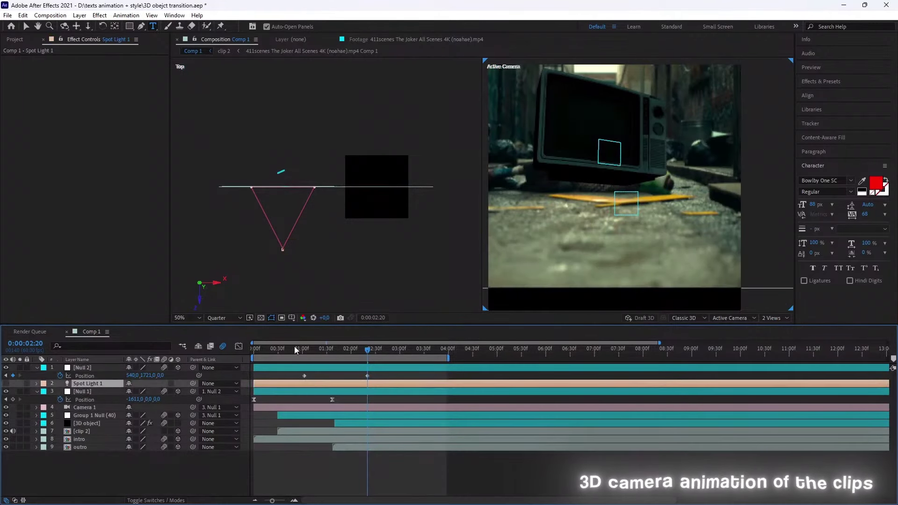
pyautogui.press('Delete')
# Fine-tune Null 2's Position Y to 1593 and switch back to a single view
pyautogui.click(78, 377)
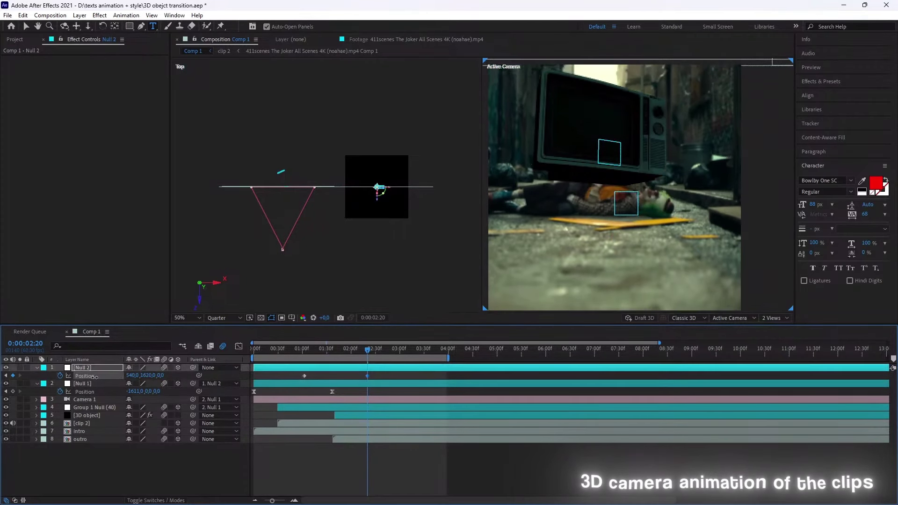
pyautogui.moveTo(145, 376); pyautogui.dragTo(149, 375)
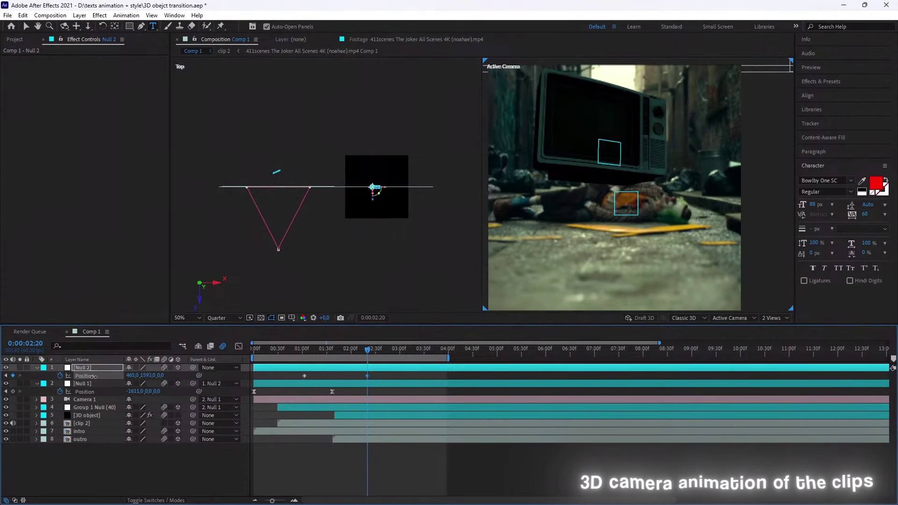
pyautogui.click(81, 439)
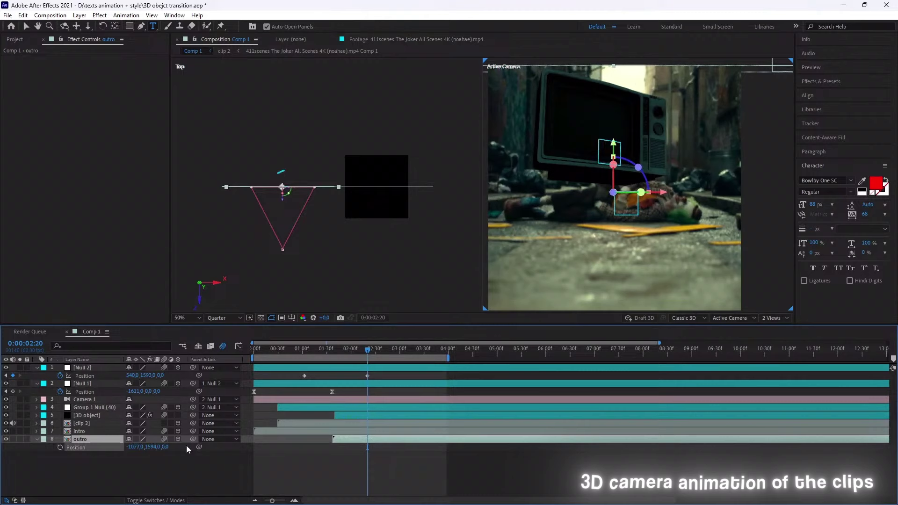
pyautogui.click(774, 318)
pyautogui.click(779, 329)
pyautogui.moveTo(367, 350); pyautogui.dragTo(325, 356)
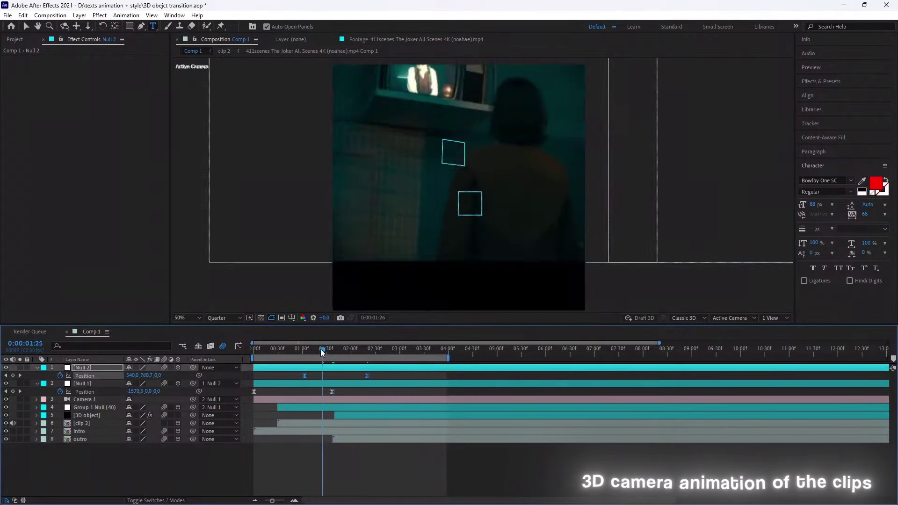
# Ease Null 2's Position keyframes to about 45% influence in the speed graph, save, and preview
pyautogui.click(332, 350)
pyautogui.click(85, 375)
pyautogui.click(238, 346)
pyautogui.moveTo(311, 474); pyautogui.dragTo(318, 473)
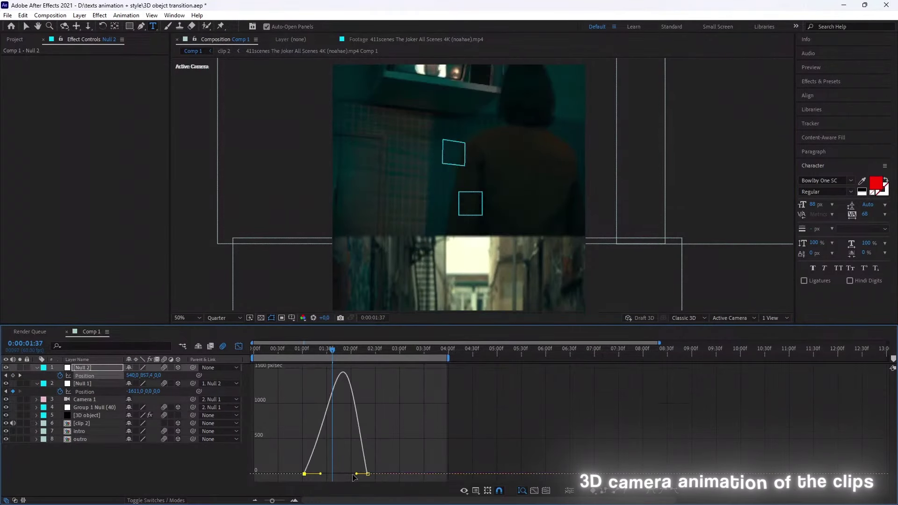
pyautogui.hotkey('ctrl', 's')
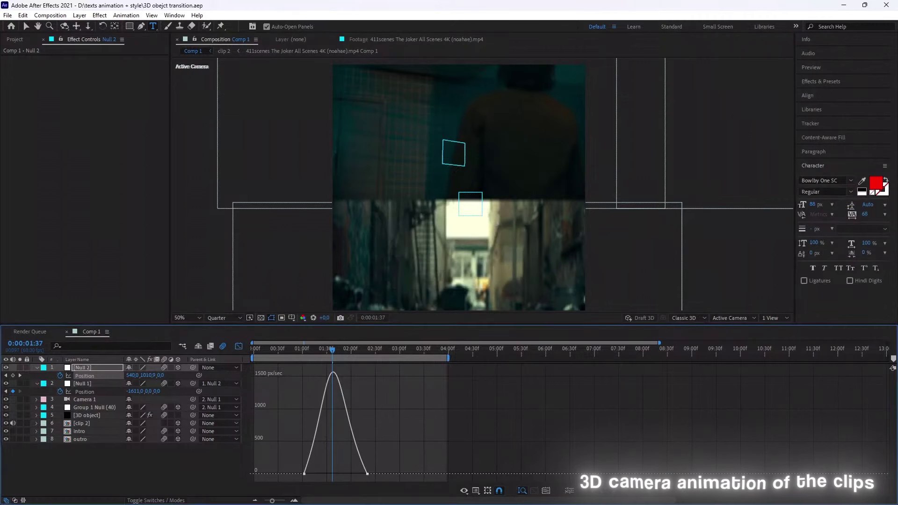
pyautogui.click(239, 346)
pyautogui.press('space')
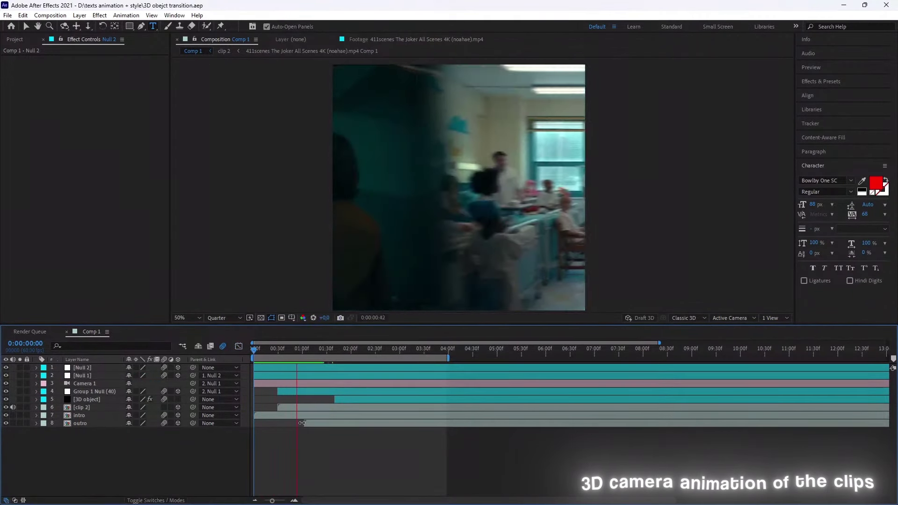
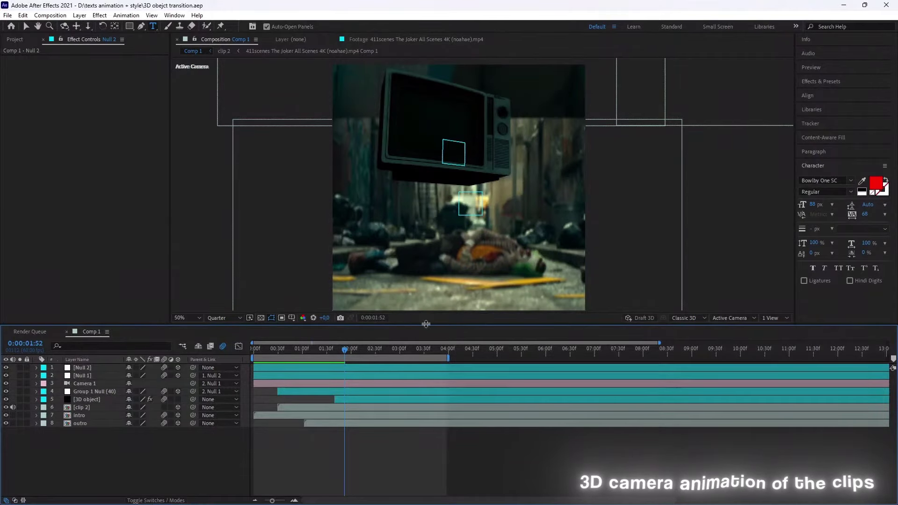
# Parent the 3D object layer to Null 1
pyautogui.click(311, 348)
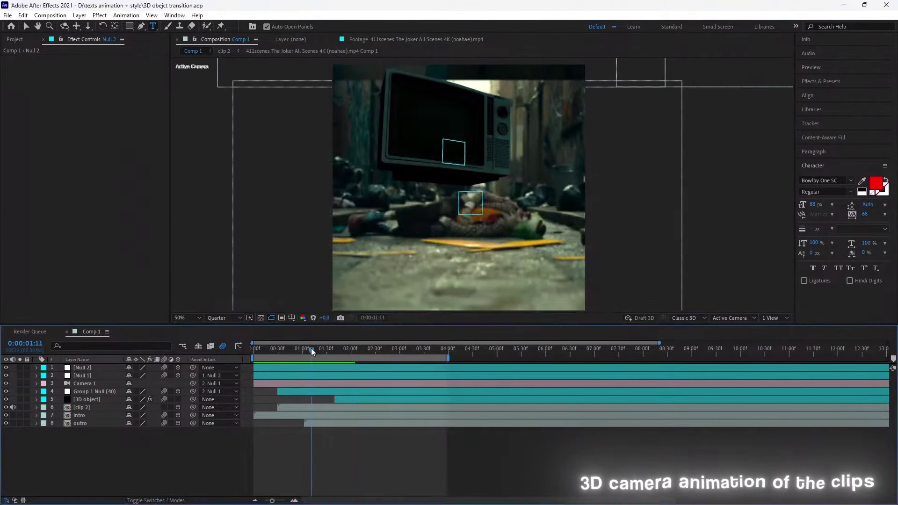
pyautogui.moveTo(311, 348)
pyautogui.mouseDown()
pyautogui.moveTo(248, 349)
pyautogui.moveTo(305, 348)
pyautogui.mouseUp()
pyautogui.moveTo(193, 400); pyautogui.dragTo(89, 377)
pyautogui.moveTo(304, 350)
pyautogui.mouseDown()
pyautogui.moveTo(316, 357)
pyautogui.moveTo(304, 374)
pyautogui.moveTo(304, 351)
pyautogui.moveTo(312, 367)
pyautogui.mouseUp()
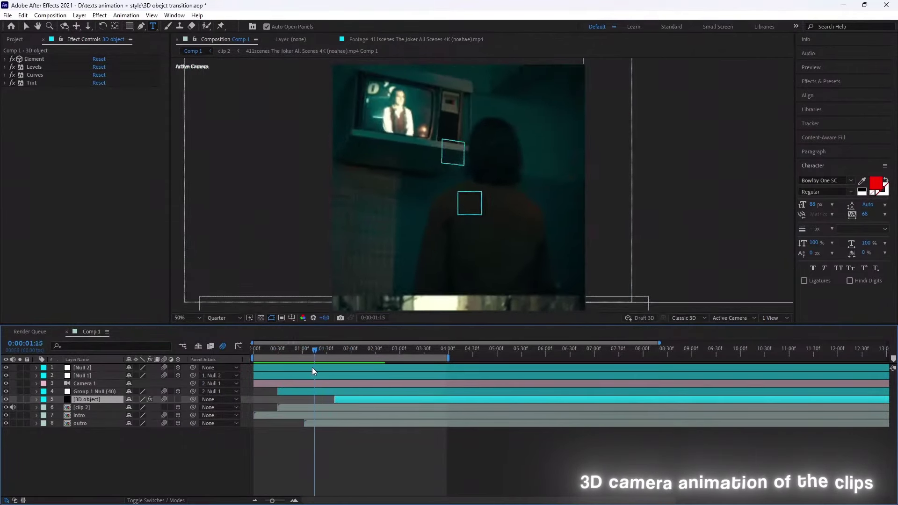
# Retime Null 2's Position move by pushing its second keyframe and the whole move later
pyautogui.click(347, 366)
pyautogui.press('p')
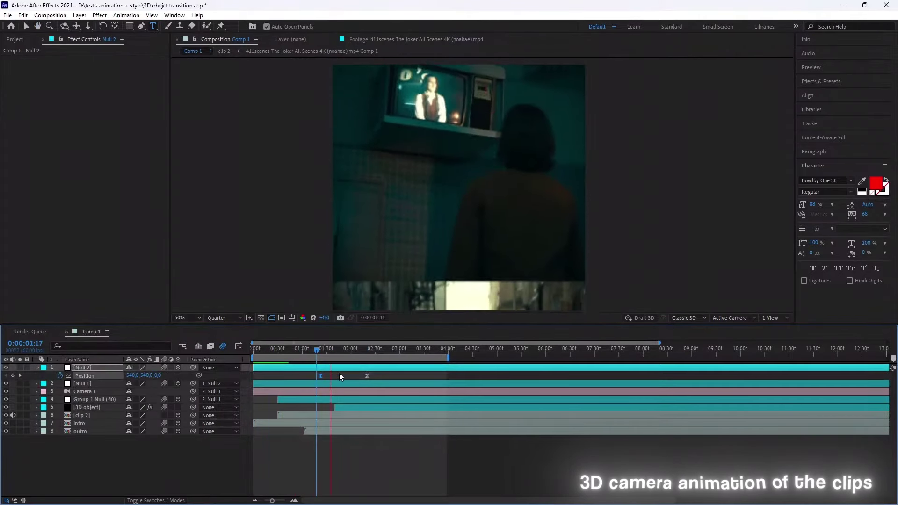
pyautogui.moveTo(368, 375); pyautogui.dragTo(379, 376)
pyautogui.press('space')
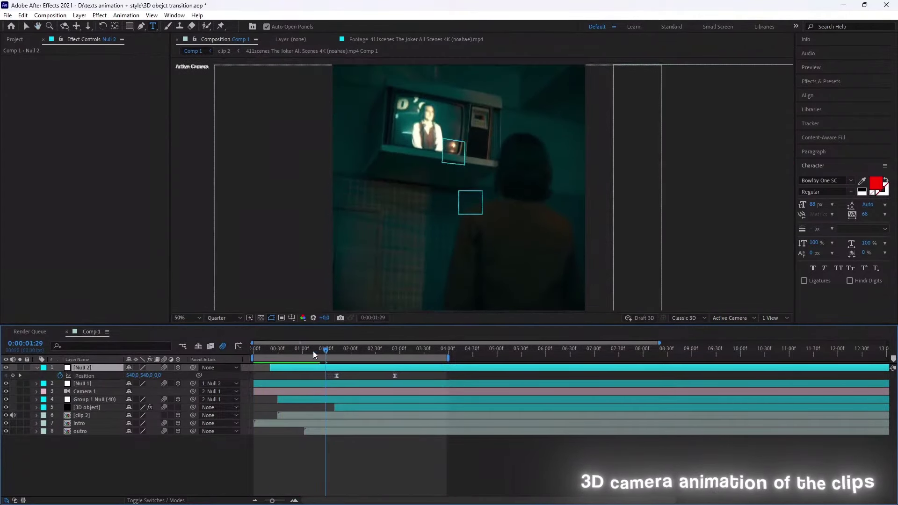
pyautogui.moveTo(300, 368); pyautogui.dragTo(326, 376)
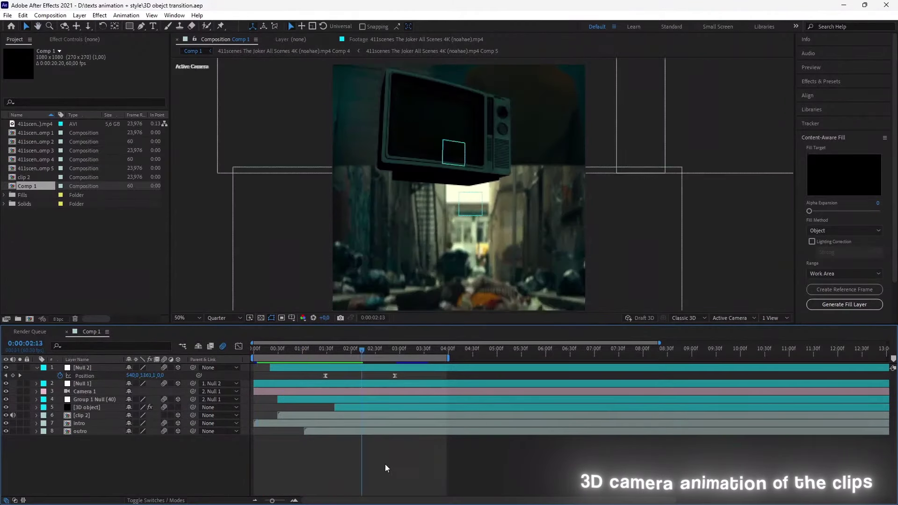
# Trim the 3D object layer to start at about 1:28
pyautogui.click(327, 349)
pyautogui.click(343, 407)
pyautogui.hotkey('alt', '[')
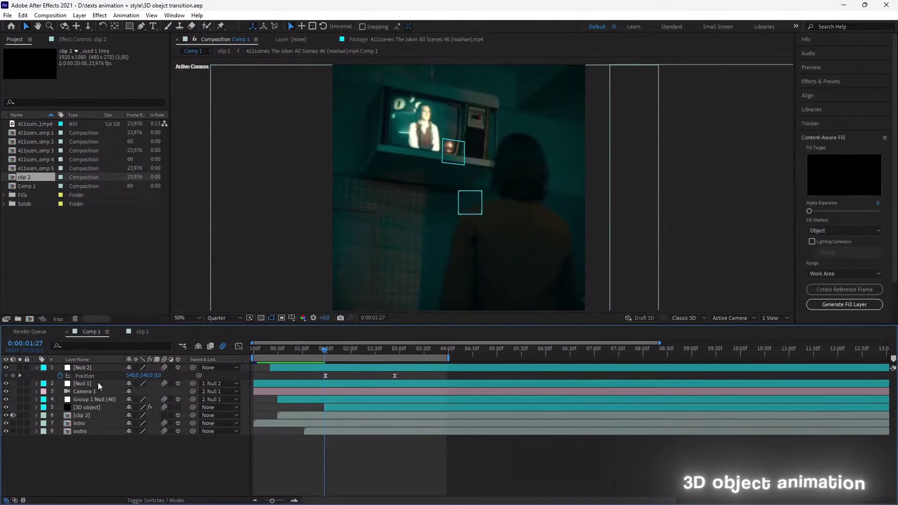
# Keyframe Group 1 Null (40) Position at 1:27 and drop the TV out of frame near 2:58
pyautogui.click(103, 383)
pyautogui.click(102, 391)
pyautogui.press('p')
pyautogui.click(59, 400)
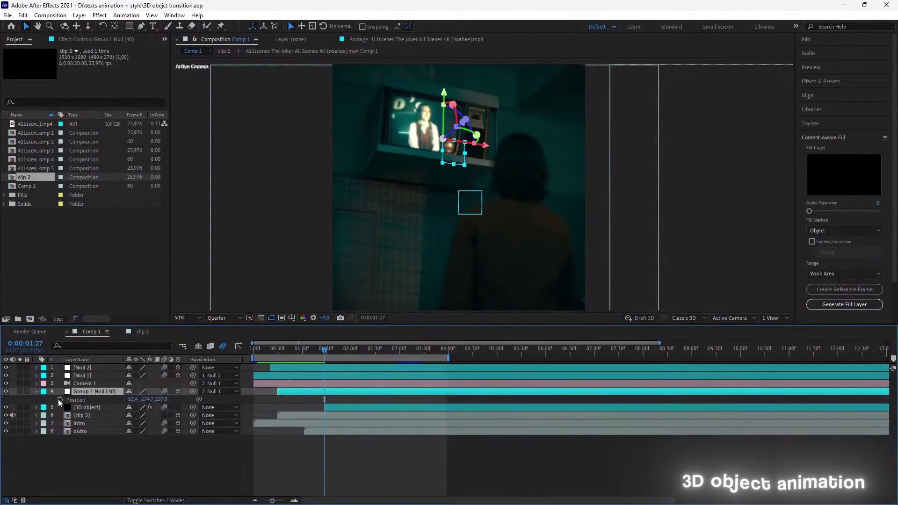
pyautogui.click(340, 349)
pyautogui.moveTo(340, 349); pyautogui.dragTo(395, 344)
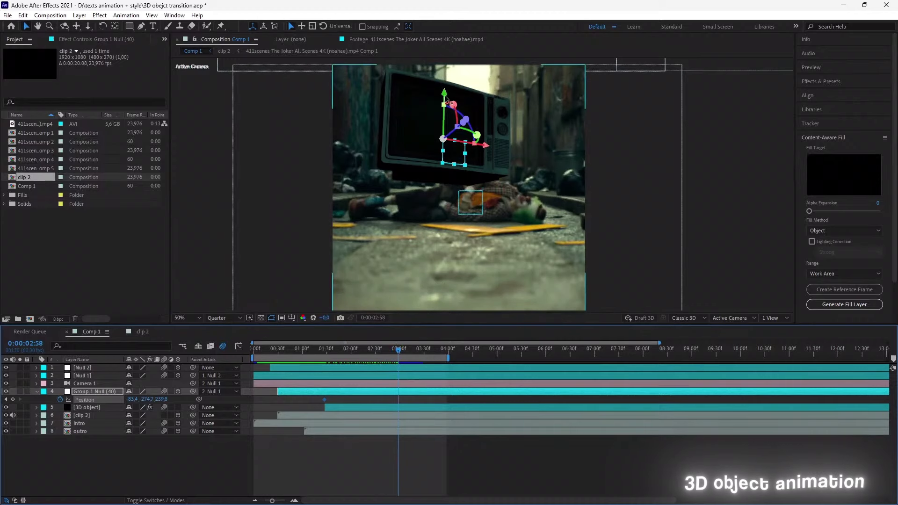
pyautogui.moveTo(447, 99); pyautogui.dragTo(425, 256)
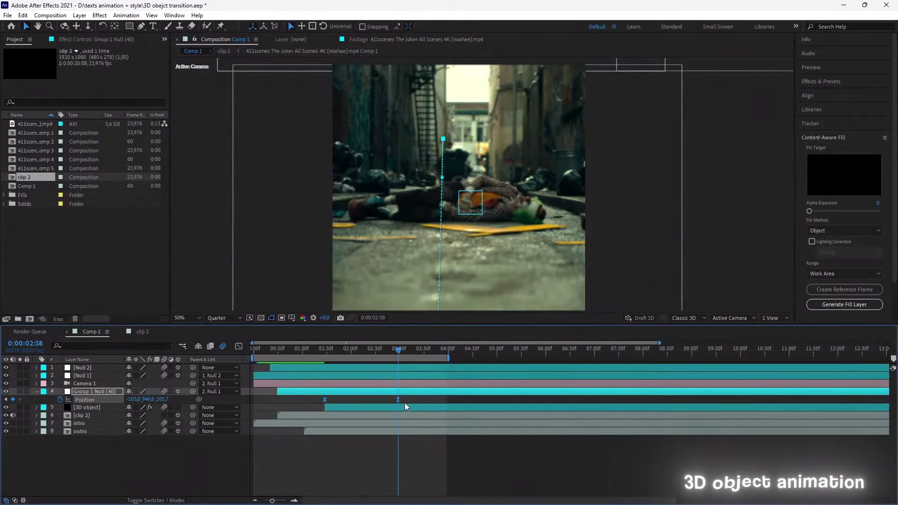
pyautogui.press('space')
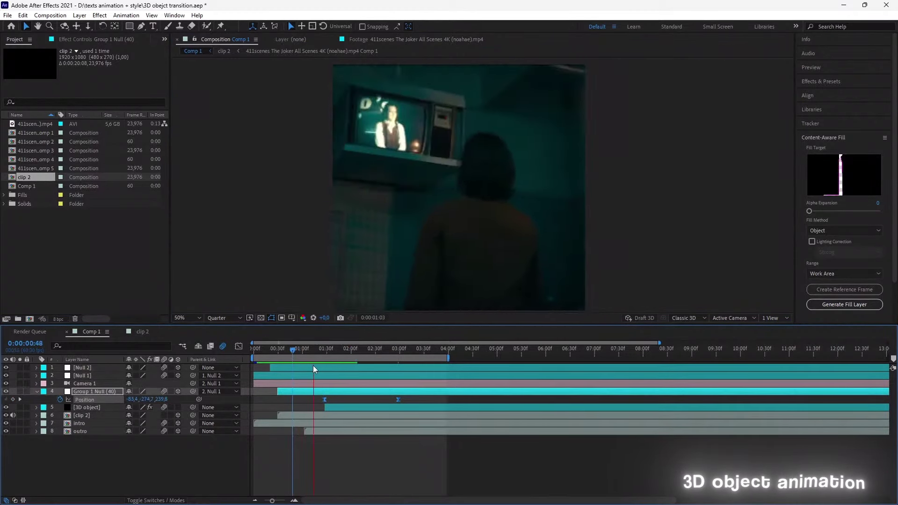
# Add X/Y/Z Rotation keyframes from 1:27 so the TV tilts as it drops
pyautogui.click(325, 358)
pyautogui.press('r')
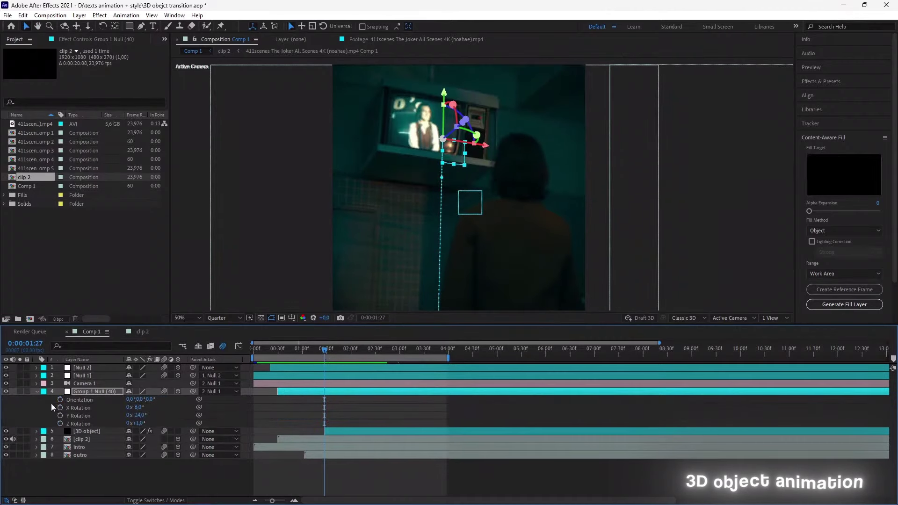
pyautogui.moveTo(52, 403); pyautogui.dragTo(52, 425)
pyautogui.click(60, 407)
pyautogui.hotkey('shift', 'pagedown')
pyautogui.hotkey('shift', 'pagedown')
pyautogui.moveTo(137, 416); pyautogui.dragTo(148, 416)
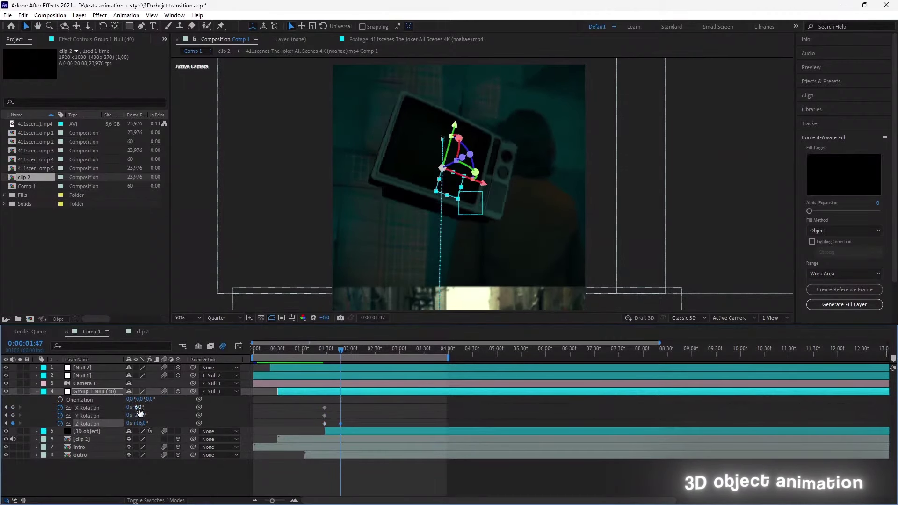
pyautogui.press('space')
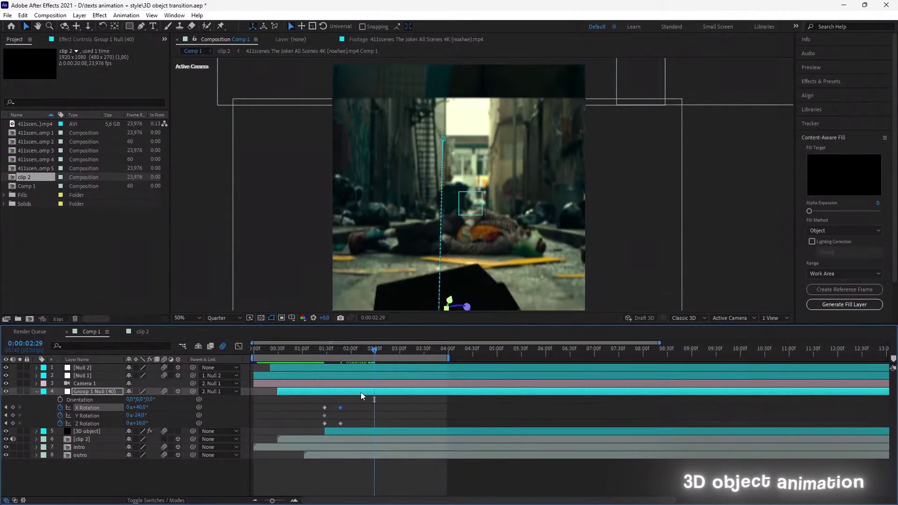
pyautogui.moveTo(406, 429); pyautogui.dragTo(313, 405)
pyautogui.click(280, 359)
pyautogui.press('space')
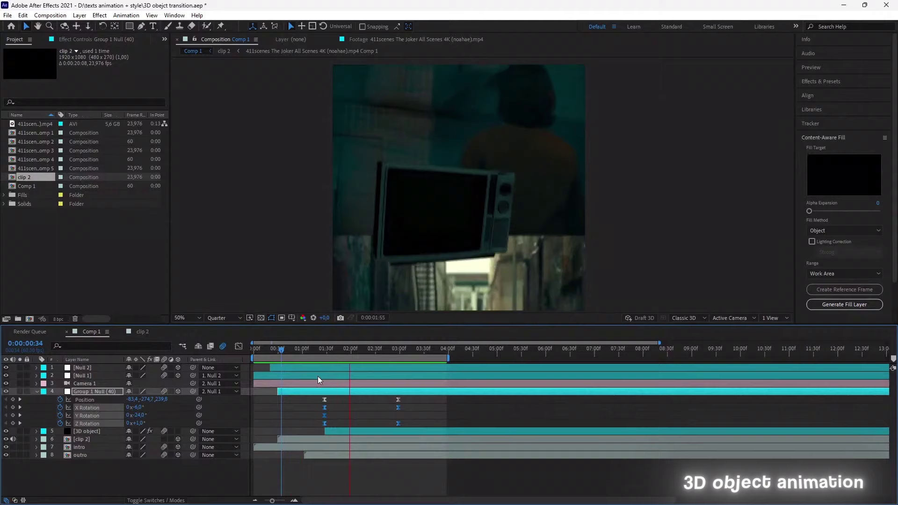
# Pull the null's Position keyframe a couple of frames earlier and preview the retimed drop
pyautogui.click(321, 359)
pyautogui.moveTo(333, 350); pyautogui.dragTo(322, 350)
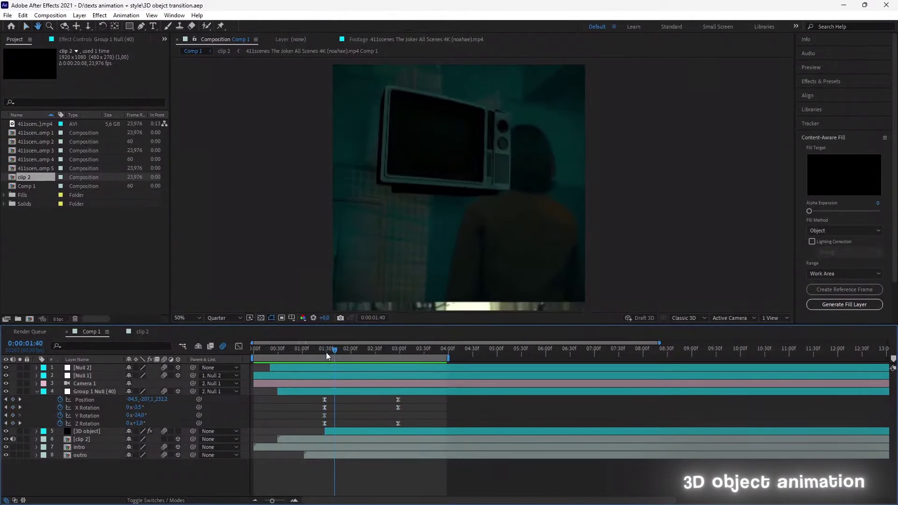
pyautogui.press('k')
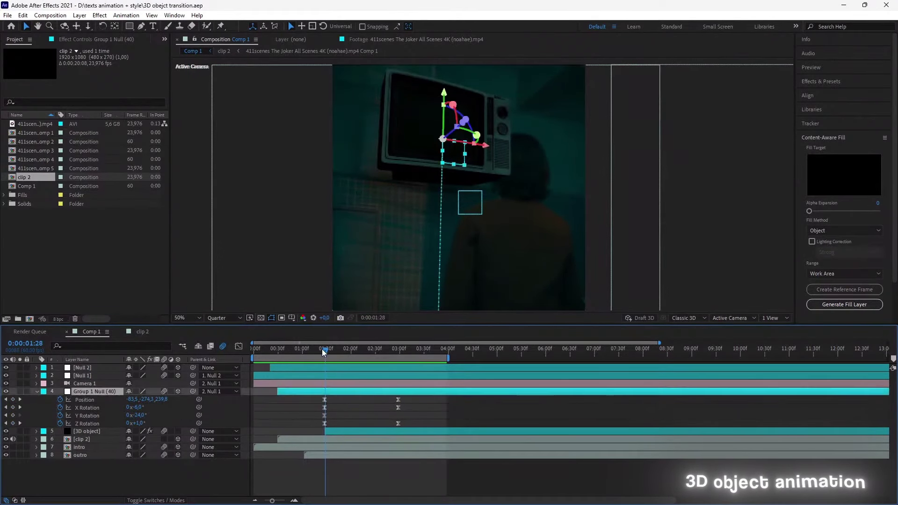
pyautogui.press('s')
pyautogui.press('pagedown')
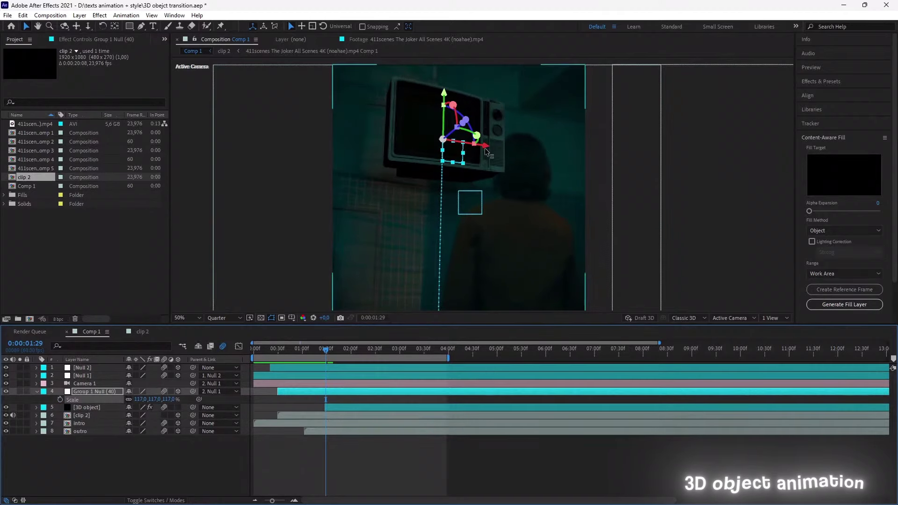
pyautogui.press('pagedown')
pyautogui.press('p')
pyautogui.hotkey('shift', 'r')
pyautogui.click(294, 501)
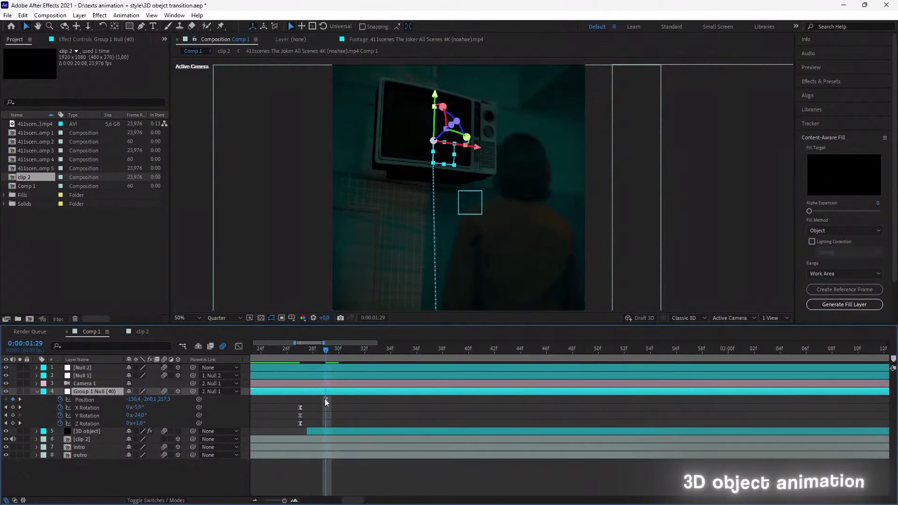
pyautogui.moveTo(326, 400); pyautogui.dragTo(301, 401)
pyautogui.press('space')
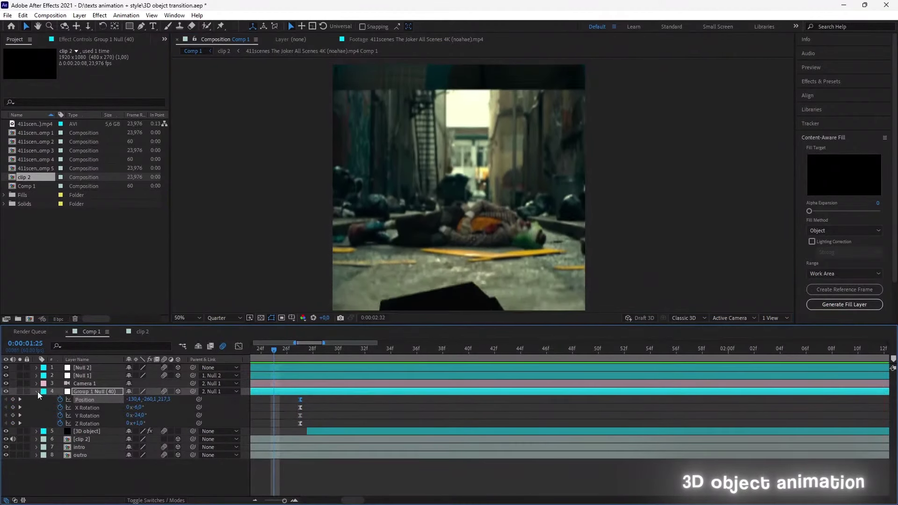
pyautogui.click(36, 392)
pyautogui.scroll(-5, 313, 350)
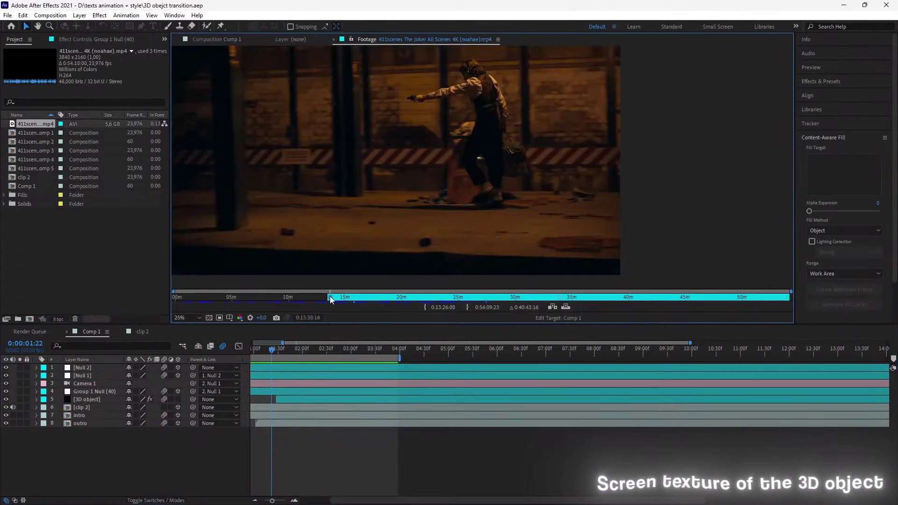
# Set the Joker footage's start at the Pogo's stage scene
pyautogui.moveTo(330, 296); pyautogui.dragTo(425, 296)
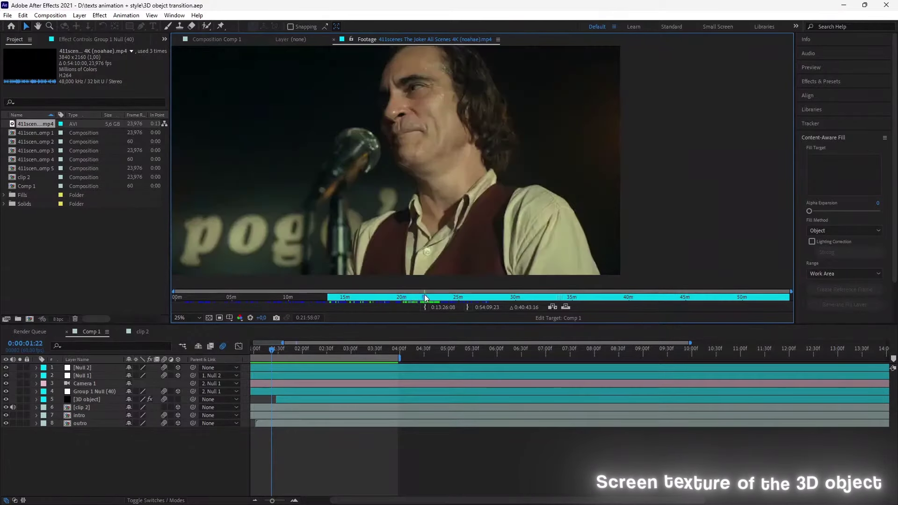
pyautogui.click(270, 350)
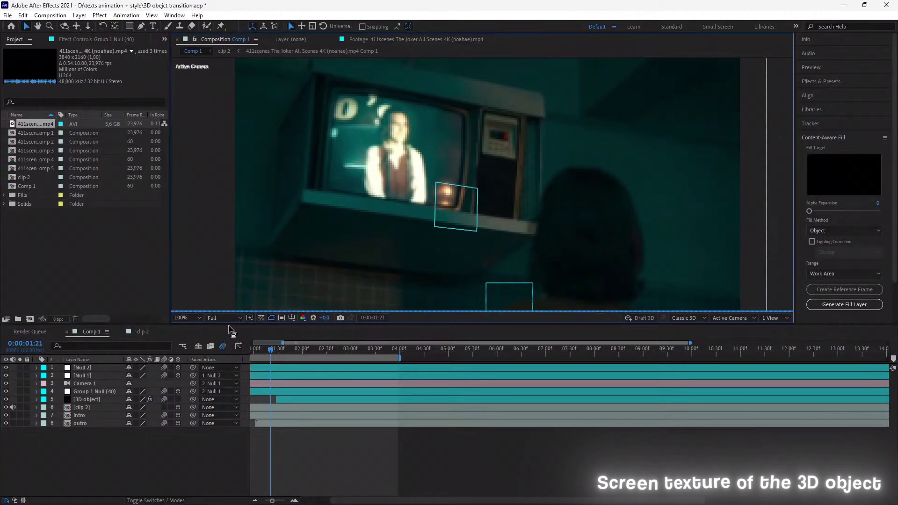
pyautogui.doubleClick(38, 123)
pyautogui.click(378, 297)
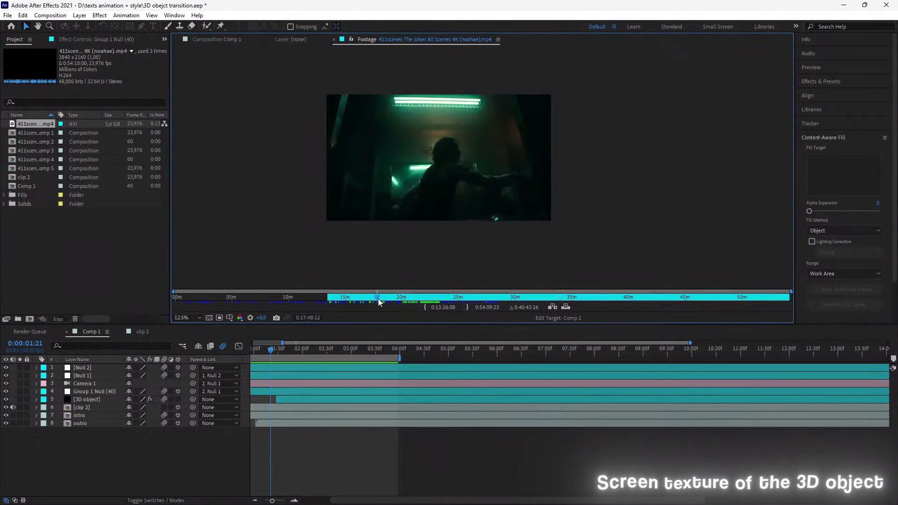
pyautogui.moveTo(378, 298); pyautogui.dragTo(428, 295)
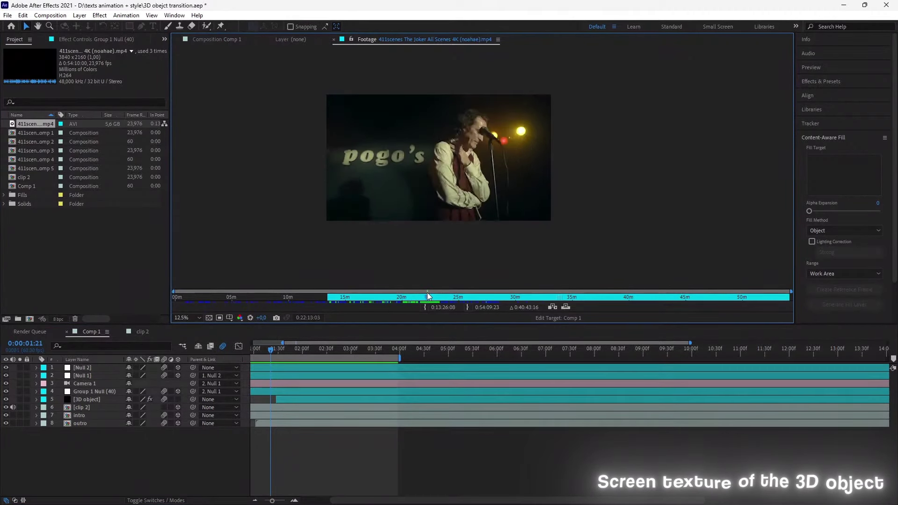
pyautogui.click(425, 307)
# Add the trimmed footage to Comp 1 as a bottom layer named 'texture'
pyautogui.moveTo(38, 124); pyautogui.dragTo(264, 433)
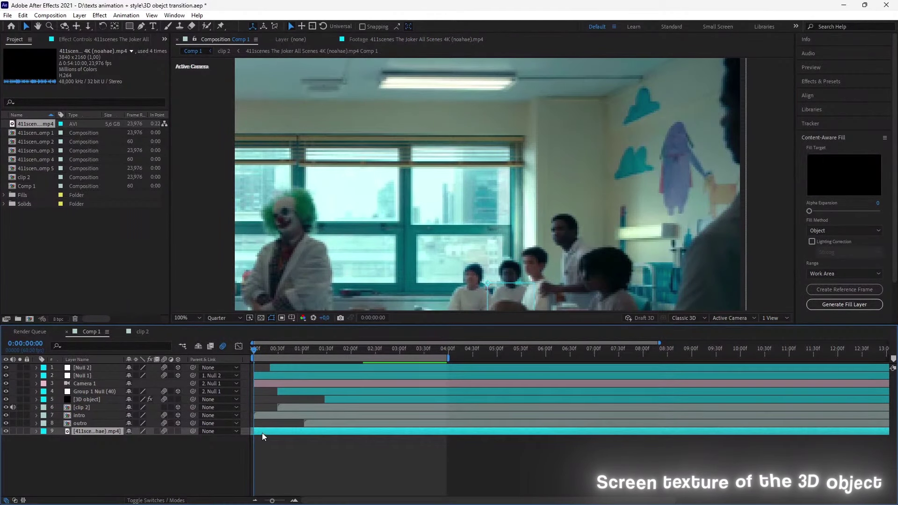
pyautogui.press('Return')
pyautogui.write('texture')
pyautogui.press('Return')
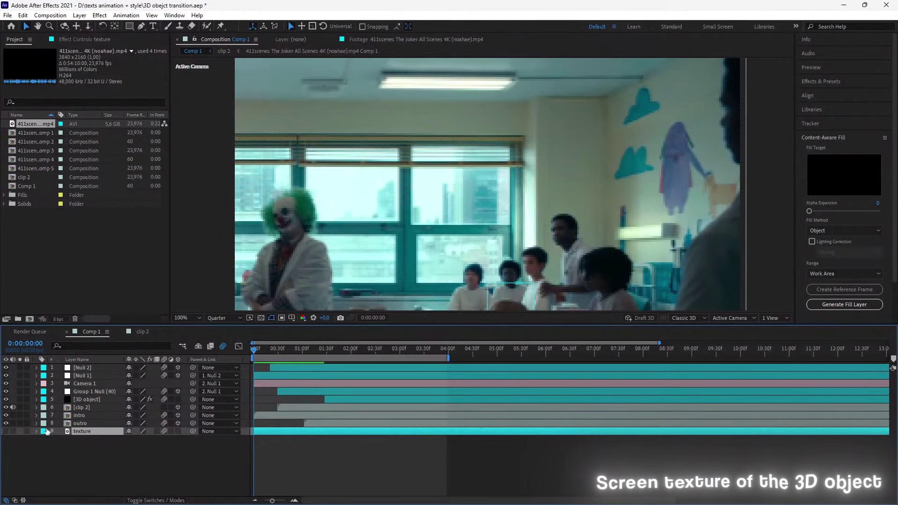
# Assign the texture layer as a custom texture layer on the 3D object
pyautogui.click(86, 399)
pyautogui.click(13, 135)
pyautogui.click(22, 152)
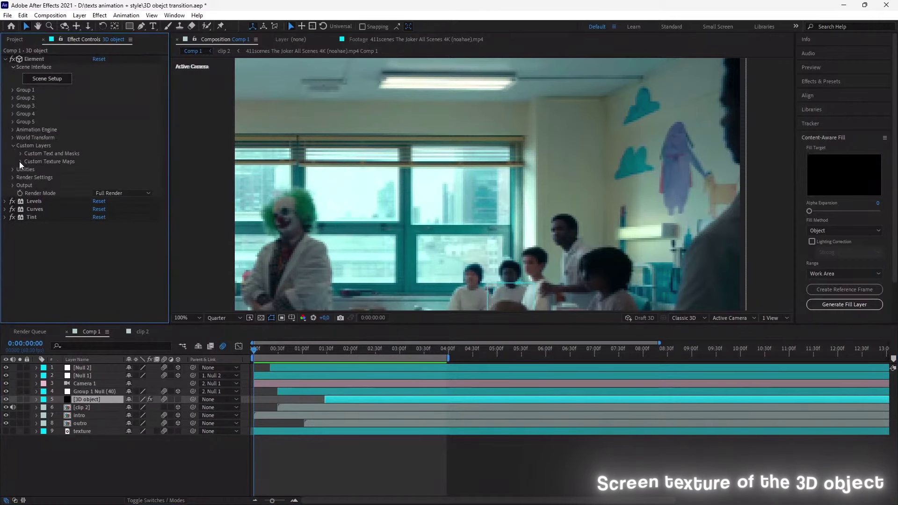
pyautogui.click(108, 191)
pyautogui.click(134, 272)
# Set the 09_-_Default material's diffuse texture to Custom Layer 2 in Element 3D
pyautogui.click(49, 80)
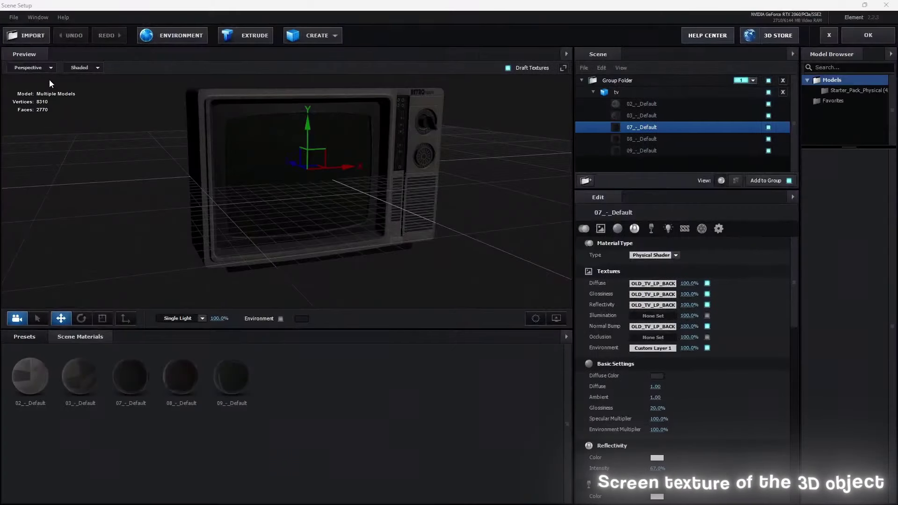
pyautogui.click(693, 150)
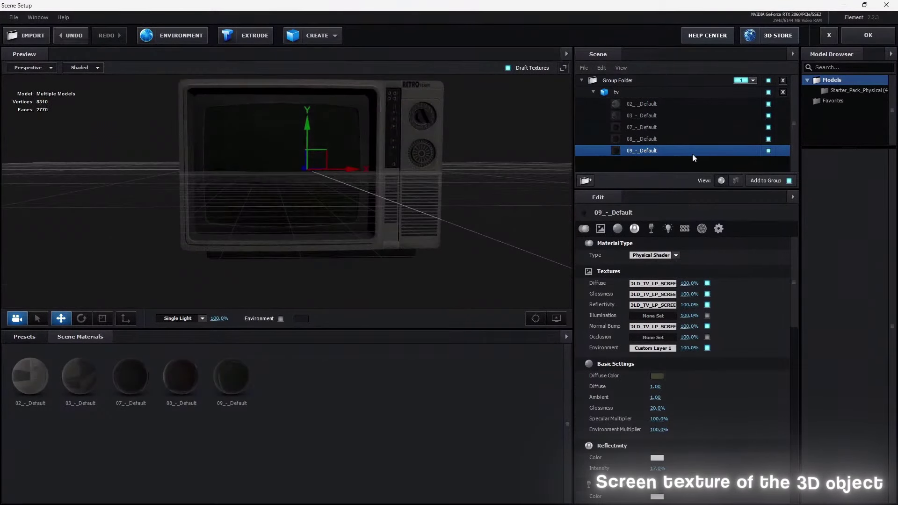
pyautogui.click(654, 291)
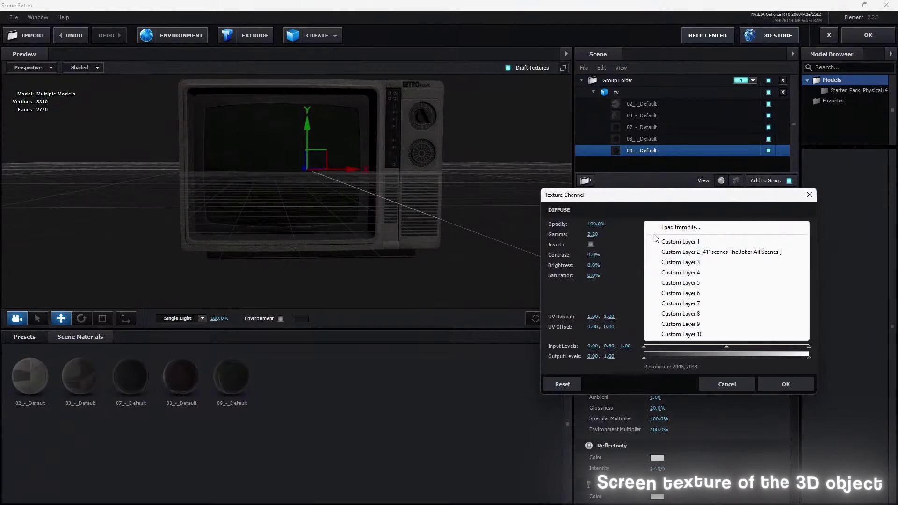
pyautogui.click(691, 300)
pyautogui.click(736, 380)
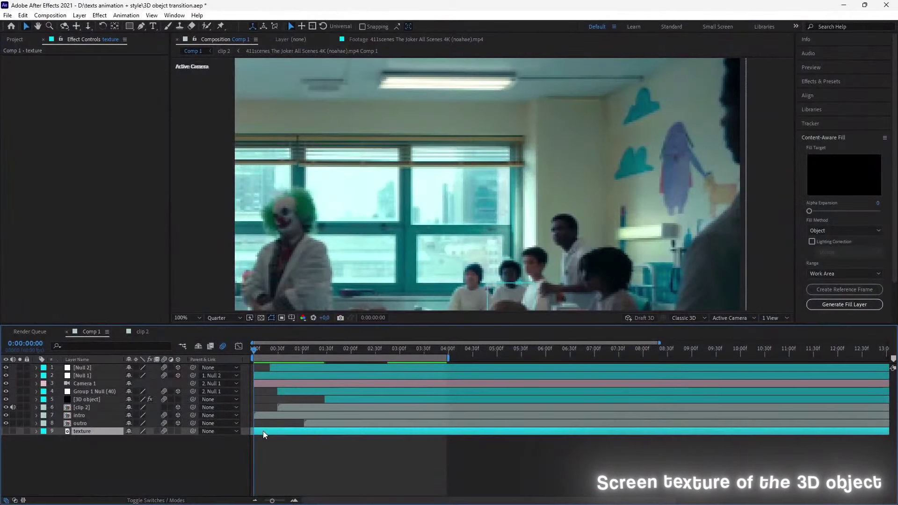
# Pre-compose the texture layer into texture Comp 1 and fit the footage to the comp
pyautogui.hotkey('ctrl', 'shift', 'c')
pyautogui.click(373, 339)
pyautogui.doubleClick(282, 430)
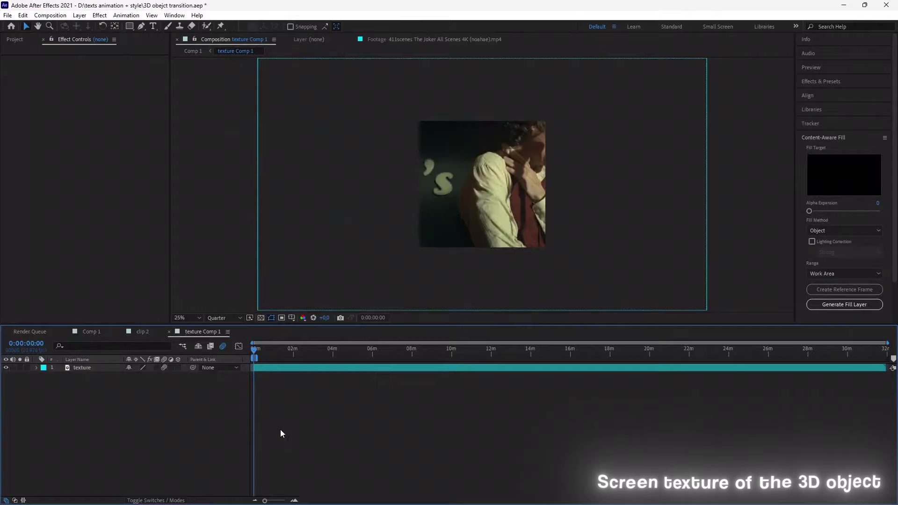
pyautogui.rightClick(311, 369)
pyautogui.click(456, 134)
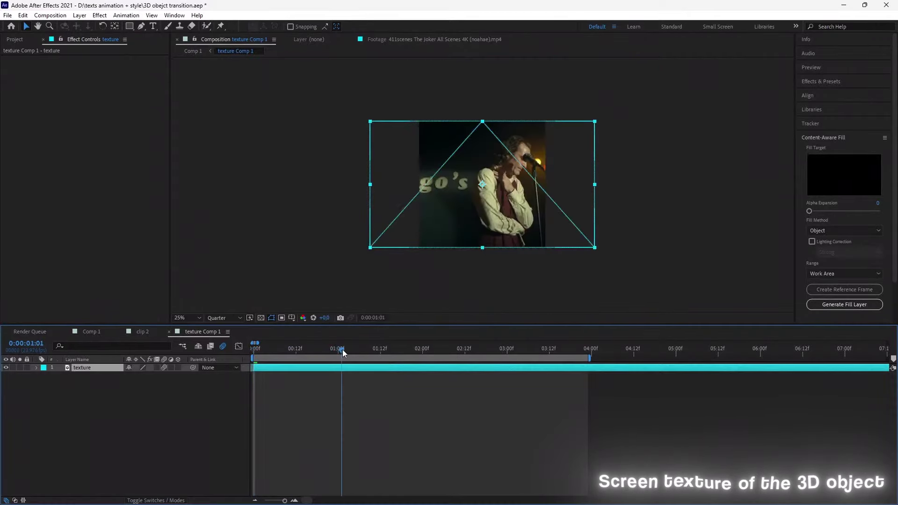
# Adjust and apply texture Comp 1's Composition Settings
pyautogui.moveTo(342, 349); pyautogui.dragTo(274, 366)
pyautogui.press('p')
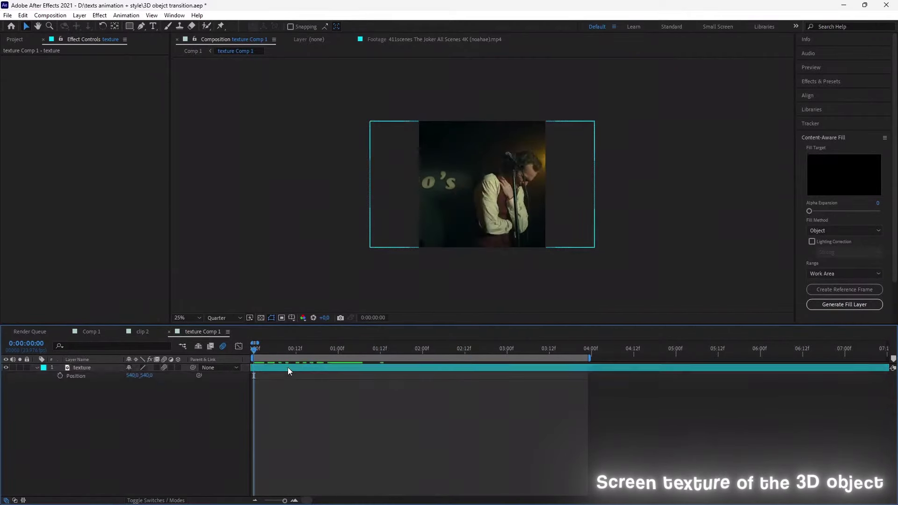
pyautogui.click(288, 367)
pyautogui.hotkey('ctrl', 'k')
pyautogui.press('Return')
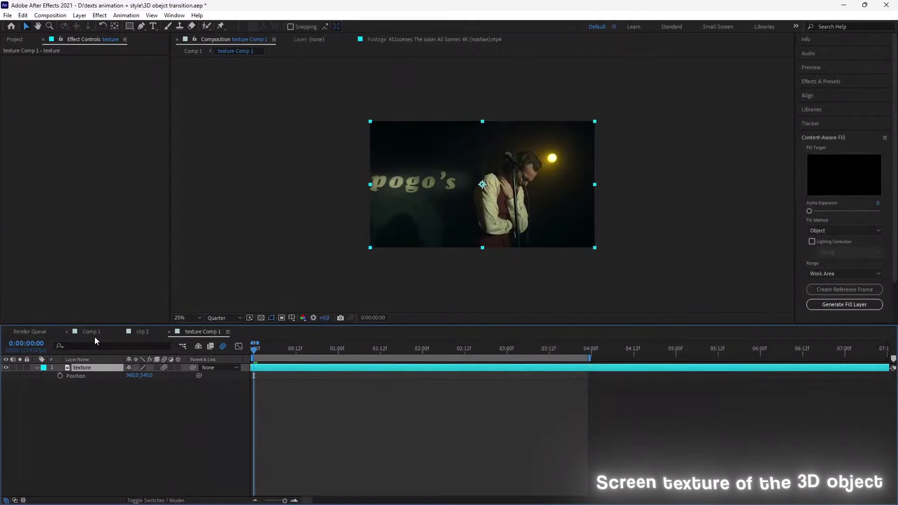
# Set the 3D object's Custom Layer 2 to texture Comp 1 in Comp 1
pyautogui.click(91, 331)
pyautogui.click(83, 399)
pyautogui.click(113, 191)
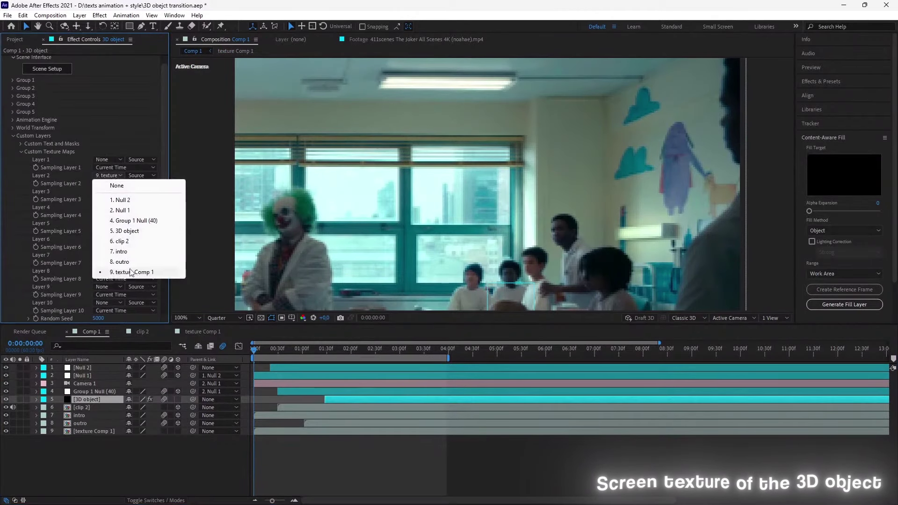
pyautogui.click(108, 269)
pyautogui.click(47, 79)
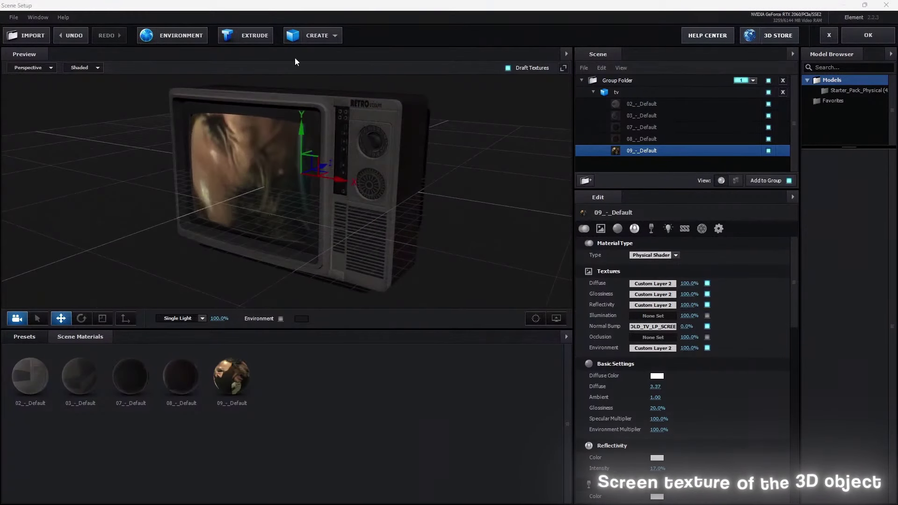
# Add a plane, rotate it upright, and hide the original 09_-_Default screen material
pyautogui.click(312, 35)
pyautogui.click(333, 57)
pyautogui.click(770, 164)
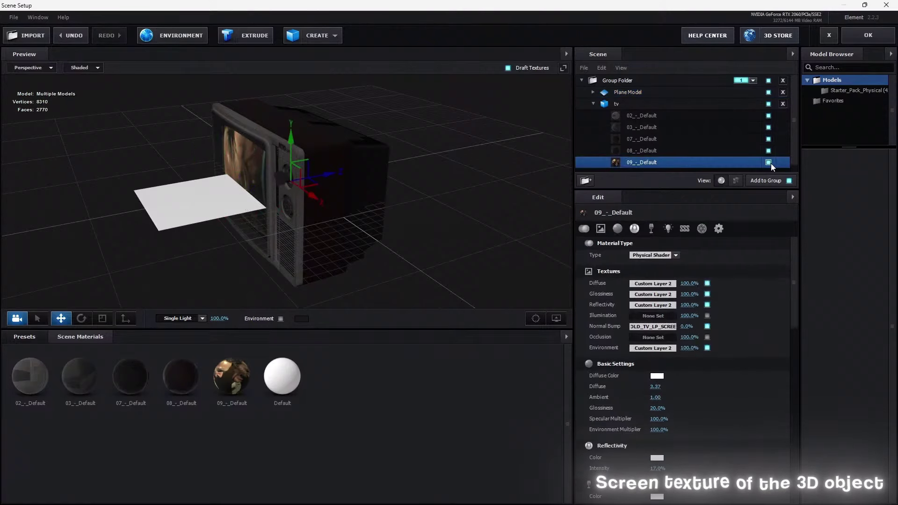
pyautogui.click(221, 193)
pyautogui.press('e')
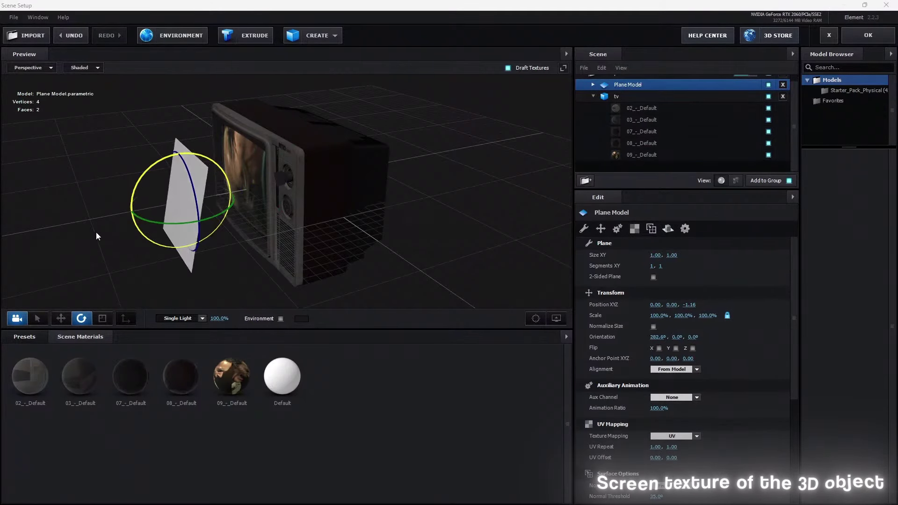
pyautogui.moveTo(113, 262); pyautogui.dragTo(97, 232)
pyautogui.click(770, 156)
pyautogui.click(769, 155)
# Fit the plane over the TV screen at 125.8% scale, using Custom Layer 2 for glossiness
pyautogui.press('w')
pyautogui.click(628, 85)
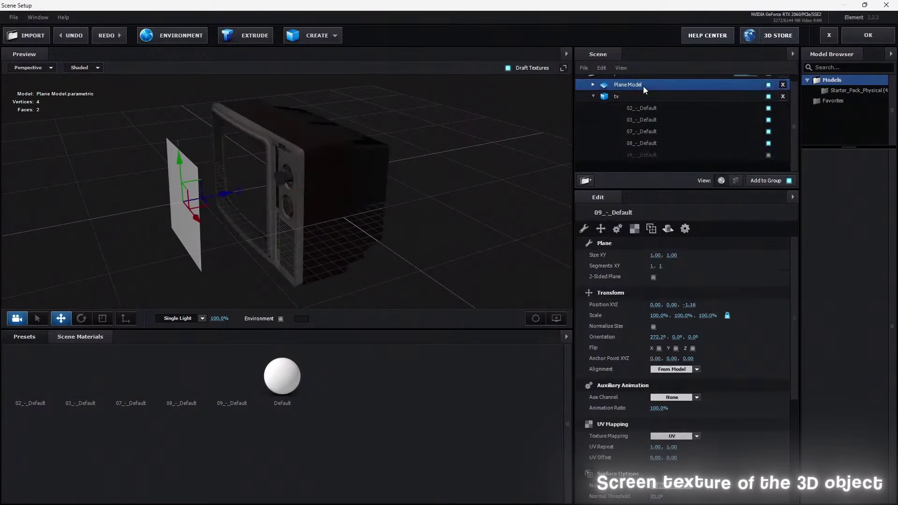
pyautogui.moveTo(355, 180); pyautogui.dragTo(350, 166)
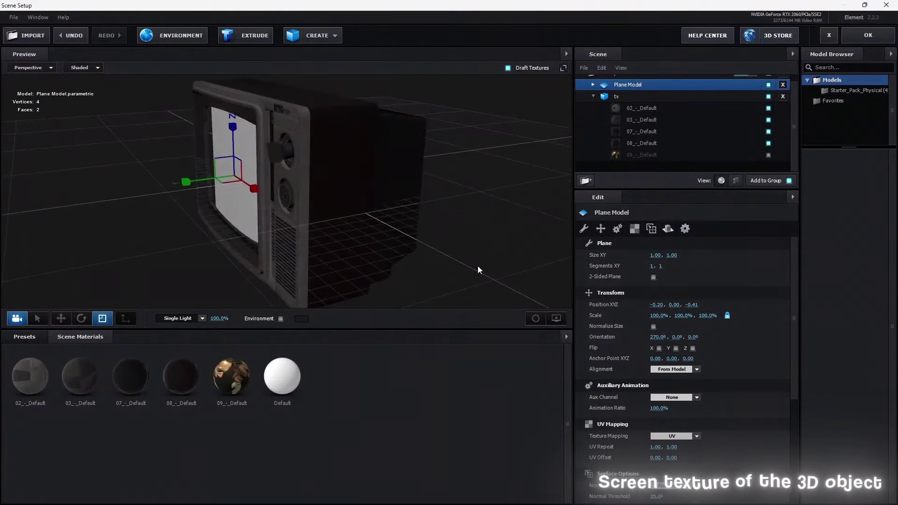
pyautogui.moveTo(338, 170); pyautogui.dragTo(311, 132)
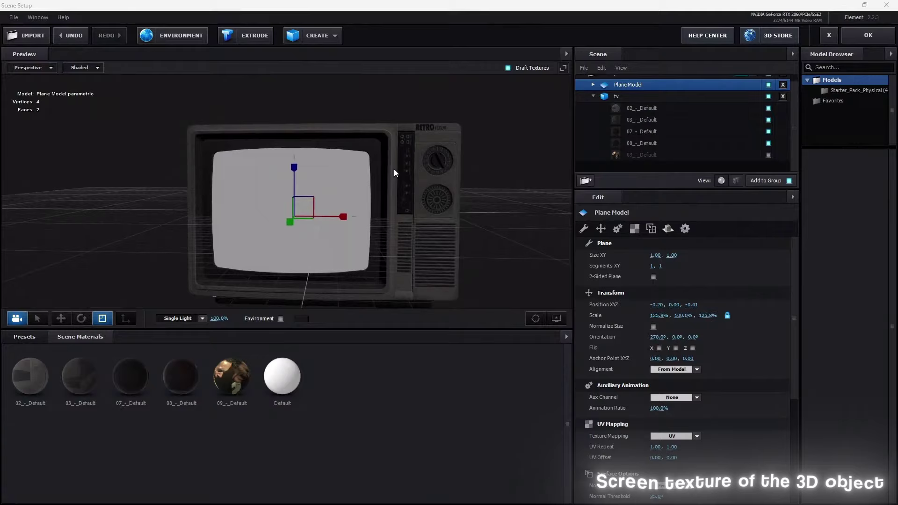
pyautogui.press('w')
pyautogui.moveTo(394, 172); pyautogui.dragTo(389, 180)
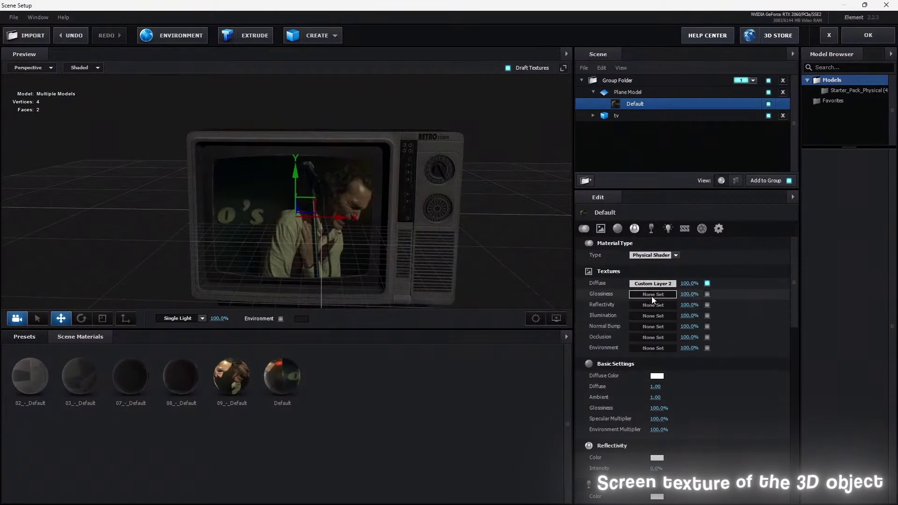
pyautogui.click(652, 295)
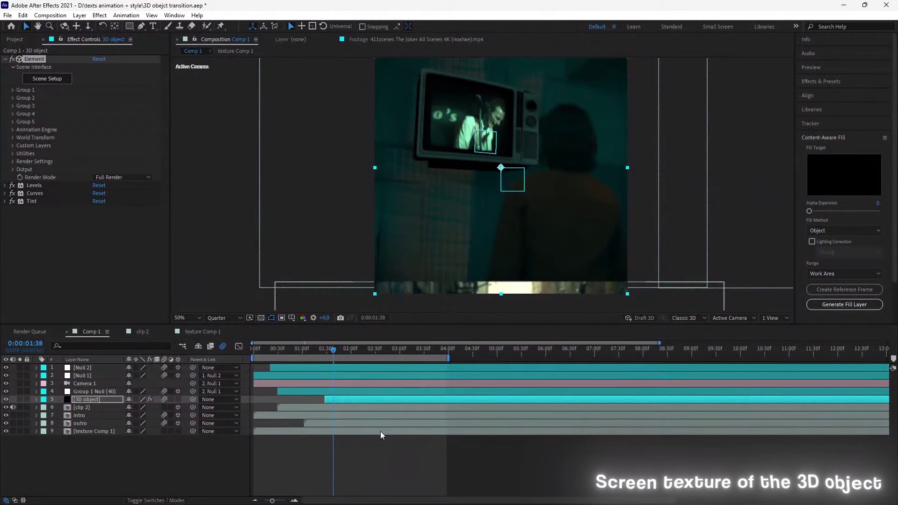
# Scrub through the transition to check the Pogo's stage footage on the TV screen
pyautogui.click(380, 432)
pyautogui.click(267, 349)
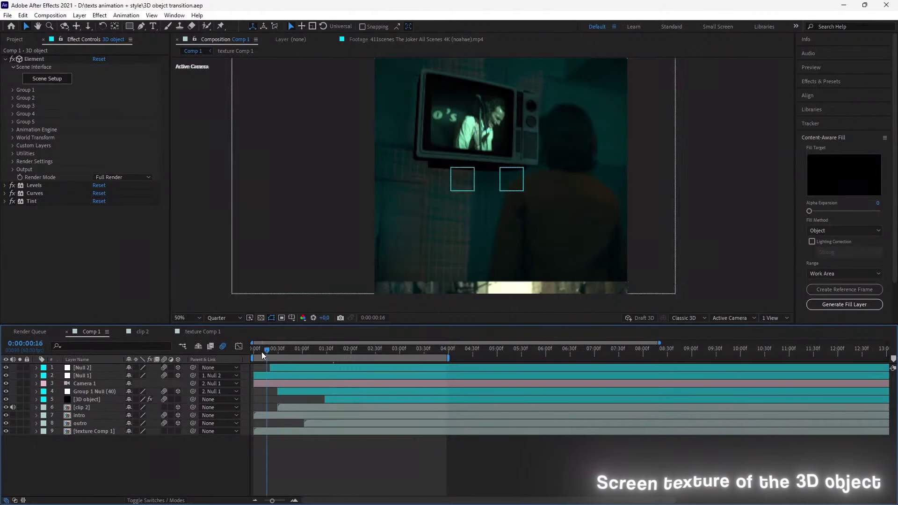
pyautogui.click(295, 352)
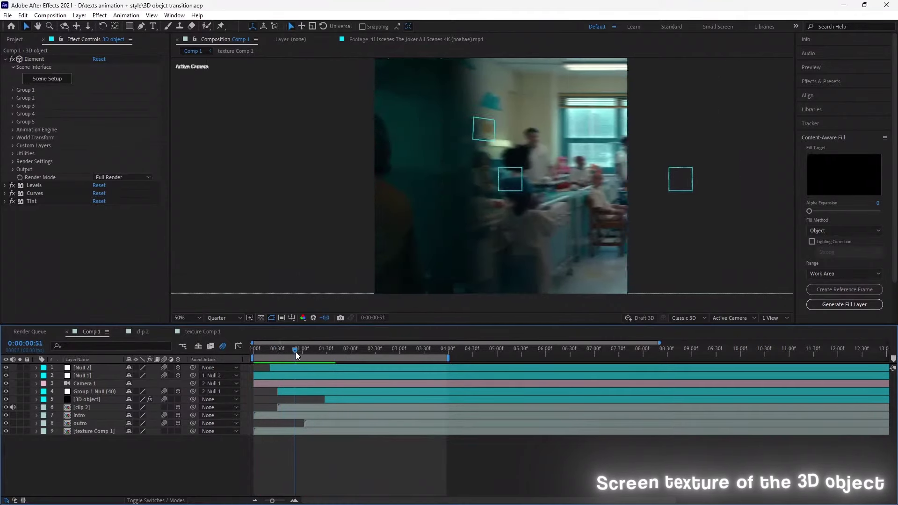
pyautogui.moveTo(296, 351); pyautogui.dragTo(310, 349)
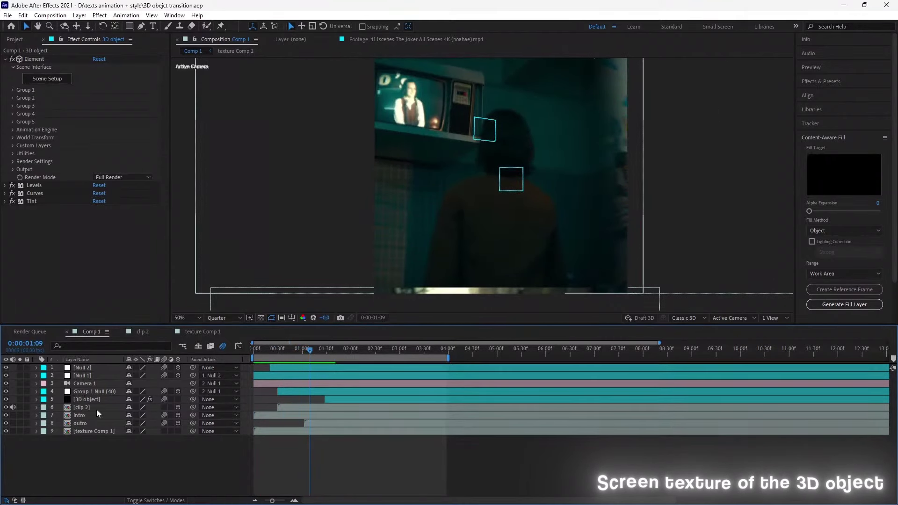
pyautogui.doubleClick(92, 430)
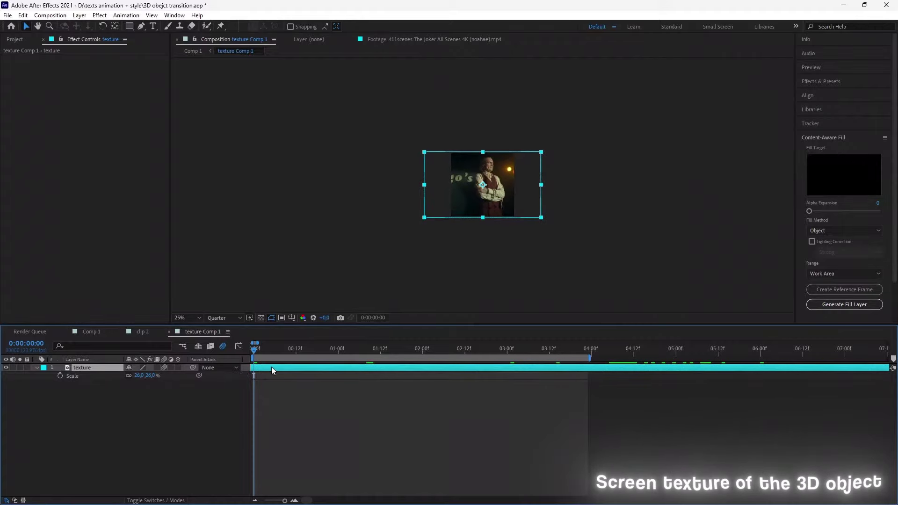
pyautogui.click(92, 331)
pyautogui.moveTo(318, 349); pyautogui.dragTo(360, 350)
pyautogui.click(91, 332)
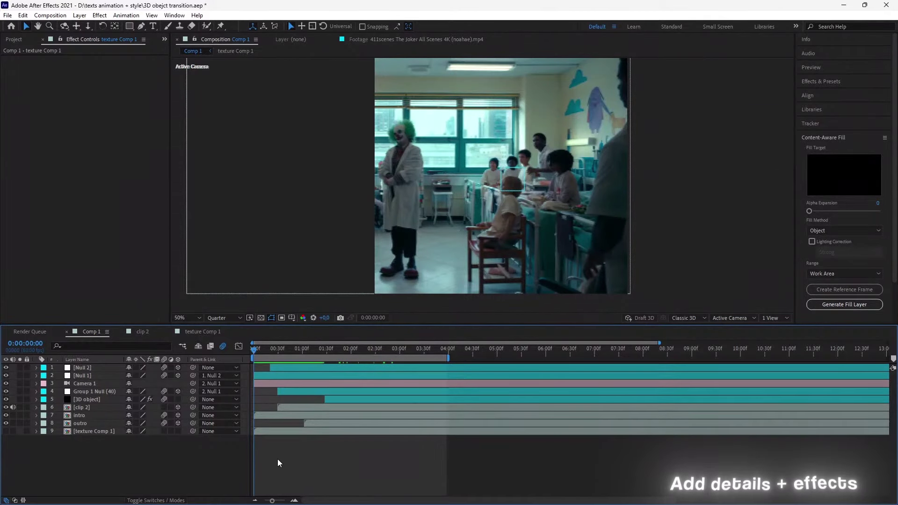
pyautogui.click(332, 350)
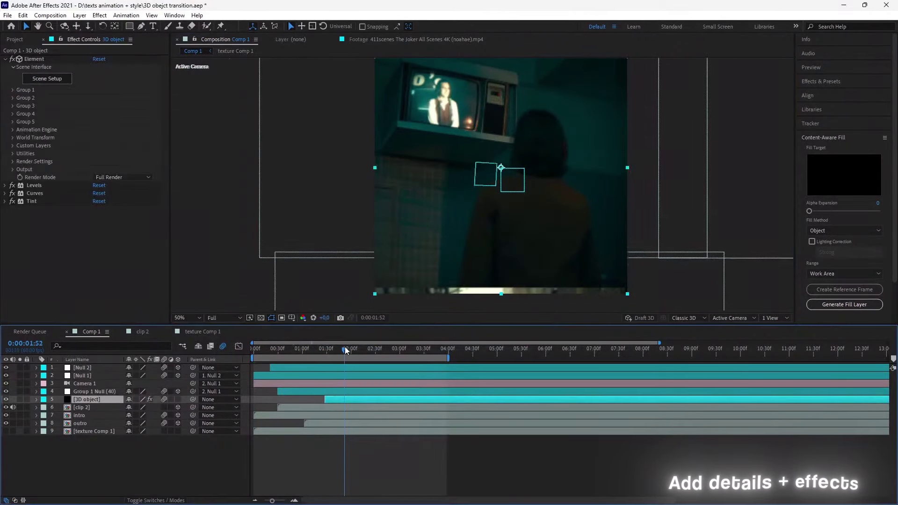
# Replace the 3D object's BCC Drop Shadow with the standard Drop Shadow and preview it
pyautogui.click(353, 349)
pyautogui.hotkey('ctrl', 'space')
pyautogui.write('tea drop')
pyautogui.press('Escape')
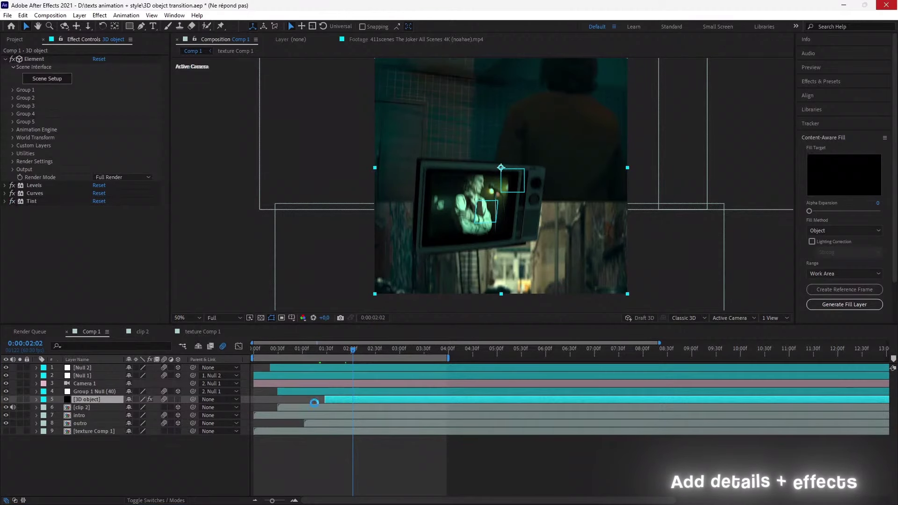
pyautogui.press('Delete')
pyautogui.hotkey('ctrl', 'space')
pyautogui.press('Return')
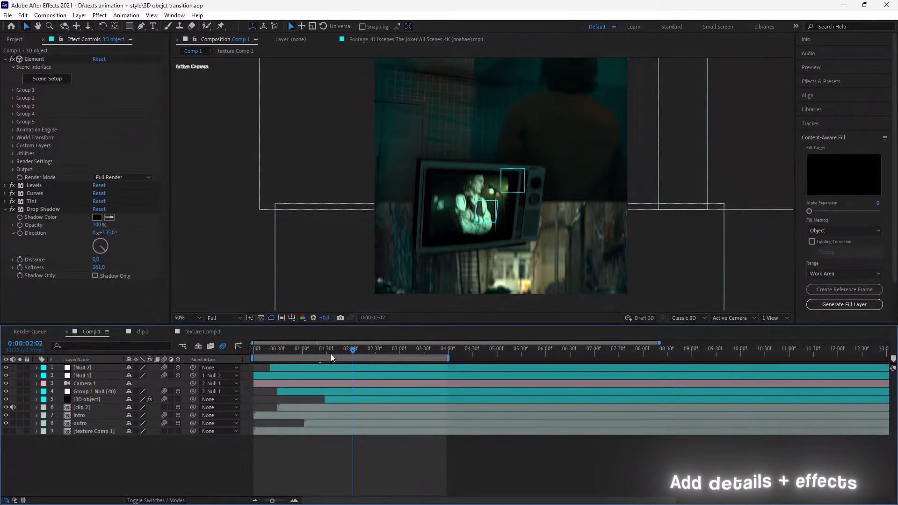
pyautogui.press('space')
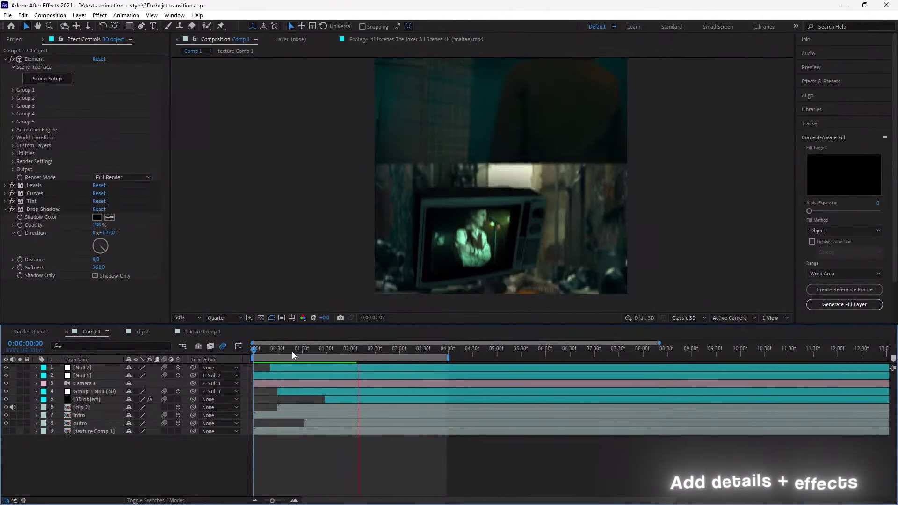
pyautogui.moveTo(325, 356)
pyautogui.mouseDown()
pyautogui.moveTo(247, 356)
pyautogui.moveTo(377, 347)
pyautogui.mouseUp()
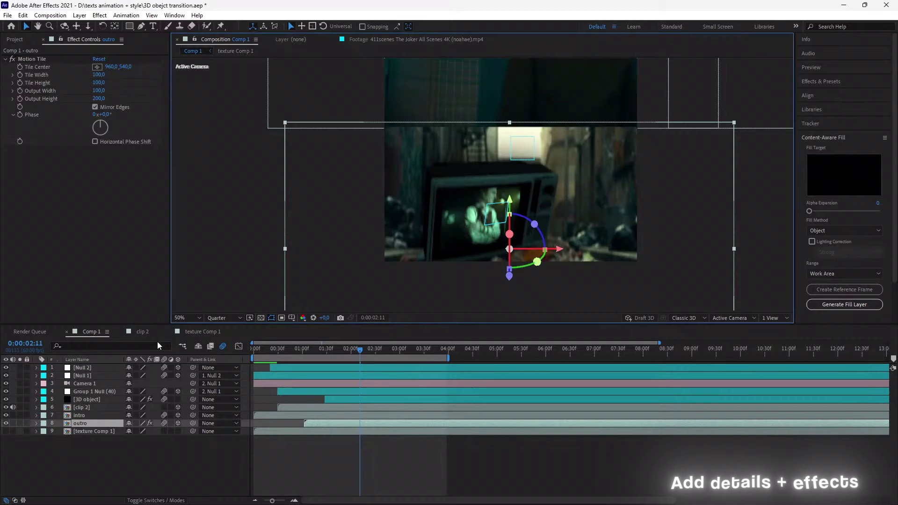
# Shift the outro layer along its Z axis and draw a mask around it
pyautogui.moveTo(509, 276); pyautogui.dragTo(514, 300)
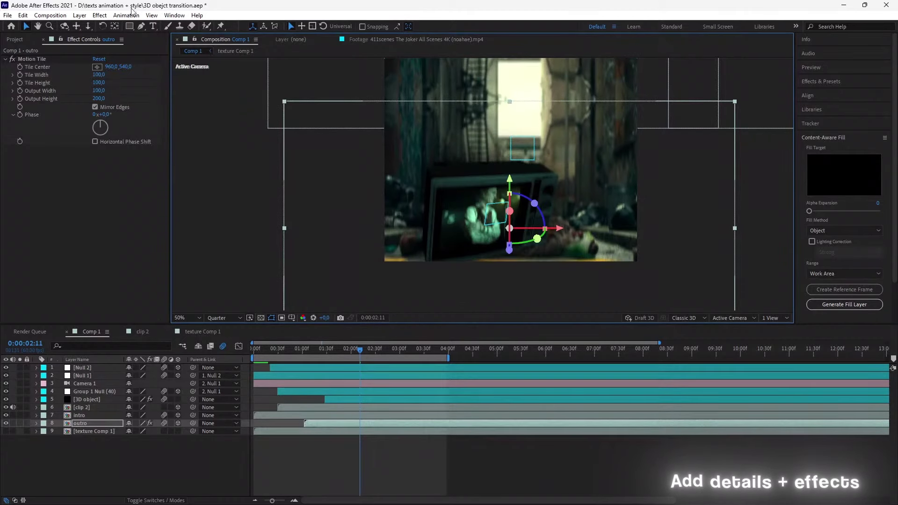
pyautogui.press('g')
pyautogui.press(',')
pyautogui.click(341, 165)
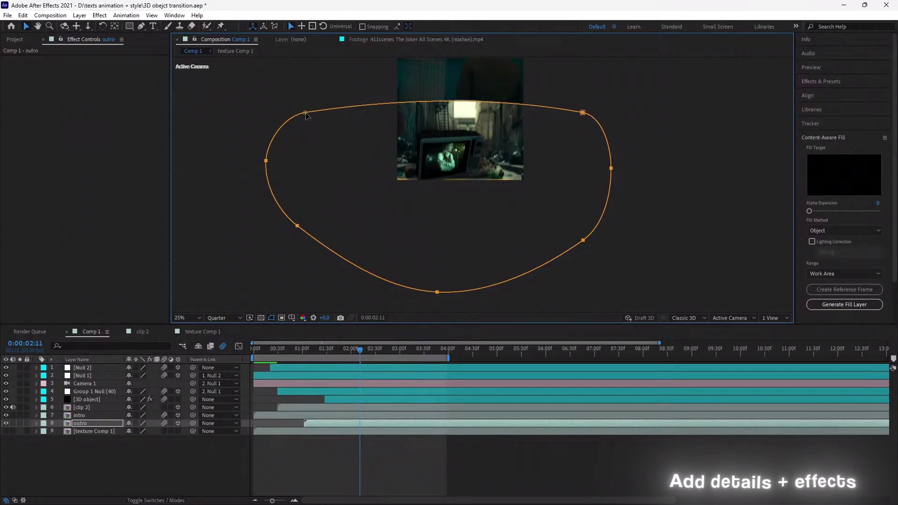
pyautogui.press('g')
pyautogui.press('.')
# Set the outro layer's Mask 1 feather to 87 pixels
pyautogui.click(36, 423)
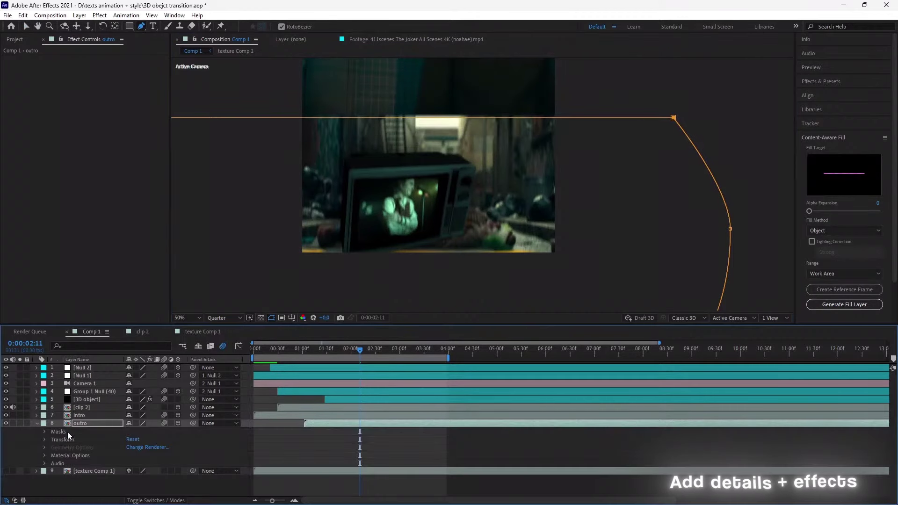
pyautogui.click(45, 431)
pyautogui.click(54, 440)
pyautogui.hotkey('ctrl', 'j')
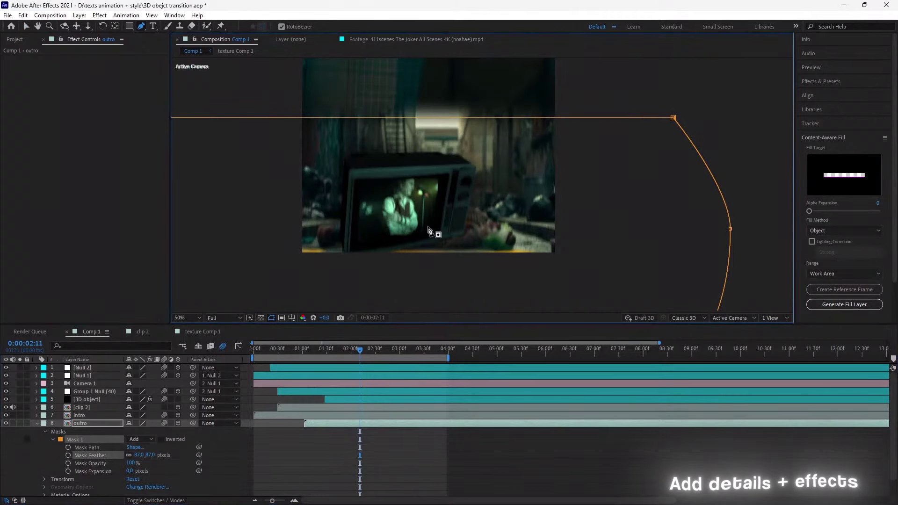
pyautogui.scroll(-2, 472, 198)
pyautogui.scroll(2, 519, 225)
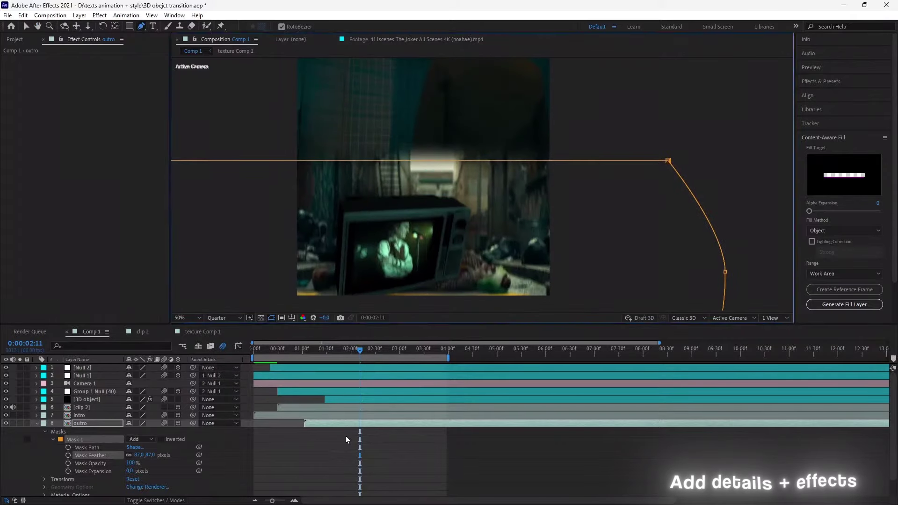
# Show Null 2's Position keyframes and move to frame 0:00:02:54
pyautogui.click(356, 368)
pyautogui.press('p')
pyautogui.moveTo(362, 349); pyautogui.dragTo(395, 349)
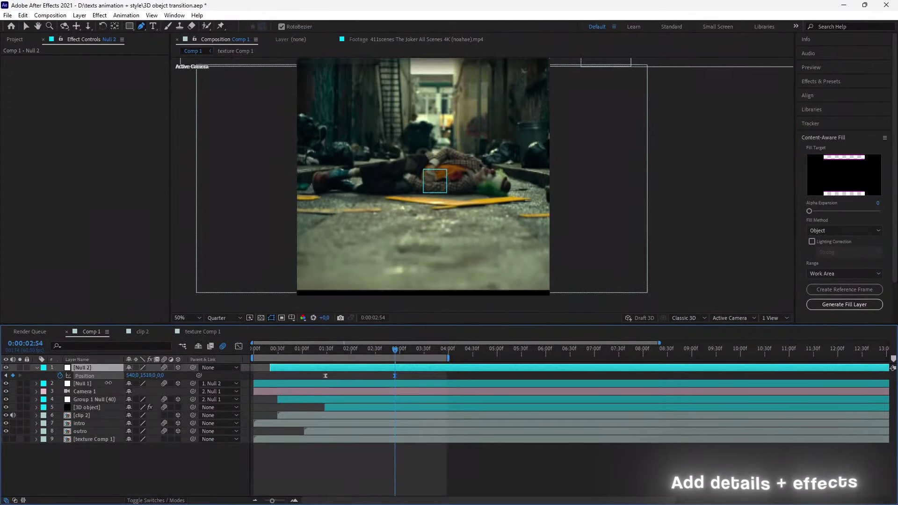
# Preview the transition from the start and set the preview resolution to Full
pyautogui.click(253, 348)
pyautogui.press('space')
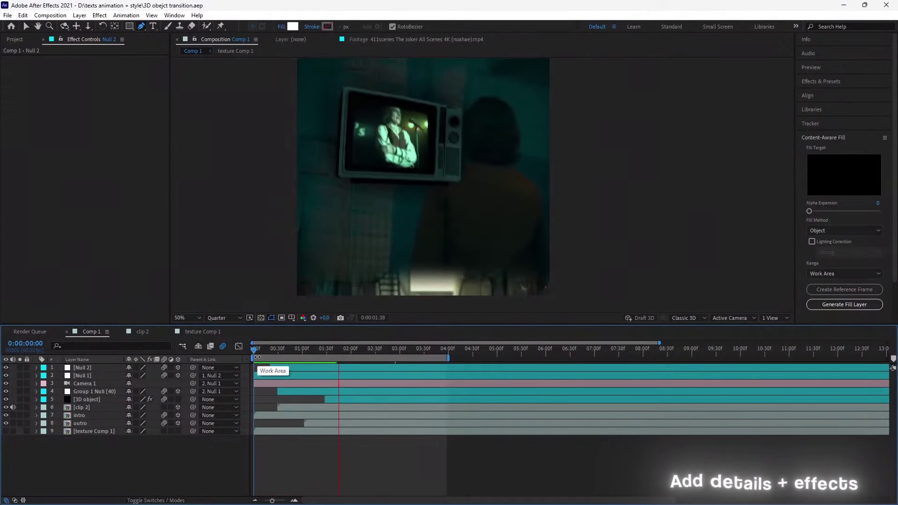
pyautogui.press('space')
pyautogui.click(221, 319)
pyautogui.click(221, 291)
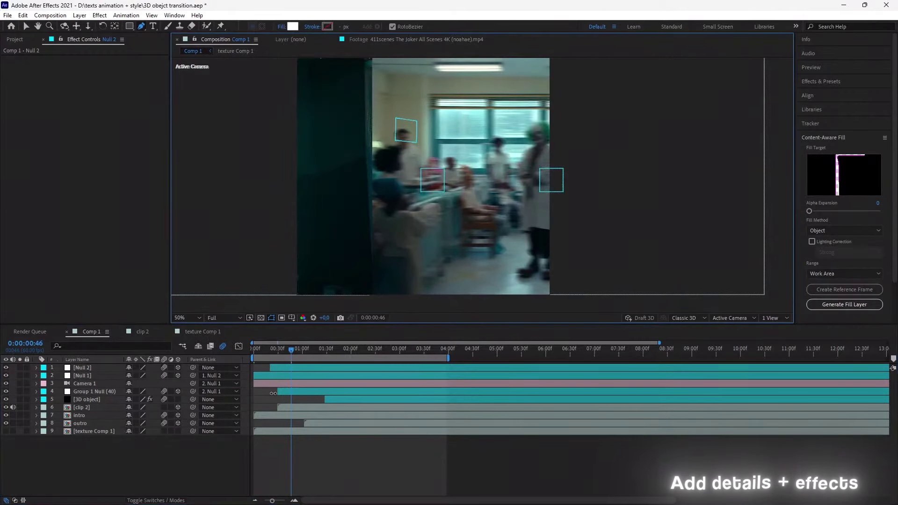
# Shift clip 2's Position X to -1146
pyautogui.click(86, 376)
pyautogui.press('v')
pyautogui.click(89, 415)
pyautogui.click(91, 408)
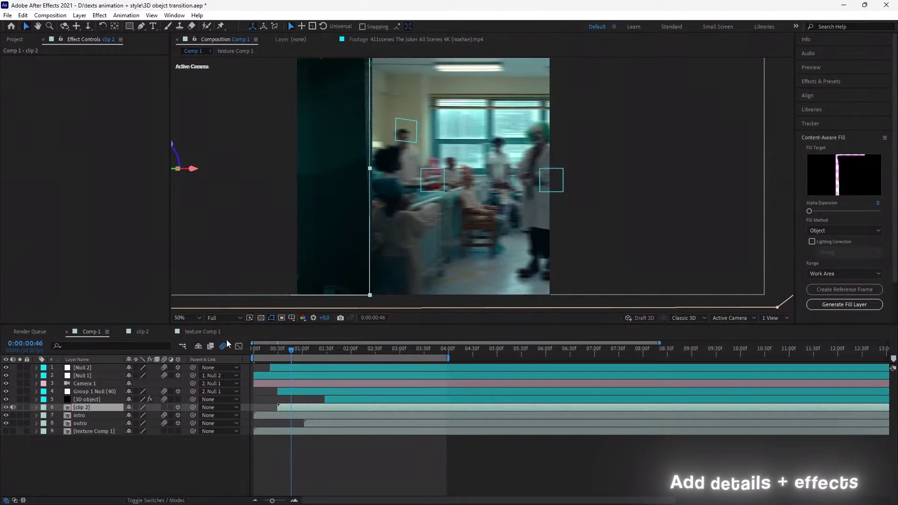
pyautogui.press('p')
pyautogui.moveTo(134, 416); pyautogui.dragTo(166, 415)
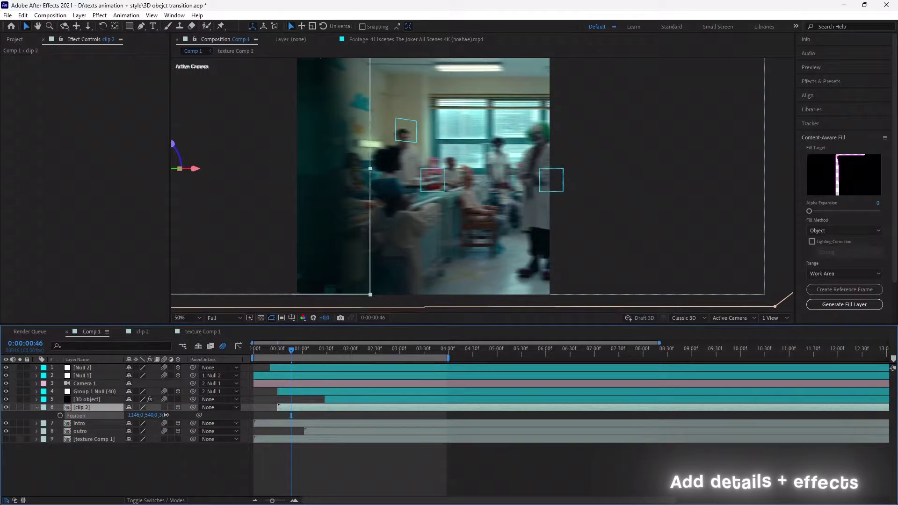
# Save the project and slide the outro layer to start earlier while previewing
pyautogui.hotkey('ctrl', 's')
pyautogui.press('space')
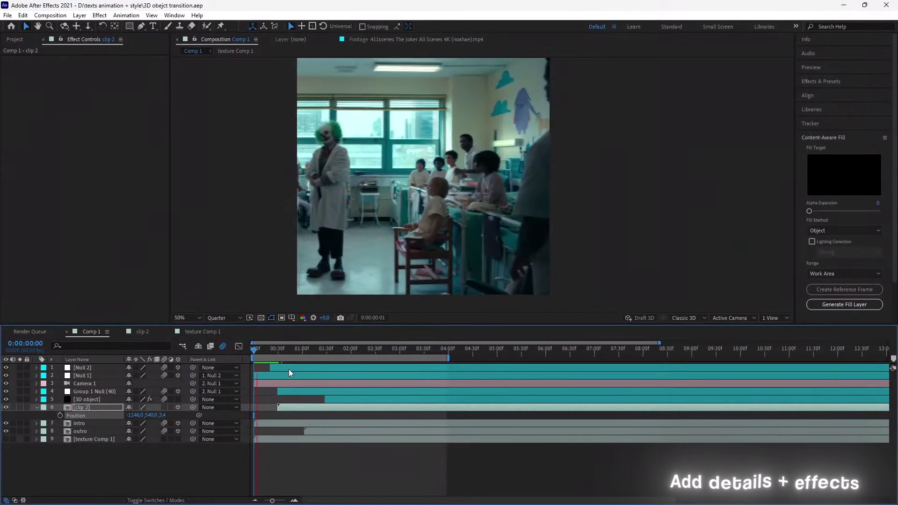
pyautogui.moveTo(336, 431); pyautogui.dragTo(310, 432)
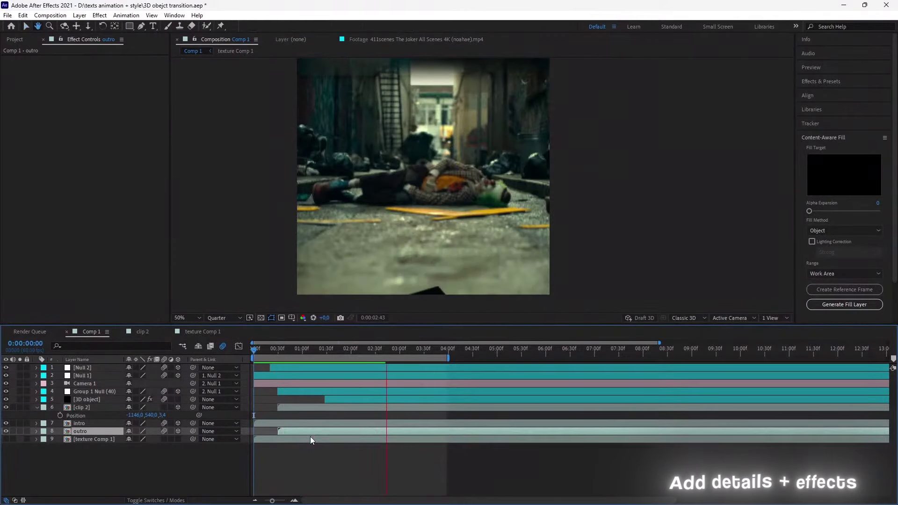
pyautogui.press('space')
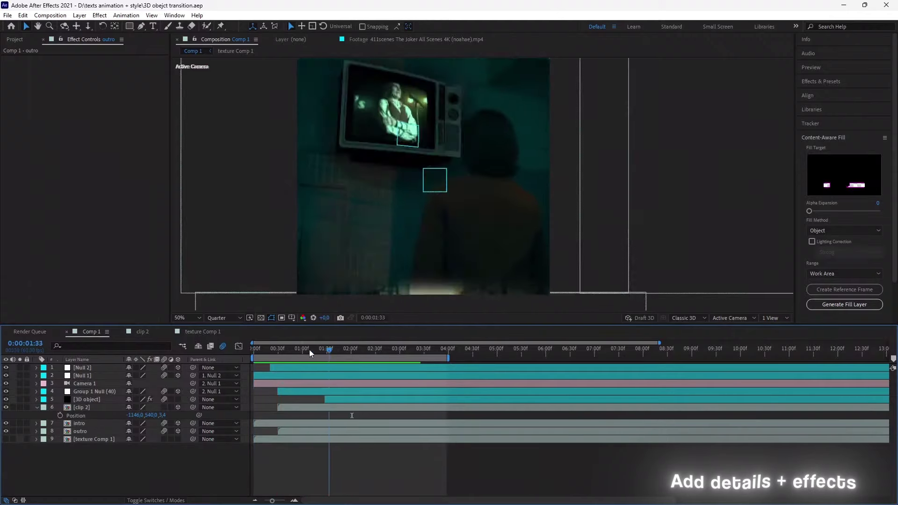
# At 0:00:02:10, select the Group 1 Null layer and reveal its Position
pyautogui.moveTo(310, 351); pyautogui.dragTo(360, 344)
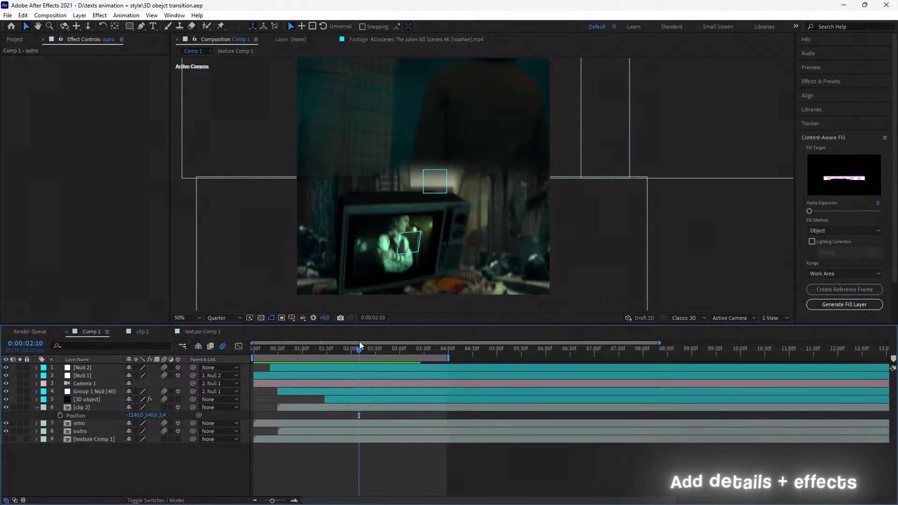
pyautogui.click(87, 400)
pyautogui.click(96, 392)
pyautogui.press('p')
pyautogui.click(238, 346)
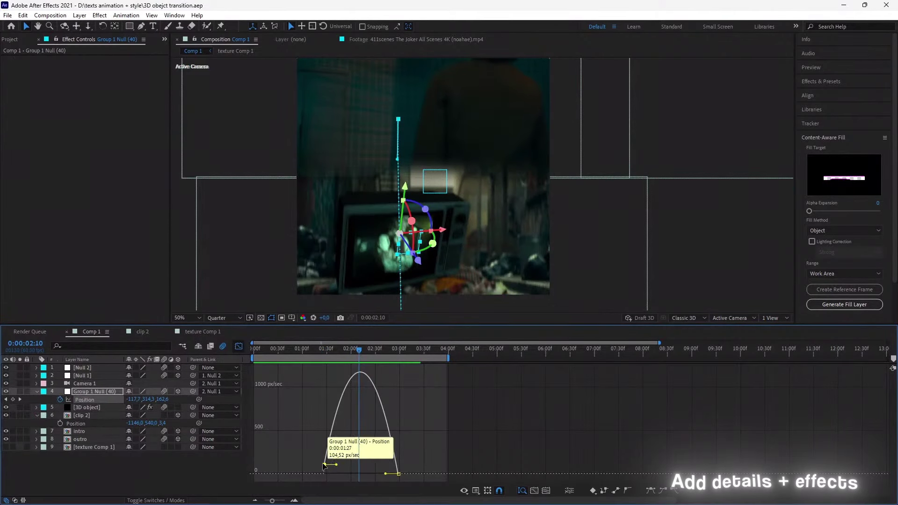
pyautogui.press('space')
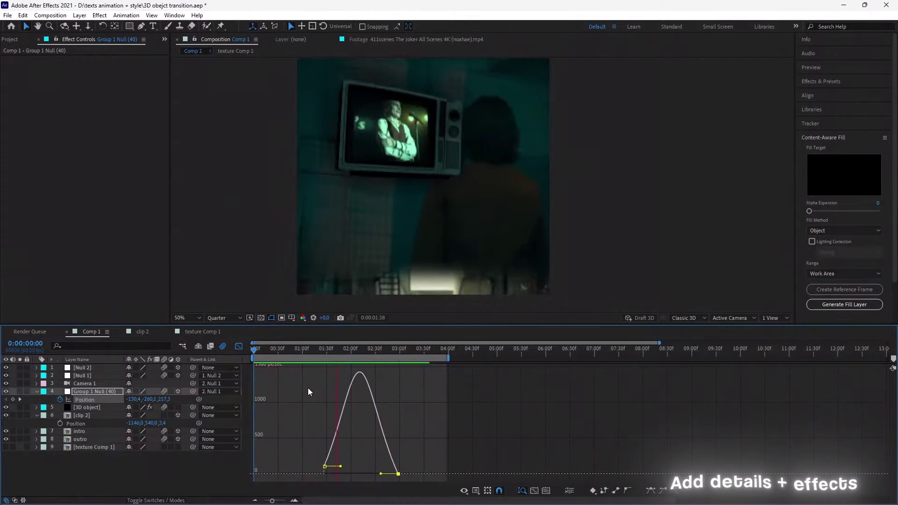
pyautogui.press('space')
pyautogui.click(37, 391)
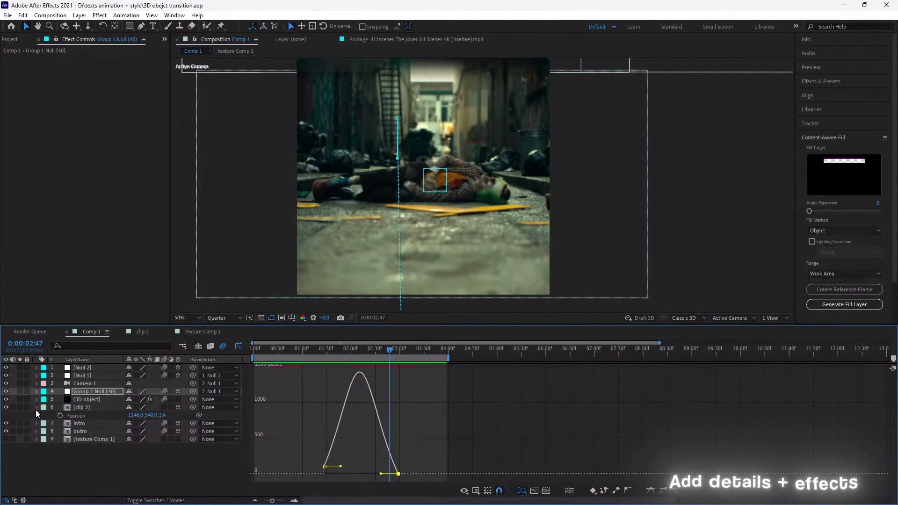
pyautogui.click(36, 407)
pyautogui.click(239, 346)
pyautogui.click(324, 350)
pyautogui.press('super')
pyautogui.press('Escape')
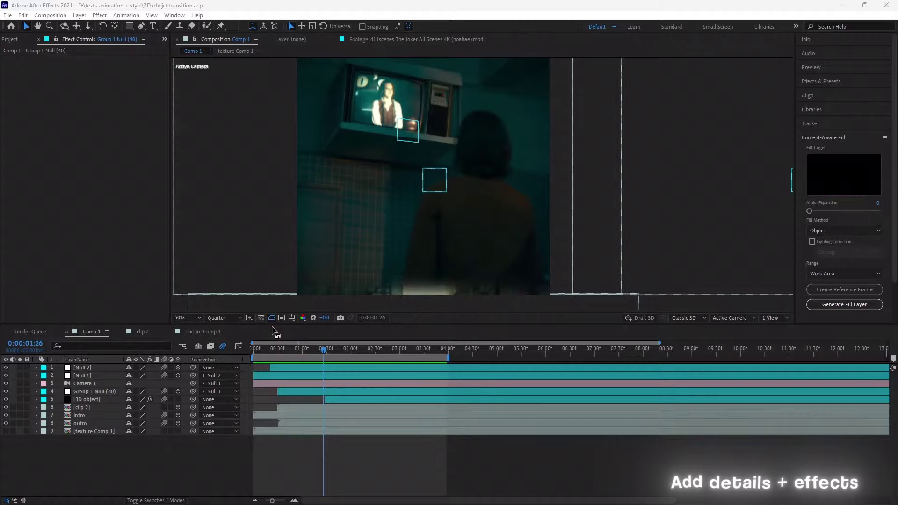
pyautogui.moveTo(281, 349)
pyautogui.mouseDown()
pyautogui.moveTo(397, 351)
pyautogui.moveTo(257, 352)
pyautogui.moveTo(329, 349)
pyautogui.moveTo(324, 342)
pyautogui.mouseUp()
# Pre-compose all Comp 1 layers into a single 'transition' precomp
pyautogui.press('Home')
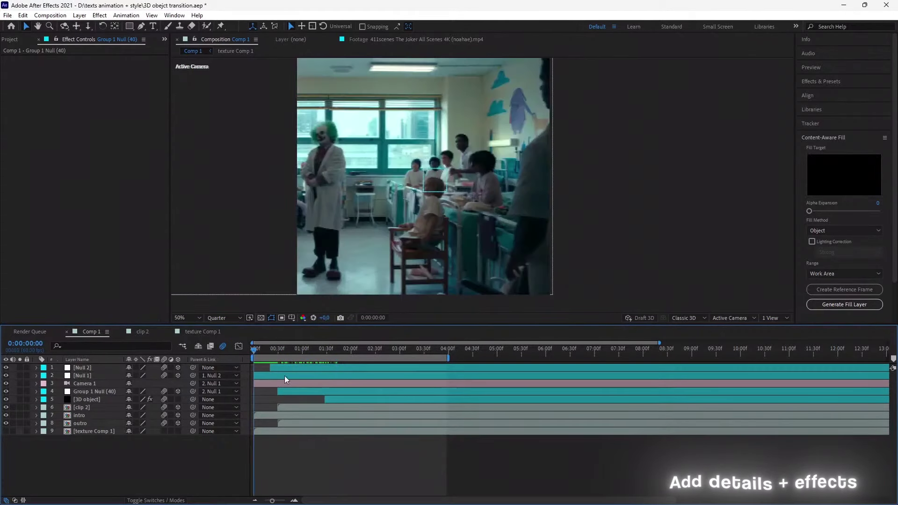
pyautogui.hotkey('ctrl', 'a')
pyautogui.hotkey('ctrl', 'shift', 'c')
pyautogui.write('edtion')
pyautogui.press('Return')
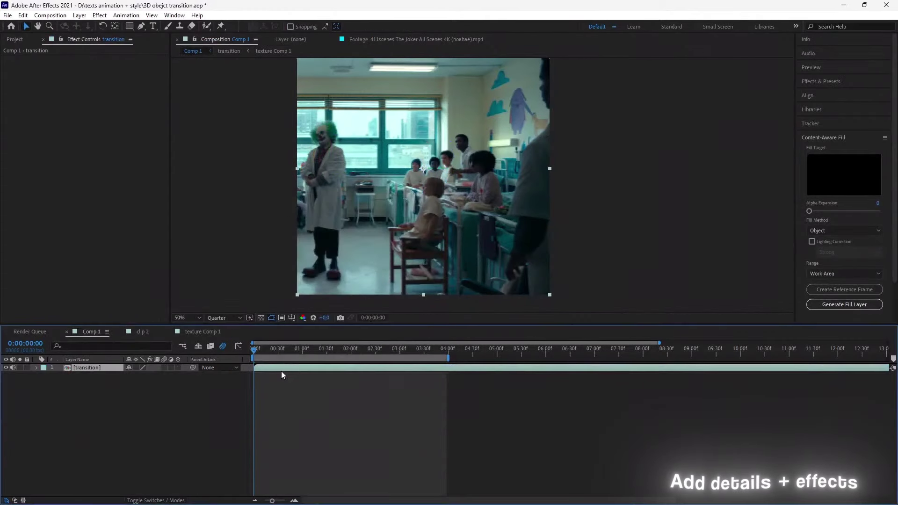
# Apply the dark preset from Téléchargement (S_Sharpen, BCC Unsharp Mask) to the transition layer and preview
pyautogui.hotkey('ctrl', 'space')
pyautogui.write('NTG_')
pyautogui.press('Return')
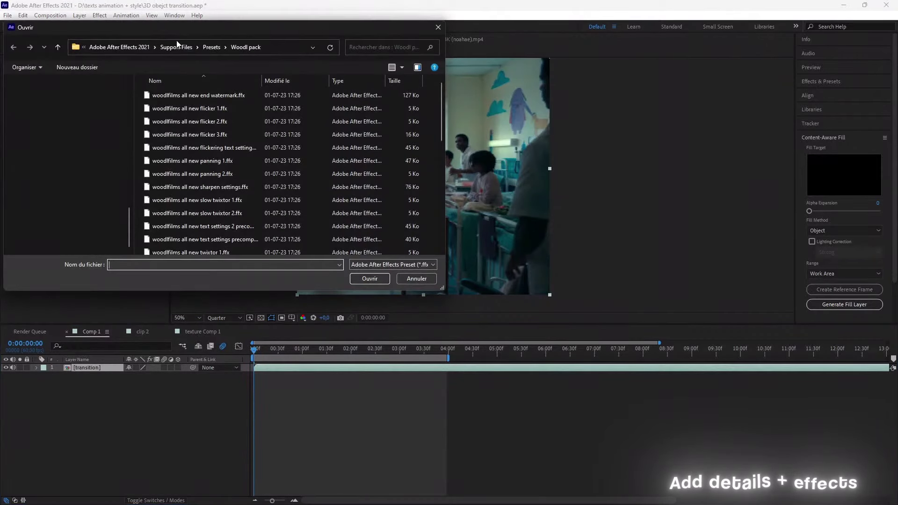
pyautogui.scroll(1, 71, 187)
pyautogui.click(70, 216)
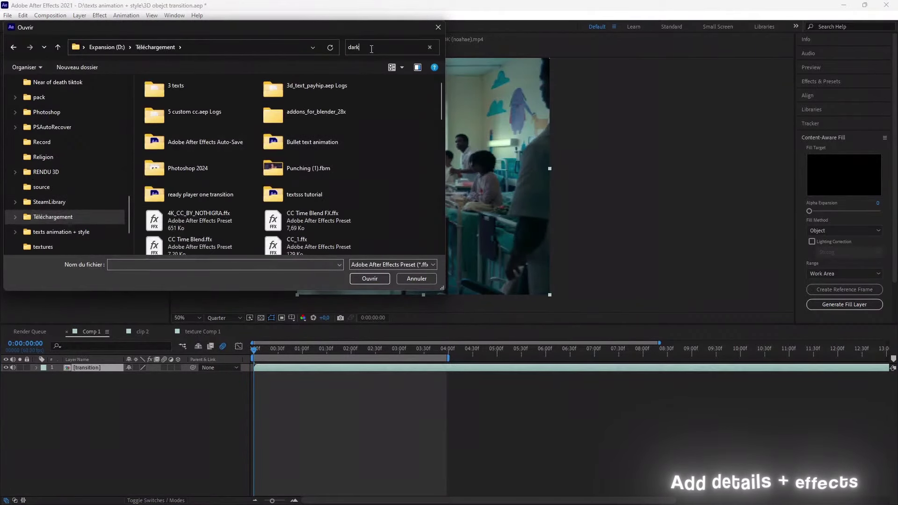
pyautogui.click(161, 108)
pyautogui.click(369, 278)
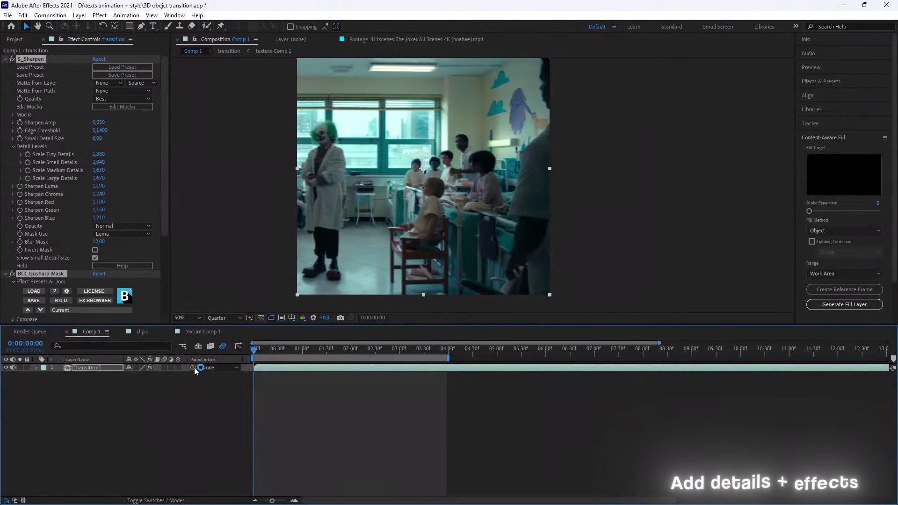
pyautogui.click(288, 351)
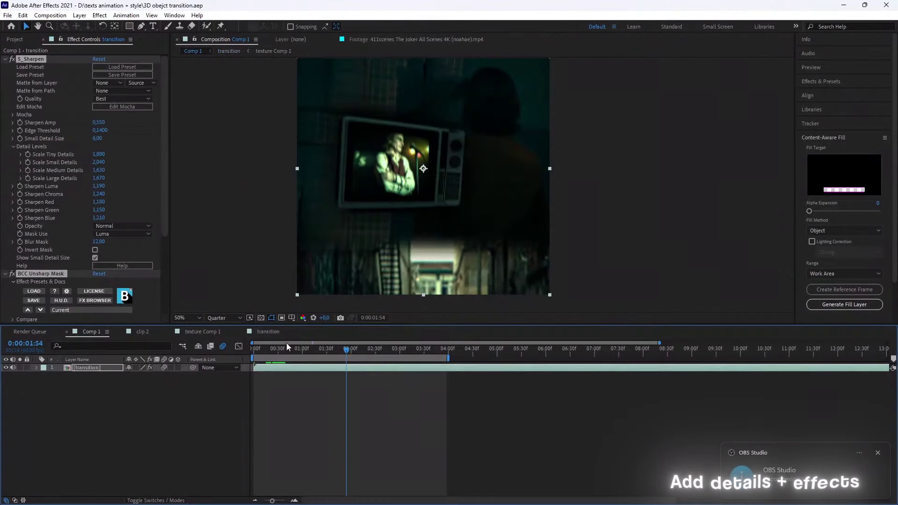
pyautogui.press('space')
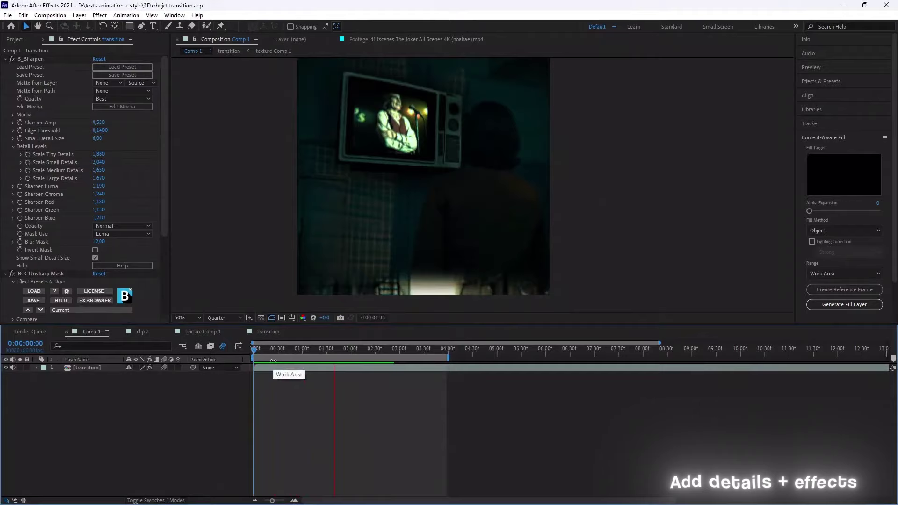
# Inside the transition precomp at 0:00:01:31, add an adjustment layer with the Twitch effect
pyautogui.doubleClick(304, 368)
pyautogui.moveTo(285, 350); pyautogui.dragTo(298, 351)
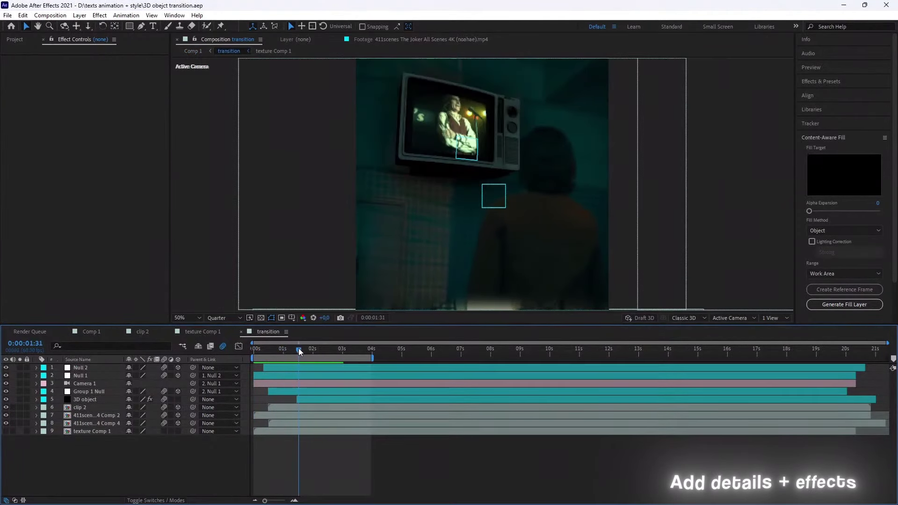
pyautogui.rightClick(311, 467)
pyautogui.click(458, 425)
pyautogui.hotkey('ctrl', 'space')
pyautogui.write('twitch')
pyautogui.press('Return')
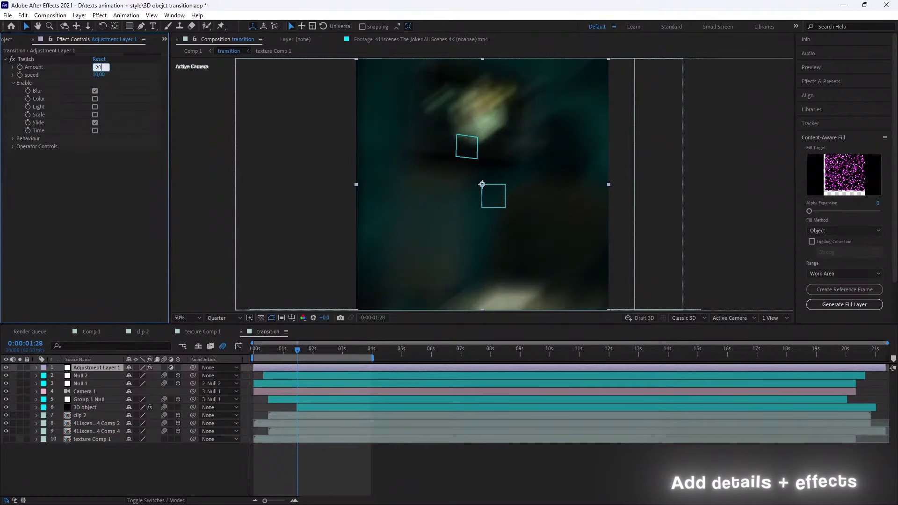
# Ease the Twitch Amount keyframes sharply into the middle keyframe on the speed graph
pyautogui.press('u')
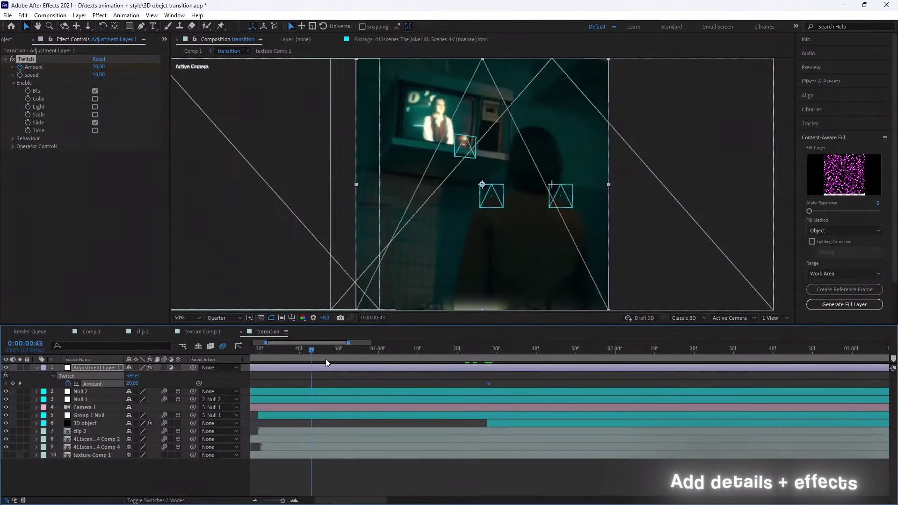
pyautogui.press('j')
pyautogui.press('=')
pyautogui.click(626, 348)
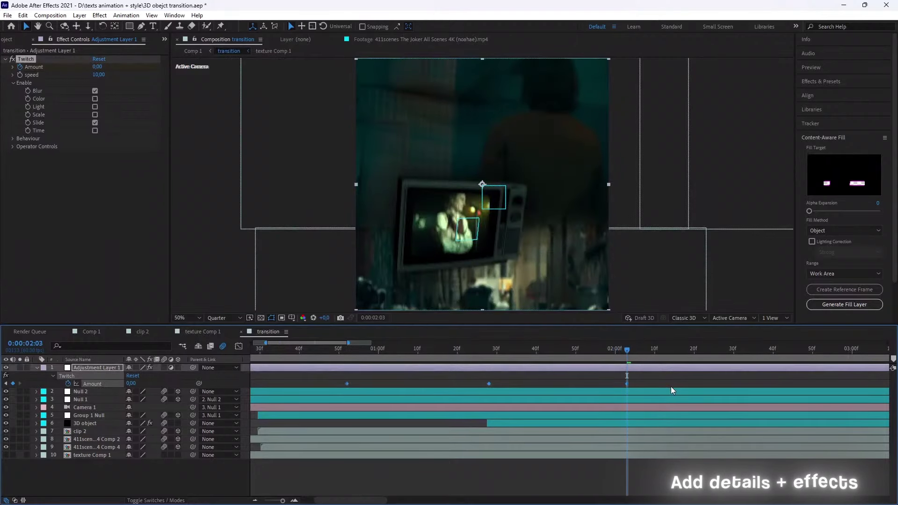
pyautogui.click(239, 346)
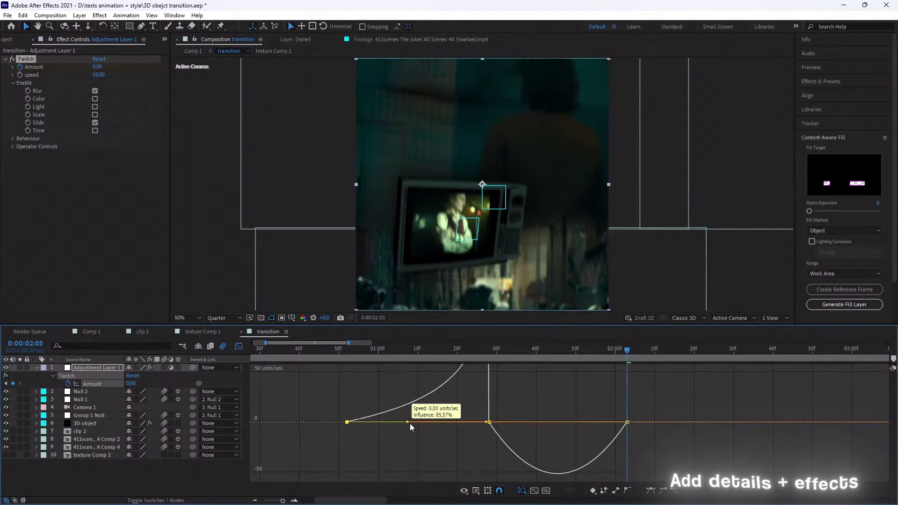
pyautogui.moveTo(410, 423); pyautogui.dragTo(497, 470)
pyautogui.moveTo(603, 467); pyautogui.dragTo(604, 463)
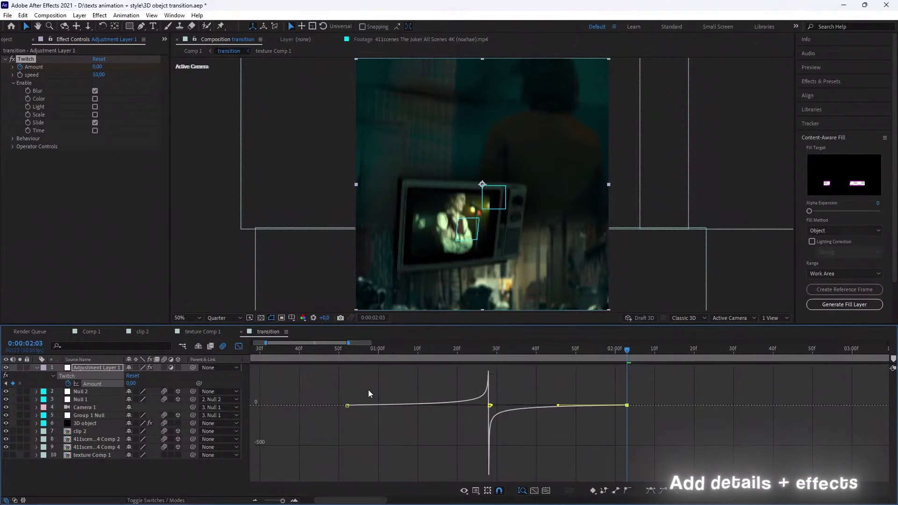
pyautogui.hotkey('shift', 'F3')
pyautogui.click(347, 351)
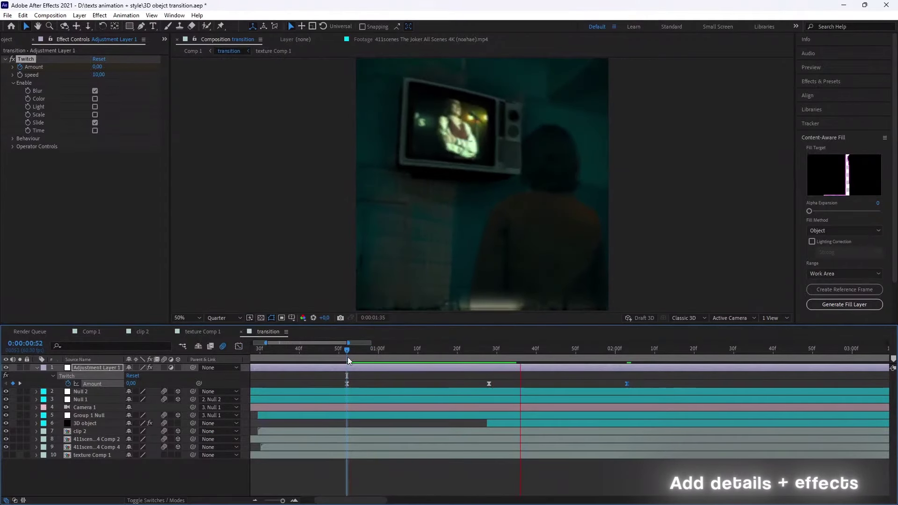
# Split Adjustment Layer 1 at 0:00:00:52, delete the first piece, and trim its start to 1:28
pyautogui.hotkey('ctrl', 'shift', 'd')
pyautogui.press('Delete')
pyautogui.press('space')
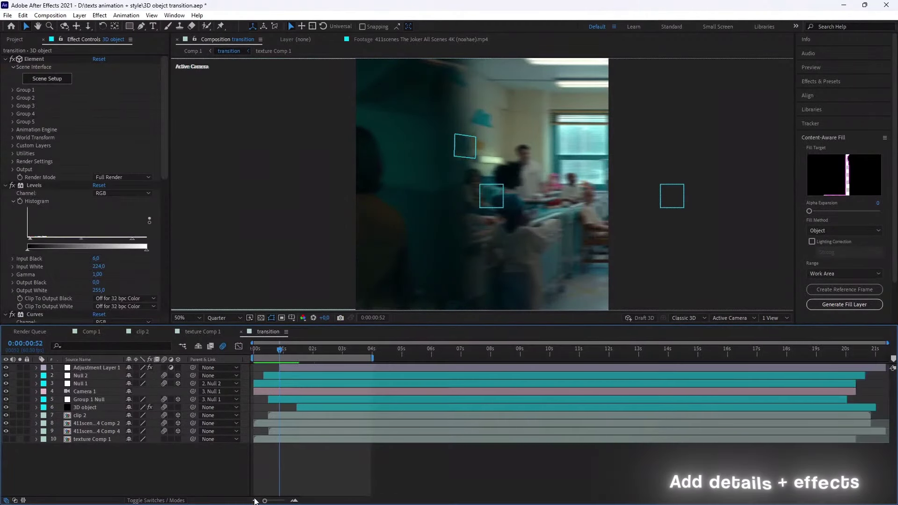
pyautogui.click(310, 366)
pyautogui.press('u')
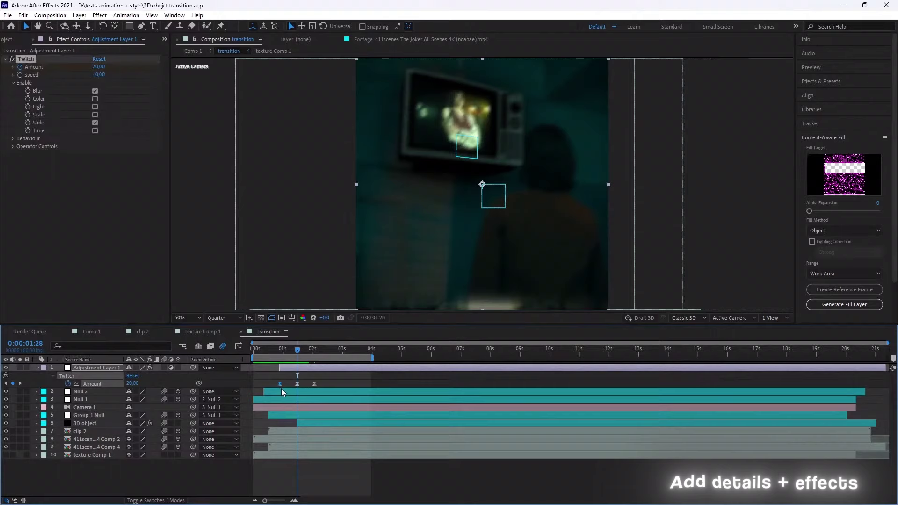
pyautogui.hotkey('alt', '[')
# Set the Twitch speed value to 20
pyautogui.click(302, 351)
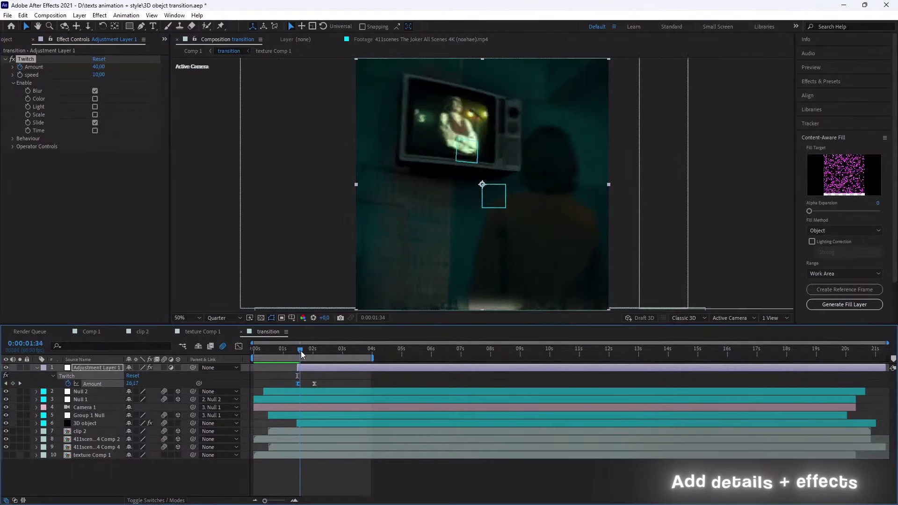
pyautogui.click(98, 74)
pyautogui.write('20')
pyautogui.press('Return')
# Scrub through the glitch from 0:00:00:42 to review it, then save and preview
pyautogui.click(274, 352)
pyautogui.moveTo(279, 354); pyautogui.dragTo(324, 352)
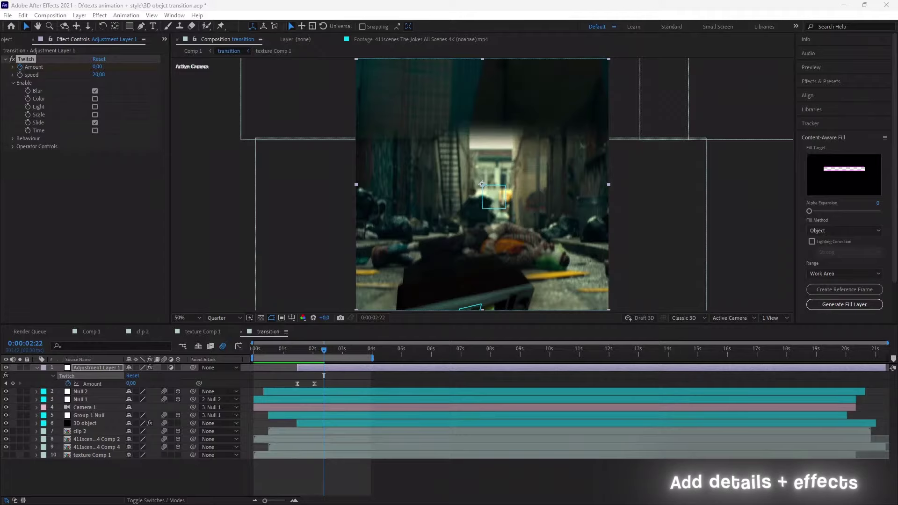
pyautogui.moveTo(323, 352); pyautogui.dragTo(268, 352)
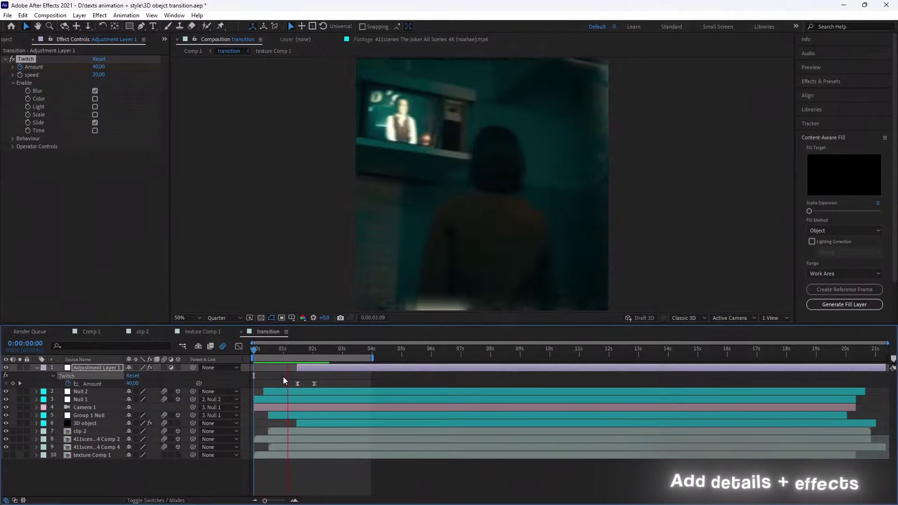
pyautogui.press('space')
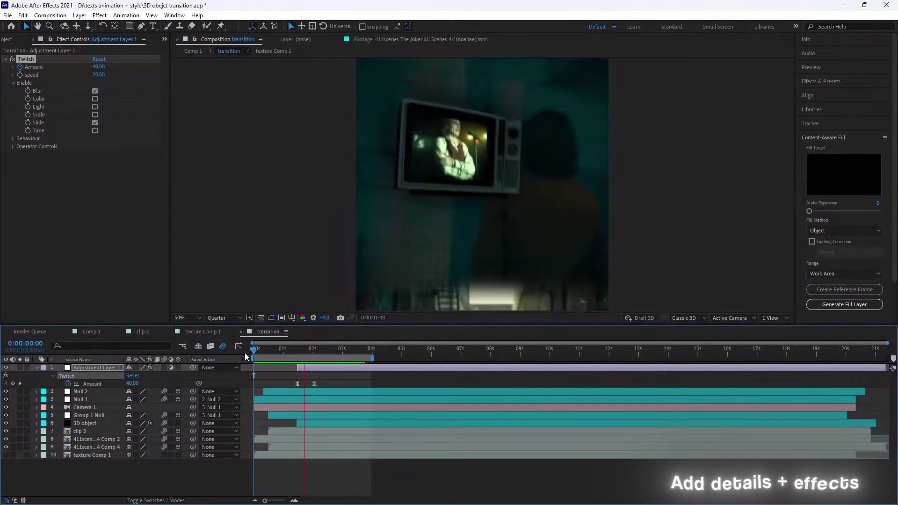
pyautogui.hotkey('ctrl', 's')
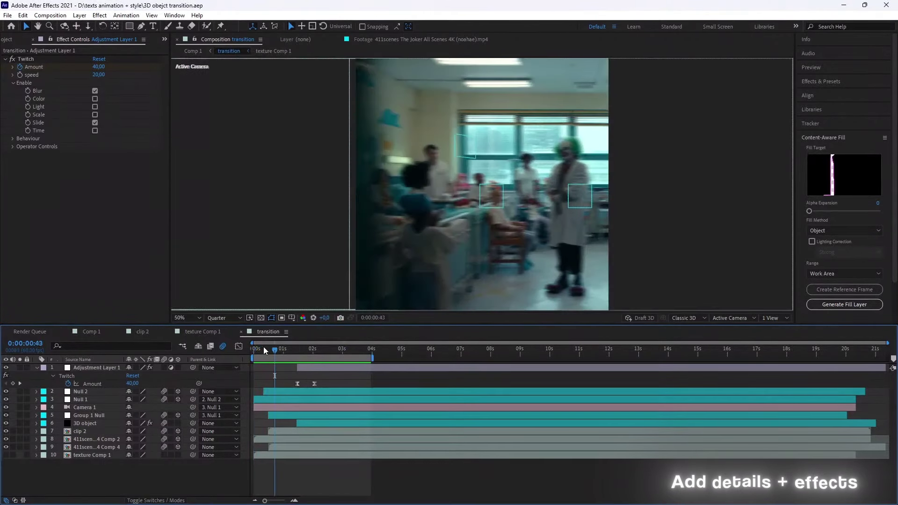
pyautogui.rightClick(295, 359)
pyautogui.moveTo(323, 364)
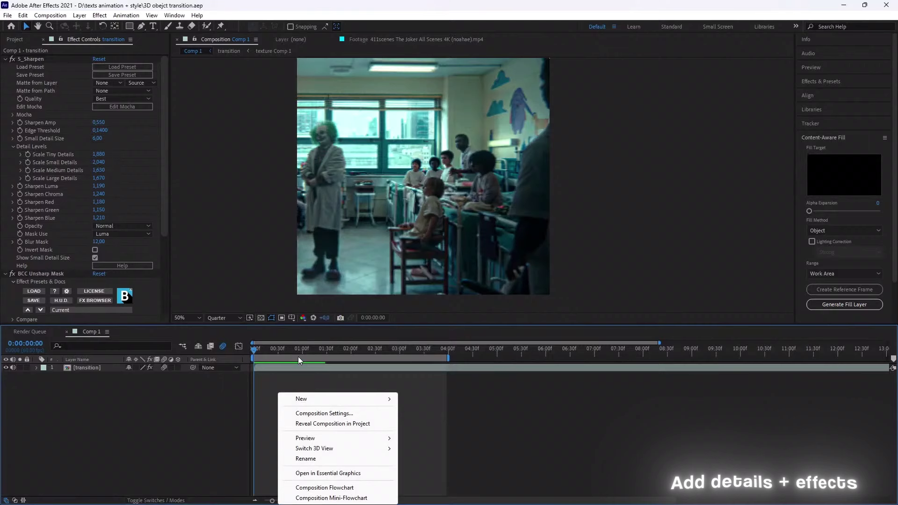
# Apply S_Shake to the adjustment layer with Amplitude 0.350, Frequency 1, X/Y Random Amplitude 45
pyautogui.press('Return')
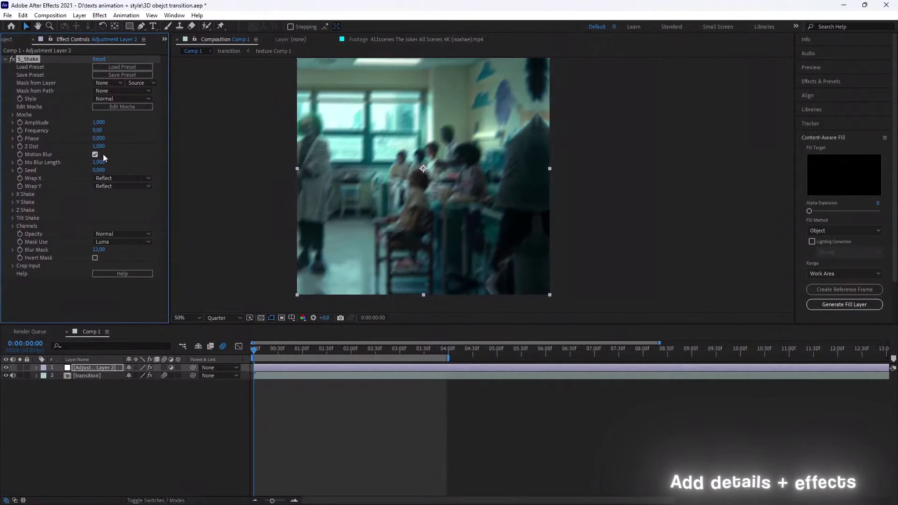
pyautogui.click(101, 123)
pyautogui.write('5')
pyautogui.click(101, 130)
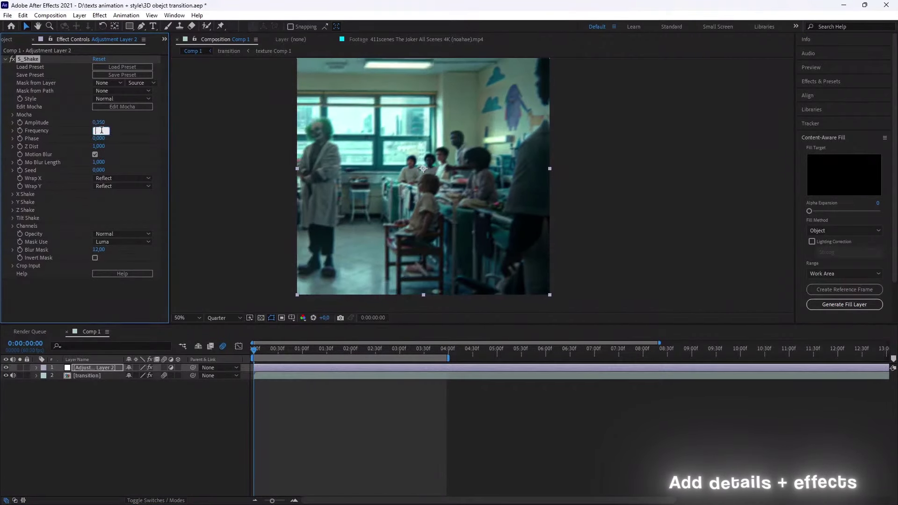
pyautogui.write('1')
pyautogui.click(13, 210)
pyautogui.write('45')
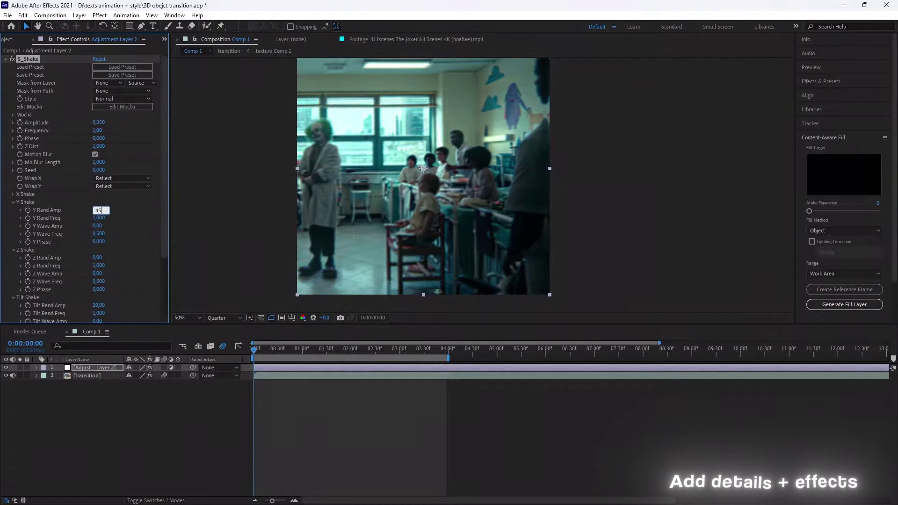
pyautogui.click(13, 202)
pyautogui.click(13, 194)
pyautogui.click(316, 408)
# Preview the shaking transition and select the transition layer for another adjustment layer
pyautogui.press('space')
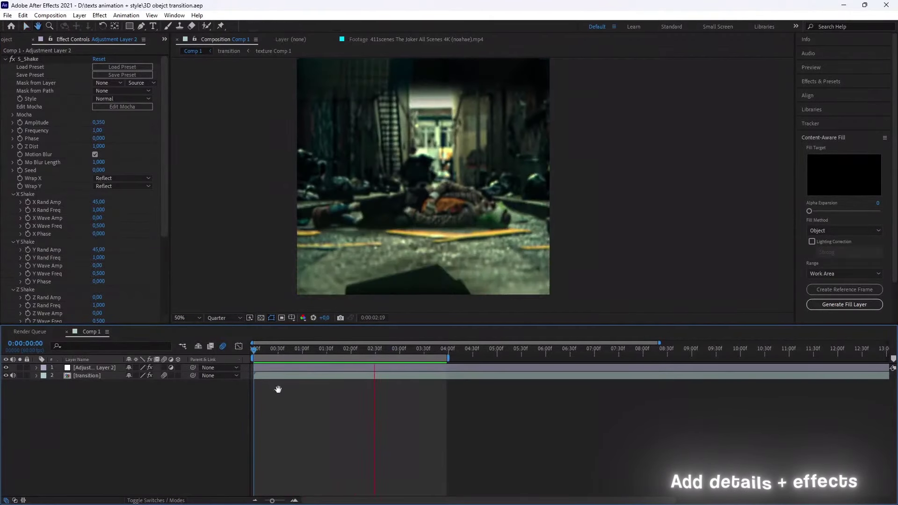
pyautogui.click(276, 377)
pyautogui.hotkey('ctrl', 'space')
pyautogui.rightClick(276, 377)
# Add Adjustment Layer 3 with Universe Chromatic Aberration at Master Distortion 0.10
pyautogui.click(432, 372)
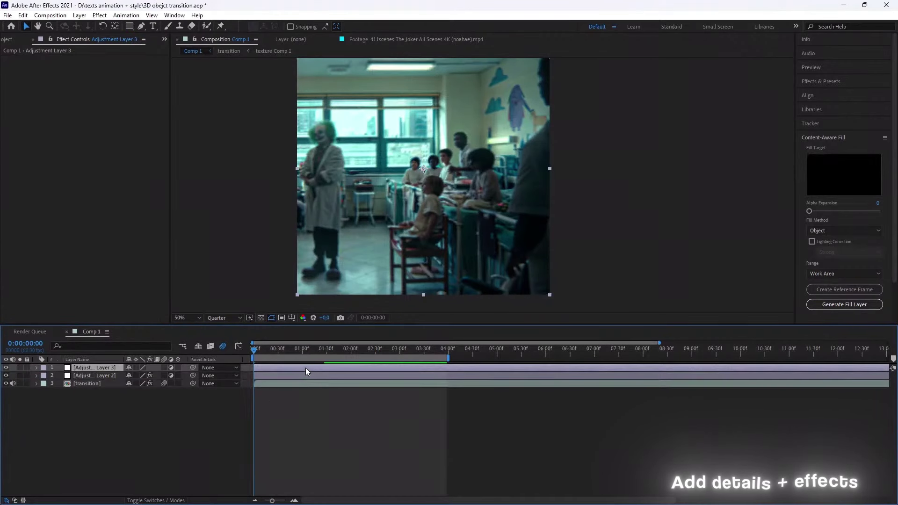
pyautogui.hotkey('ctrl', 'space')
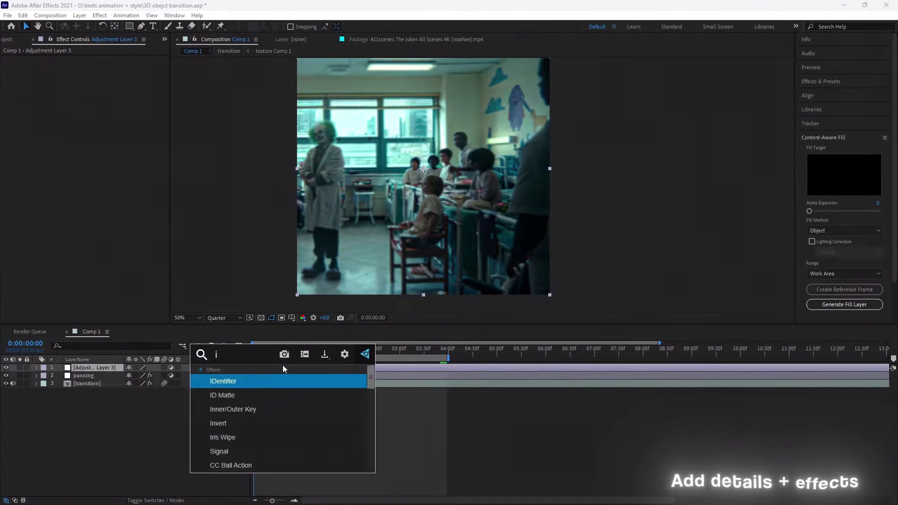
pyautogui.write('uni chro')
pyautogui.press('Return')
pyautogui.write('0,2')
pyautogui.press('Return')
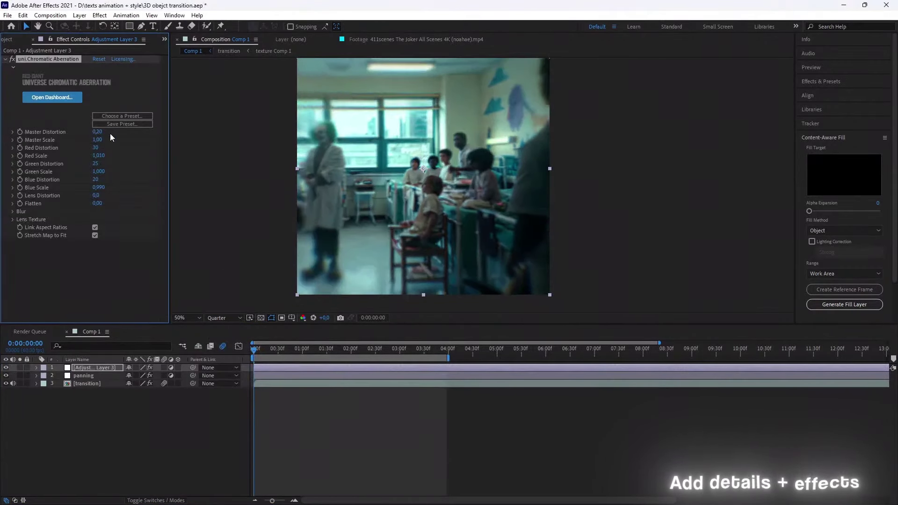
# Preview the chromatic aberration twice, stopping on the TV shot
pyautogui.click(327, 405)
pyautogui.press('space')
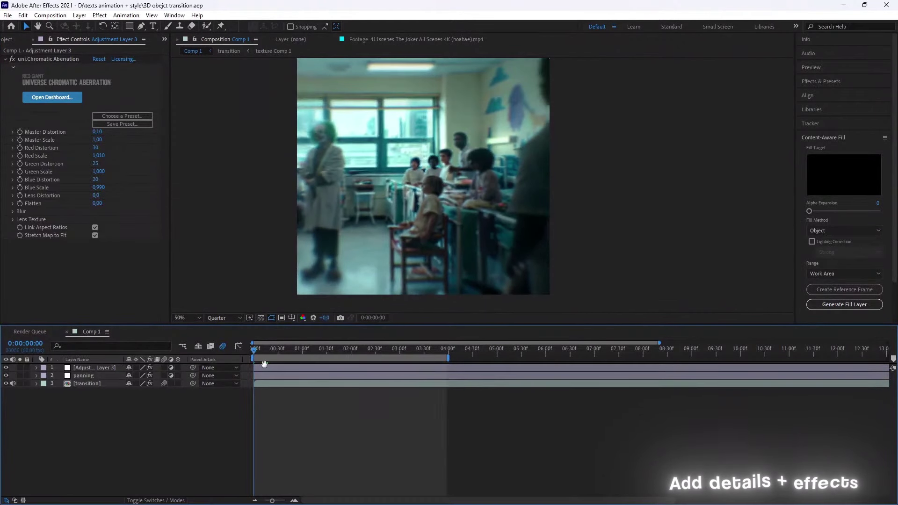
pyautogui.press('space')
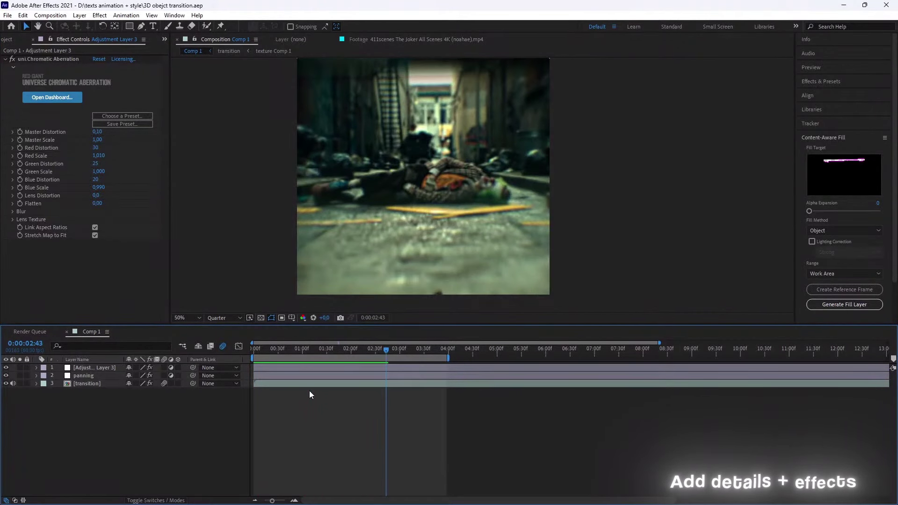
pyautogui.press('space')
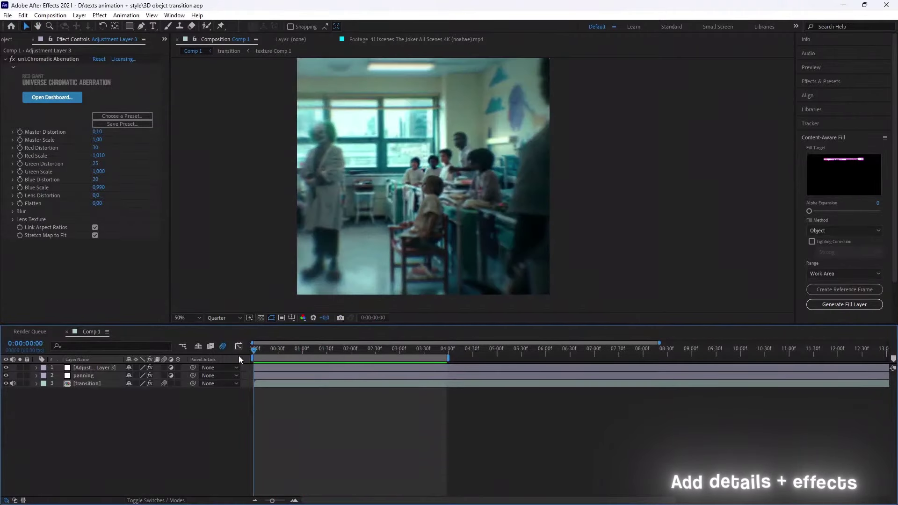
pyautogui.press('space')
pyautogui.press('space')
pyautogui.press('space')
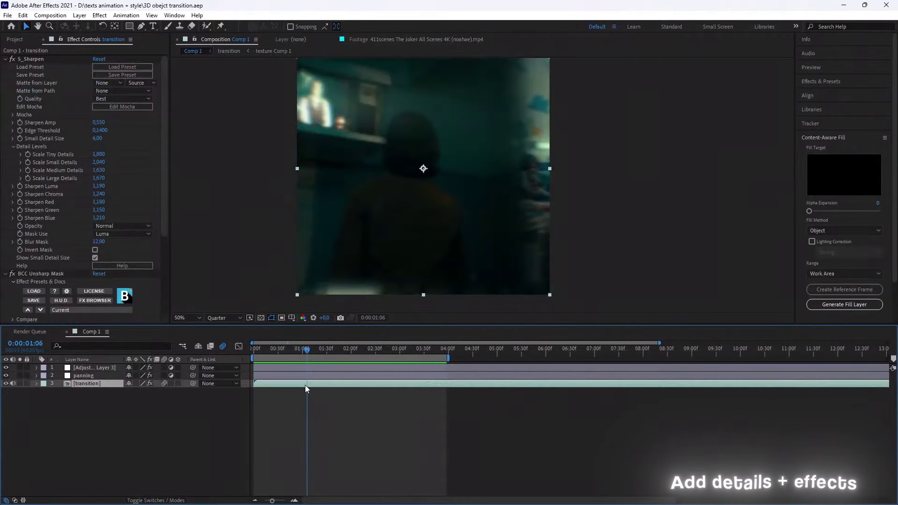
# Apply S_BlurMoCurves to the transition layer and set its Center to 69, -24 at 0:00:01:43
pyautogui.hotkey('ctrl', 'space')
pyautogui.write('s_blur')
pyautogui.click(260, 457)
pyautogui.press('space')
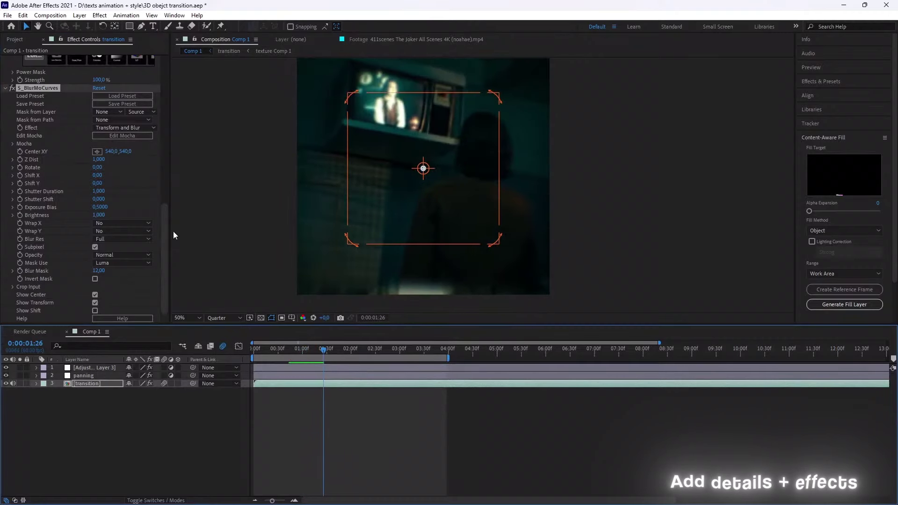
pyautogui.press('space')
pyautogui.moveTo(324, 350); pyautogui.dragTo(337, 350)
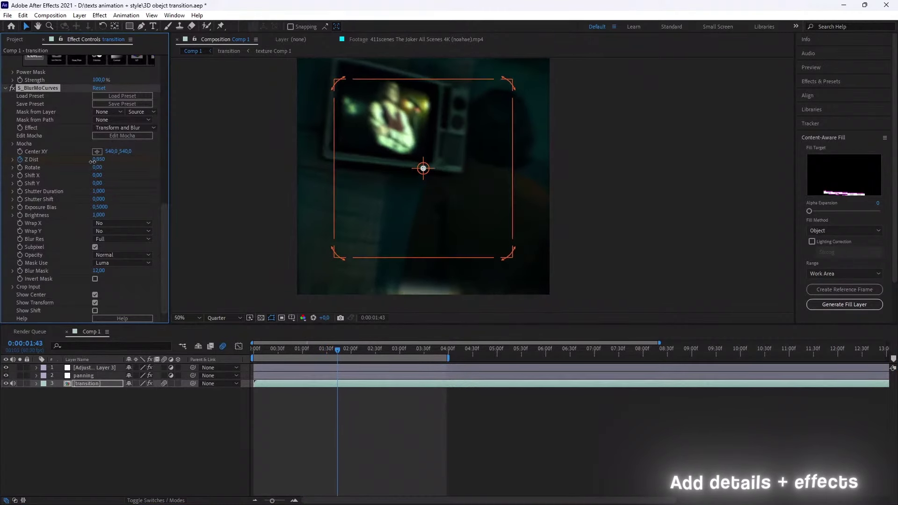
pyautogui.click(98, 151)
pyautogui.click(276, 298)
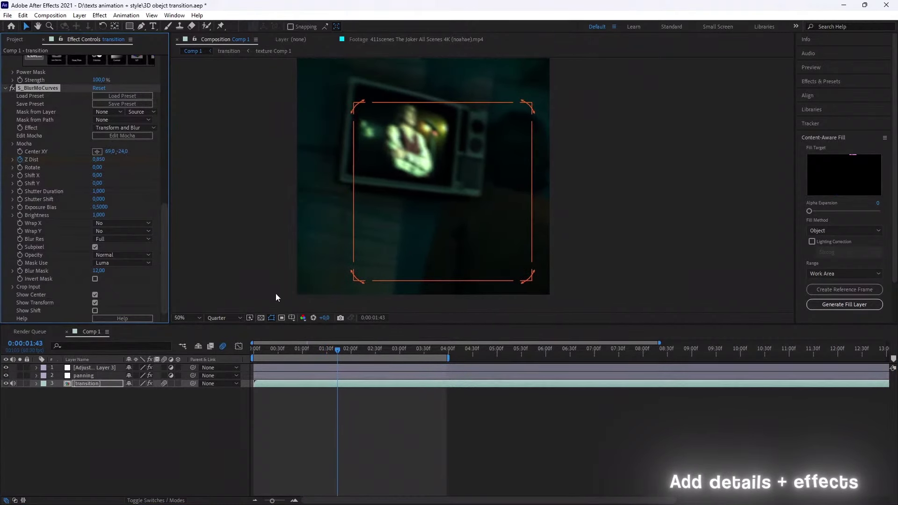
# Bring Z Dist back to 1.000 at 0:00:02:32, Easy Ease the keyframes, save, and preview
pyautogui.moveTo(338, 350); pyautogui.dragTo(377, 350)
pyautogui.moveTo(132, 399); pyautogui.dragTo(146, 399)
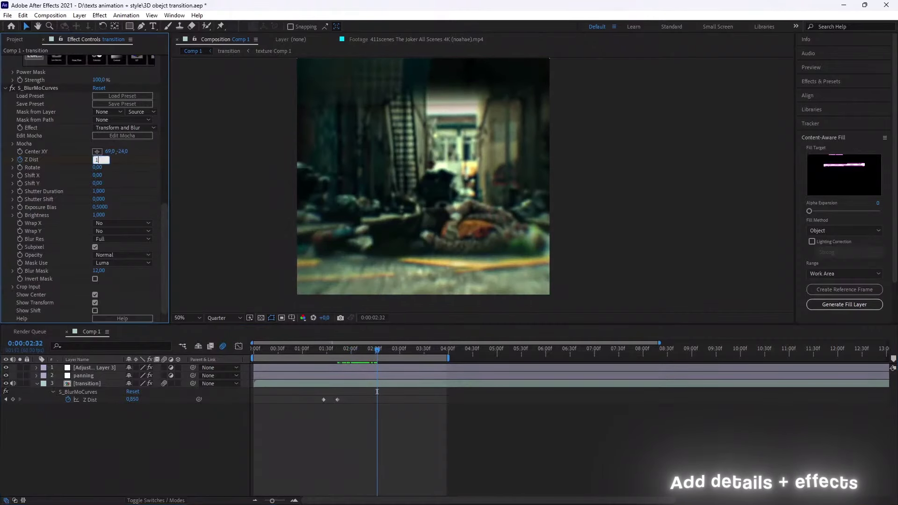
pyautogui.press('F9')
pyautogui.click(330, 436)
pyautogui.hotkey('ctrl', 's')
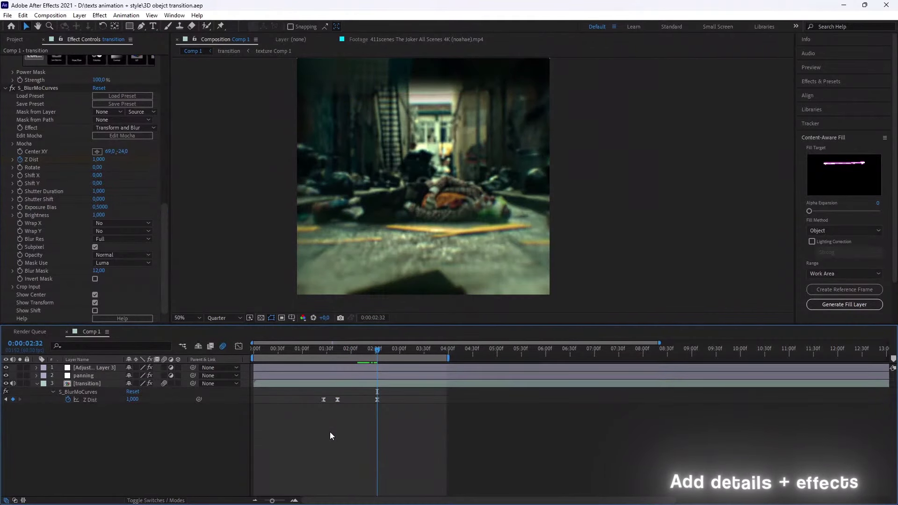
pyautogui.press('Home')
pyautogui.press('space')
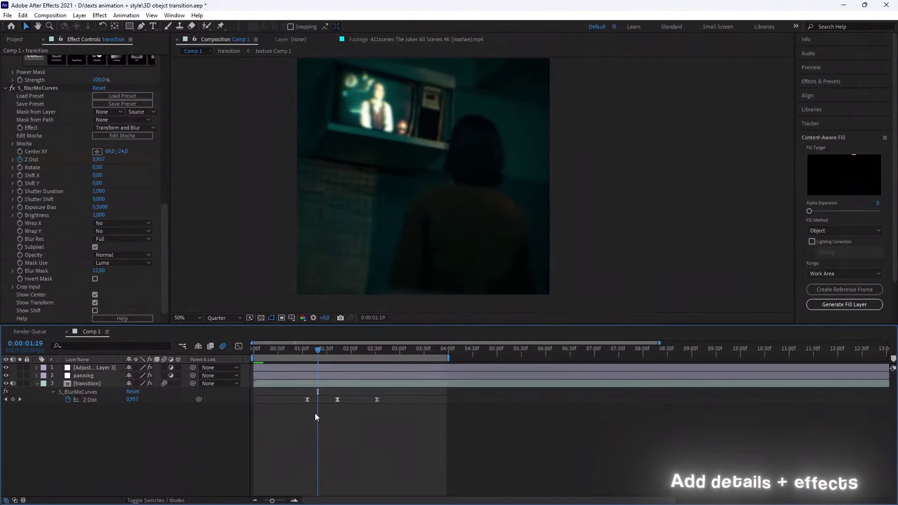
# Stretch the easing of the Z Dist value curve in the Graph Editor
pyautogui.click(323, 400)
pyautogui.hotkey('shift', 'F3')
pyautogui.rightClick(302, 434)
pyautogui.click(323, 341)
pyautogui.click(535, 490)
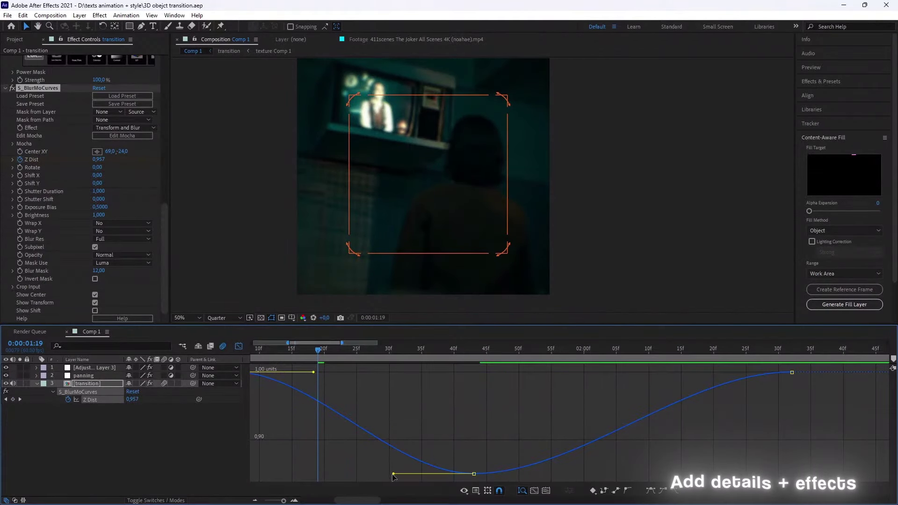
pyautogui.moveTo(398, 375); pyautogui.dragTo(424, 375)
pyautogui.press('Home')
# Preview the blur move and check it at 0:00:02:42, then return to the layer bars
pyautogui.press('space')
pyautogui.press(';')
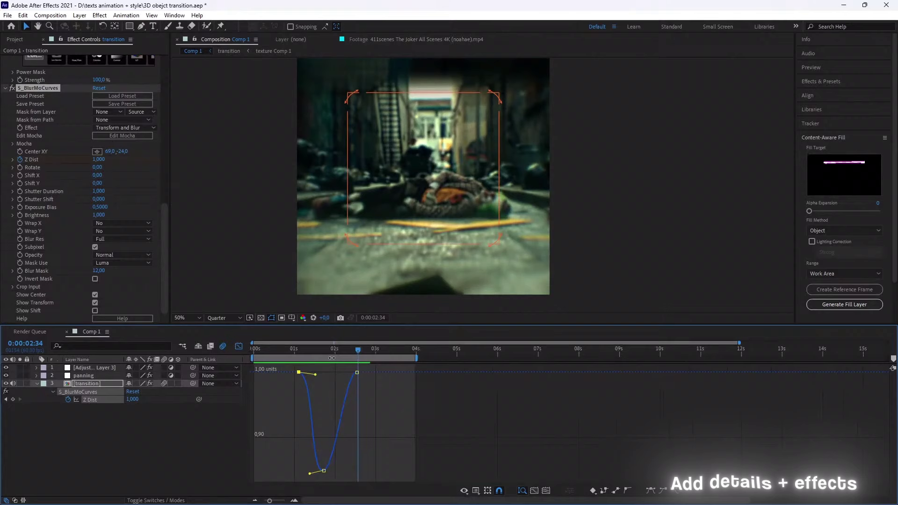
pyautogui.click(371, 425)
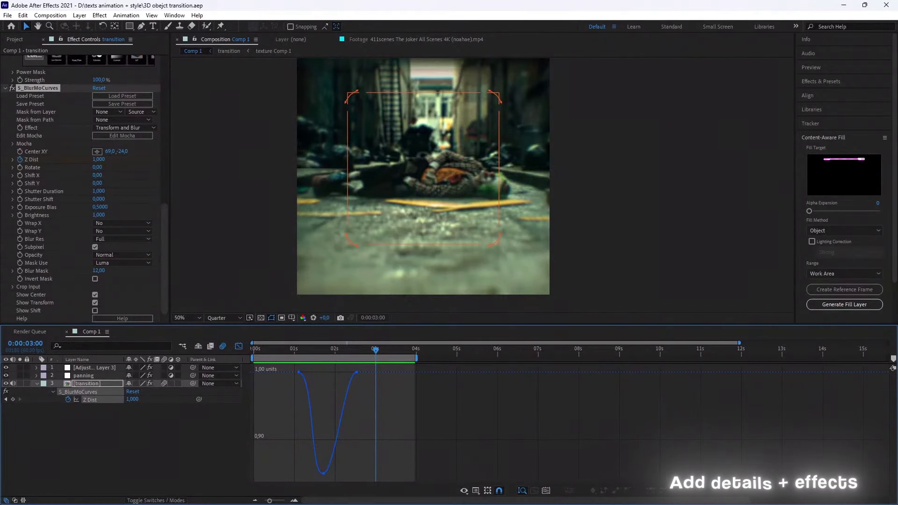
pyautogui.moveTo(375, 349); pyautogui.dragTo(363, 350)
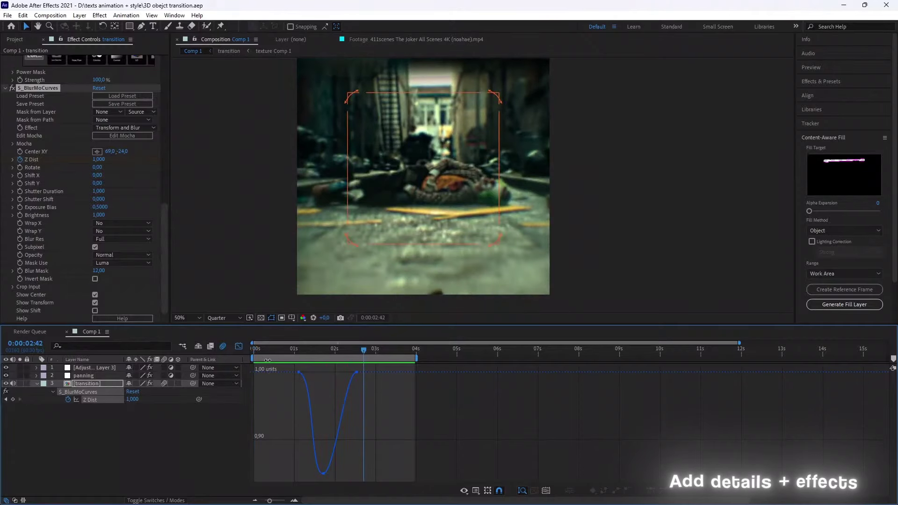
pyautogui.press('space')
pyautogui.press('space')
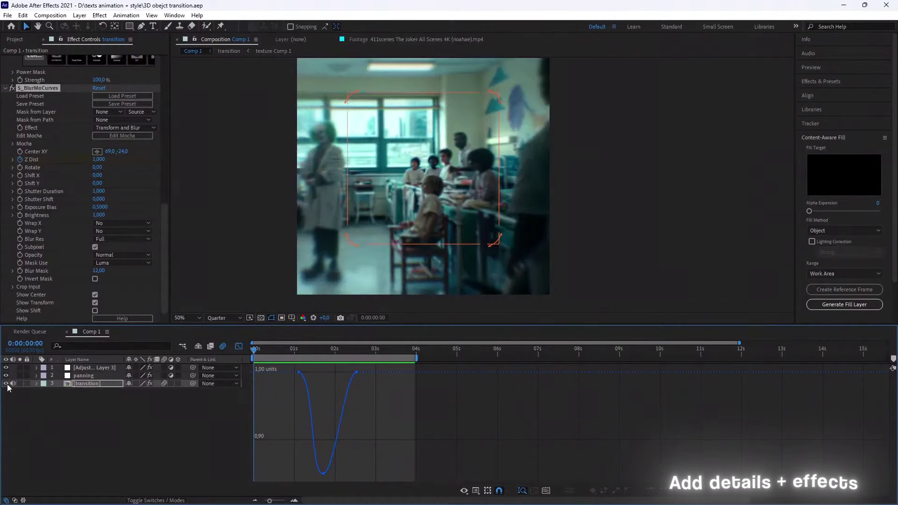
pyautogui.hotkey('shift', 'F3')
# Preview the full composition and cancel an initial new-solid attempt
pyautogui.rightClick(273, 392)
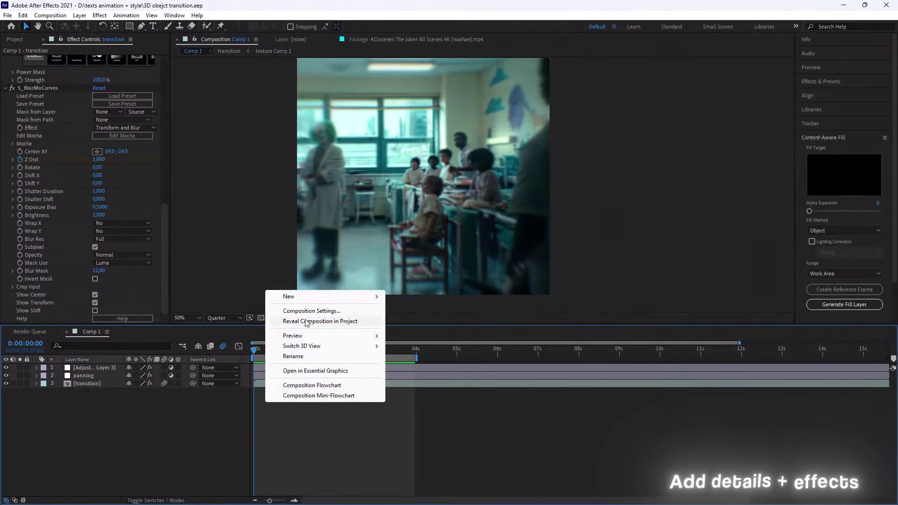
pyautogui.press('Escape')
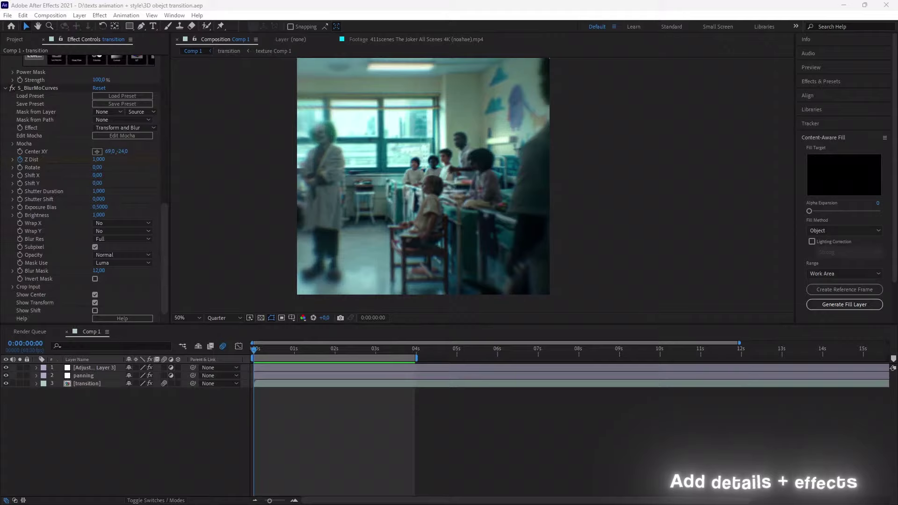
pyautogui.press('space')
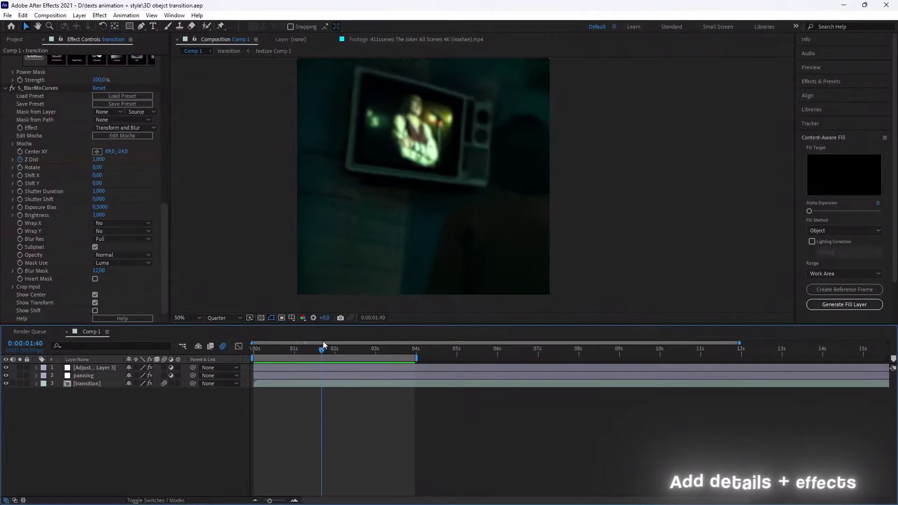
pyautogui.press('space')
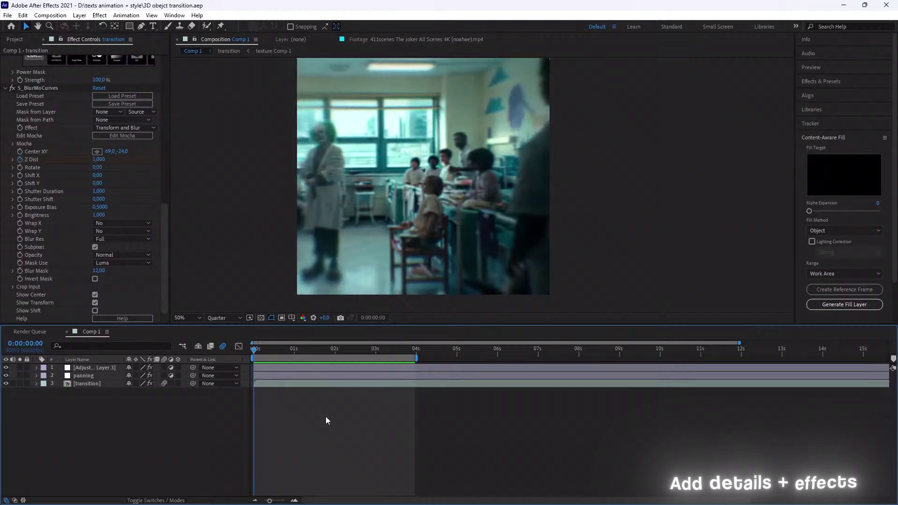
pyautogui.rightClick(280, 411)
pyautogui.moveTo(295, 305)
pyautogui.click(456, 341)
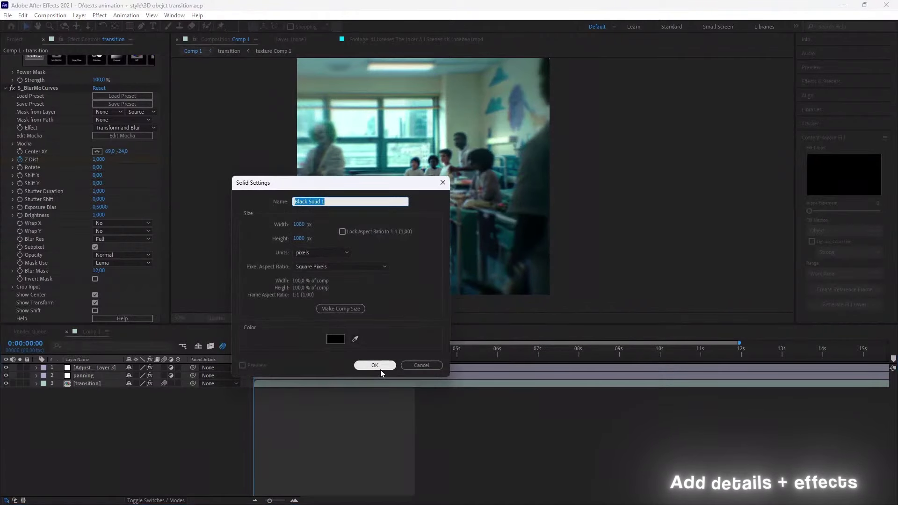
pyautogui.click(285, 368)
# Try the S_DistortRGB, S_TimeWarpRGB and BCC RGB Pixel Noise effects, undoing each
pyautogui.hotkey('ctrl', 'space')
pyautogui.write('rgb')
pyautogui.press('Down')
pyautogui.press('Down')
pyautogui.press('Down')
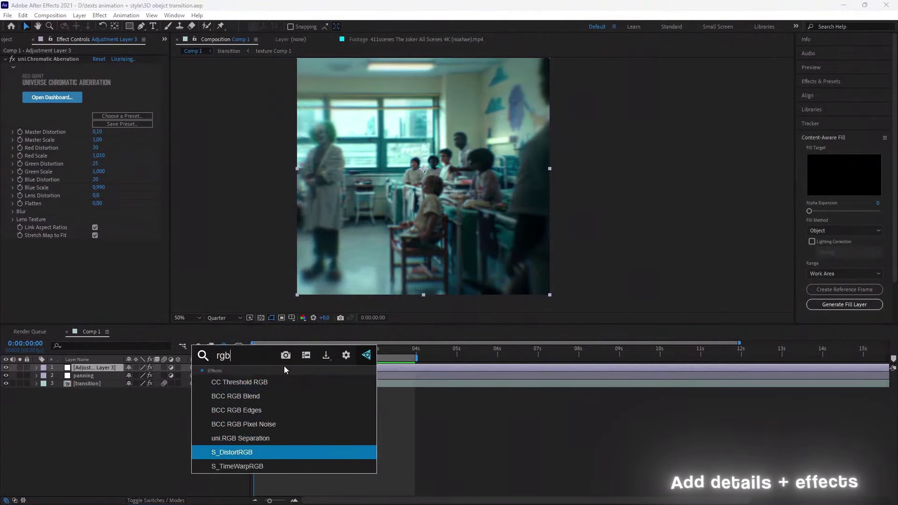
pyautogui.press('Return')
pyautogui.hotkey('ctrl', 'z')
pyautogui.hotkey('ctrl', 'space')
pyautogui.write('rgb')
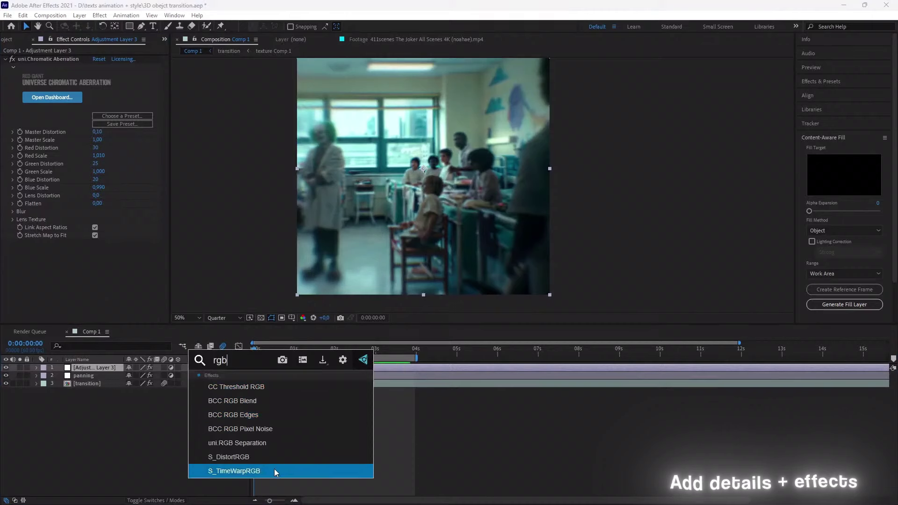
pyautogui.click(275, 471)
pyautogui.hotkey('ctrl', 'z')
pyautogui.hotkey('ctrl', 'space')
pyautogui.write('RGB')
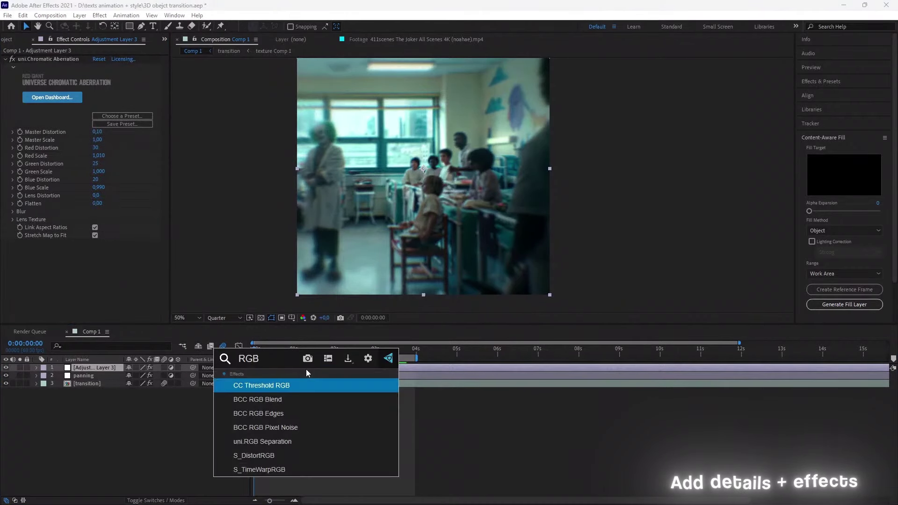
pyautogui.click(300, 427)
pyautogui.hotkey('ctrl', 'z')
# Try CC Jaws on the adjustment layer, then undo it
pyautogui.hotkey('ctrl', 'space')
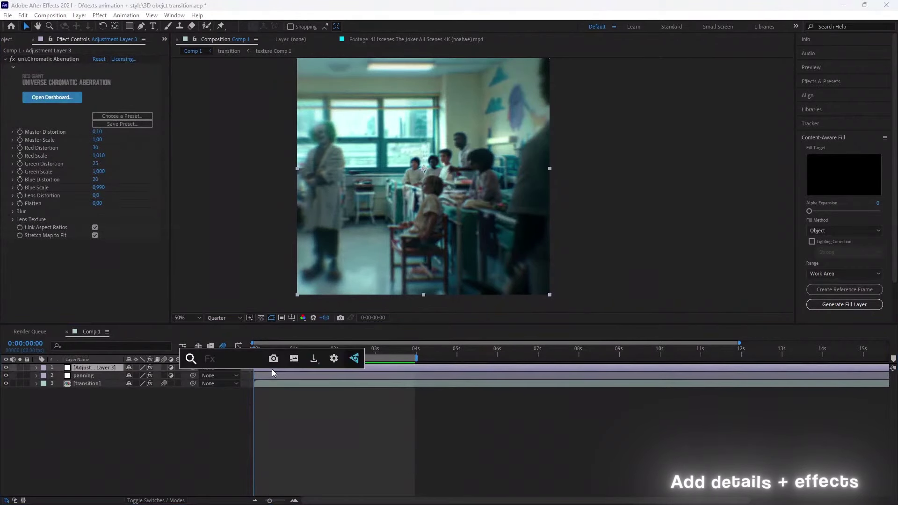
pyautogui.write('jaws')
pyautogui.press('Return')
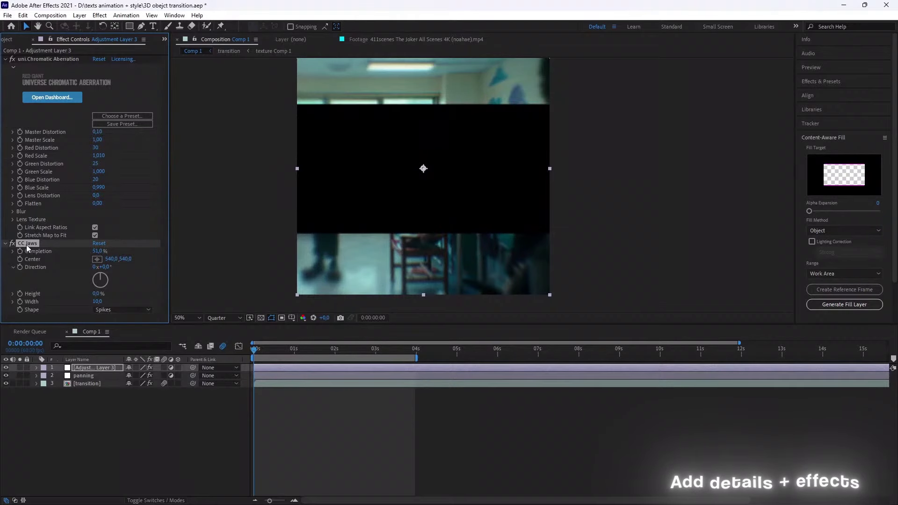
pyautogui.hotkey('ctrl', 'z')
# Create a black 'cc jaws' solid with CC Jaws and Gaussian Blur applied
pyautogui.hotkey('ctrl', 'y')
pyautogui.press('Return')
pyautogui.hotkey('ctrl', 'space')
pyautogui.write('jaws')
pyautogui.press('Return')
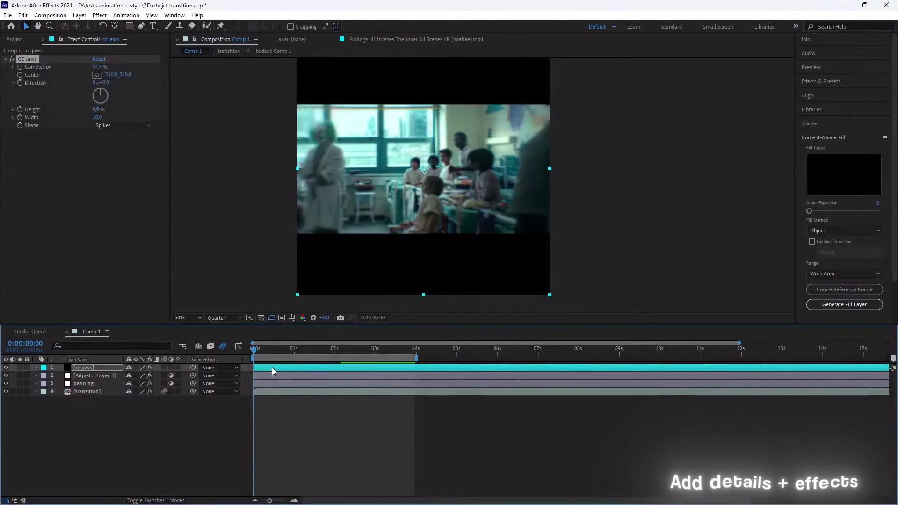
pyautogui.hotkey('ctrl', 'space')
pyautogui.write('gaus')
pyautogui.press('Return')
# Preview the letterbox and try a first CC Jaws Completion animation from 0%
pyautogui.click(379, 452)
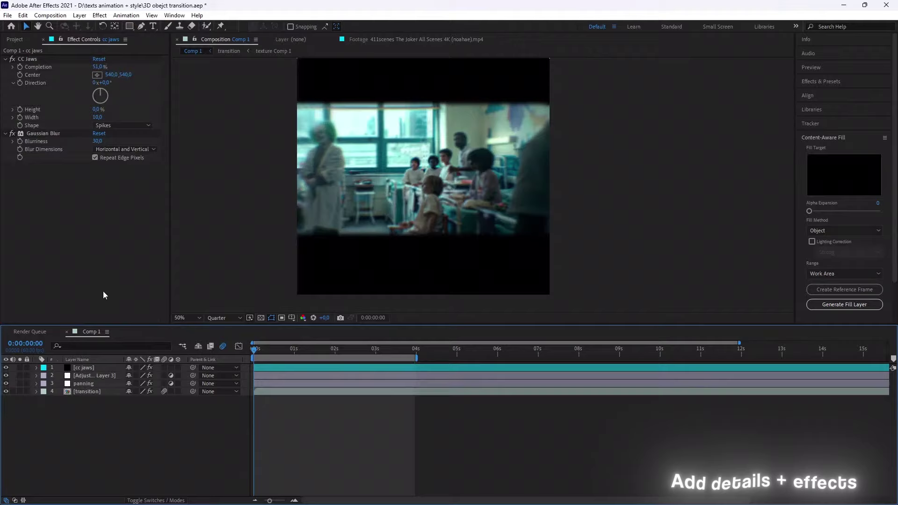
pyautogui.press('space')
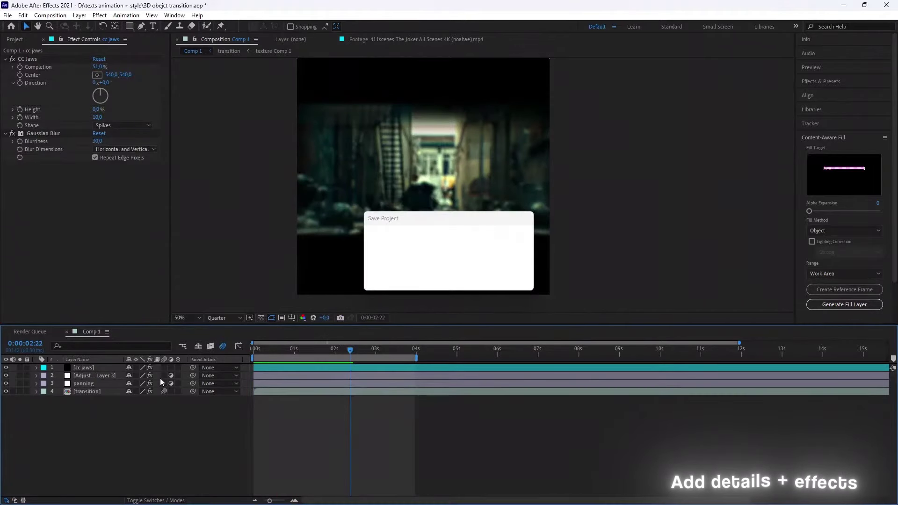
pyautogui.click(28, 59)
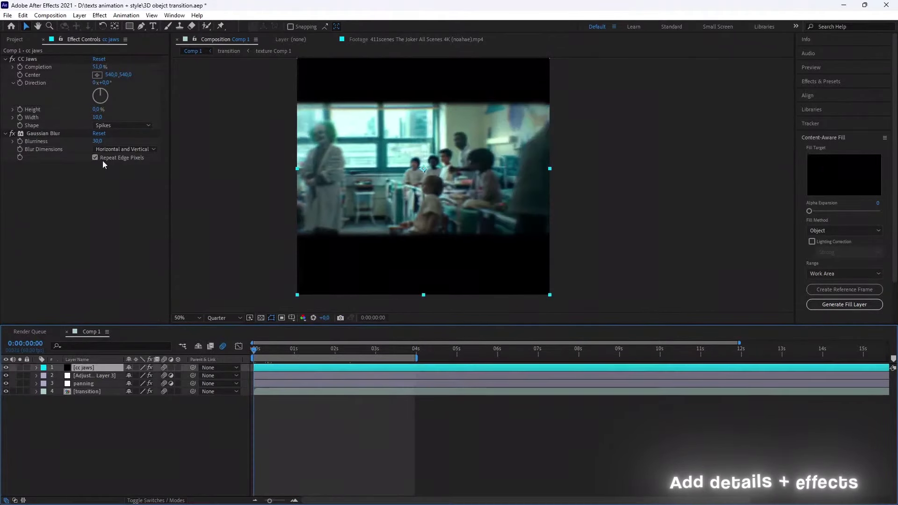
pyautogui.moveTo(80, 68); pyautogui.dragTo(21, 69)
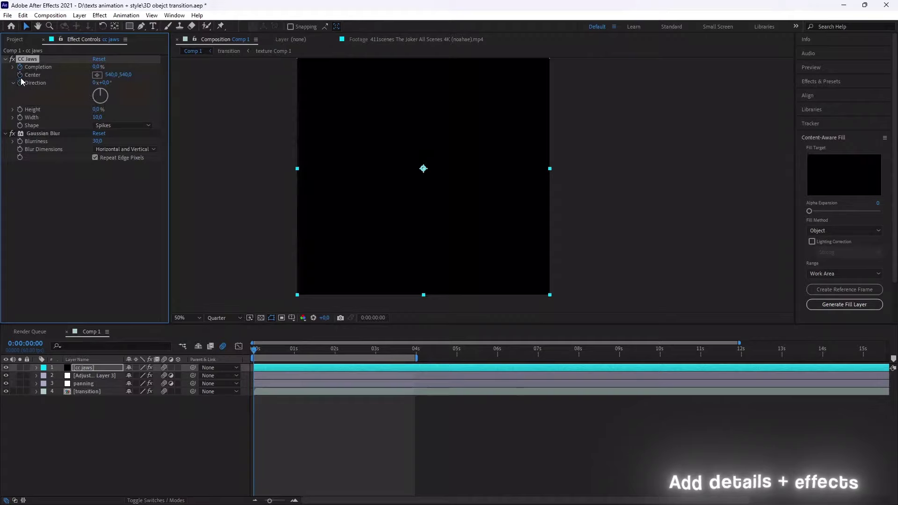
pyautogui.click(275, 350)
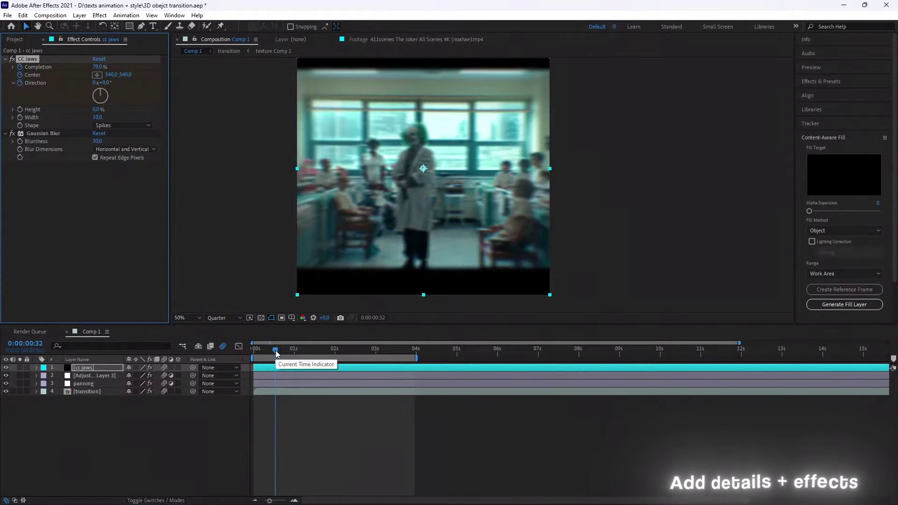
pyautogui.moveTo(276, 350); pyautogui.dragTo(318, 350)
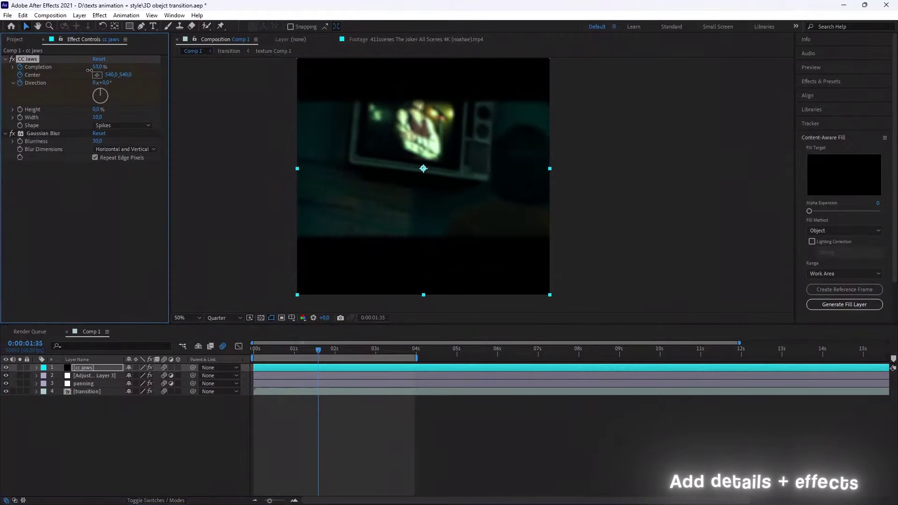
pyautogui.press('u')
pyautogui.moveTo(318, 350); pyautogui.dragTo(352, 352)
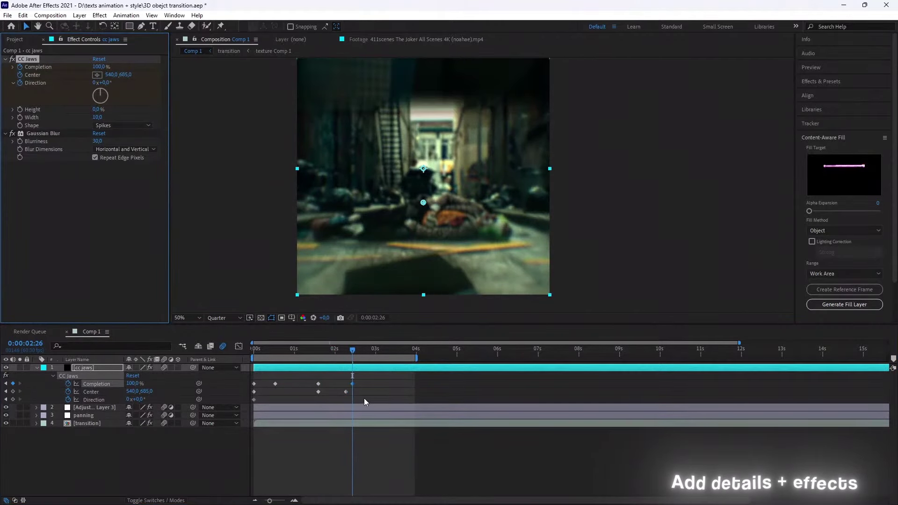
# Inspect the speed graph, then delete CC Jaws to start over and save
pyautogui.hotkey('shift', 'F3')
pyautogui.rightClick(354, 437)
pyautogui.click(395, 344)
pyautogui.click(36, 142)
pyautogui.press('space')
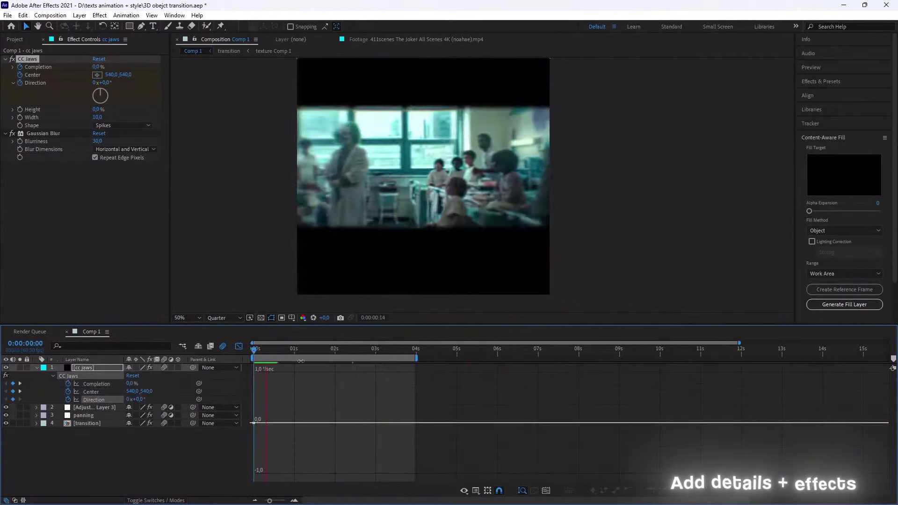
pyautogui.press('Delete')
pyautogui.hotkey('shift', 'F3')
pyautogui.hotkey('ctrl', 's')
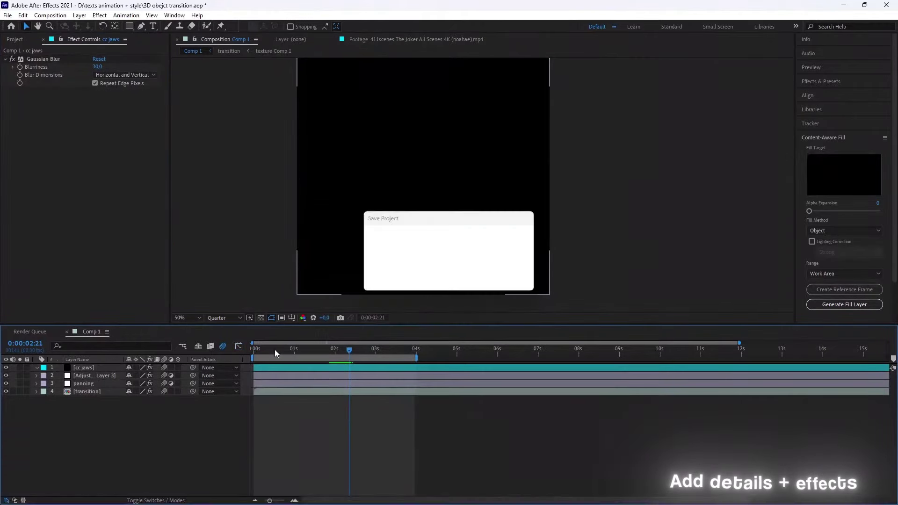
pyautogui.press('Home')
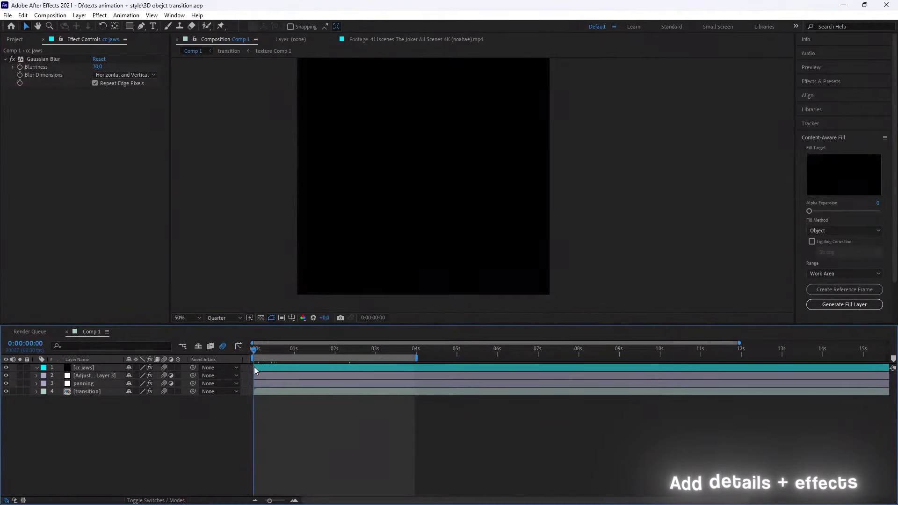
# Reapply CC Jaws and keyframe Completion 0% at 0s to 100% at 1s, eased with F9
pyautogui.click(84, 368)
pyautogui.hotkey('ctrl', 'space')
pyautogui.write('cc')
pyautogui.press('Return')
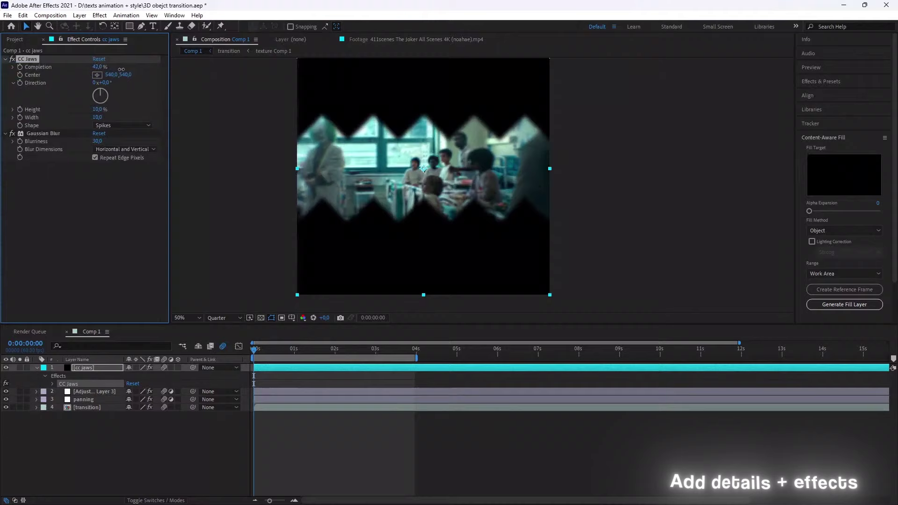
pyautogui.moveTo(97, 67)
pyautogui.mouseDown()
pyautogui.moveTo(107, 67)
pyautogui.moveTo(89, 67)
pyautogui.mouseUp()
pyautogui.click(20, 67)
pyautogui.moveTo(254, 350); pyautogui.dragTo(276, 350)
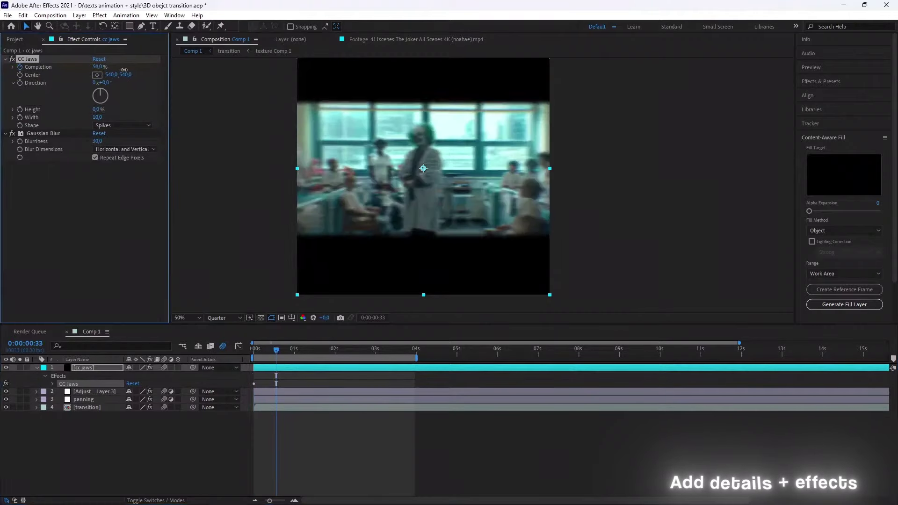
pyautogui.moveTo(98, 67); pyautogui.dragTo(150, 74)
pyautogui.press('u')
pyautogui.moveTo(276, 384); pyautogui.dragTo(288, 384)
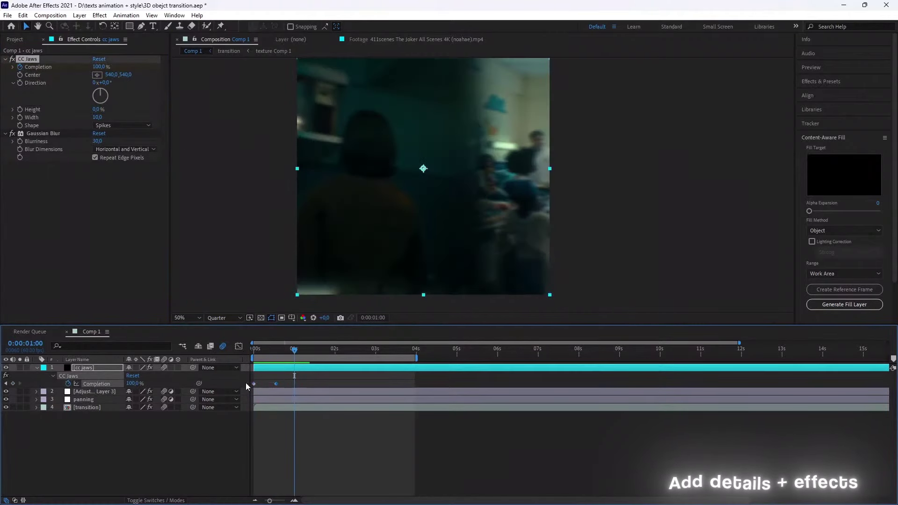
pyautogui.click(238, 346)
pyautogui.press('F9')
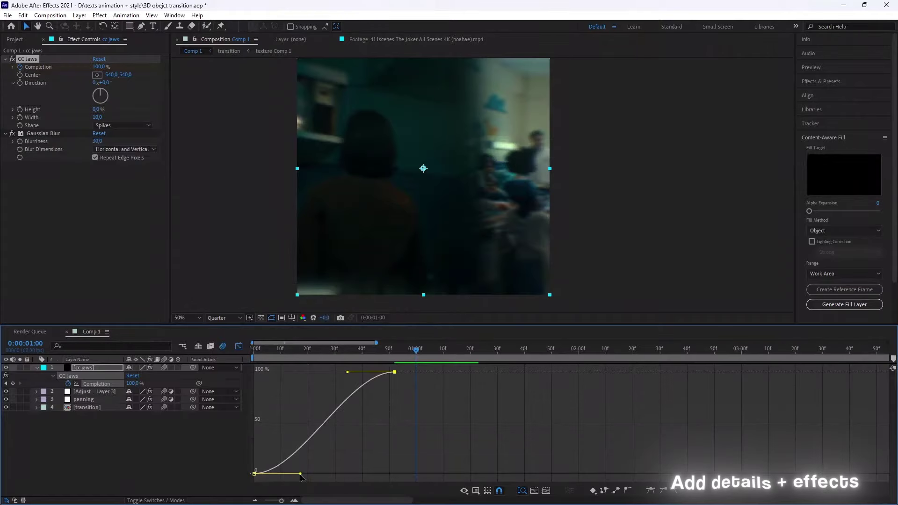
# Create a white solid named 'white flash' below the cc jaws layer
pyautogui.click(239, 346)
pyautogui.rightClick(277, 327)
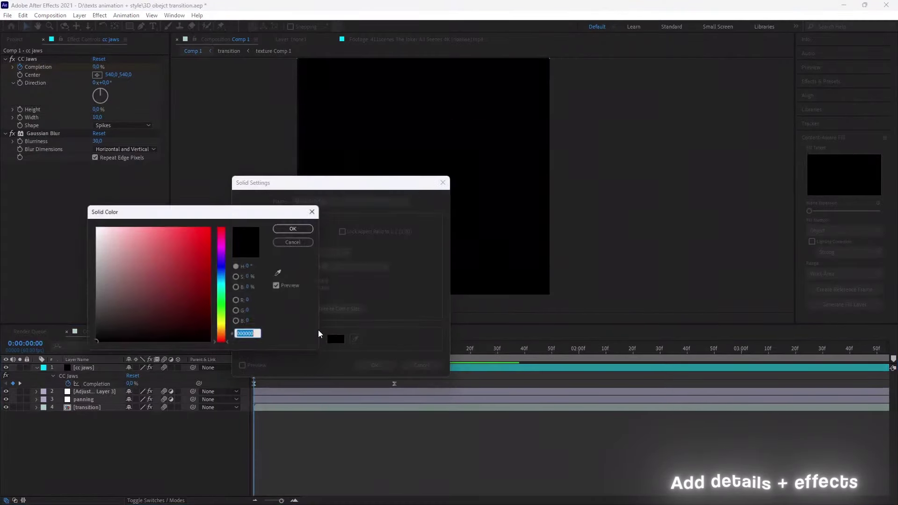
pyautogui.click(301, 227)
pyautogui.click(372, 364)
pyautogui.press('Return')
pyautogui.write('white flash')
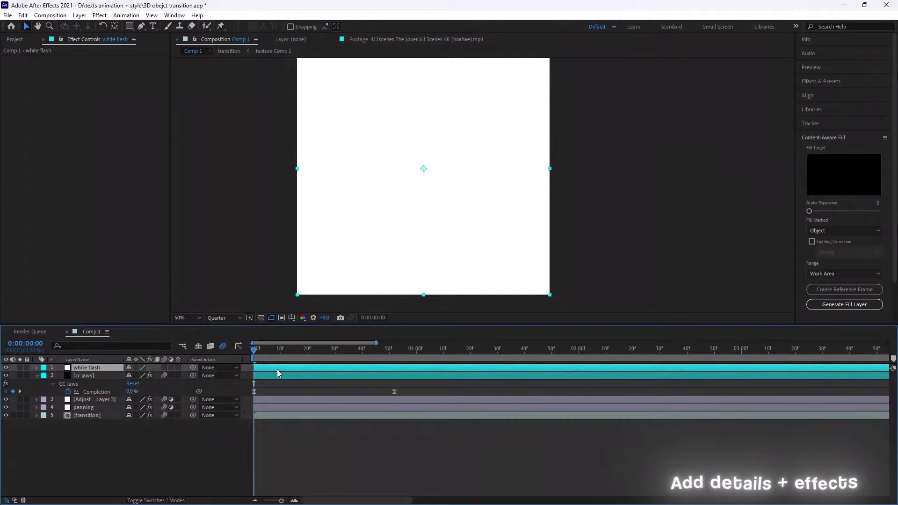
pyautogui.hotkey('ctrl', '[')
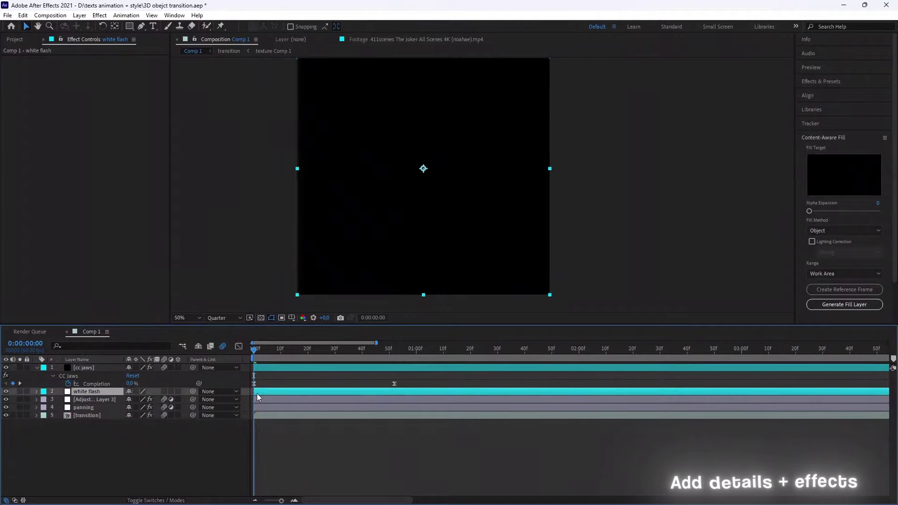
# Keyframe its Opacity from 100% to 0% and steepen the fade curve in the Graph Editor
pyautogui.hotkey('alt', 'shift', 't')
pyautogui.click(389, 348)
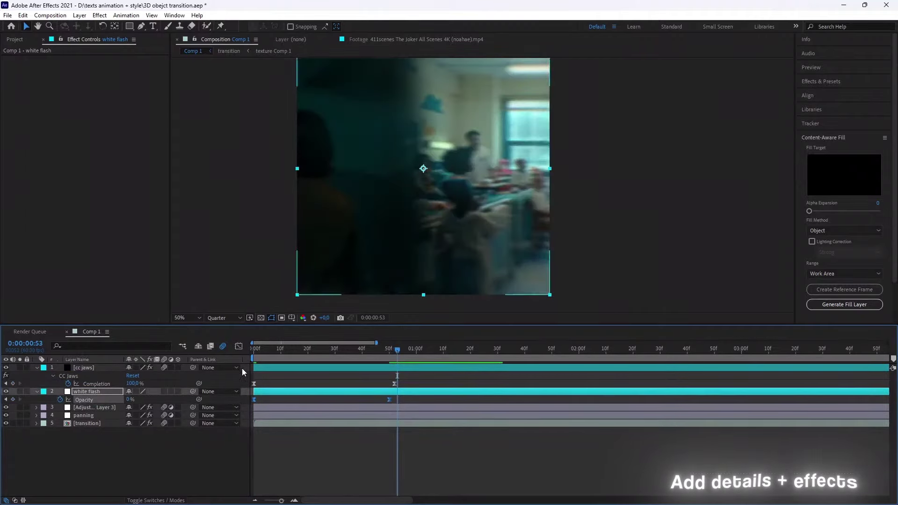
pyautogui.click(239, 346)
pyautogui.moveTo(282, 408); pyautogui.dragTo(261, 429)
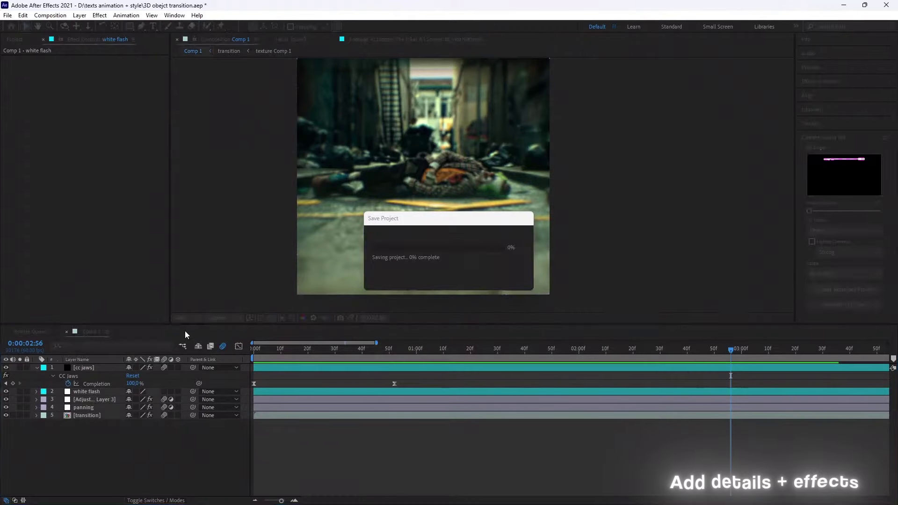
pyautogui.moveTo(308, 352)
pyautogui.mouseDown()
pyautogui.moveTo(296, 353)
pyautogui.moveTo(506, 353)
pyautogui.mouseUp()
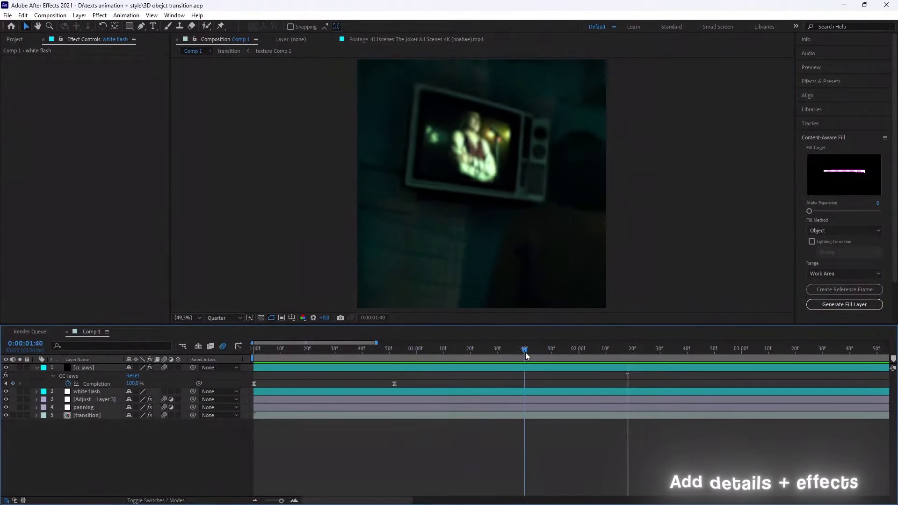
# Open texture Comp 1 inside the transition precomp and preview the footage
pyautogui.moveTo(506, 349); pyautogui.dragTo(516, 350)
pyautogui.doubleClick(85, 415)
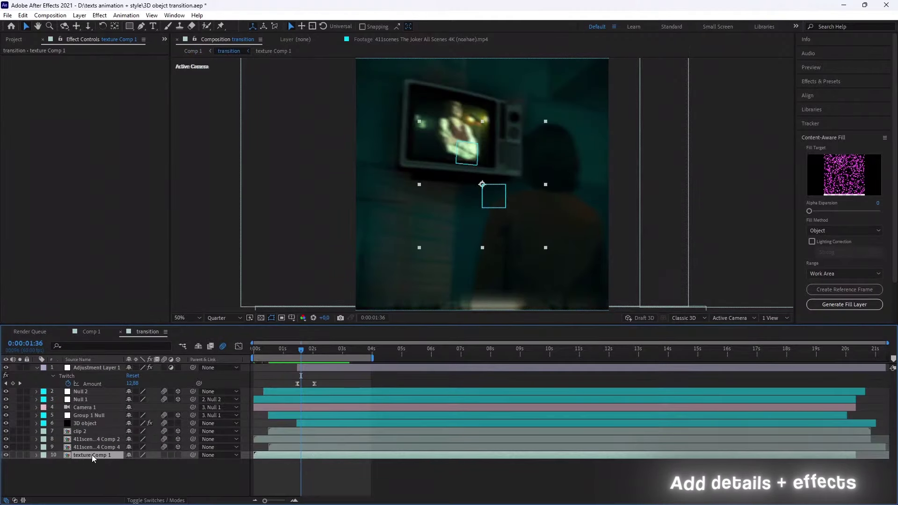
pyautogui.doubleClick(92, 455)
pyautogui.click(389, 369)
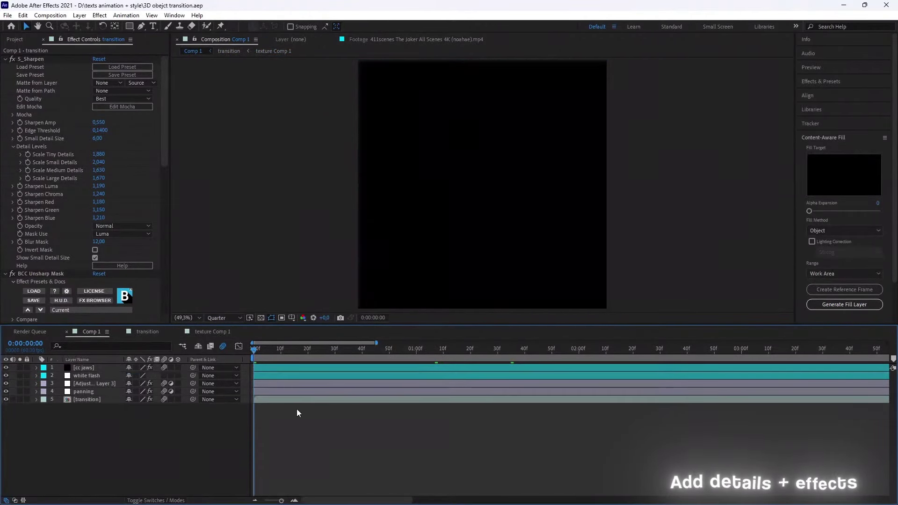
pyautogui.press('space')
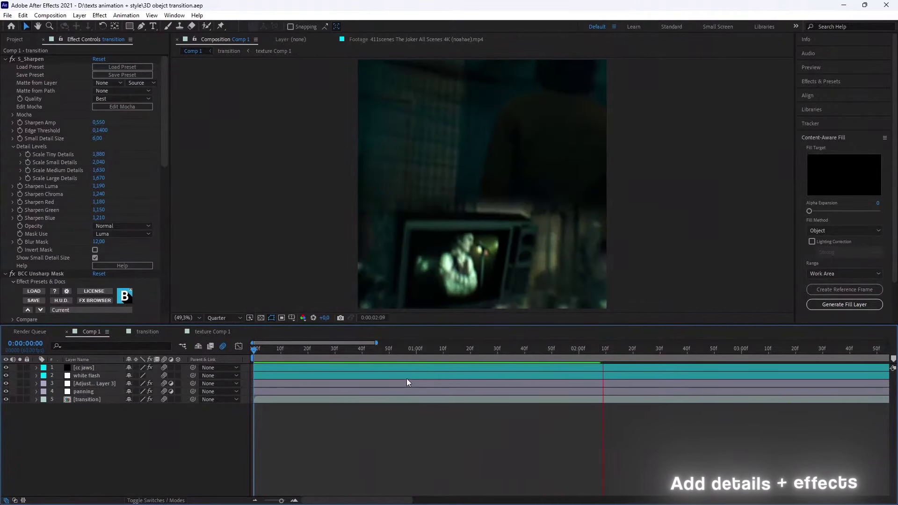
pyautogui.moveTo(485, 348)
pyautogui.mouseDown()
pyautogui.moveTo(528, 350)
pyautogui.moveTo(391, 350)
pyautogui.mouseUp()
pyautogui.click(212, 332)
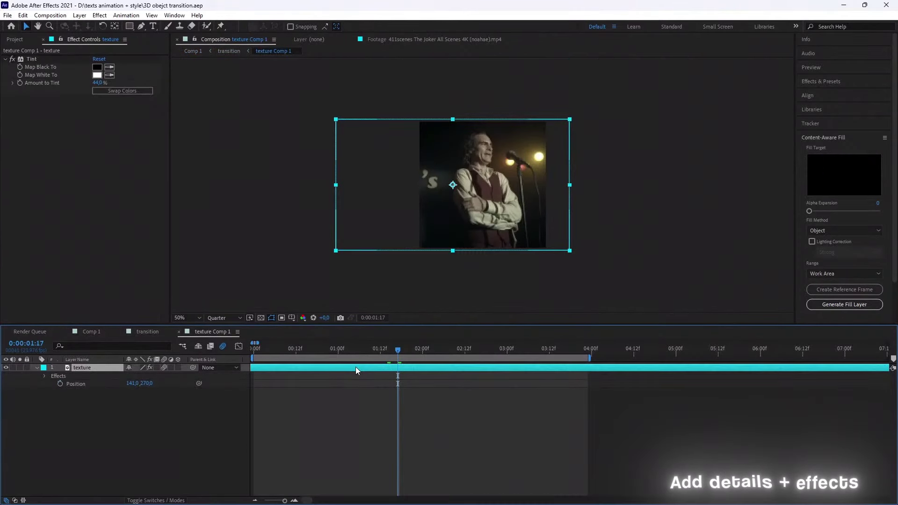
# Apply 4-Color Gradient to the texture layer and set Color 1 to green
pyautogui.hotkey('ctrl', 'space')
pyautogui.write('4 color')
pyautogui.press('Return')
pyautogui.click(97, 122)
pyautogui.moveTo(224, 325); pyautogui.dragTo(229, 302)
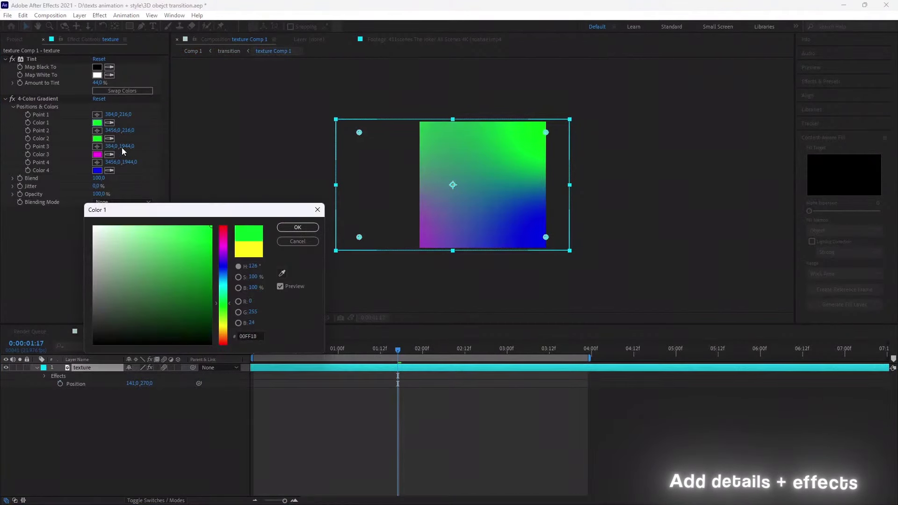
pyautogui.press('Return')
pyautogui.click(97, 154)
pyautogui.moveTo(223, 243)
pyautogui.mouseDown()
pyautogui.moveTo(223, 302)
pyautogui.moveTo(223, 285)
pyautogui.mouseUp()
pyautogui.click(201, 304)
pyautogui.press('Return')
# Set the remaining gradient colours to teal and blue
pyautogui.click(98, 138)
pyautogui.press('Return')
pyautogui.click(98, 122)
pyautogui.press('Return')
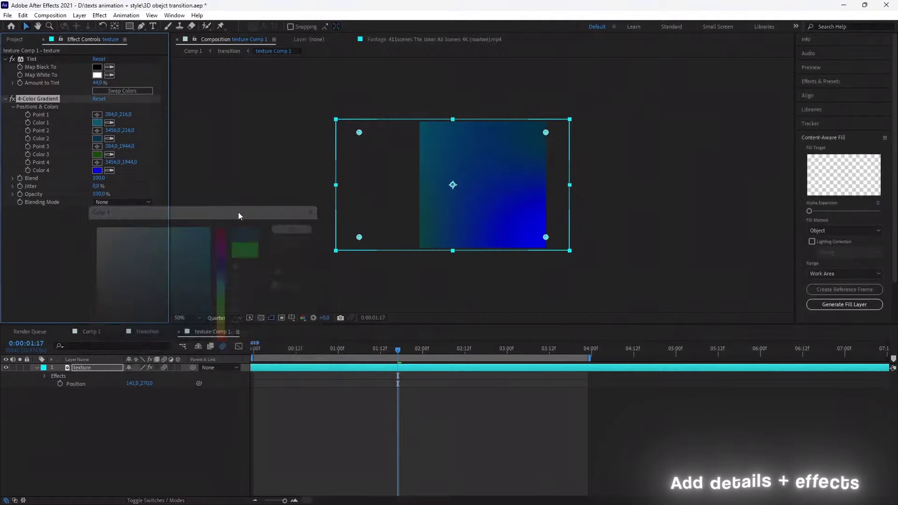
pyautogui.click(98, 171)
pyautogui.press('Return')
pyautogui.click(97, 138)
pyautogui.press('Return')
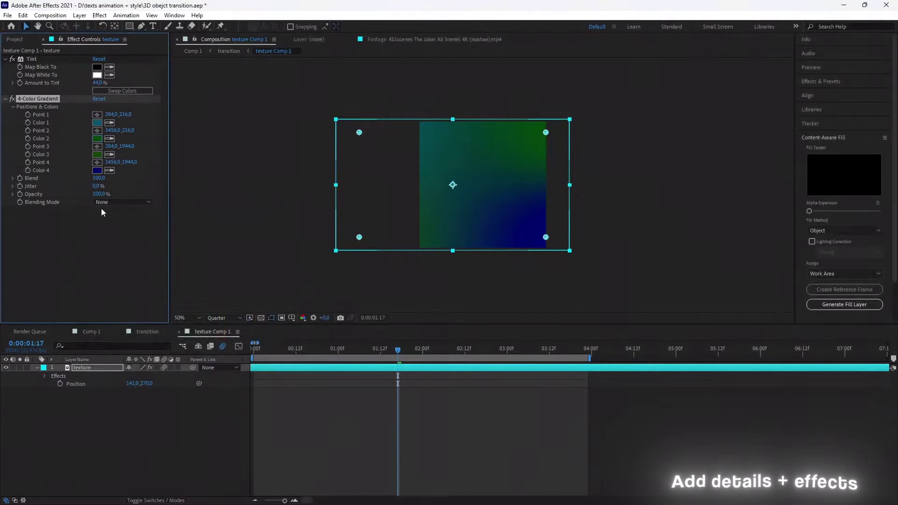
# Set the gradient's Blending Mode to Soft Light and preview at 100%
pyautogui.click(101, 202)
pyautogui.click(117, 258)
pyautogui.click(144, 205)
pyautogui.click(122, 278)
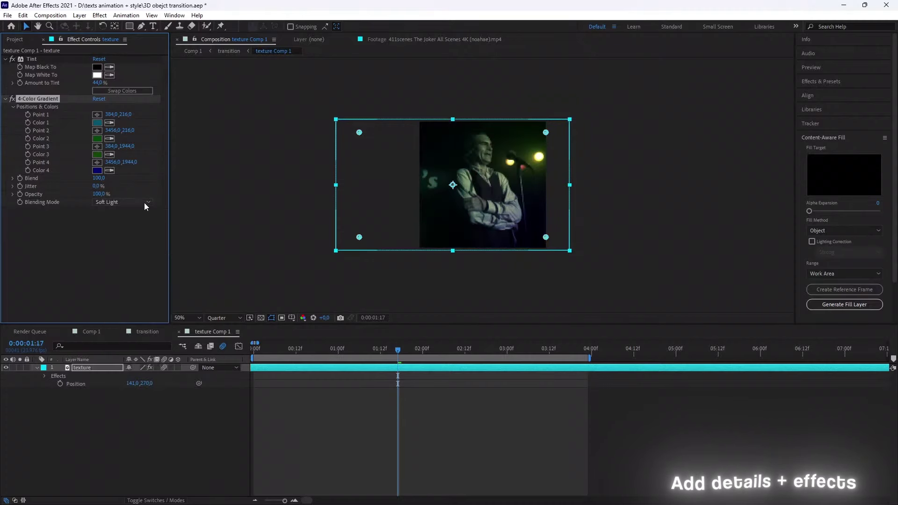
pyautogui.press('/')
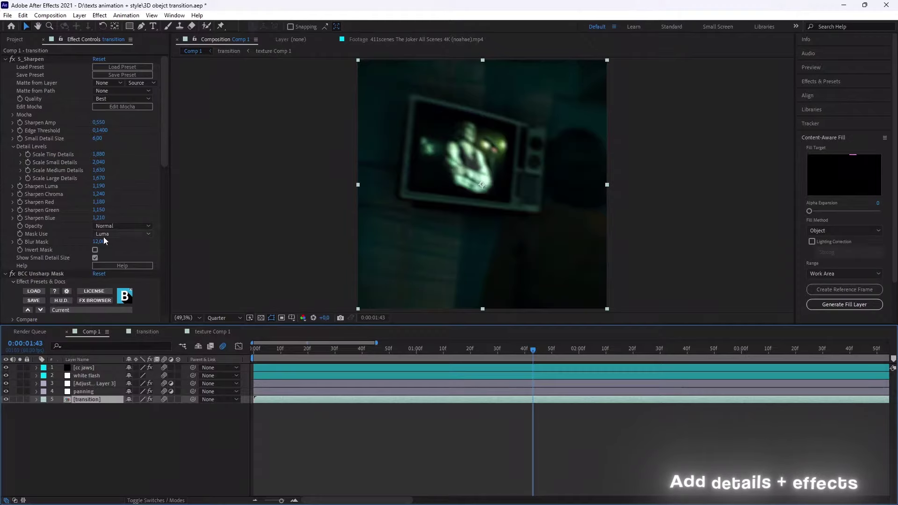
pyautogui.press('space')
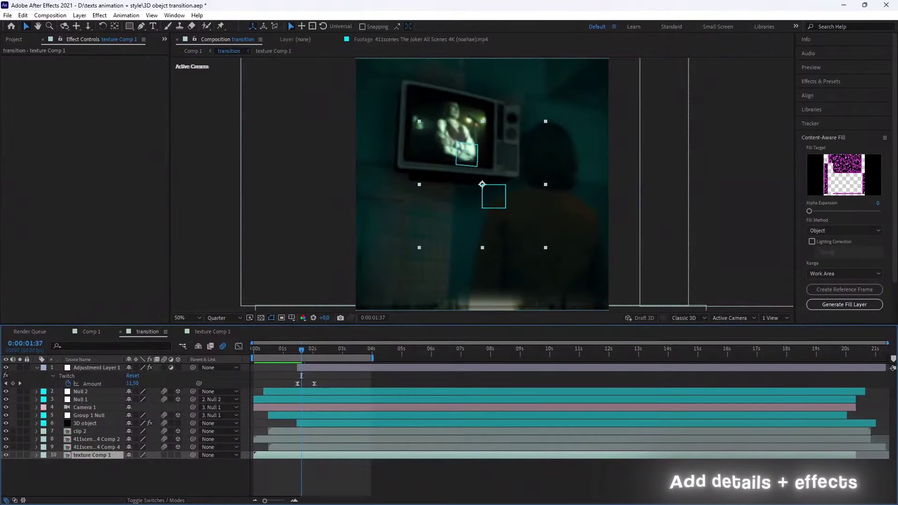
# Add an adjustment layer with Lumetri Color above the texture layer
pyautogui.doubleClick(287, 456)
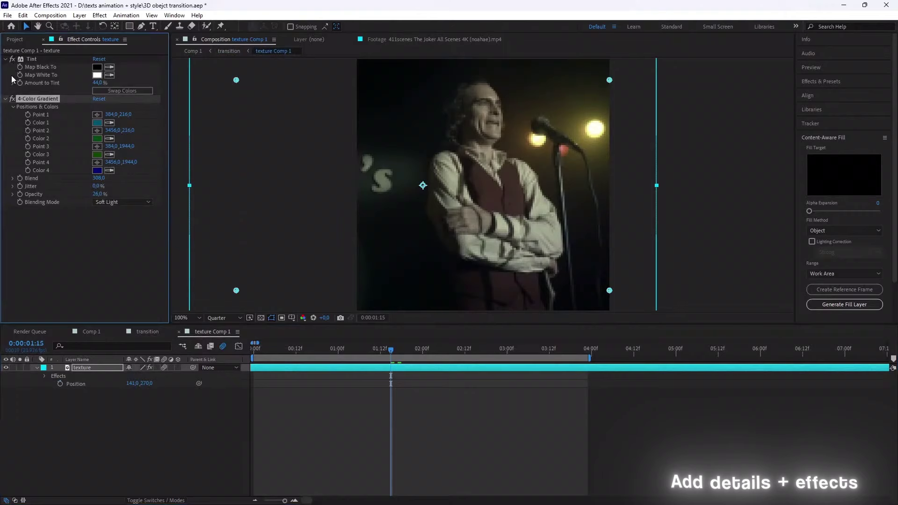
pyautogui.hotkey('ctrl', 'space')
pyautogui.write('adj')
pyautogui.press('Return')
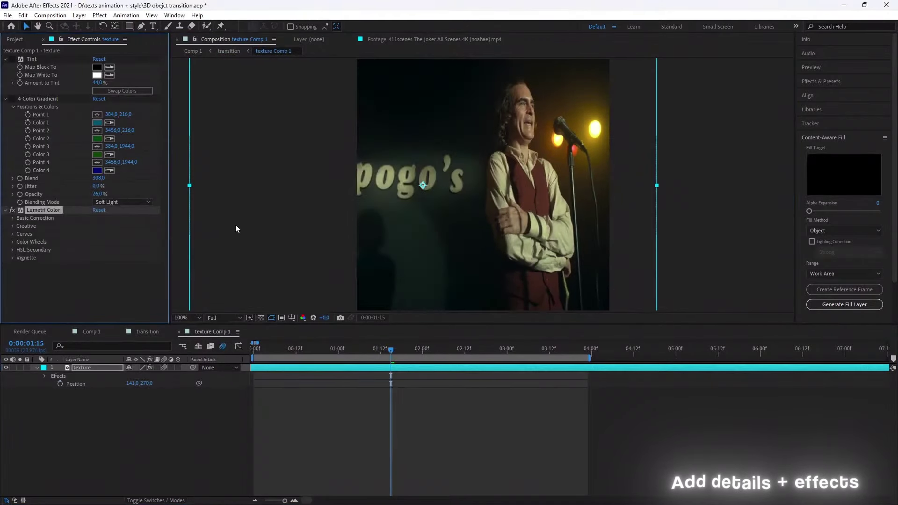
pyautogui.hotkey('ctrl', 'space')
pyautogui.write('lumet')
pyautogui.press('Return')
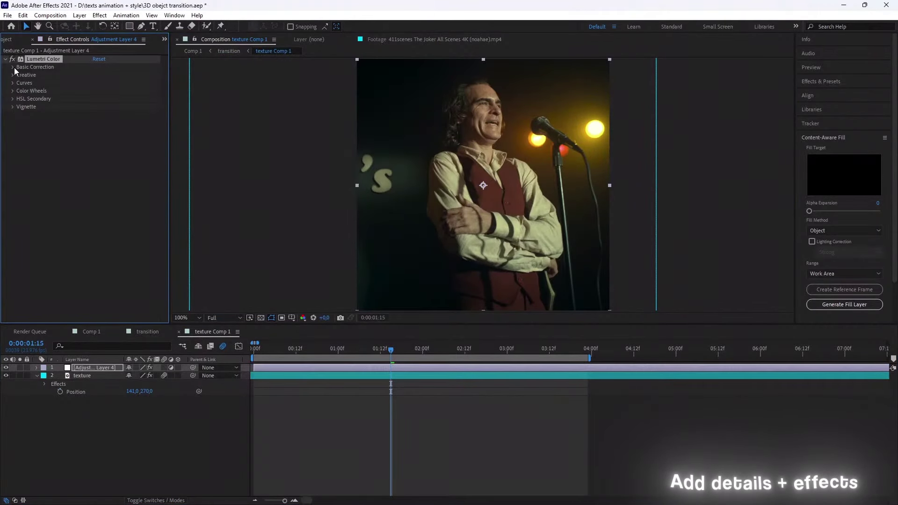
# Cool the Temperature, raise Exposure, set Highlights to 34, adjust curves, and save
pyautogui.moveTo(96, 107); pyautogui.dragTo(73, 111)
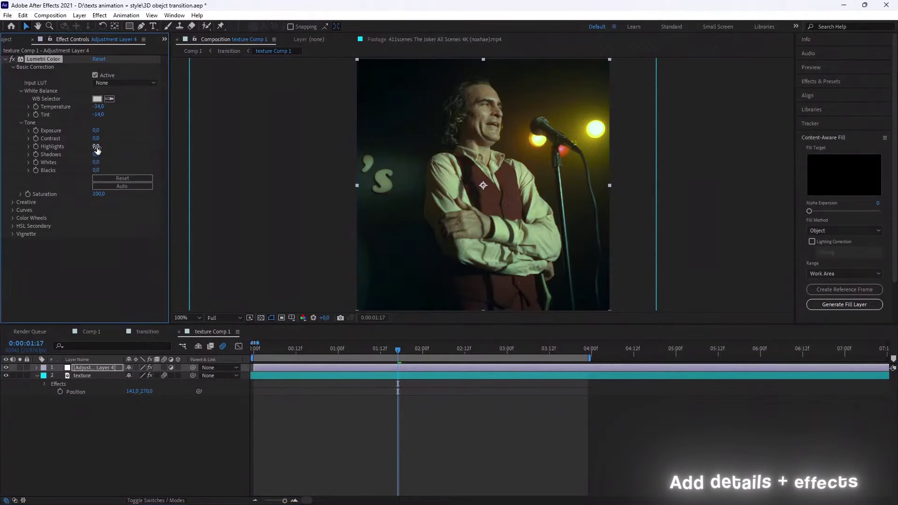
pyautogui.moveTo(96, 131)
pyautogui.mouseDown()
pyautogui.moveTo(105, 132)
pyautogui.moveTo(100, 146)
pyautogui.mouseUp()
pyautogui.click(25, 202)
pyautogui.scroll(-3, 85, 187)
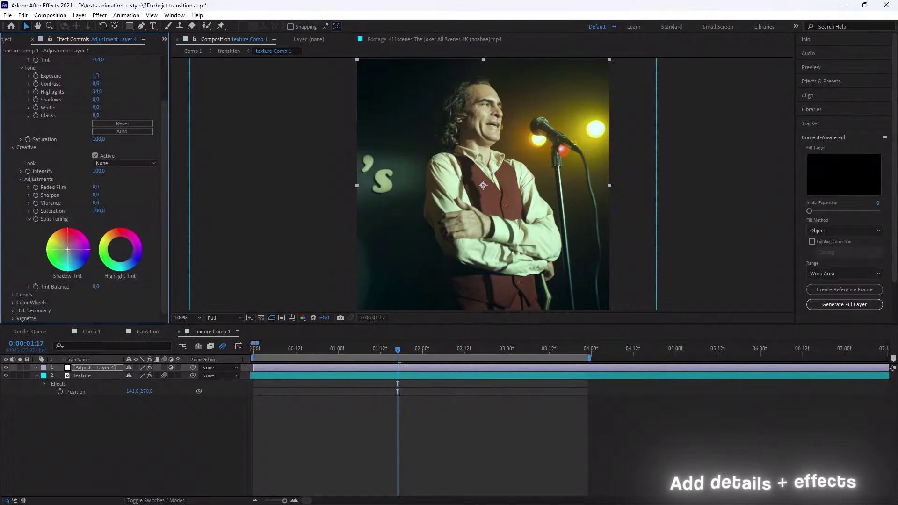
pyautogui.click(12, 295)
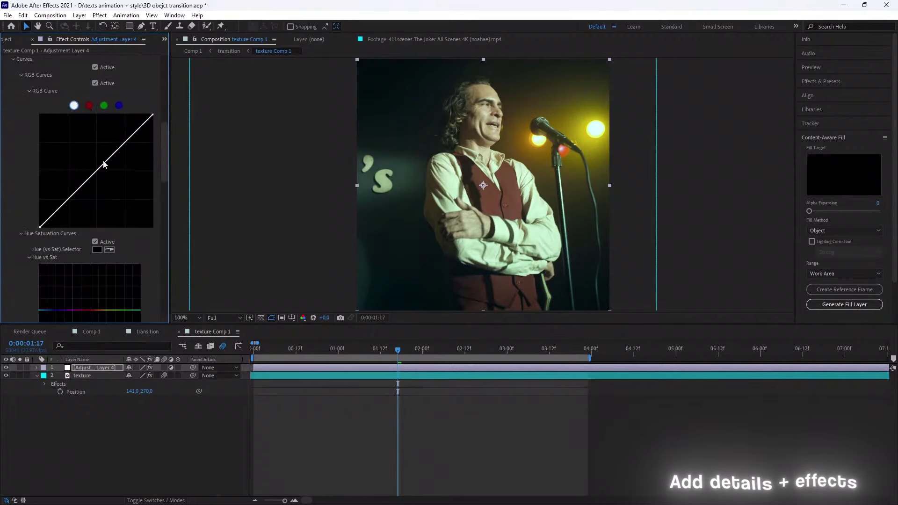
pyautogui.scroll(-3, 103, 166)
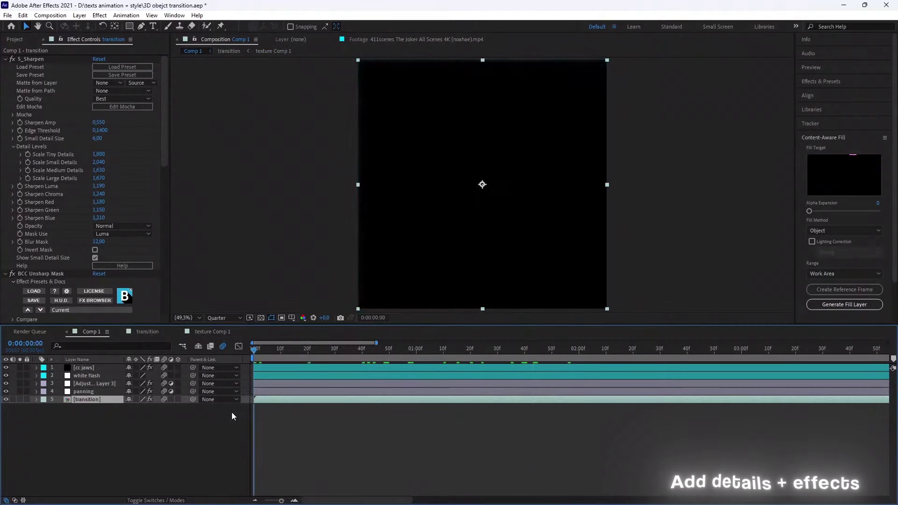
pyautogui.click(231, 411)
pyautogui.hotkey('ctrl', 's')
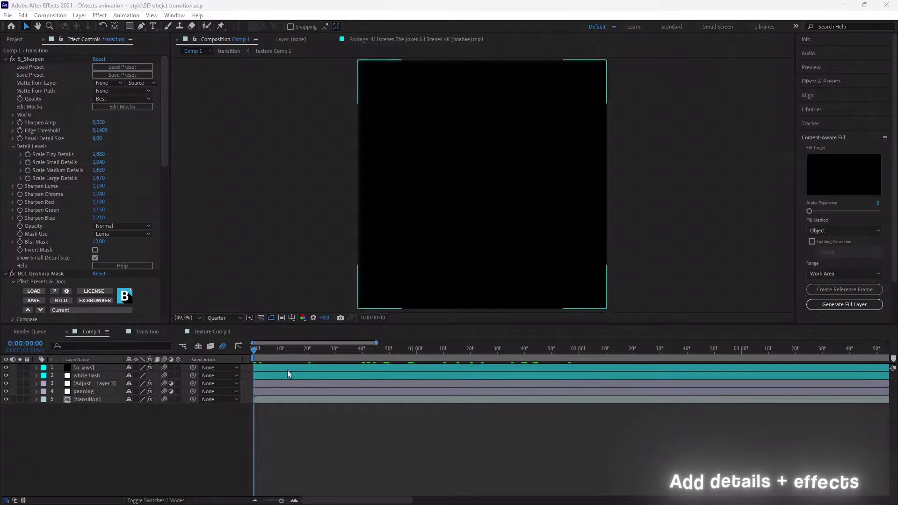
pyautogui.press('space')
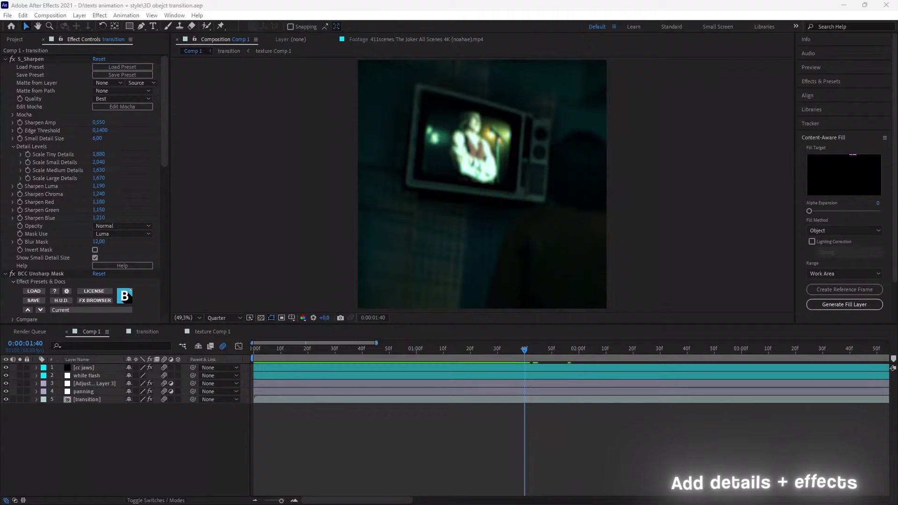
pyautogui.press('space')
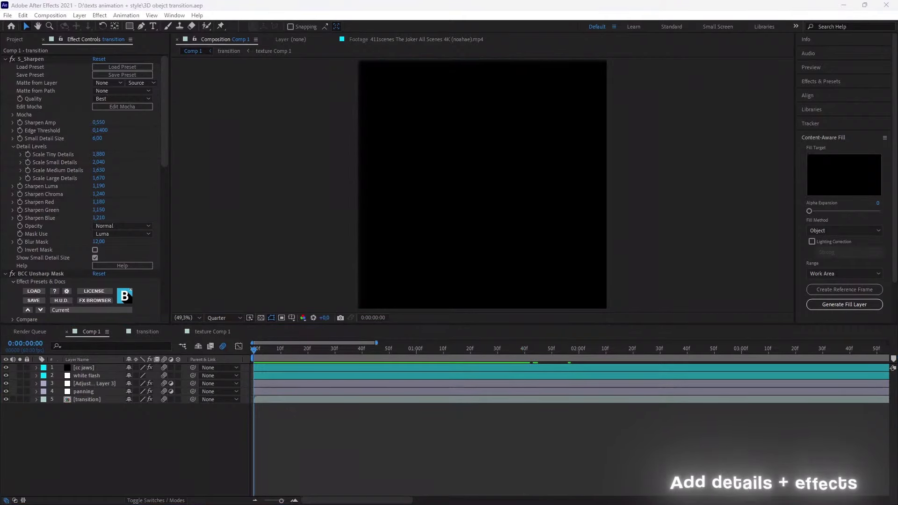
pyautogui.click(230, 350)
pyautogui.press('space')
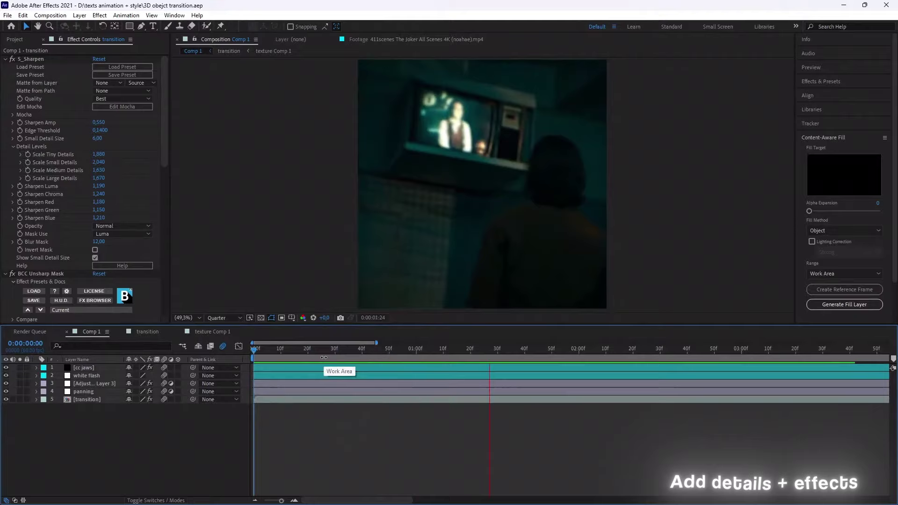
pyautogui.click(584, 378)
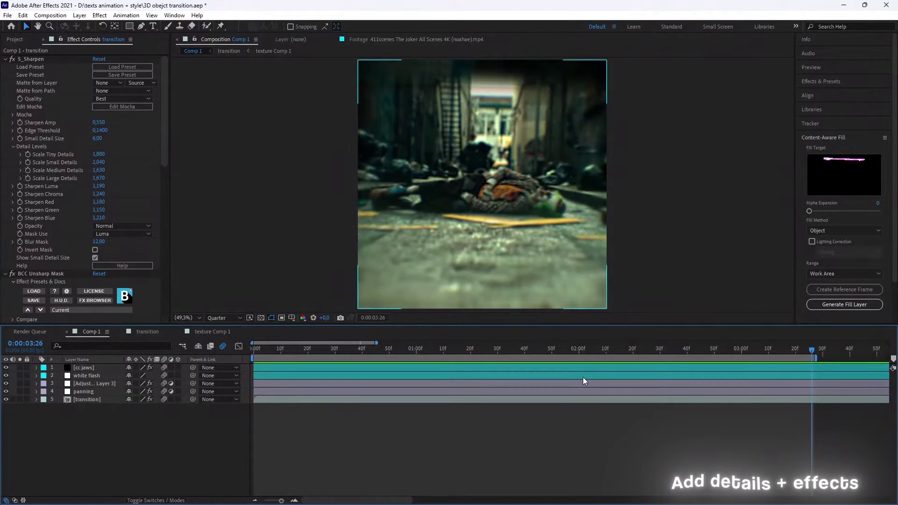
pyautogui.press('space')
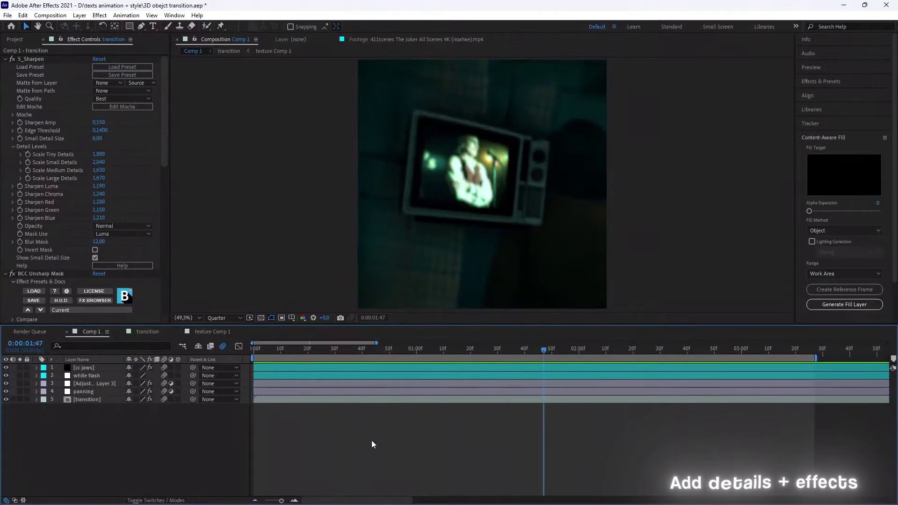
pyautogui.hotkey('ctrl', 's')
# Add Signal to Adjustment Layer 3, change its random seed, delete it, and open the transition precomp
pyautogui.click(360, 384)
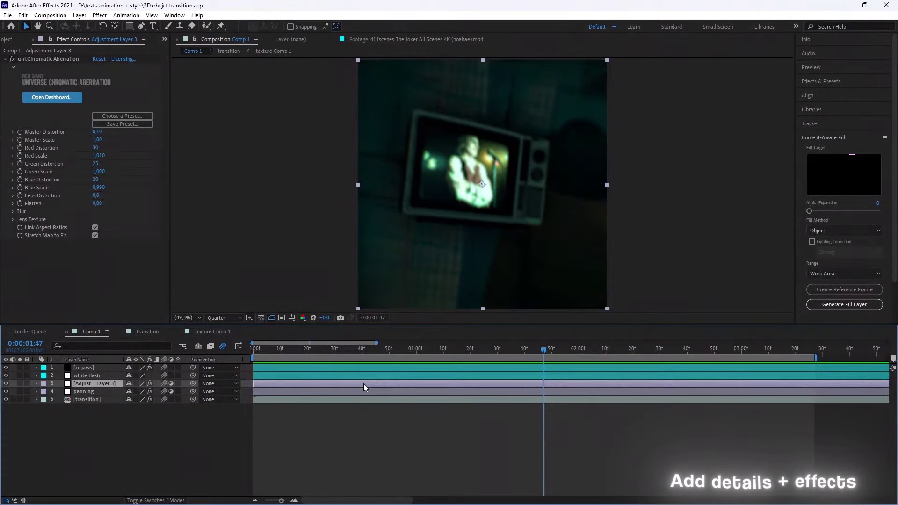
pyautogui.hotkey('ctrl', 'space')
pyautogui.write('sig')
pyautogui.press('Return')
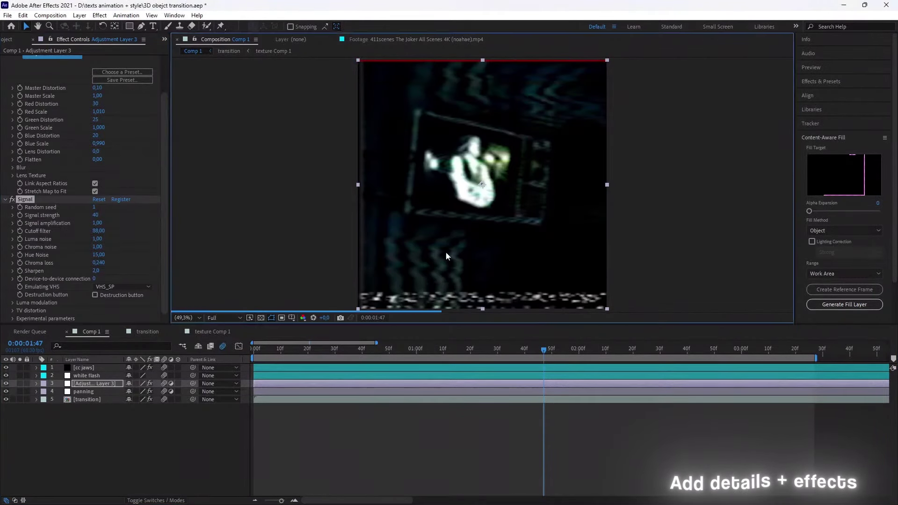
pyautogui.moveTo(94, 206); pyautogui.dragTo(91, 222)
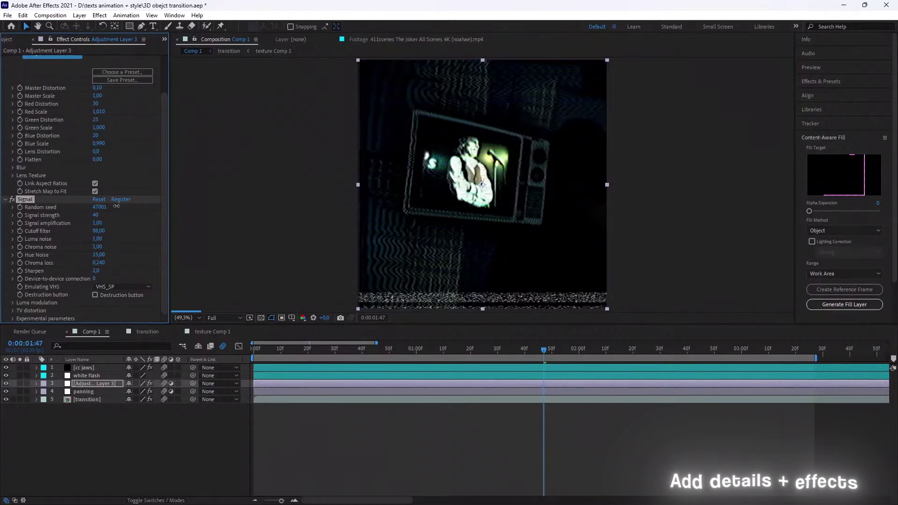
pyautogui.press('Delete')
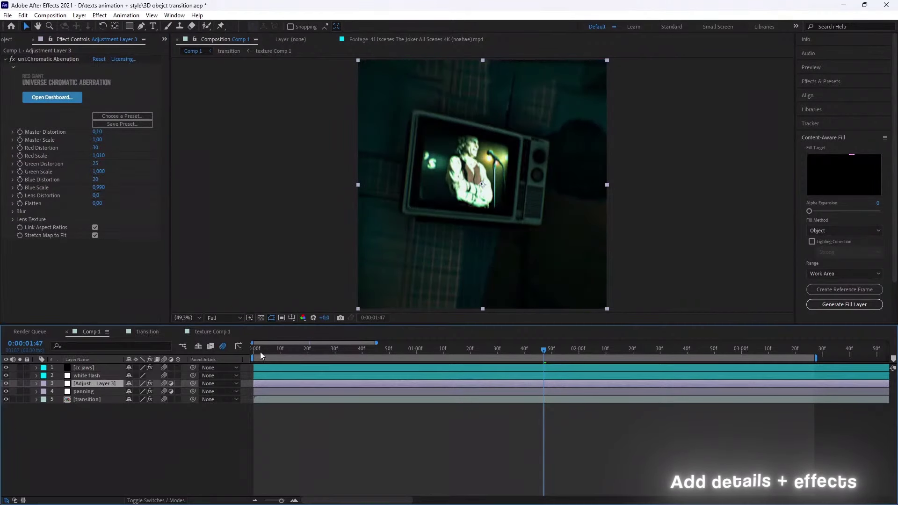
pyautogui.doubleClick(321, 400)
# Enter texture Comp 1, then return to Comp 1 and preview the full TV transition
pyautogui.doubleClick(289, 457)
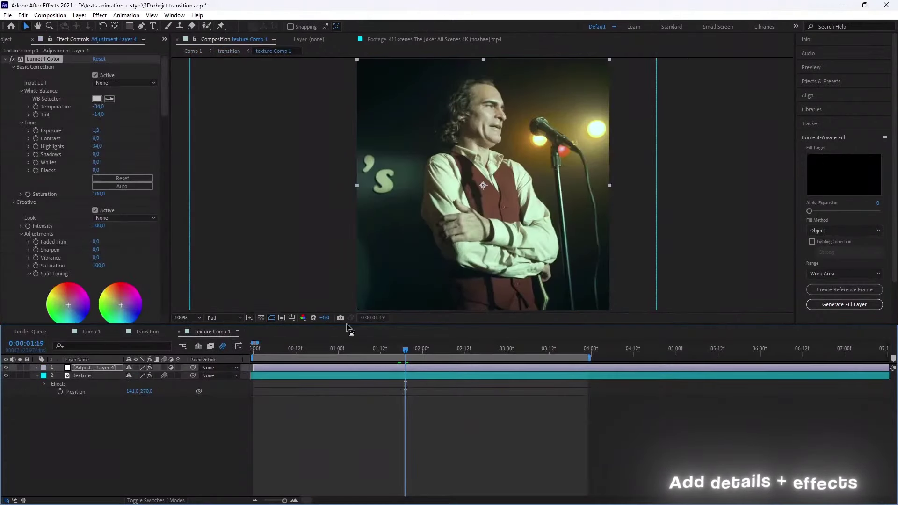
pyautogui.click(93, 332)
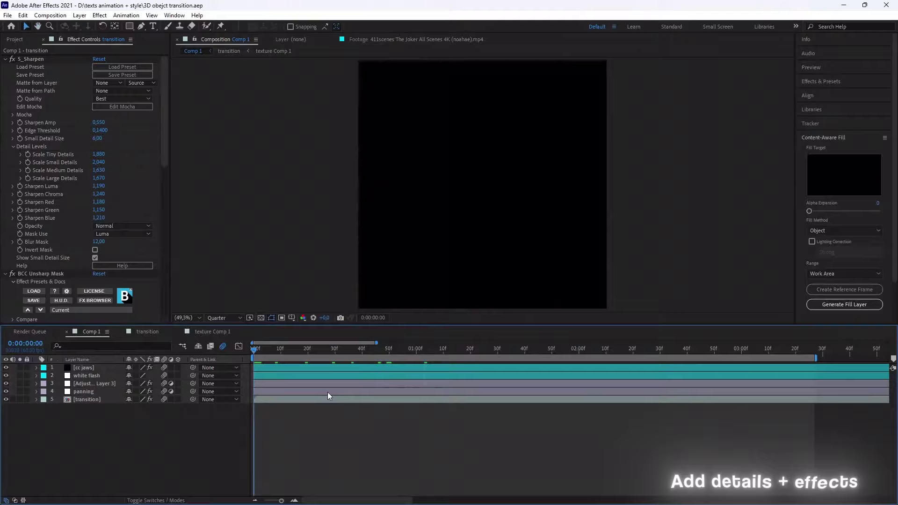
pyautogui.press('space')
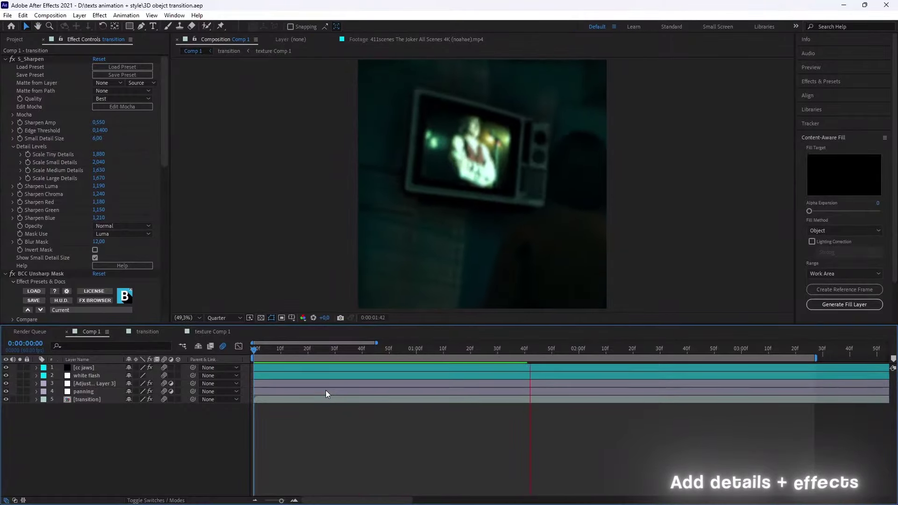
pyautogui.press('space')
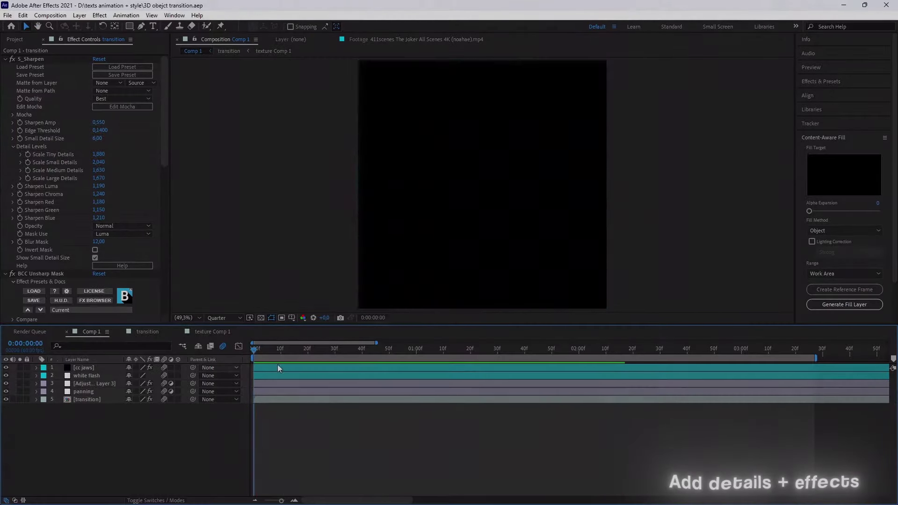